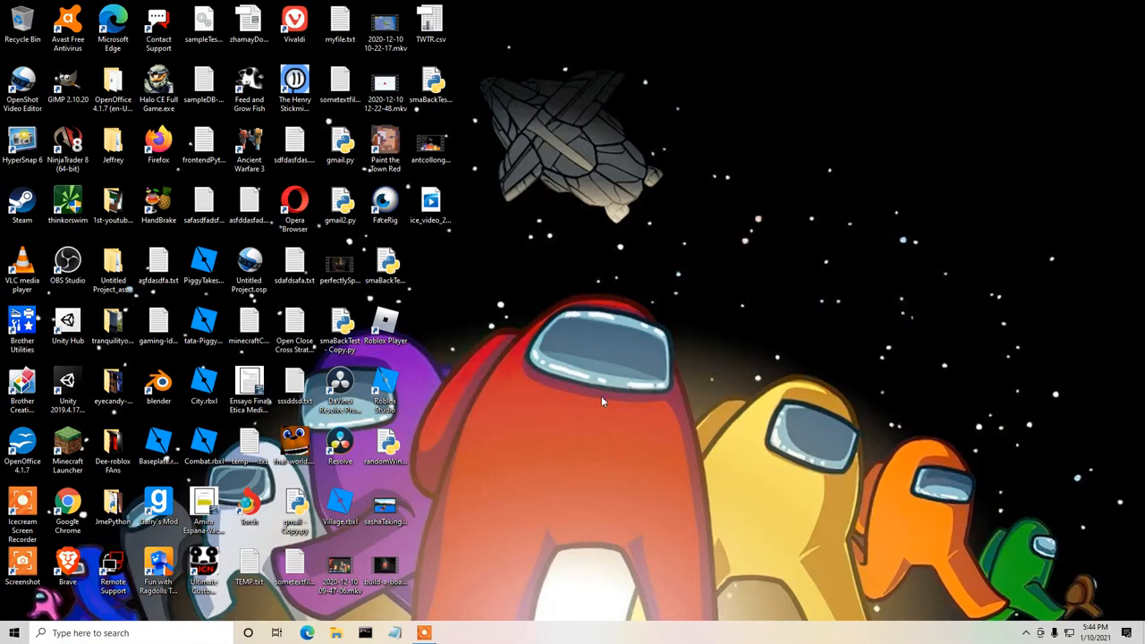
Launch DaVinci Resolve and create a new project named Untitled Project 9.
double_click(341, 445)
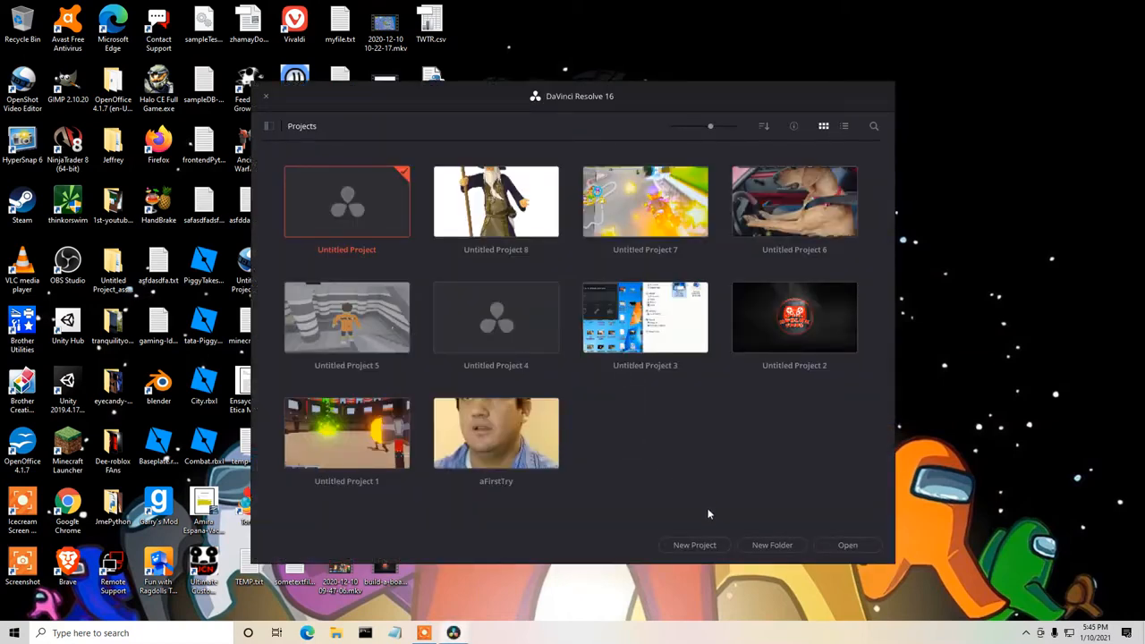
click(721, 545)
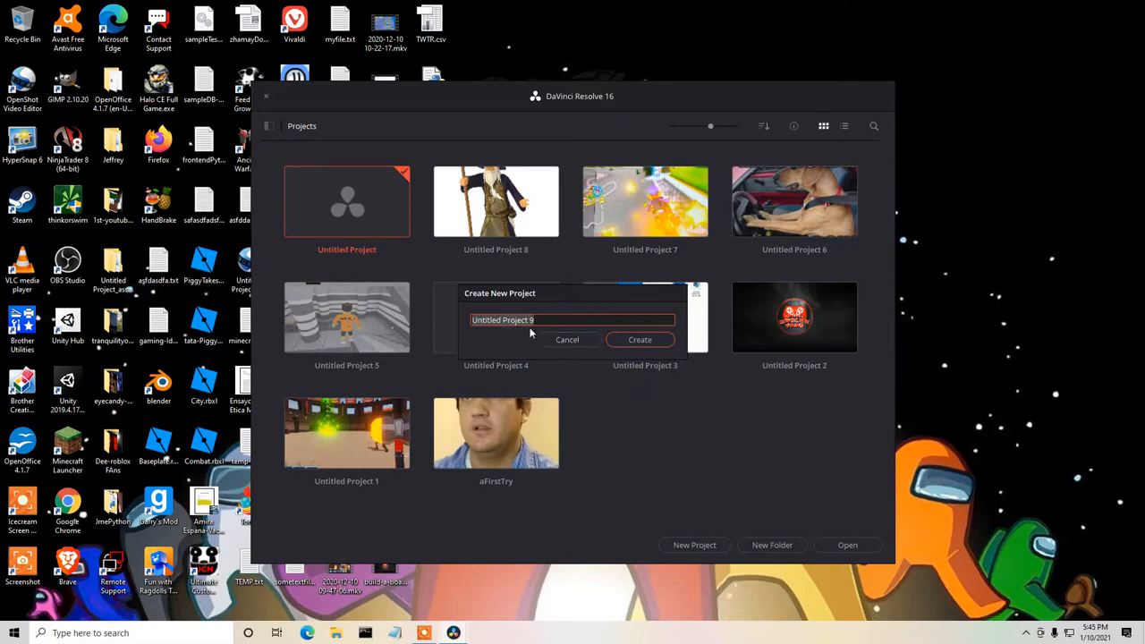
click(629, 340)
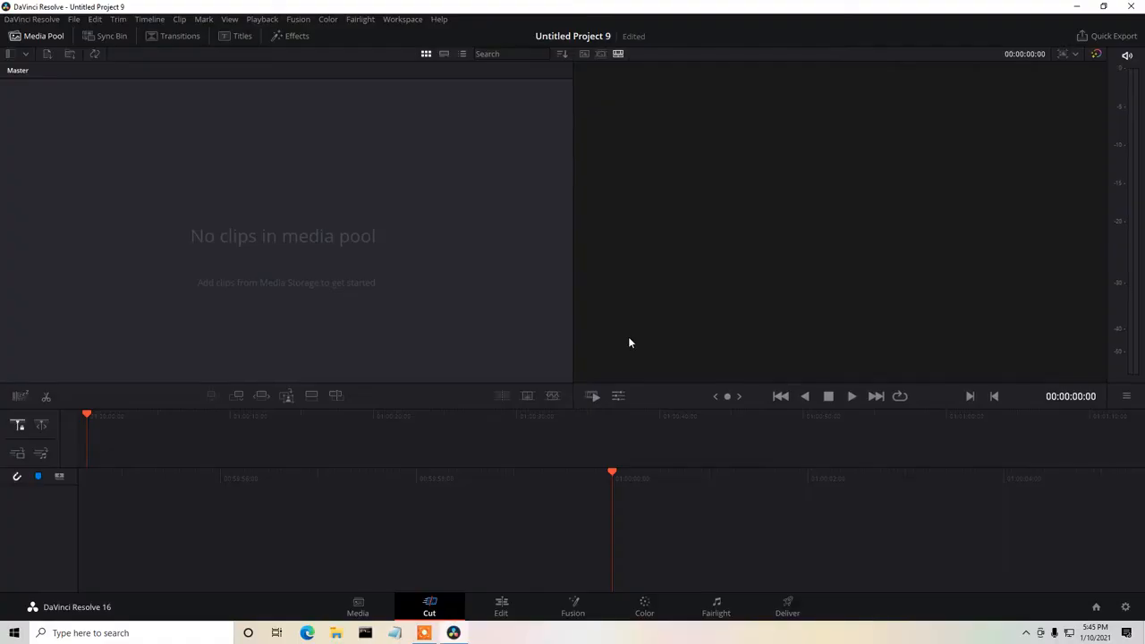
Import antcollongyrobloxgameplaycollabwithpickle.mp4 from the Desktop into the media pool, changing the project frame rate to match the clip.
click(363, 608)
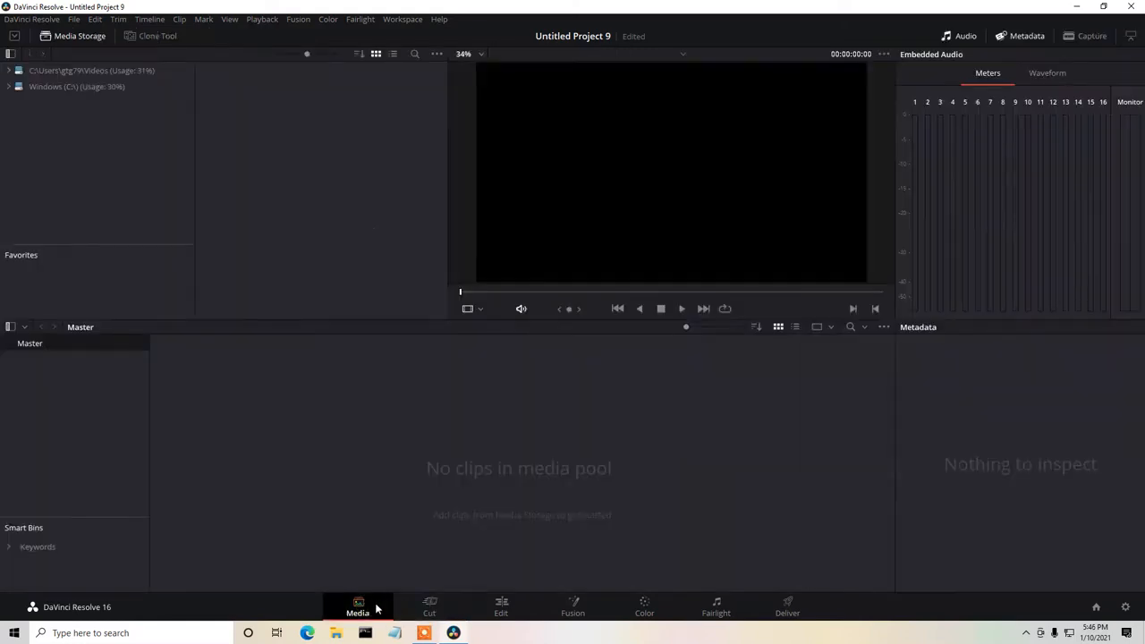
right_click(329, 419)
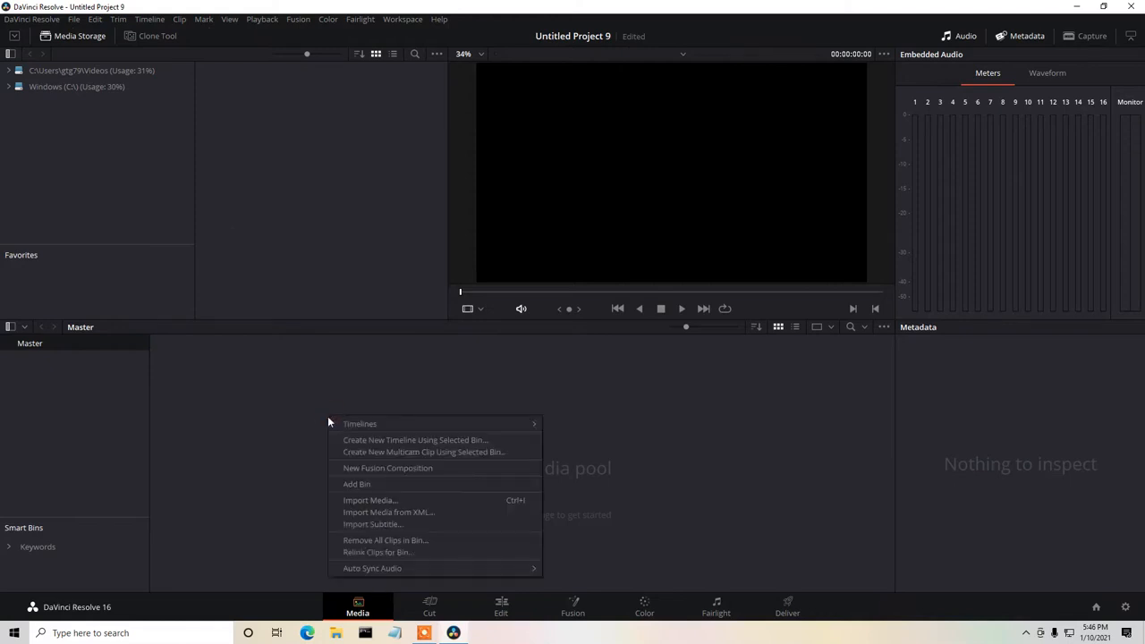
click(358, 499)
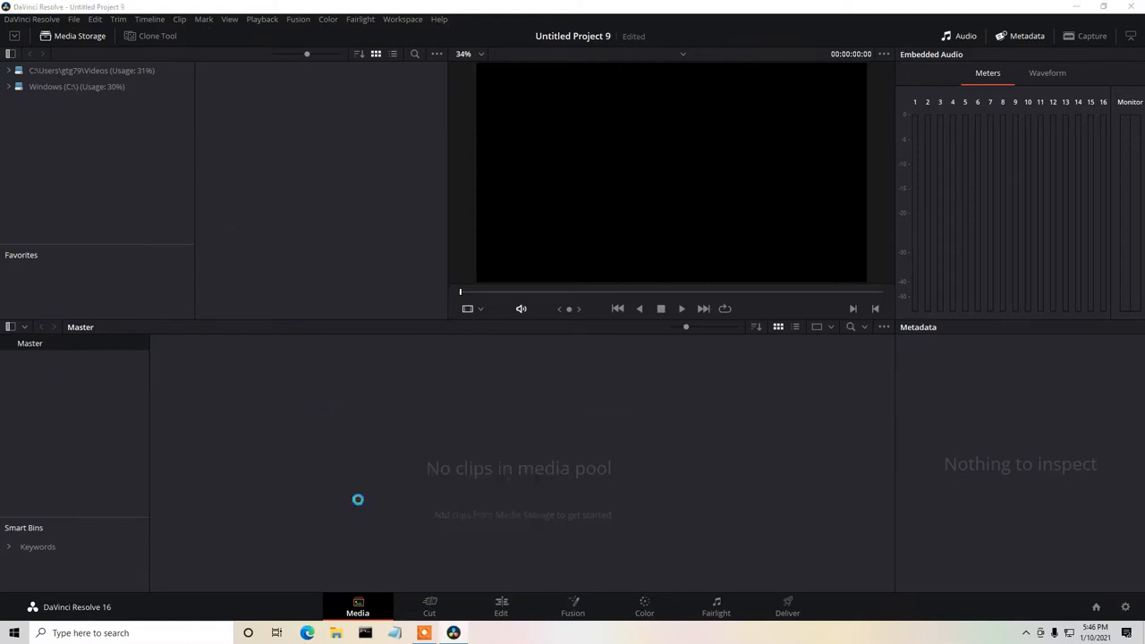
click(79, 108)
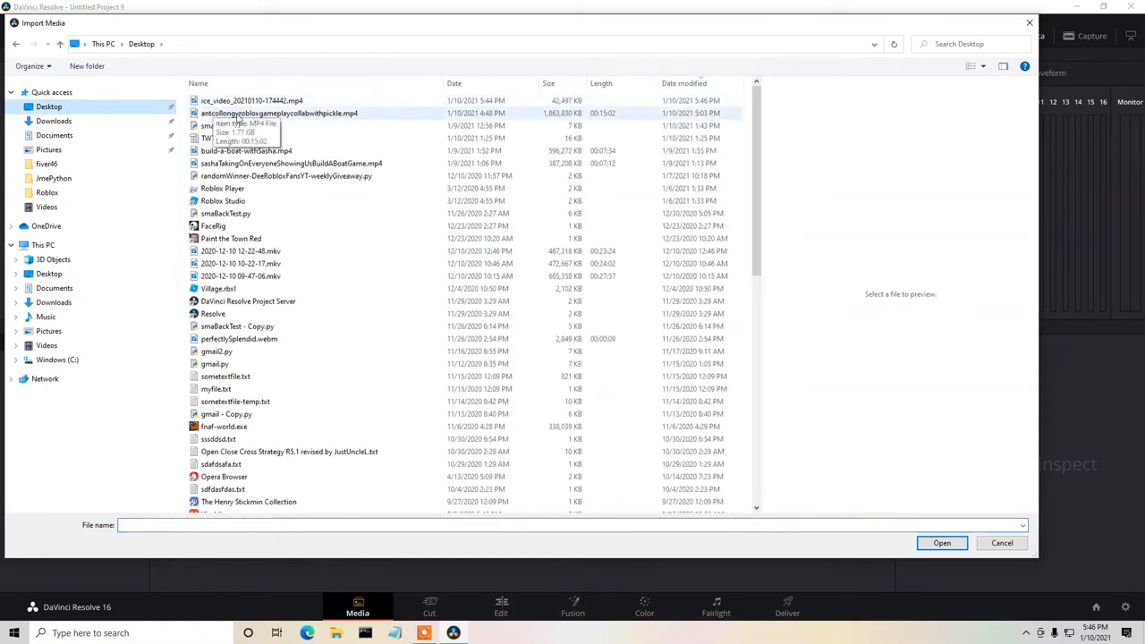
click(292, 116)
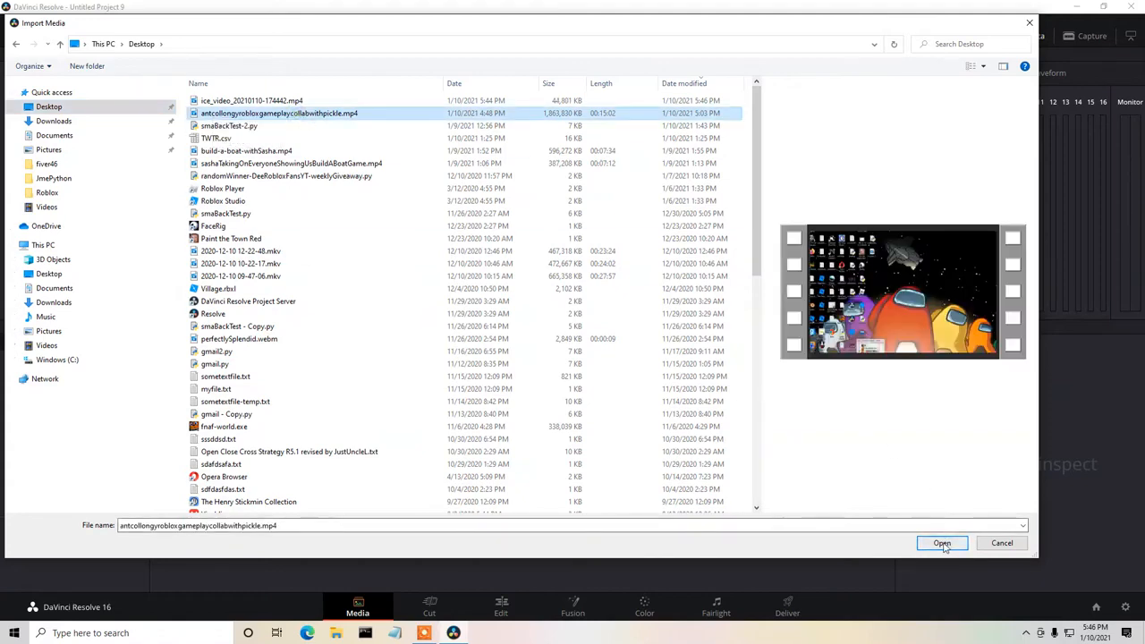
click(942, 544)
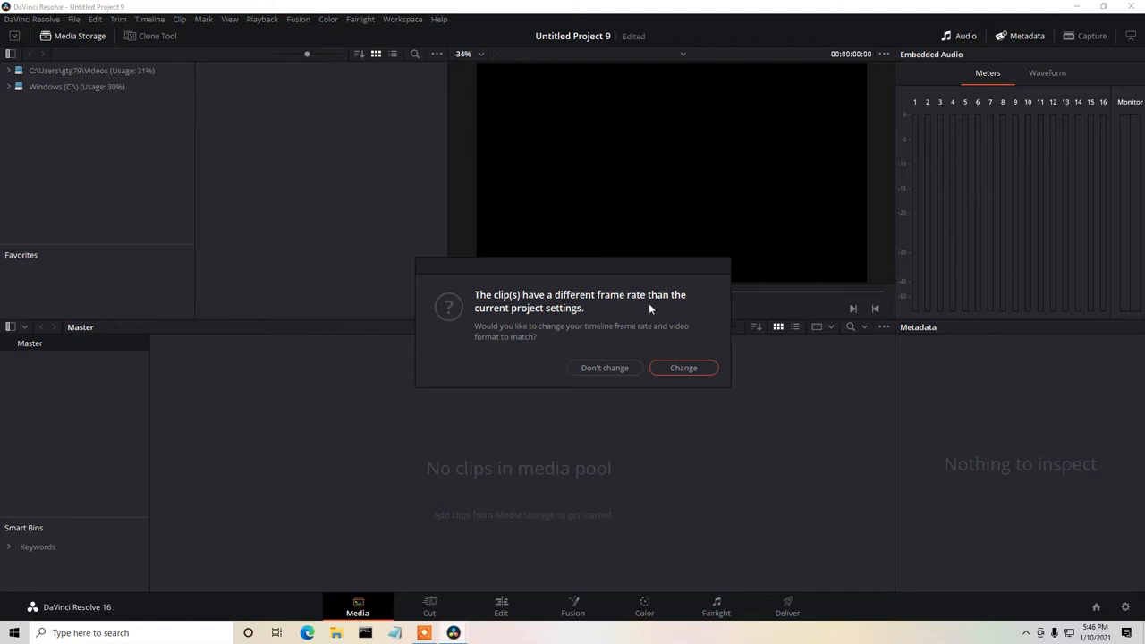
click(681, 368)
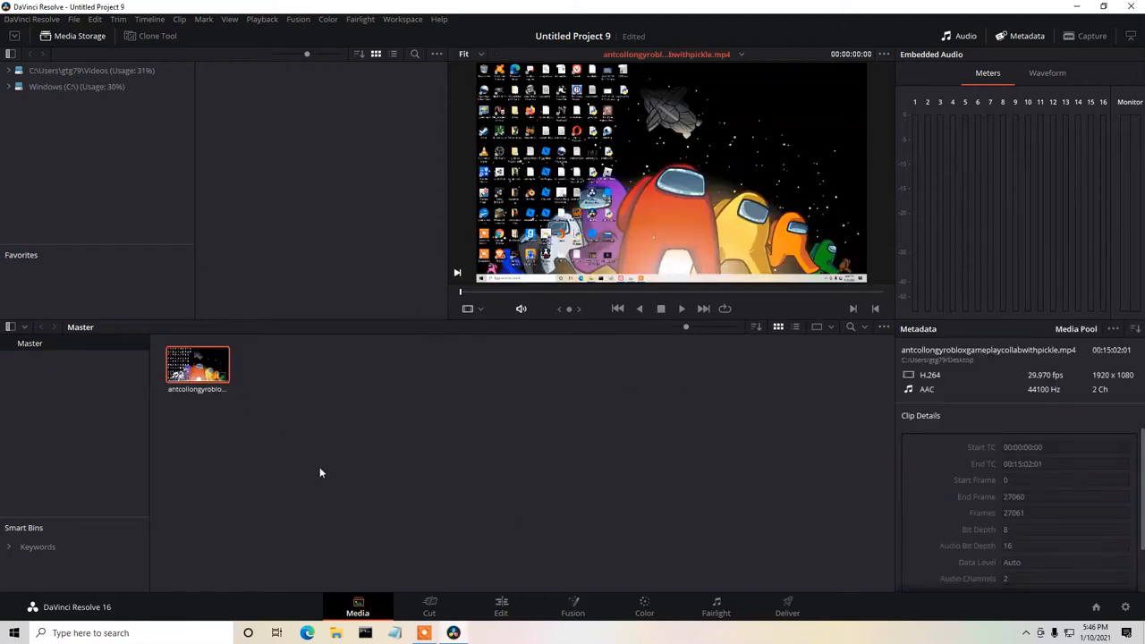
Place the imported gameplay clip on a new timeline for editing, play its opening briefly and return the playhead to the start.
click(505, 607)
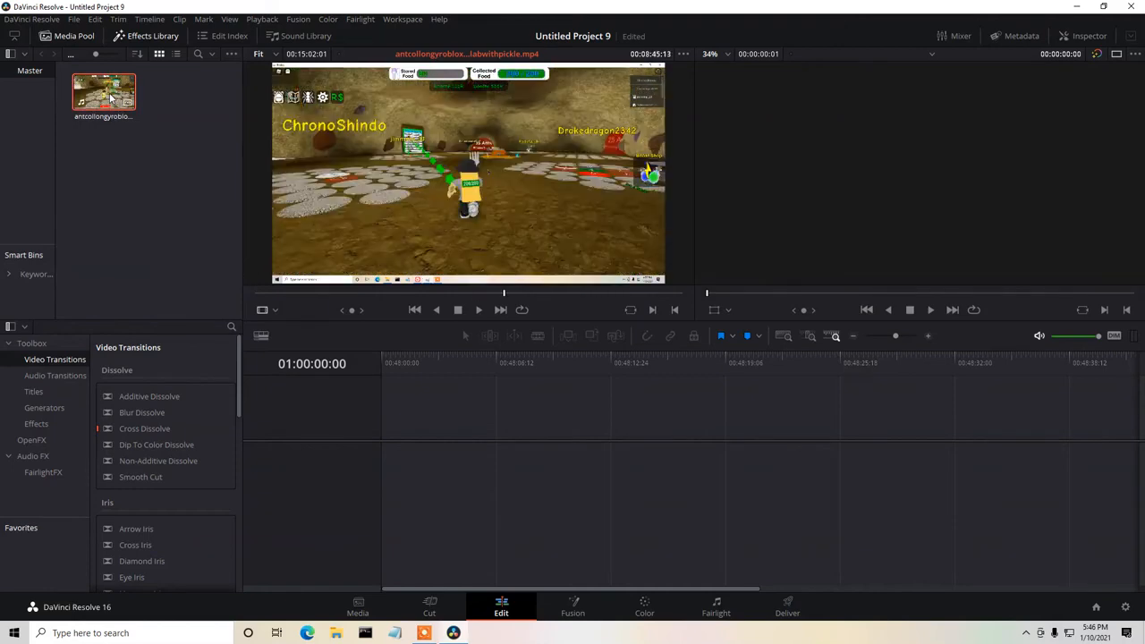
drag(113, 101, 487, 451)
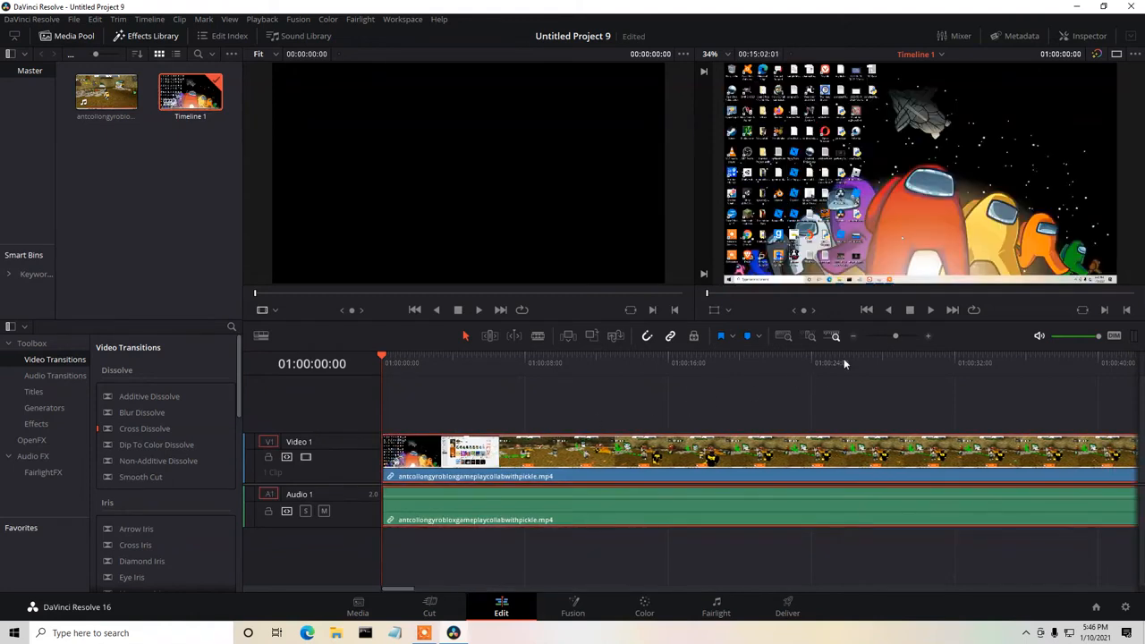
click(931, 310)
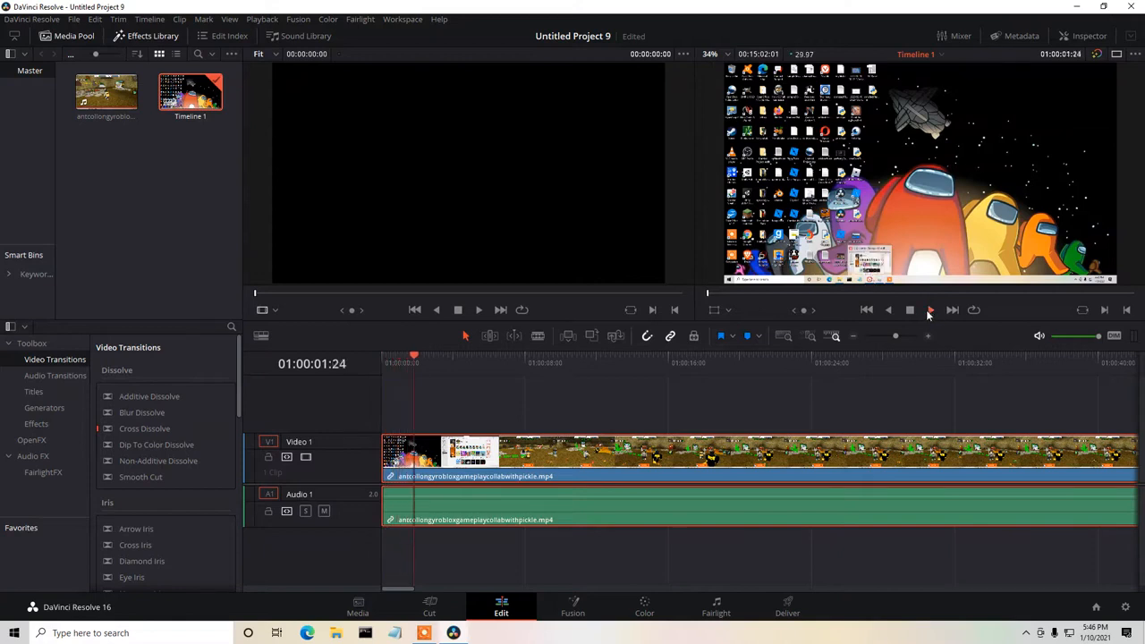
click(910, 310)
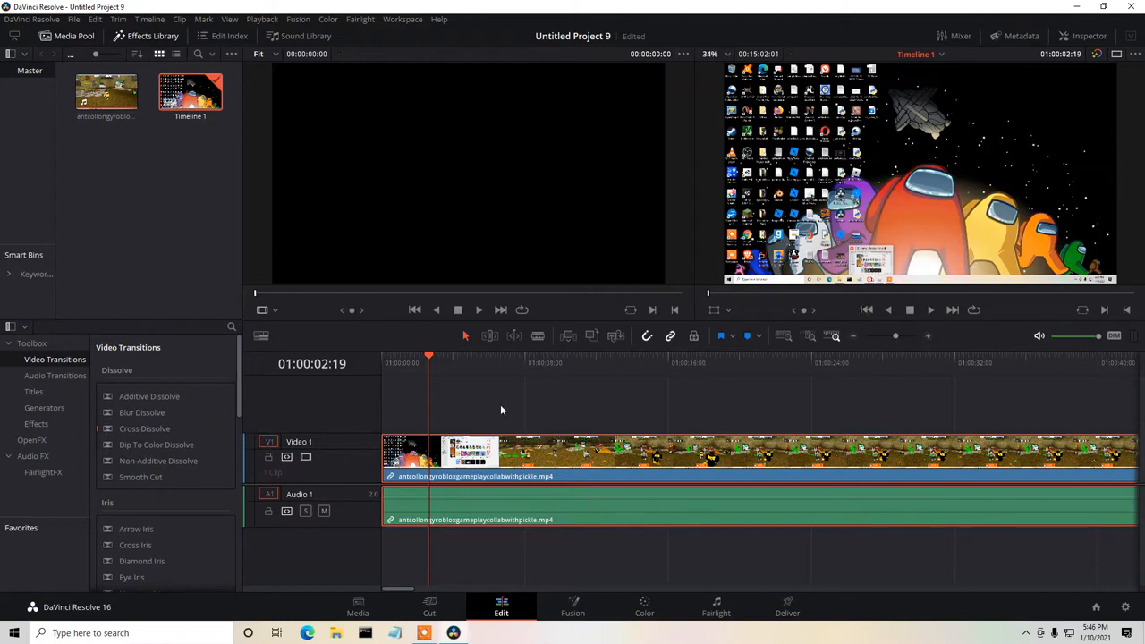
drag(430, 357, 383, 356)
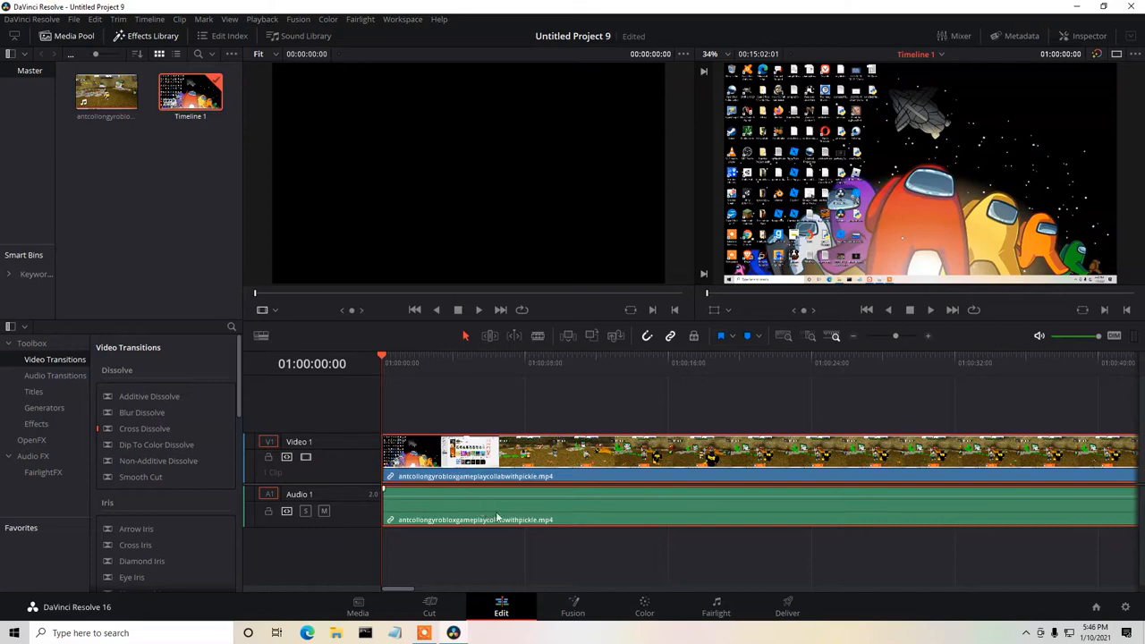
Minimize DaVinci Resolve and launch HandBrake from the desktop.
click(1078, 8)
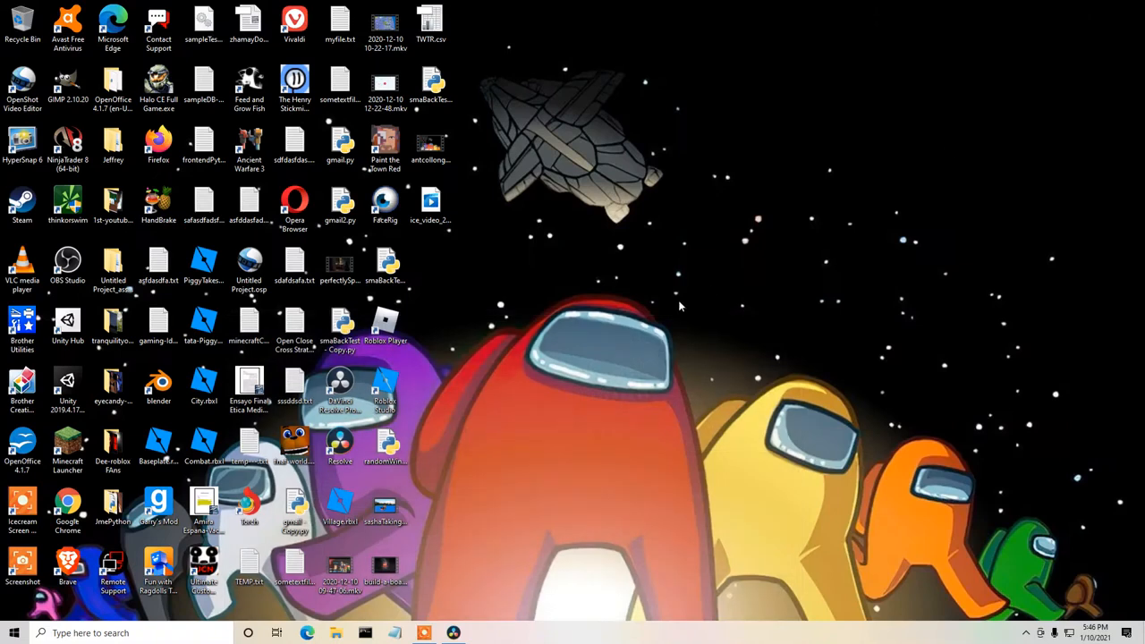
click(15, 510)
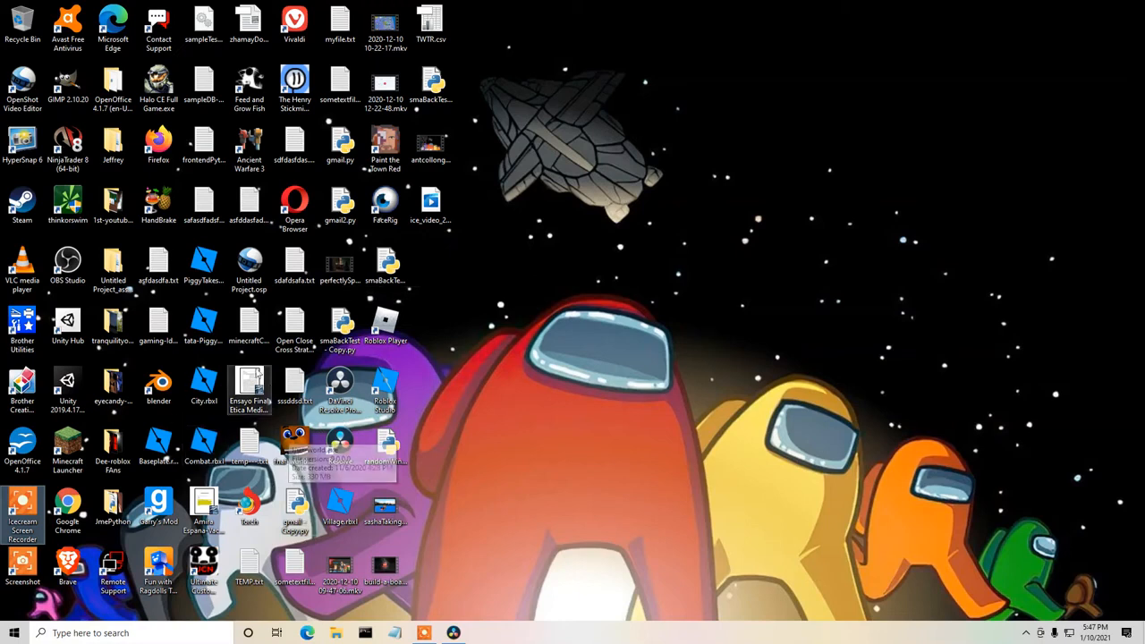
click(207, 149)
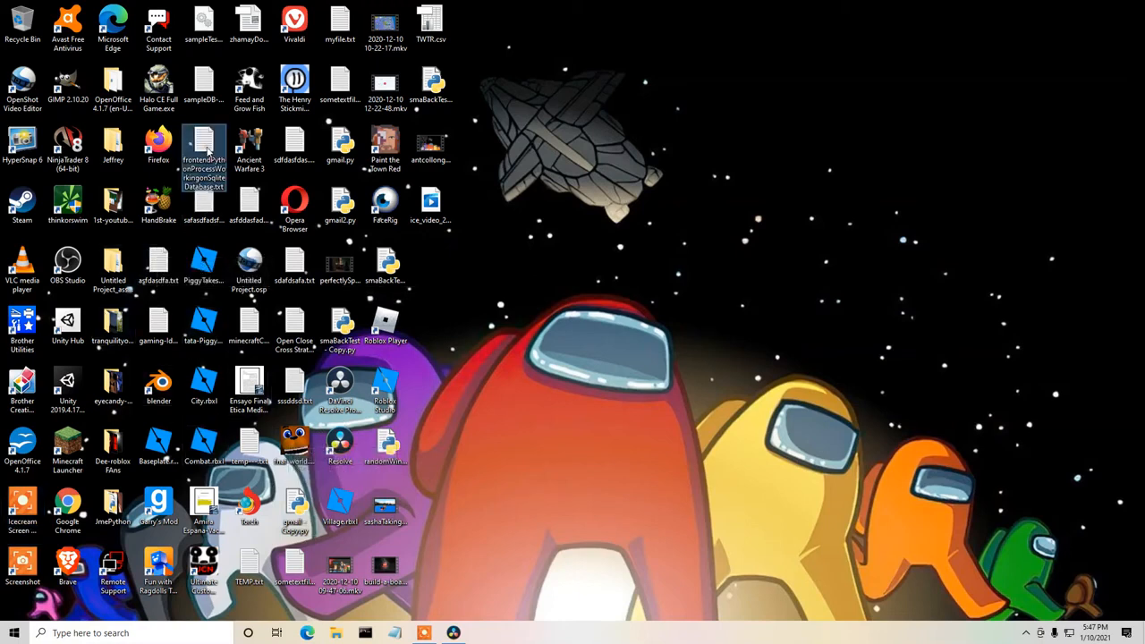
click(156, 209)
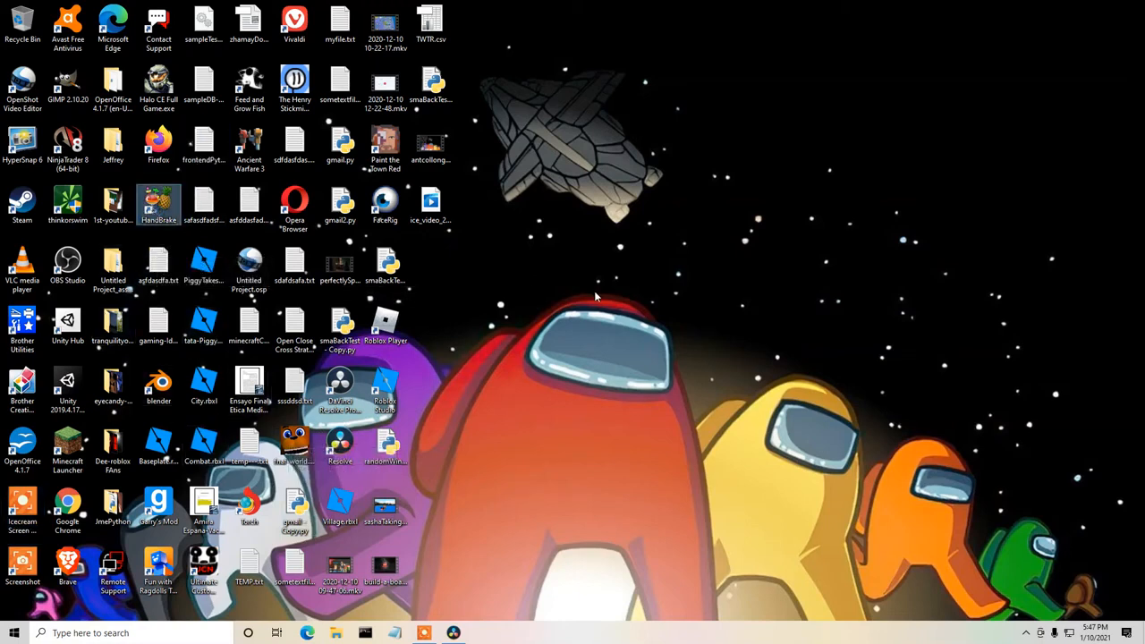
key(Return)
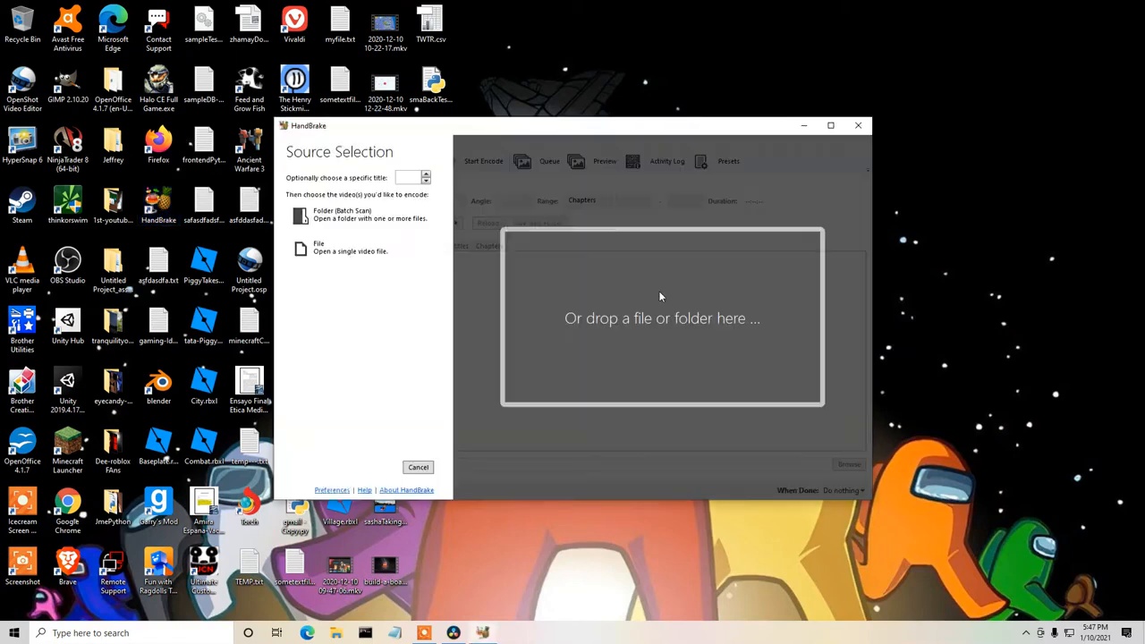
Load antcollongyrobloxgameplaycollabwithpickle.mp4 from the Desktop as a single-file source and set its video to Constant Framerate.
click(321, 257)
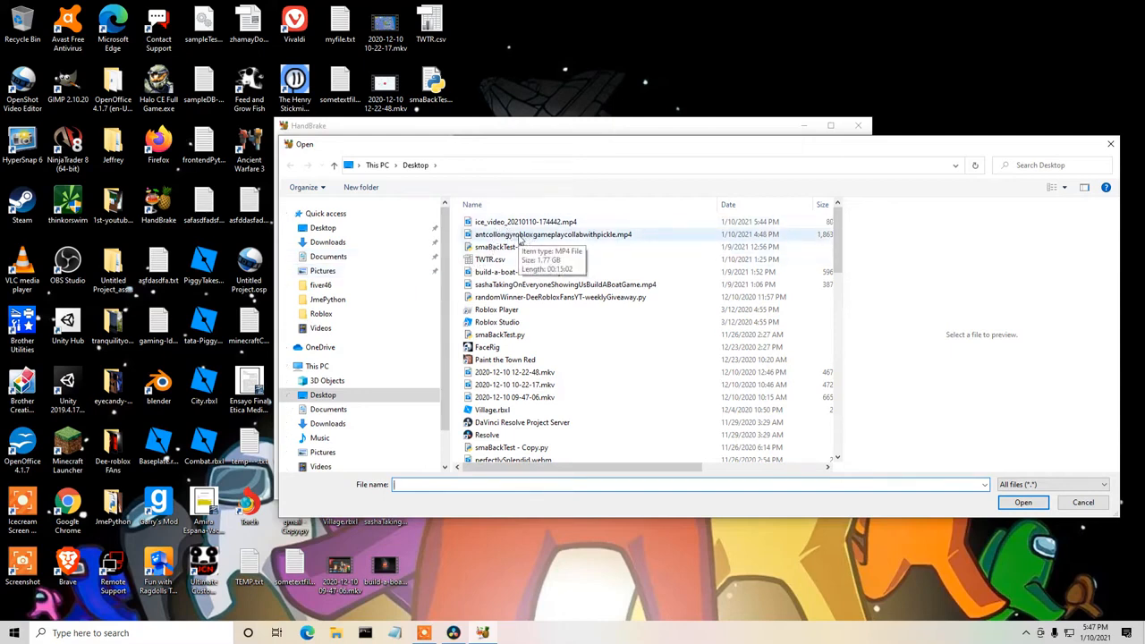
click(517, 235)
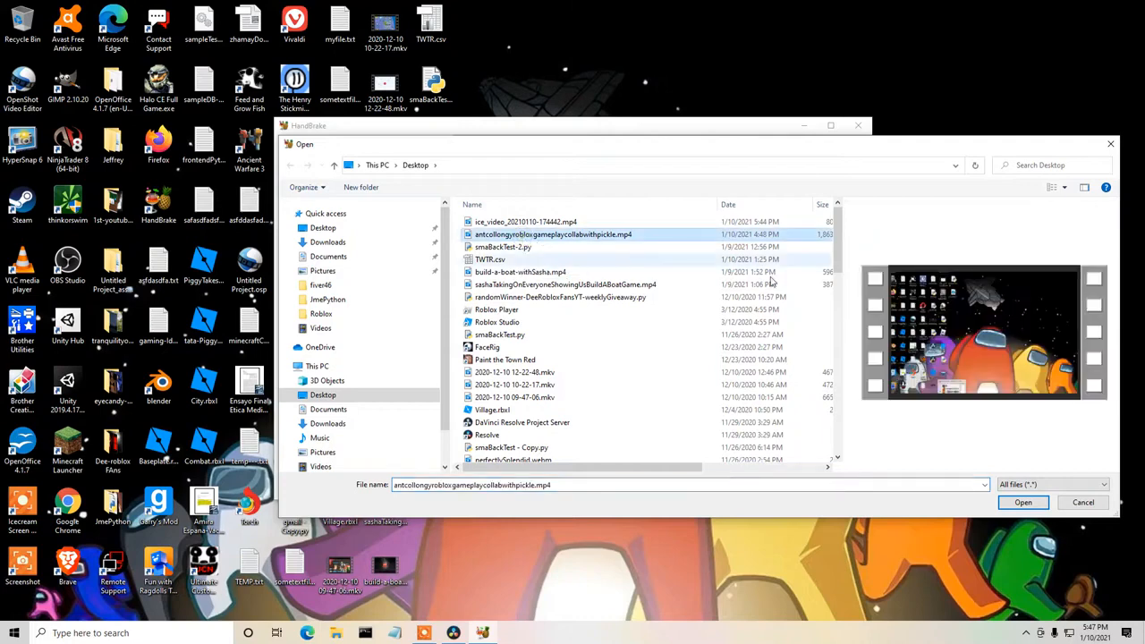
click(1023, 503)
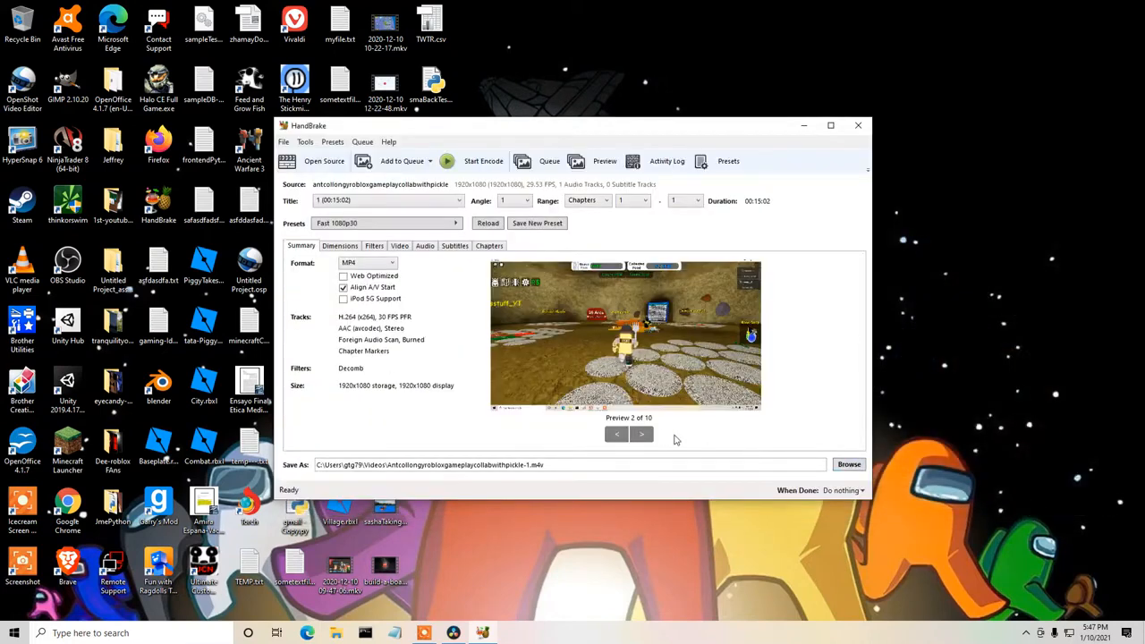
click(399, 247)
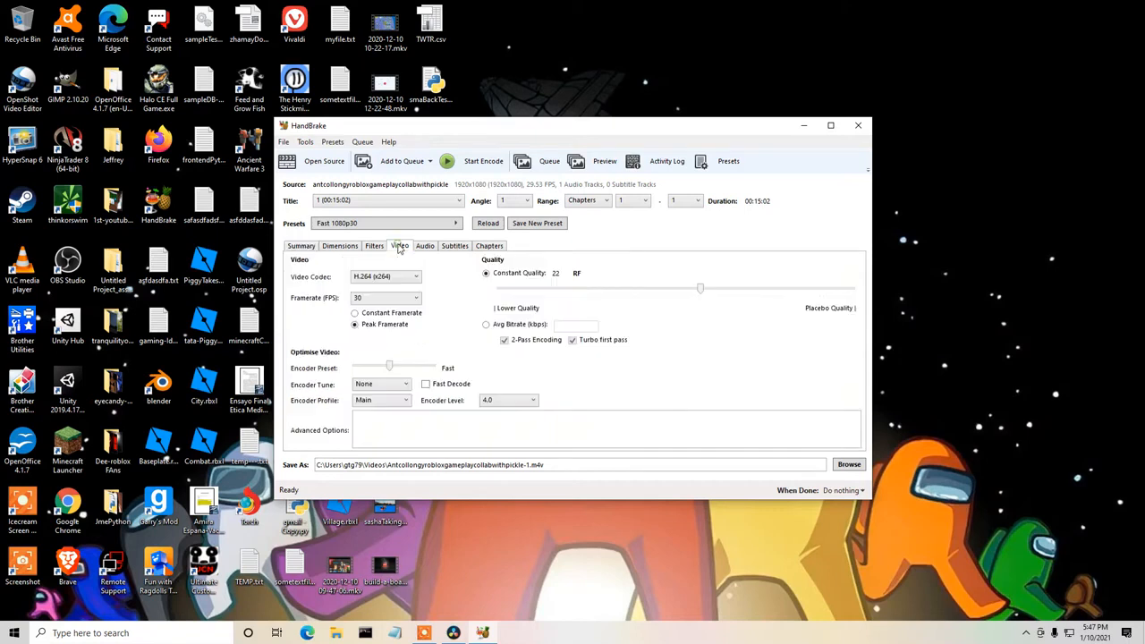
click(363, 318)
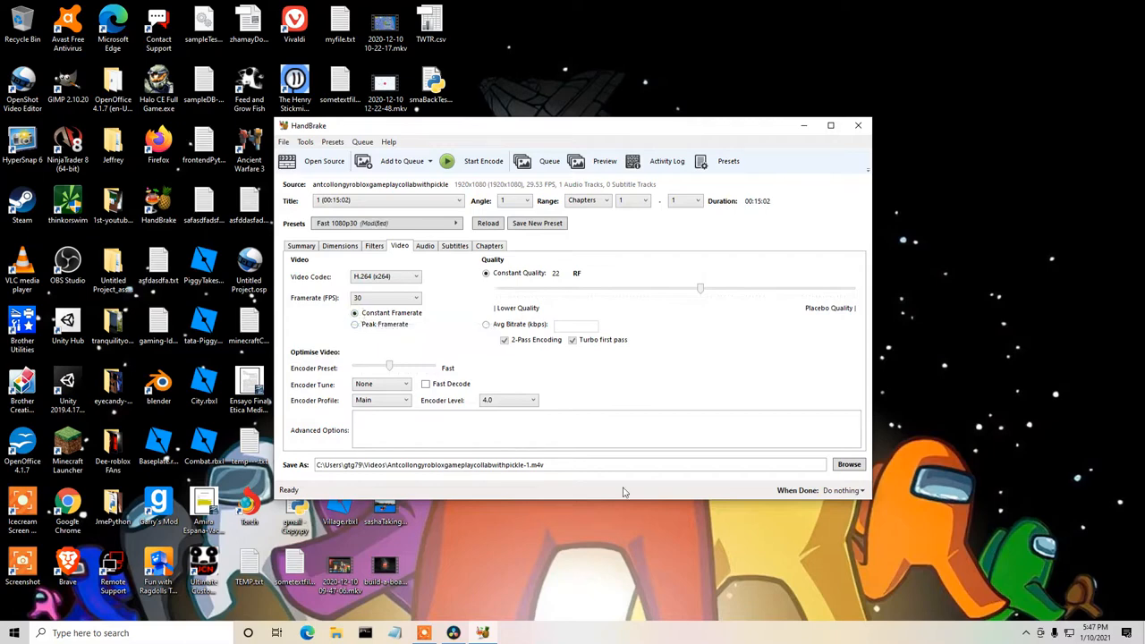
Set the output destination to the Desktop with the file name Antcollongyrobloxgameplaycollabwithpickle-1.mp4.
click(848, 465)
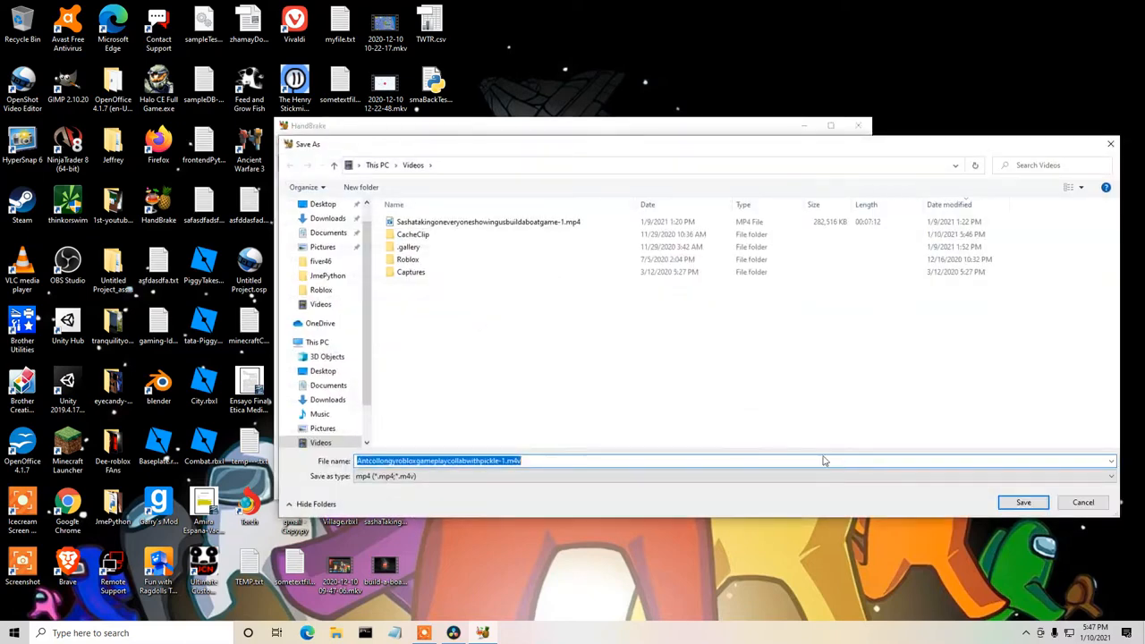
click(323, 206)
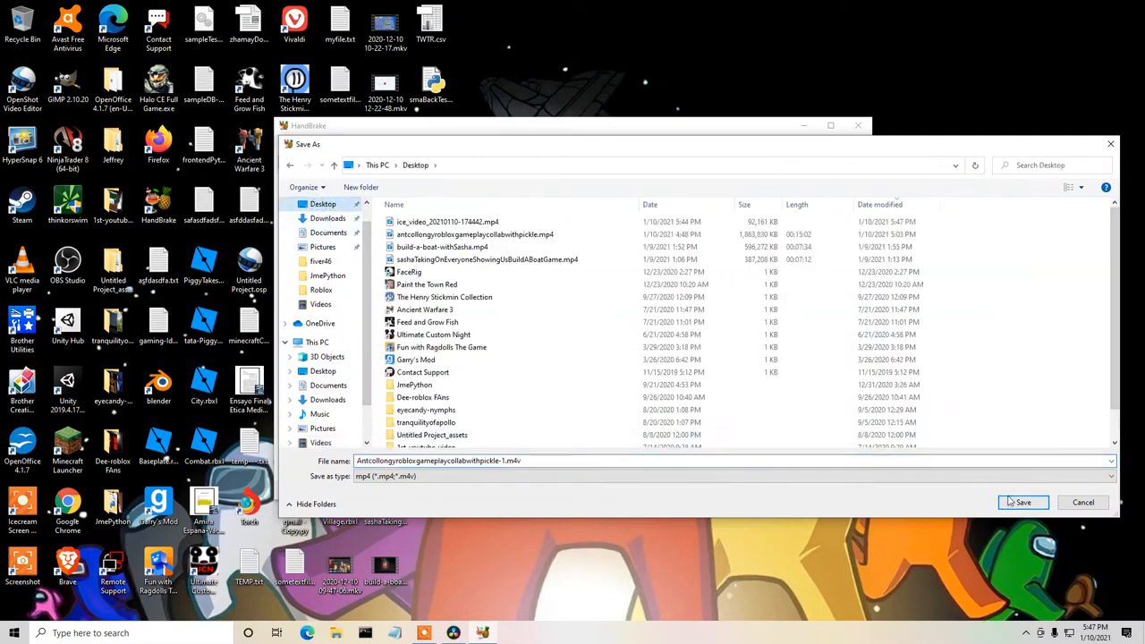
click(662, 462)
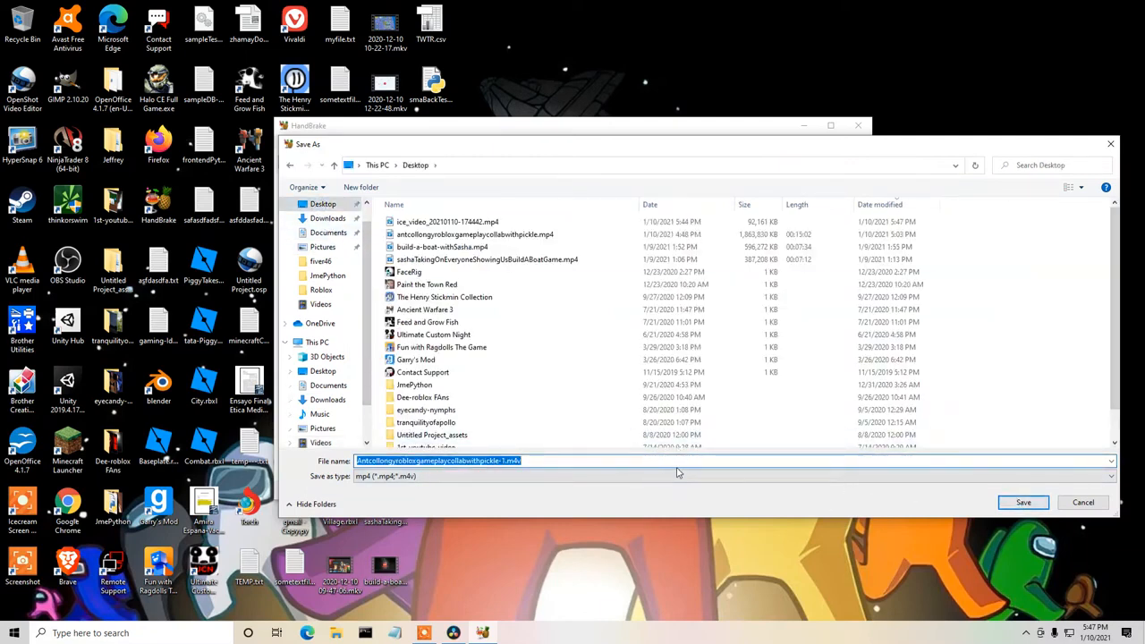
click(677, 466)
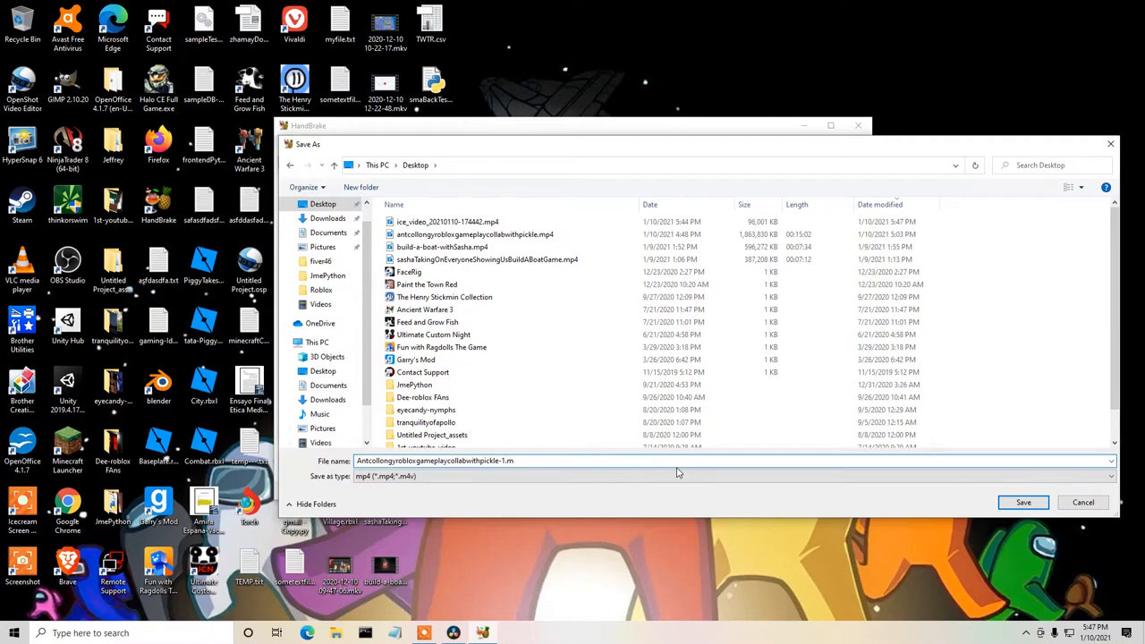
text(p4)
click(1023, 502)
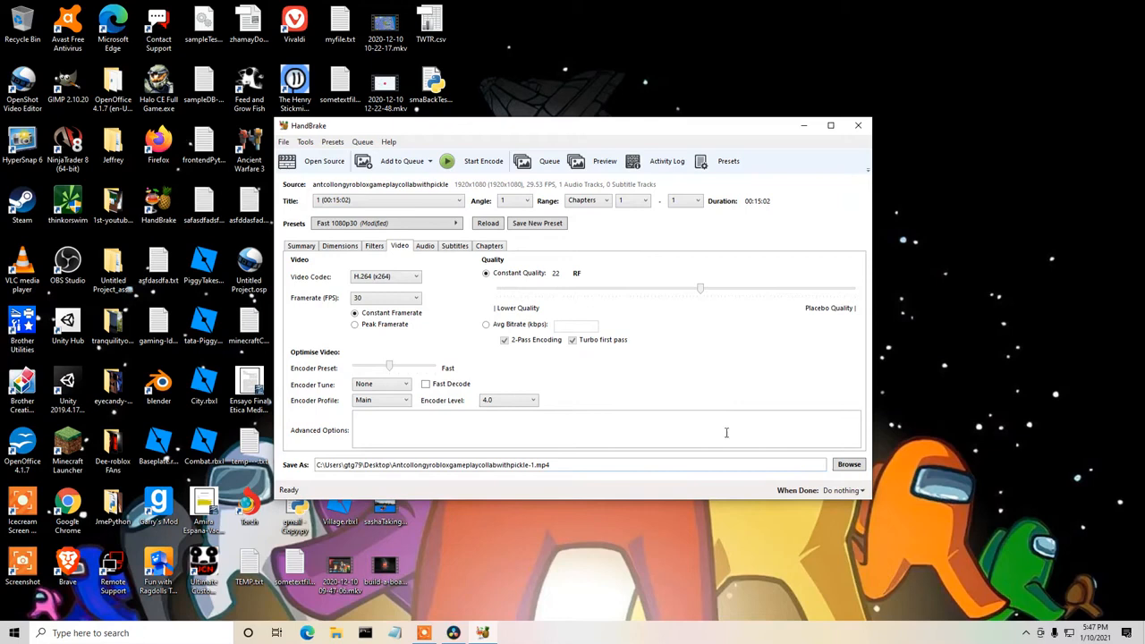
Start encoding the video, check the encode's progress and leave HandBrake minimized.
click(479, 164)
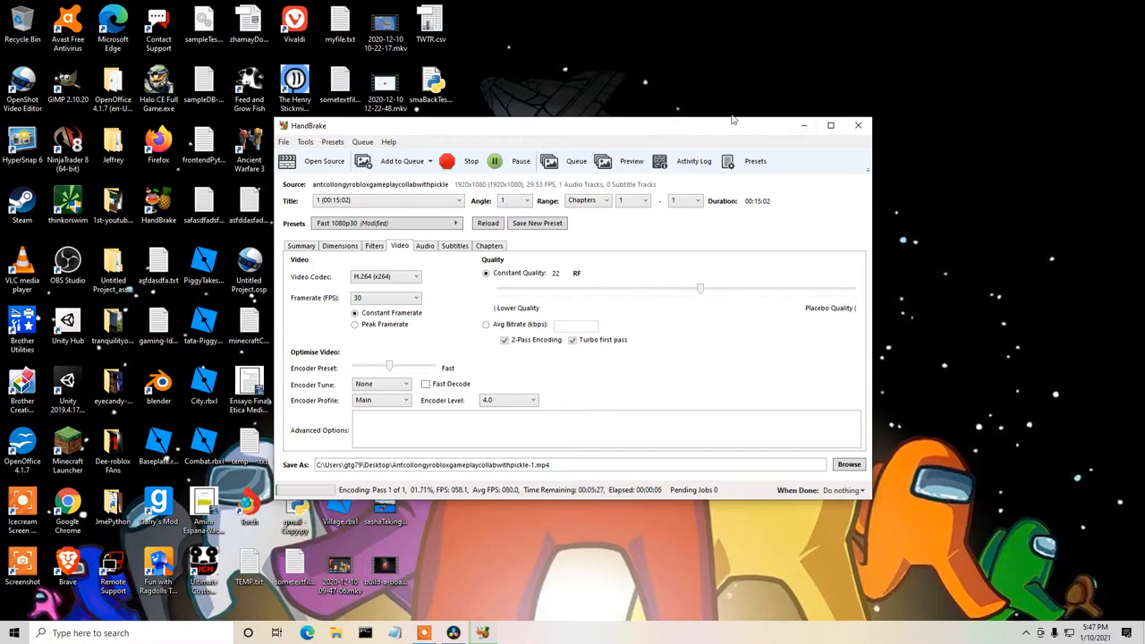
click(804, 125)
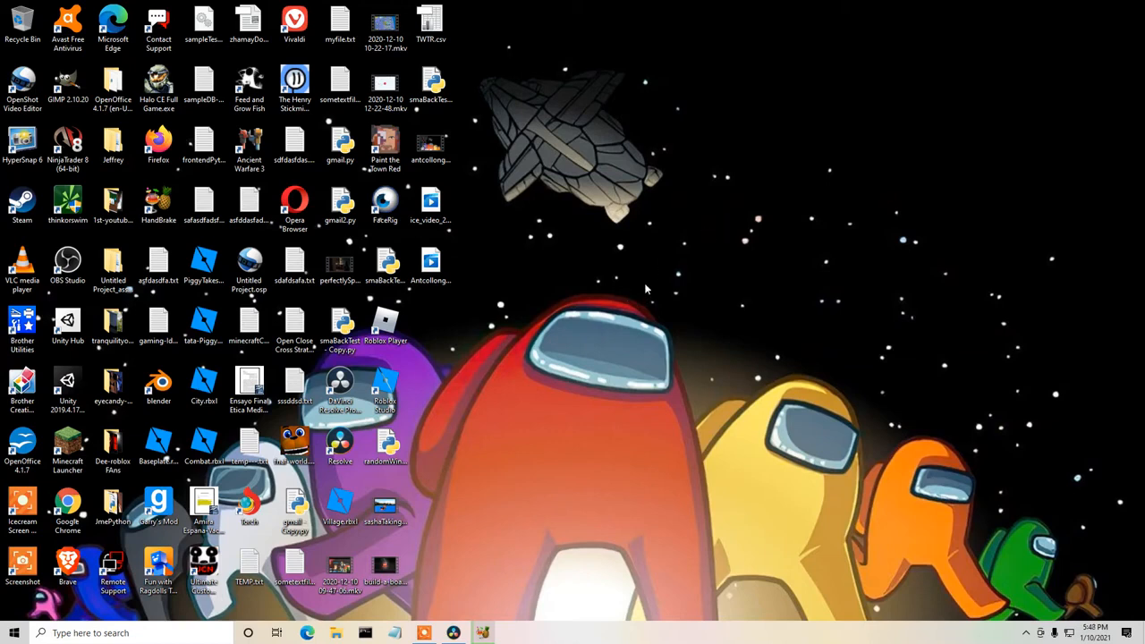
click(483, 632)
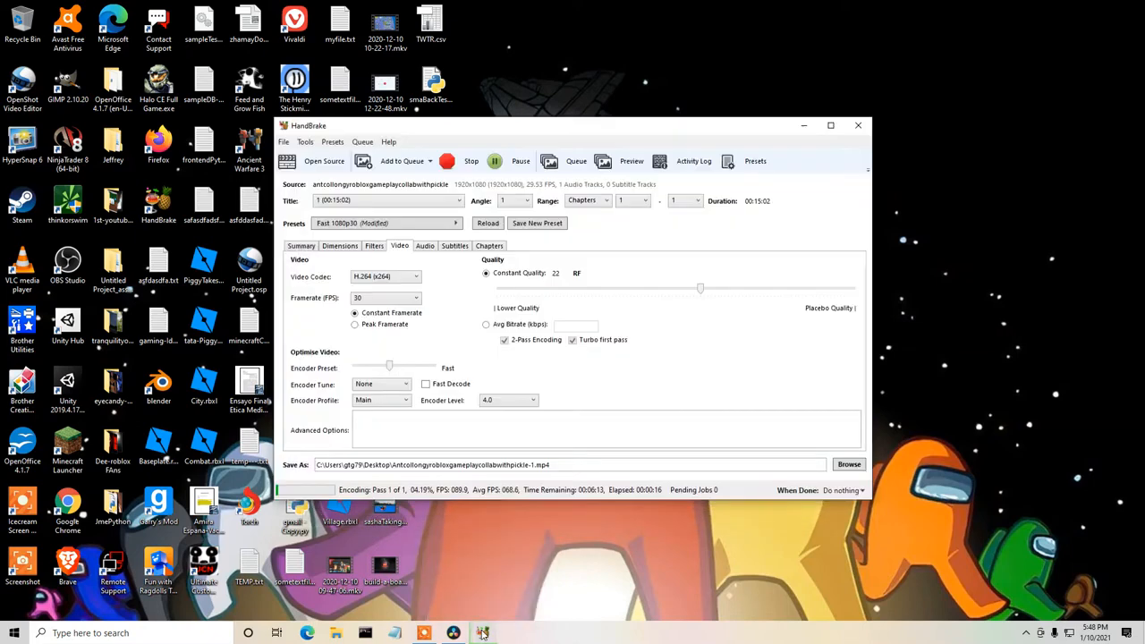
click(810, 127)
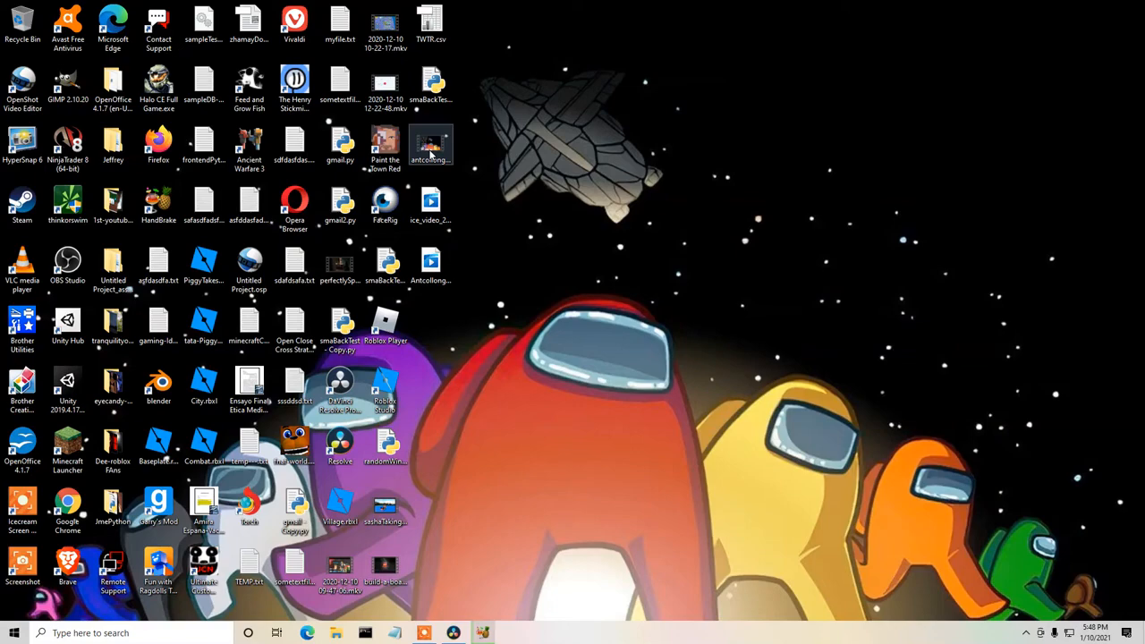
Open antcollongyrobloxgameplaycollabwithpickle from the desktop, skip to the early gameplay and pause playback at 0:48.
double_click(430, 154)
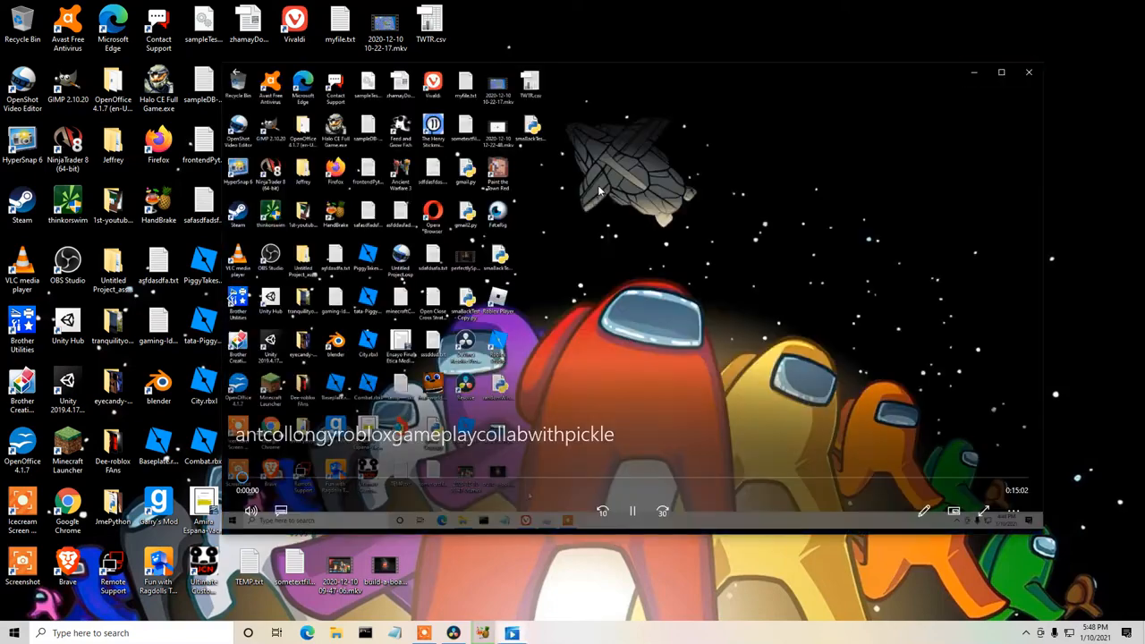
click(286, 480)
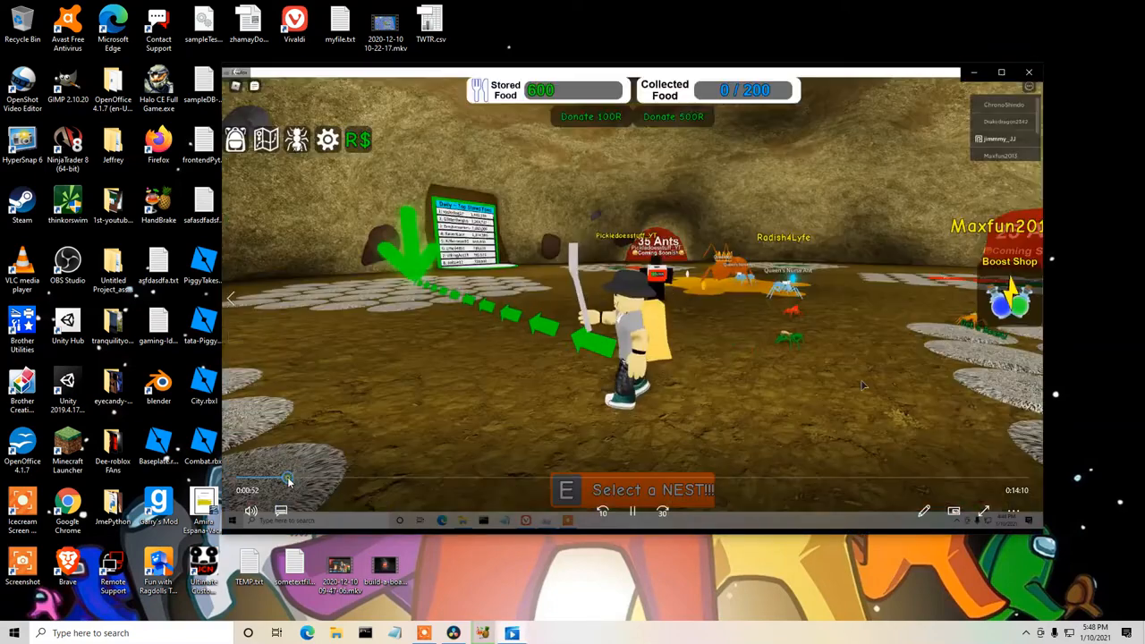
click(274, 480)
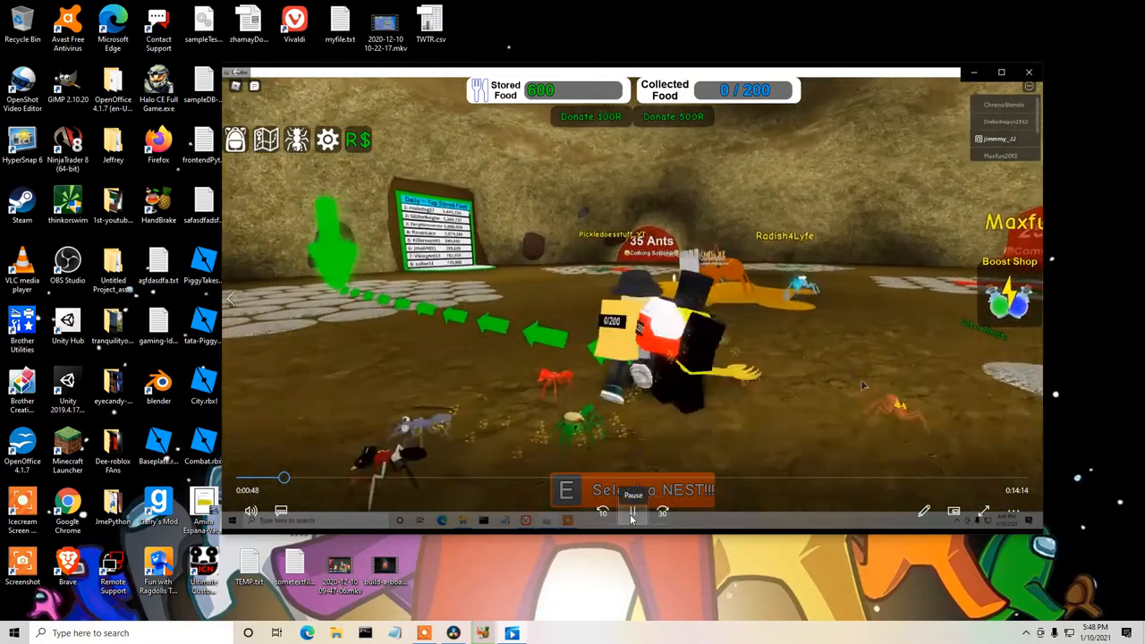
click(631, 517)
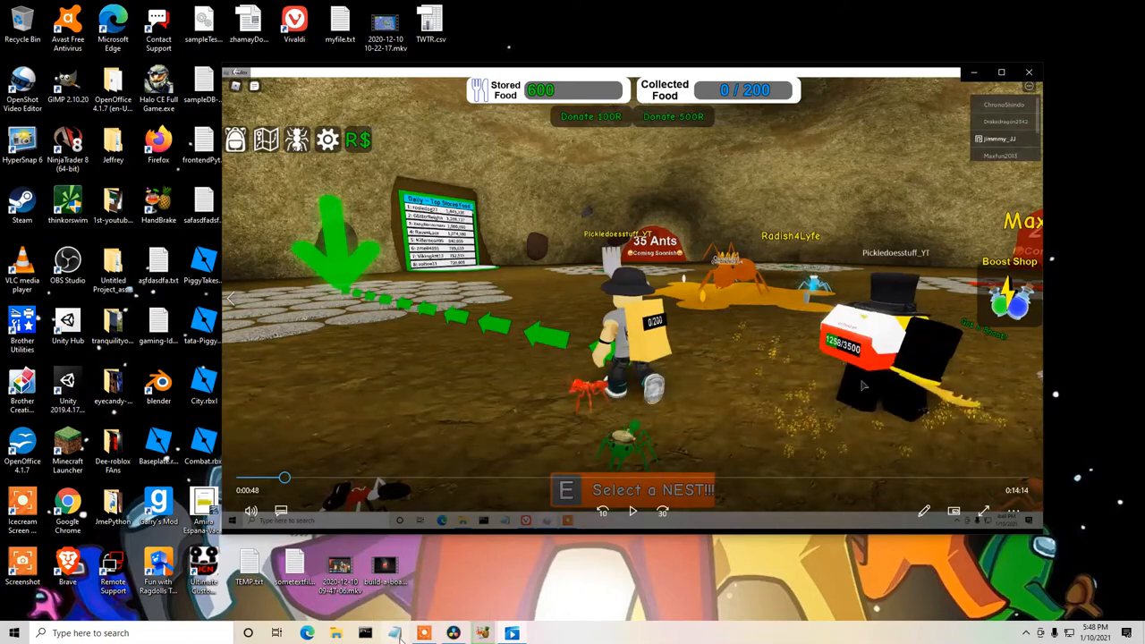
Open Notepad and write "start 40sec" on the first line as the clip's starting point.
click(399, 634)
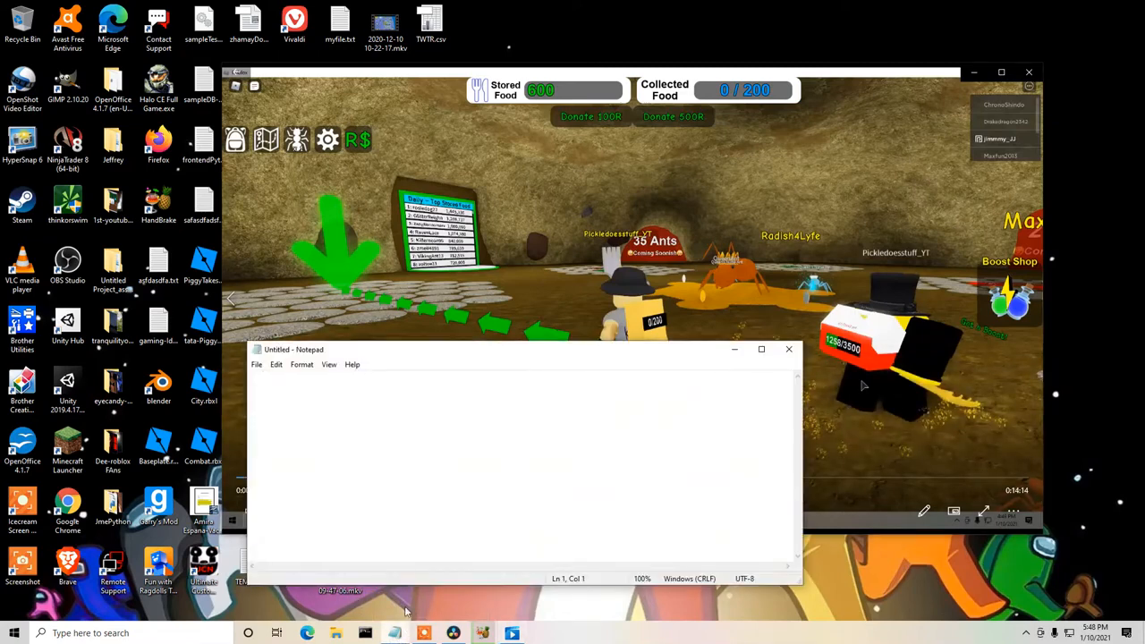
text(sta)
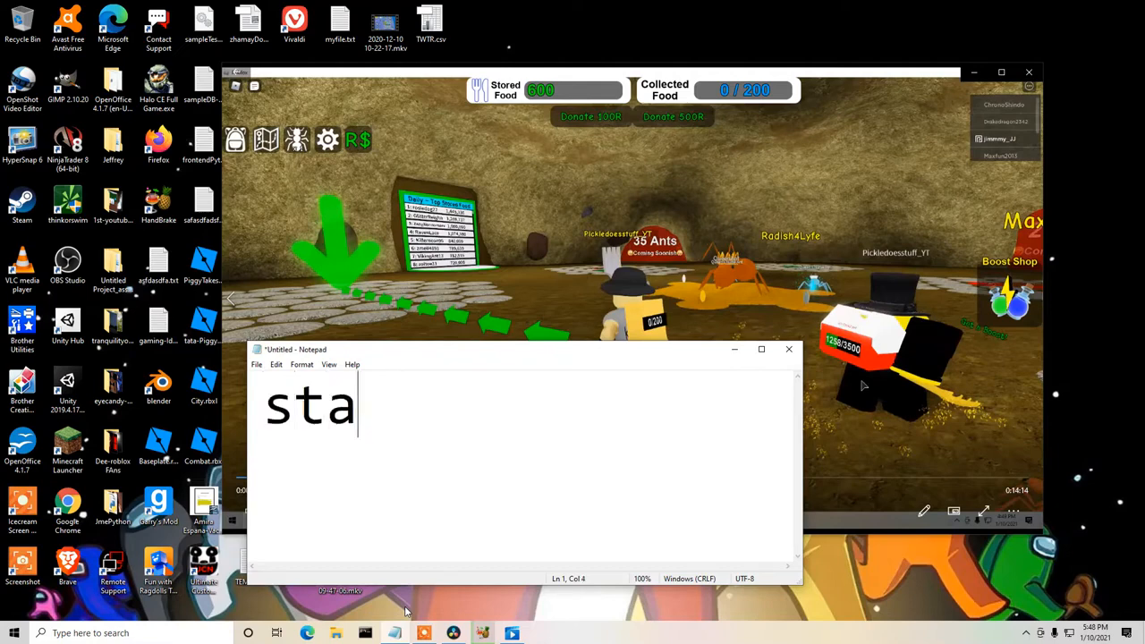
text(rt 40sec)
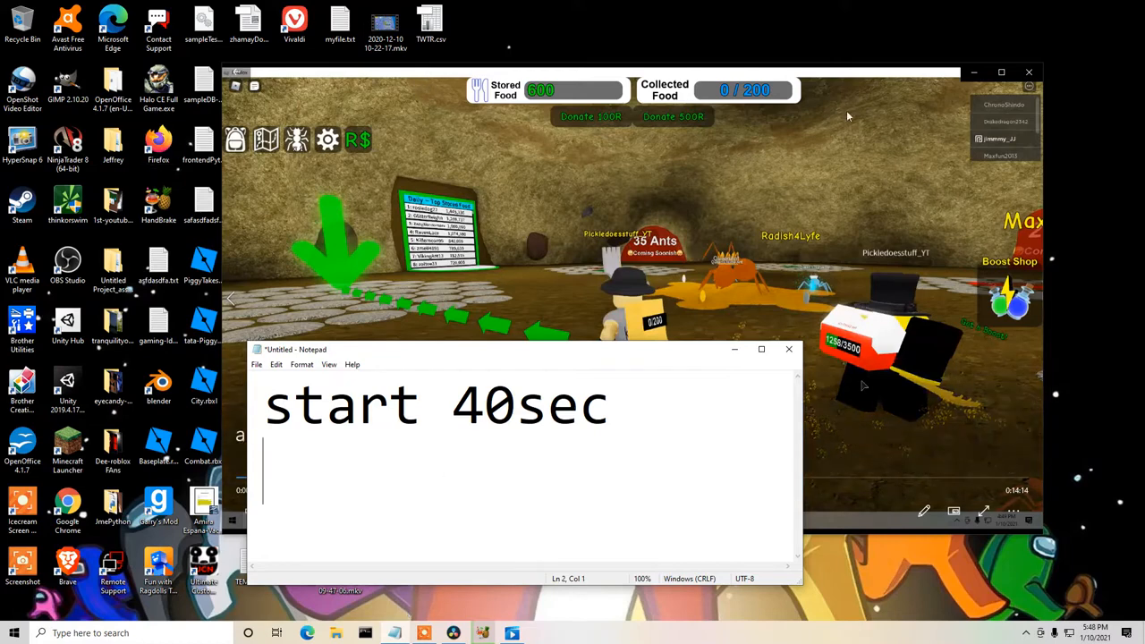
Return to the gameplay video, play it onward and pause at 1:00.
click(872, 79)
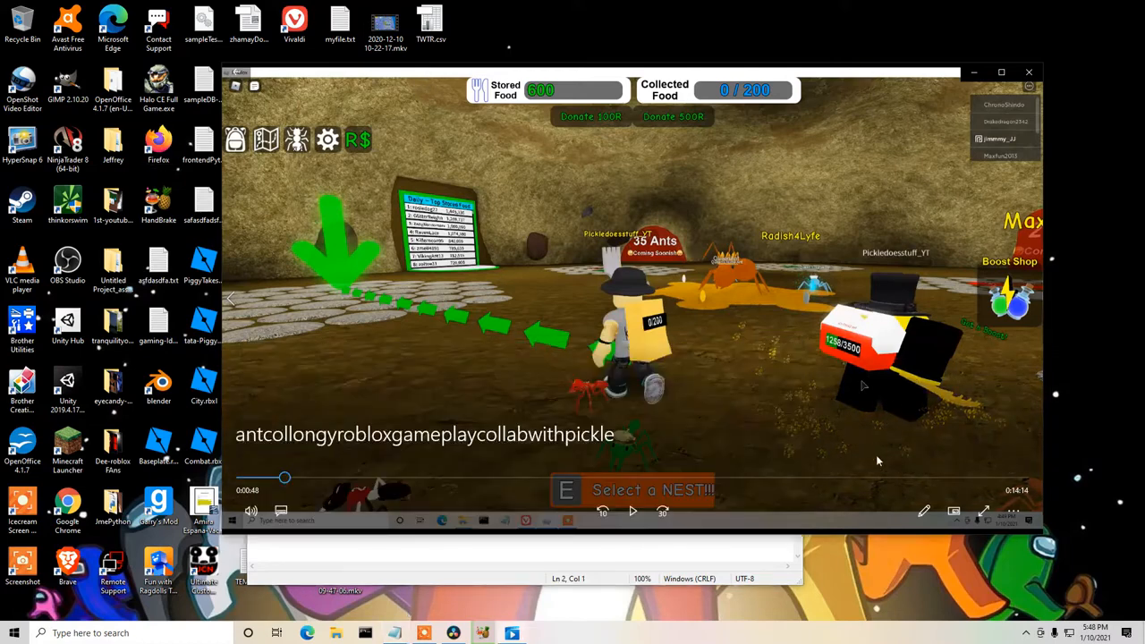
click(633, 513)
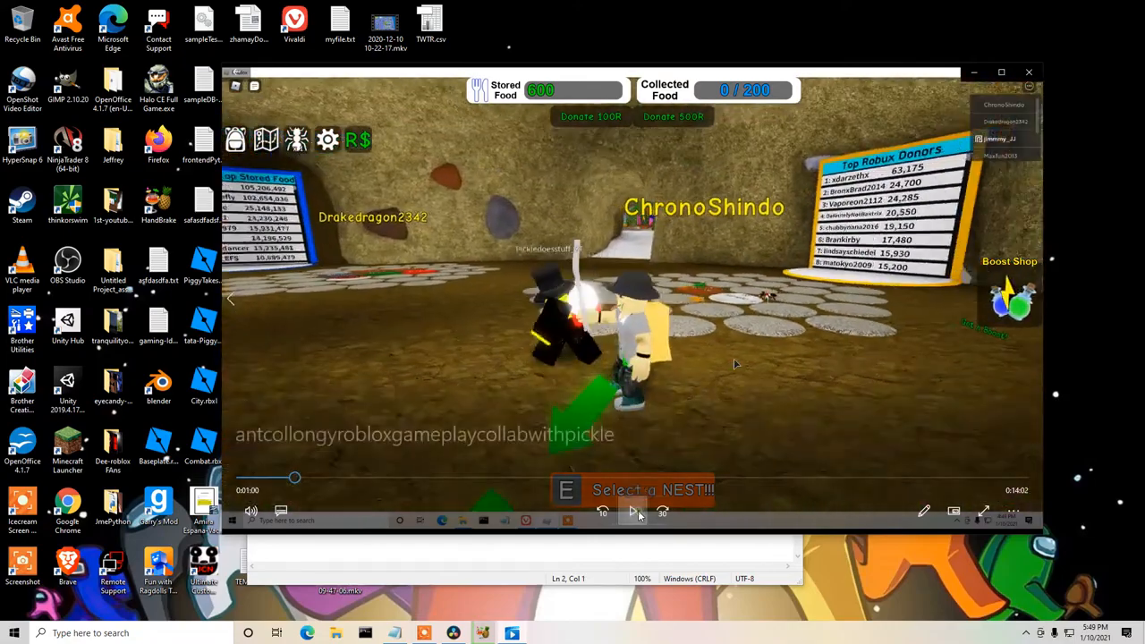
click(638, 515)
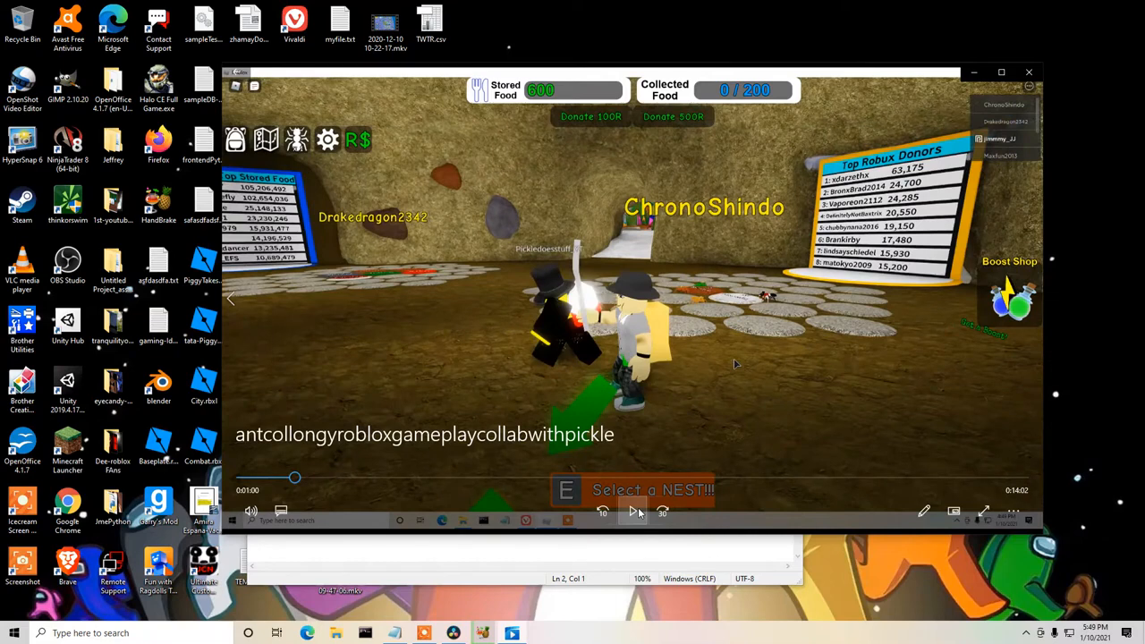
Add the line "20secs --tresure" to the Notepad notes, start a new line and reduce the text zoom to 50%.
click(511, 543)
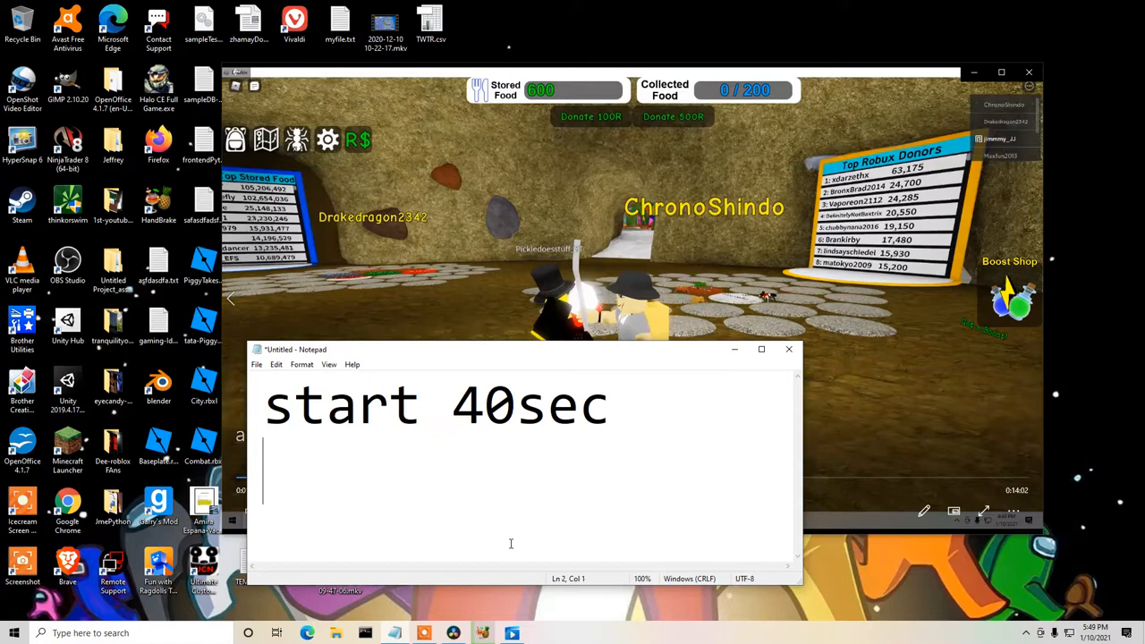
drag(604, 357, 746, 347)
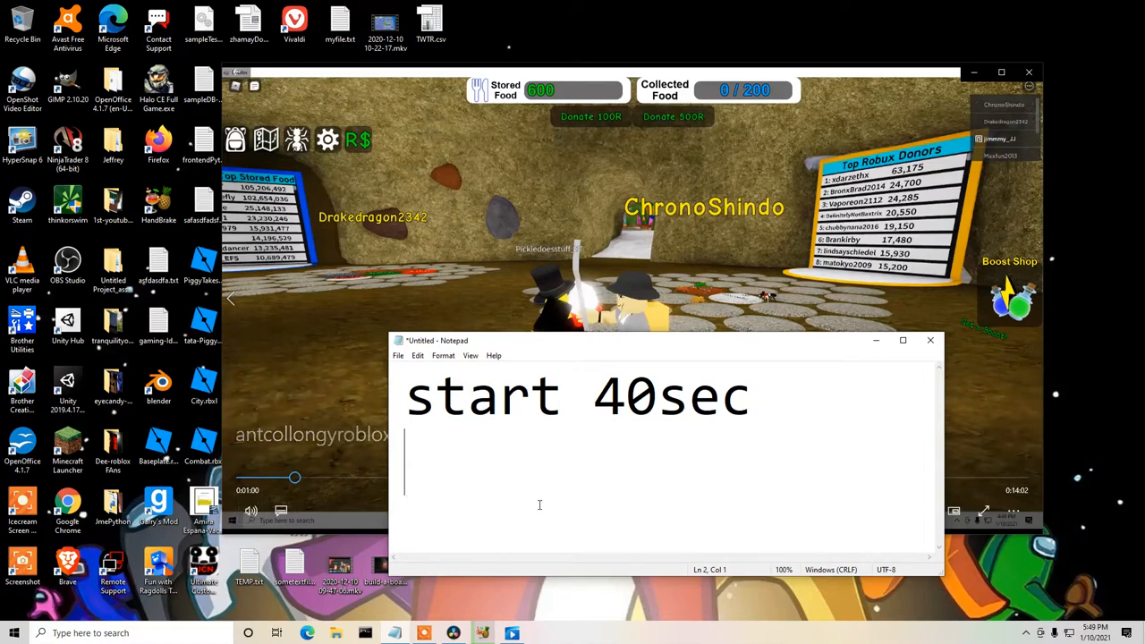
text(20)
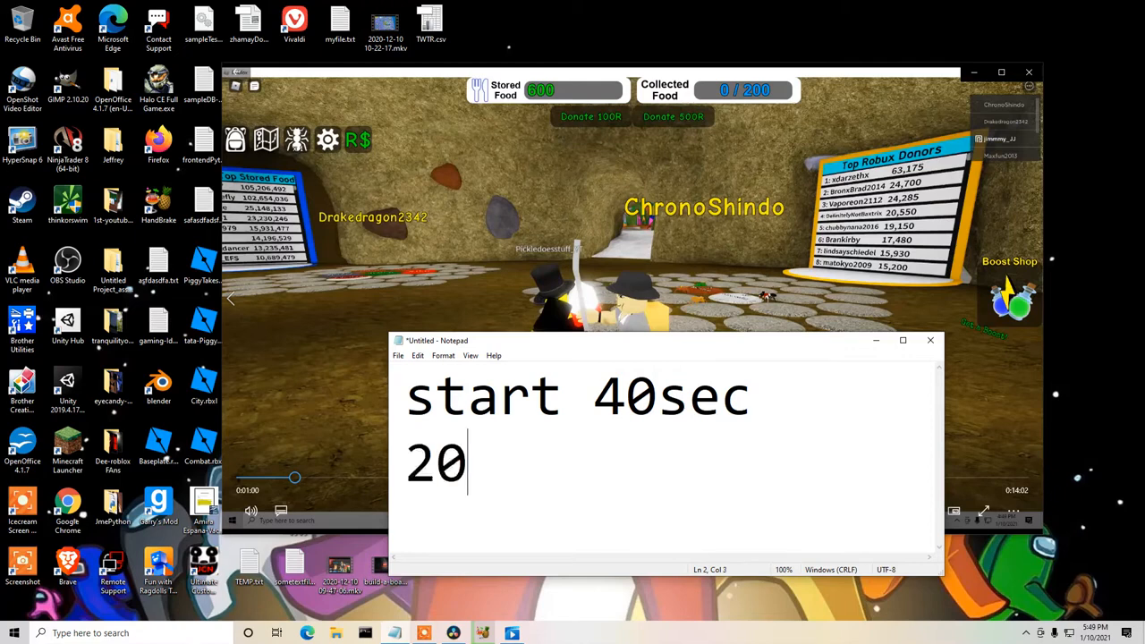
text(secs)
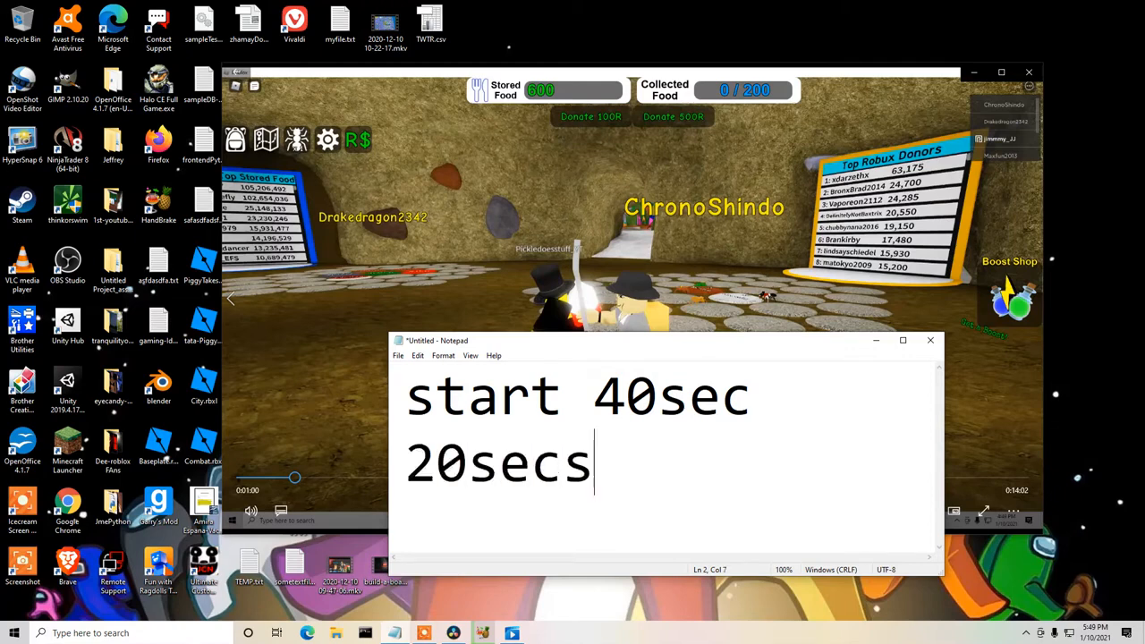
text( --tresure)
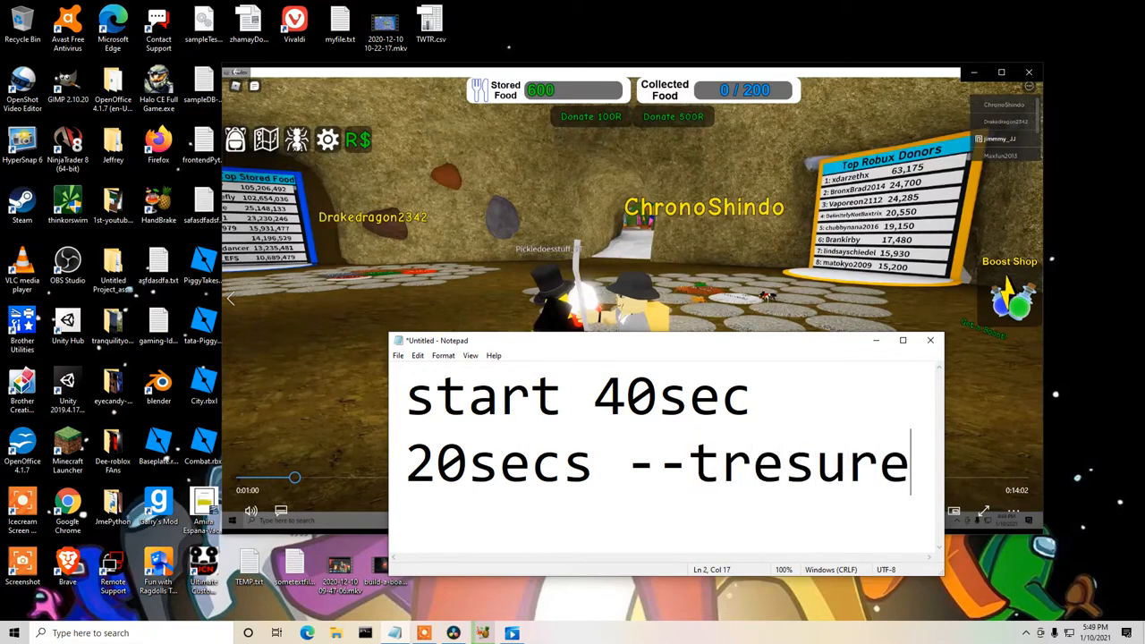
key(Return)
ctrl+scroll(746, 435, up, 1)
ctrl+scroll(716, 454, down, 4)
ctrl+scroll(714, 455, down, 2)
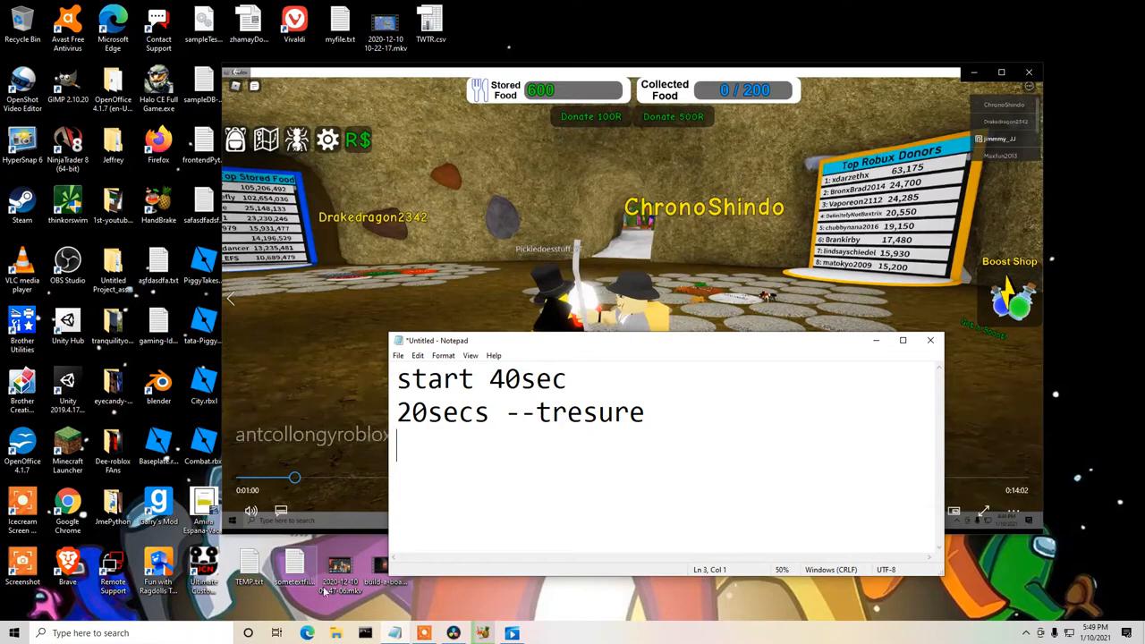
Open Microsoft Edge in a smaller window, go to Google and search for "treasure meme" images.
click(311, 633)
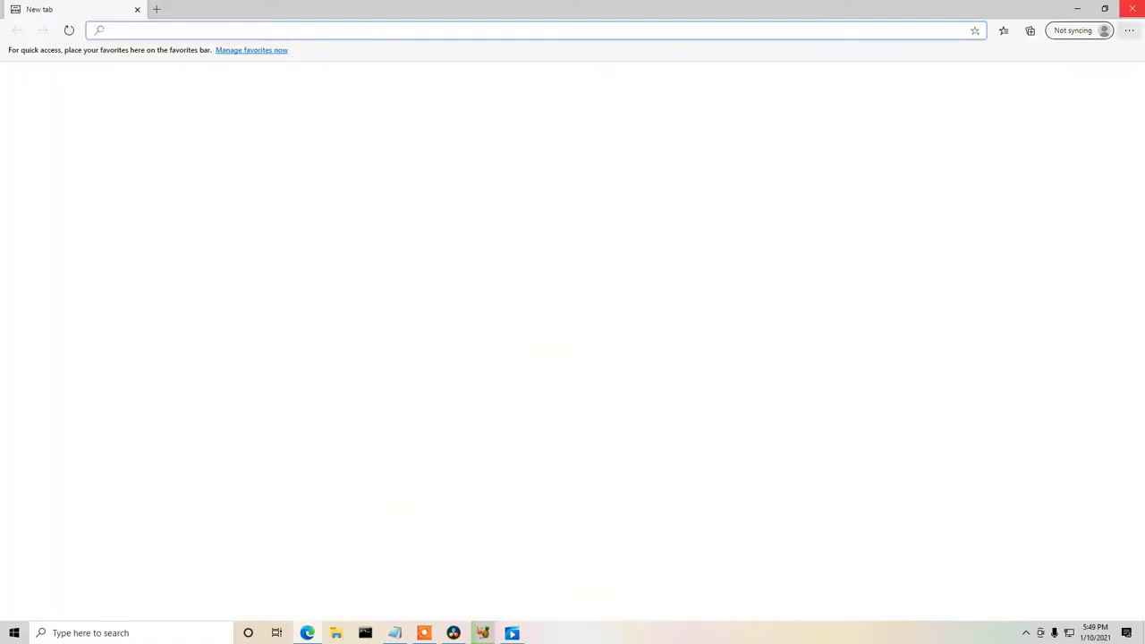
click(1109, 9)
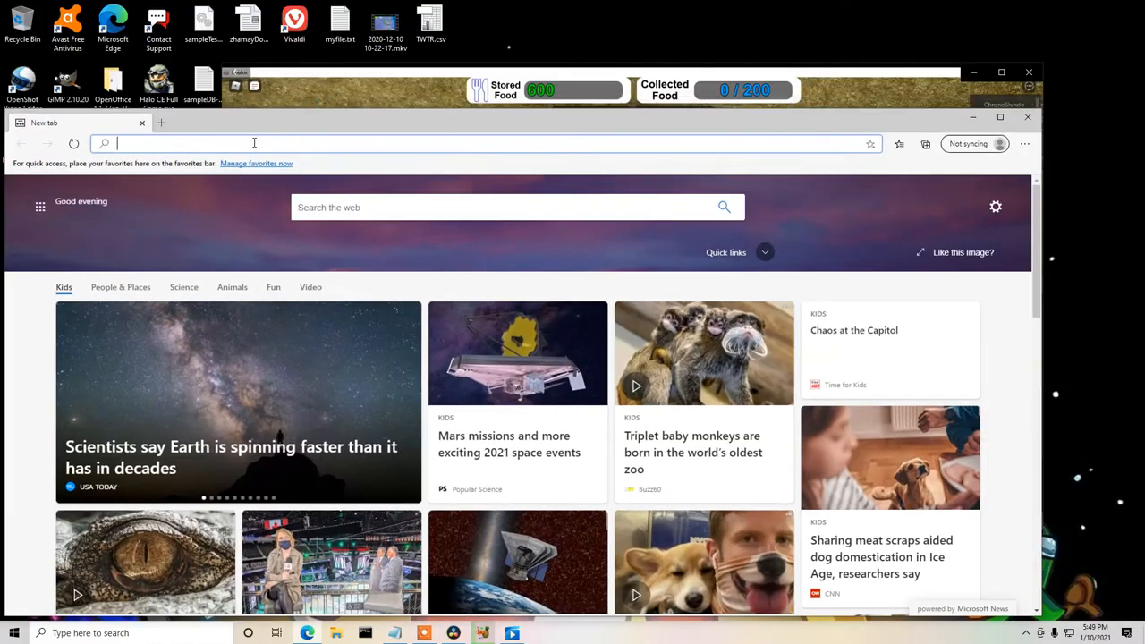
text(google.com)
key(Return)
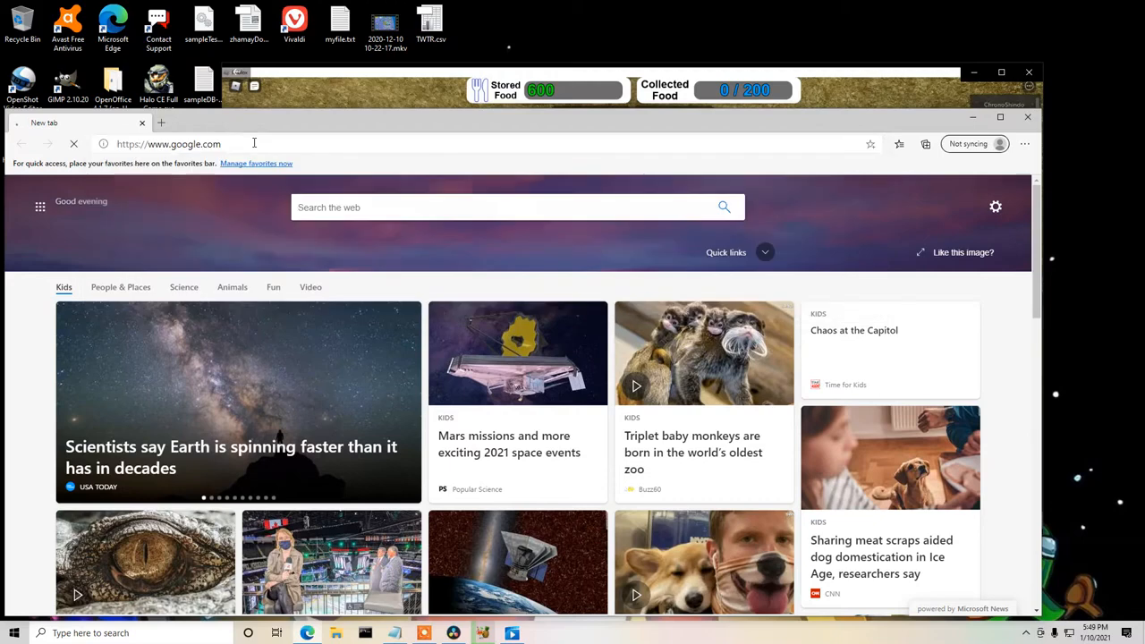
text(treasure me)
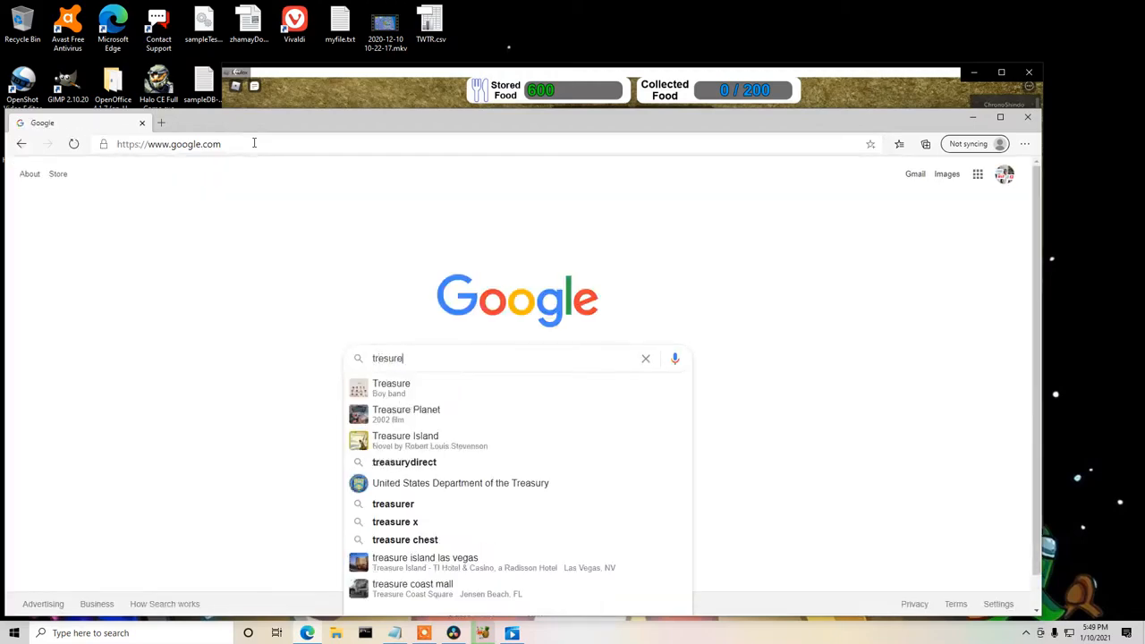
text(me)
key(Down)
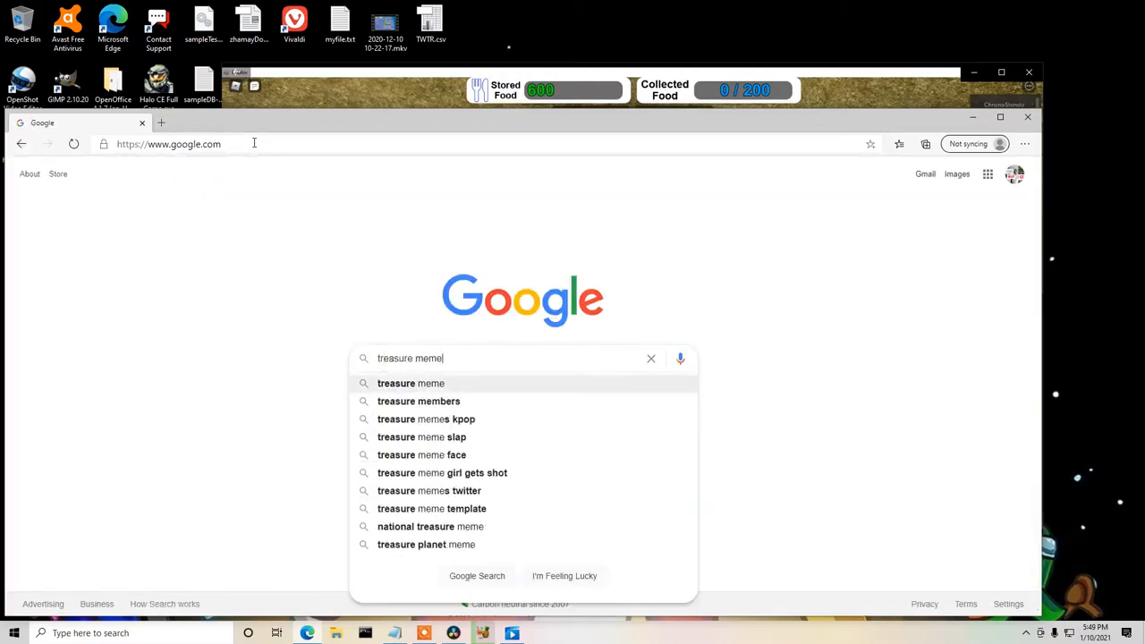
key(Return)
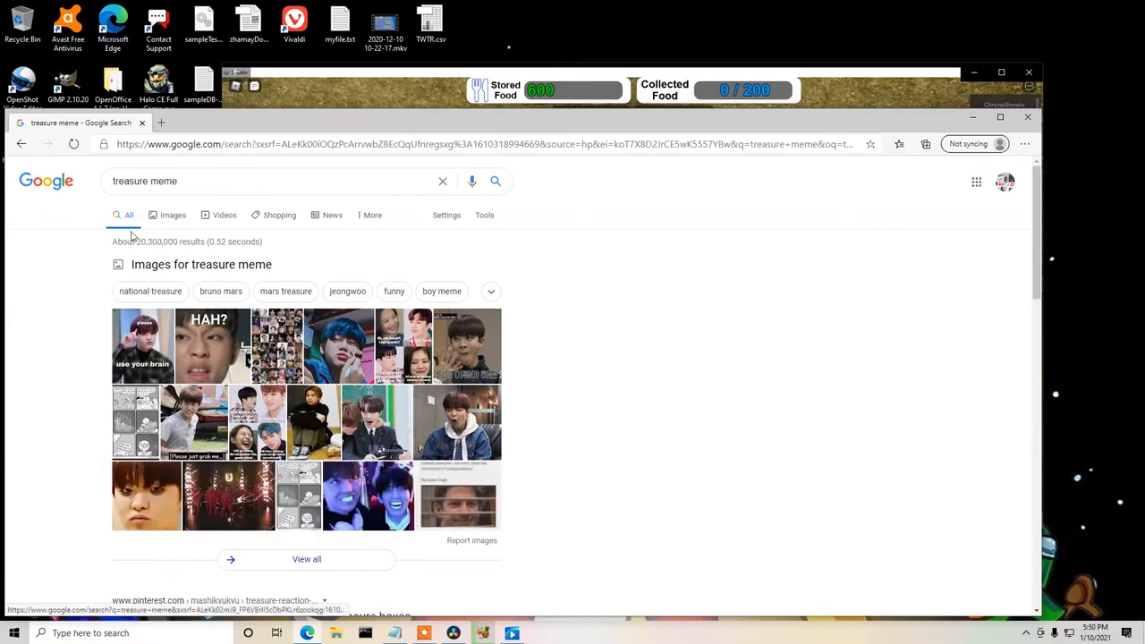
click(170, 216)
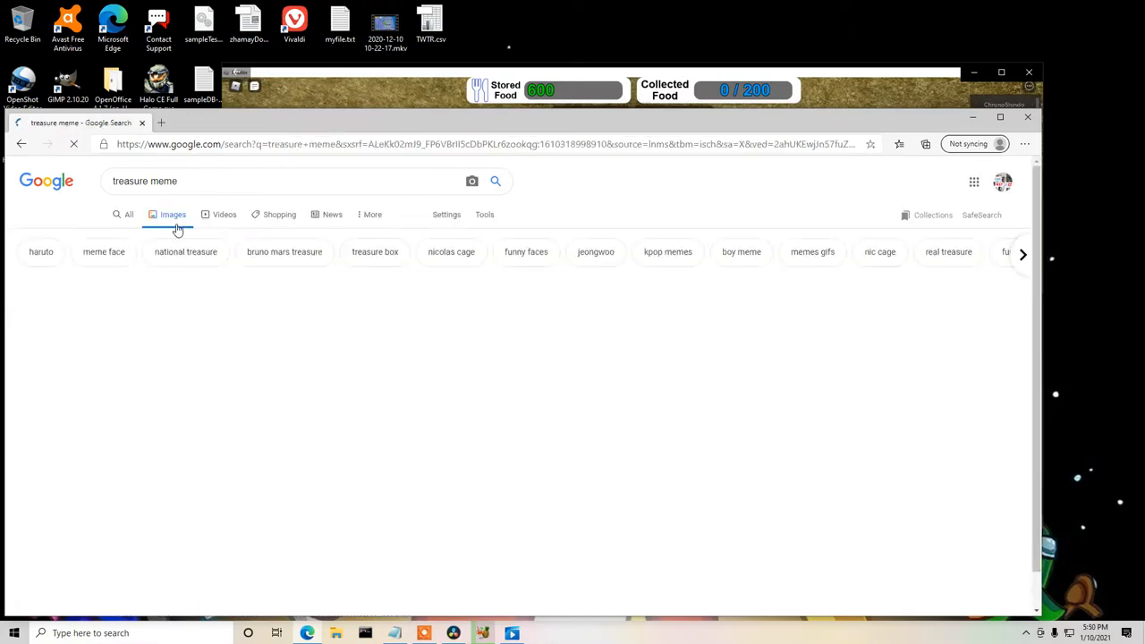
Save the "National Treasure 3" meme image to the Desktop as national-treasure-3.jpg and minimize the browser.
scroll(266, 264, down, 2)
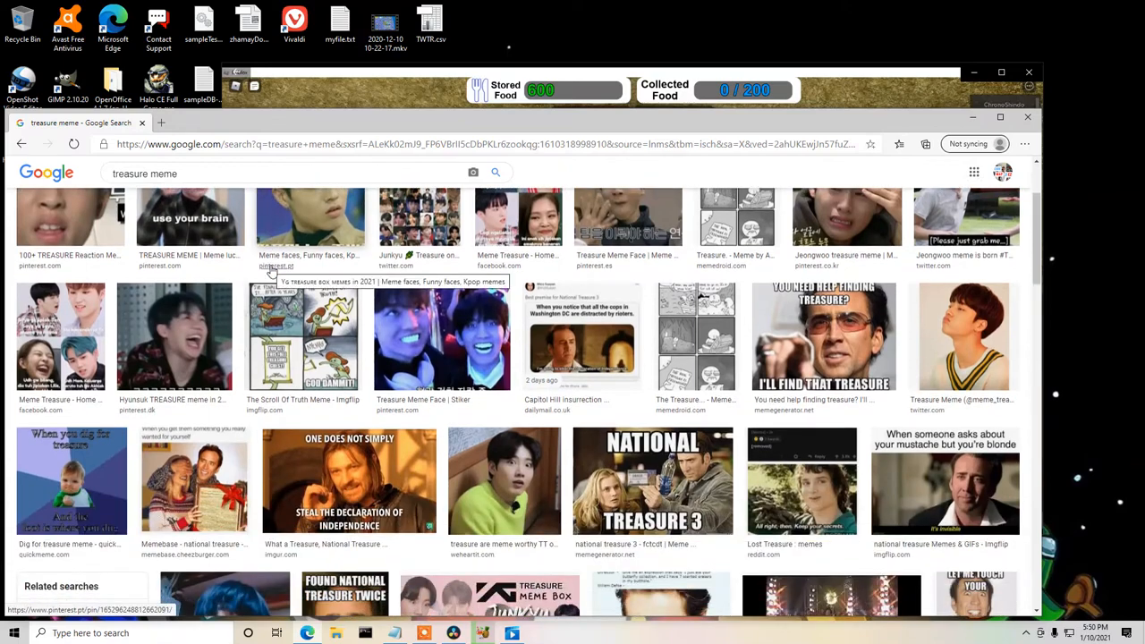
click(671, 494)
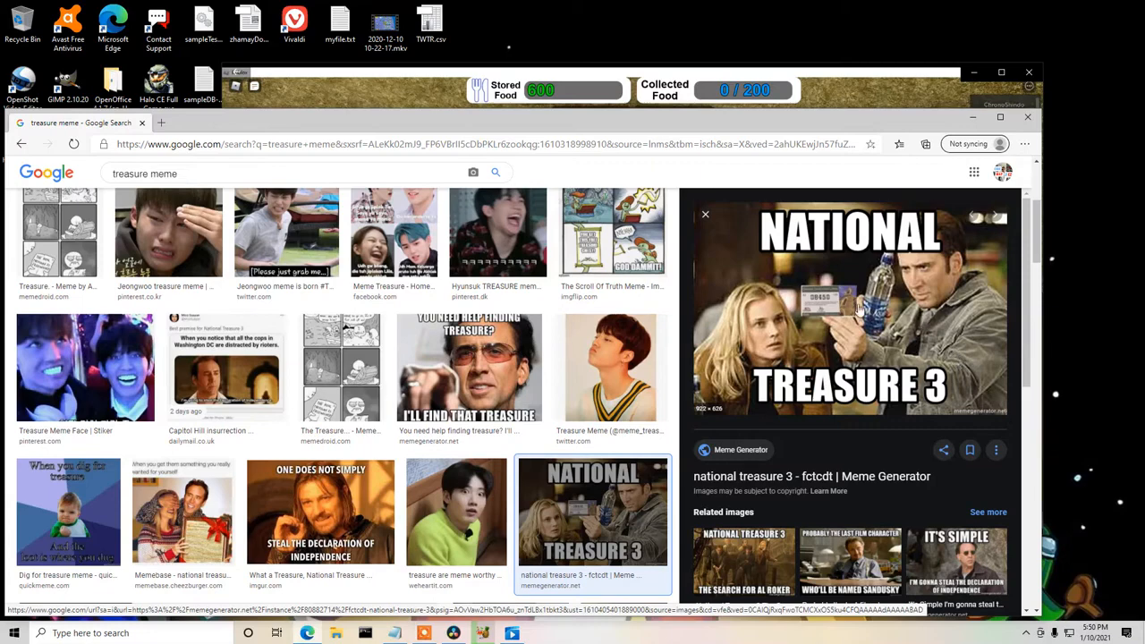
right_click(809, 284)
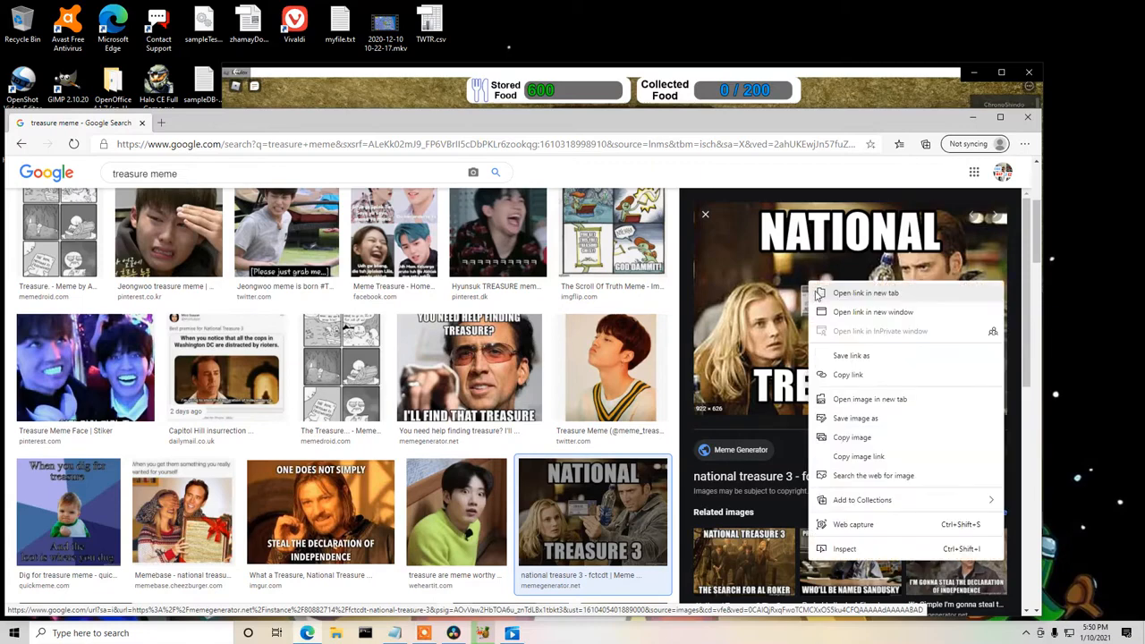
click(859, 419)
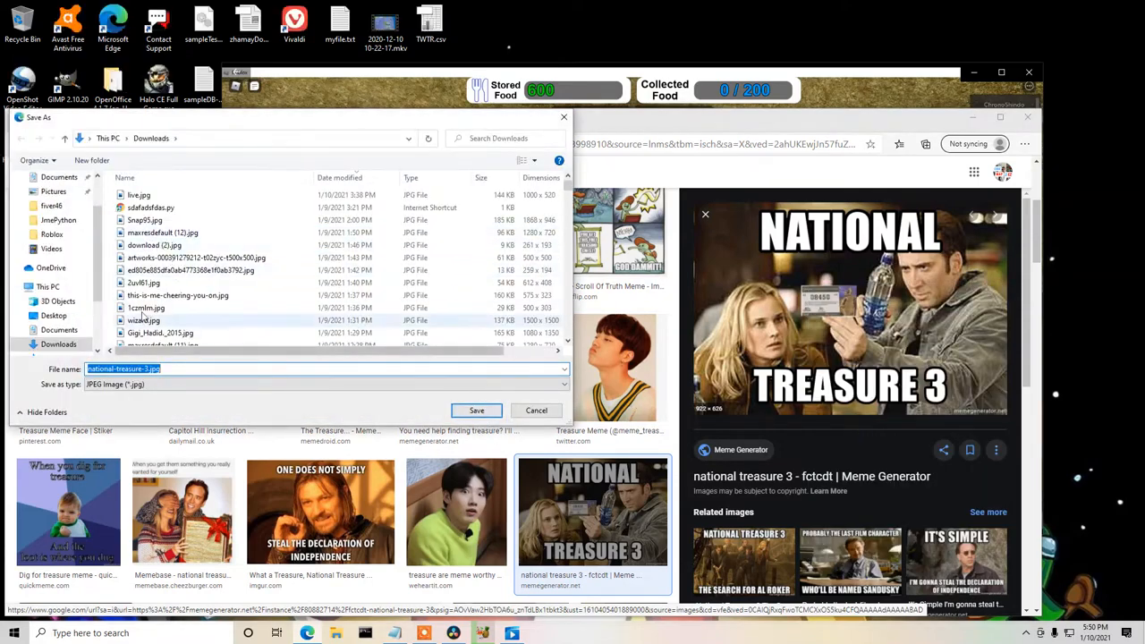
scroll(96, 194, up, 2)
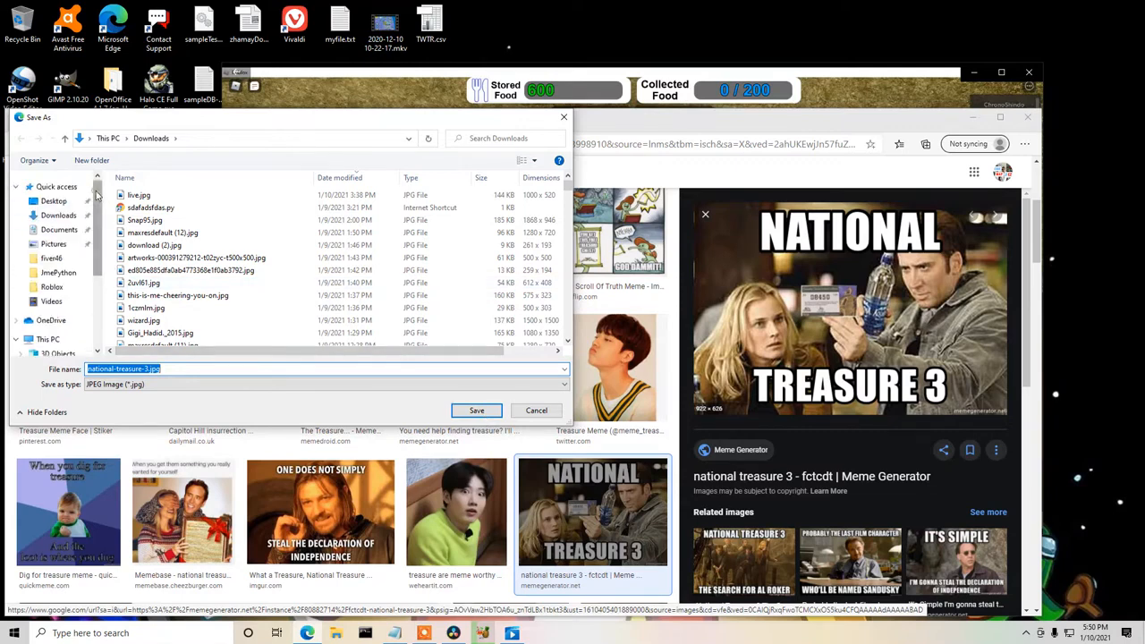
click(56, 204)
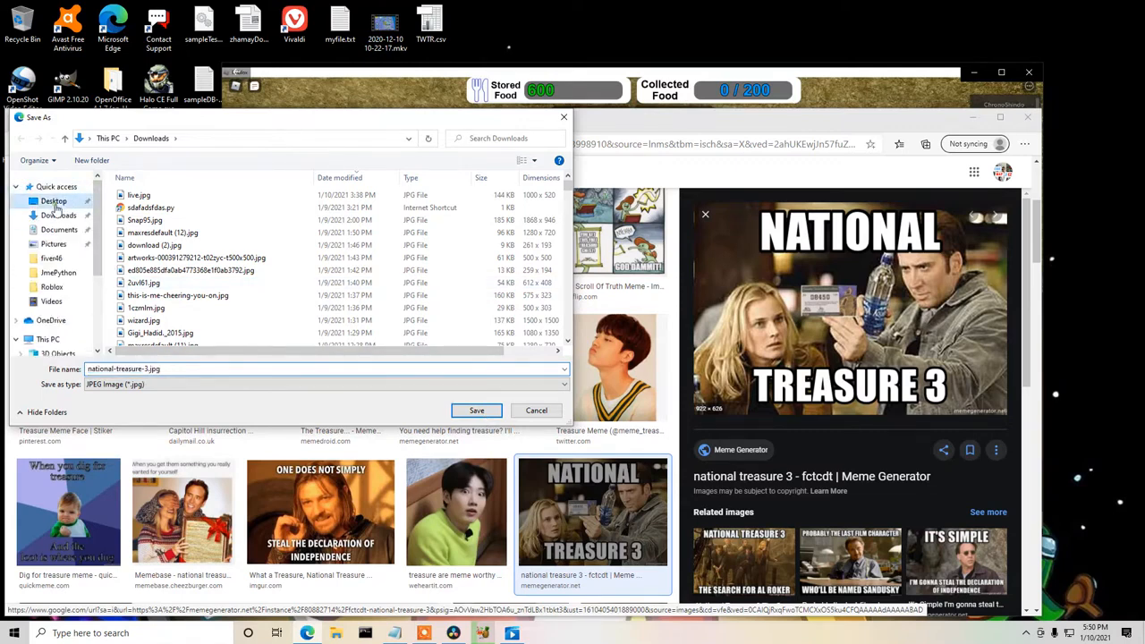
click(477, 411)
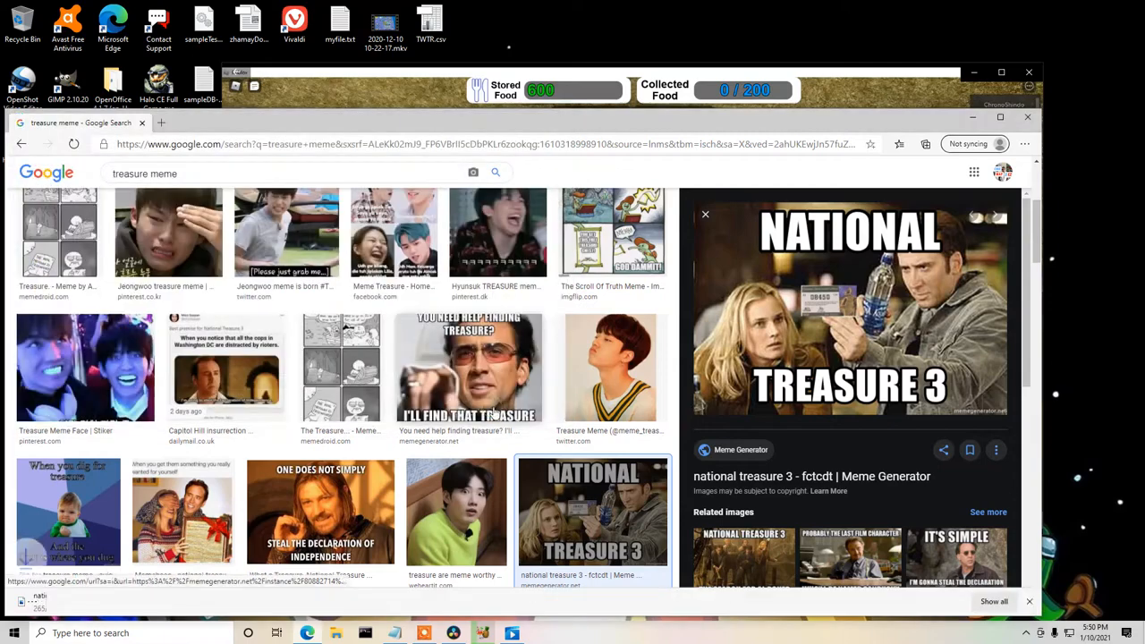
click(974, 117)
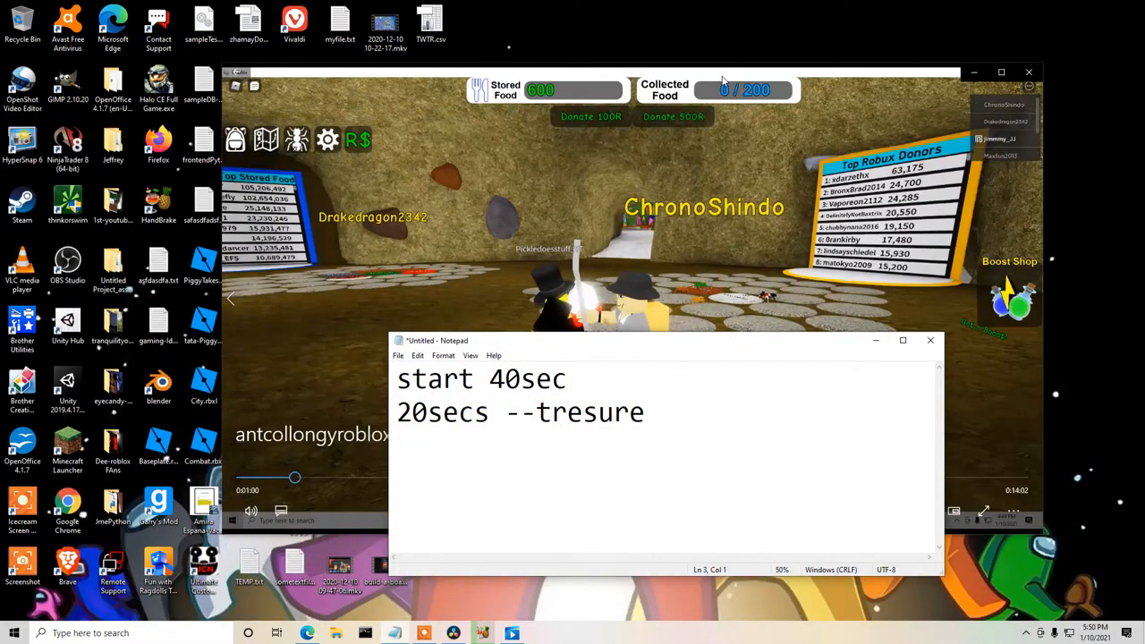
Resume the gameplay video from 1:00, skip ahead and pause it at 1:35.
click(723, 79)
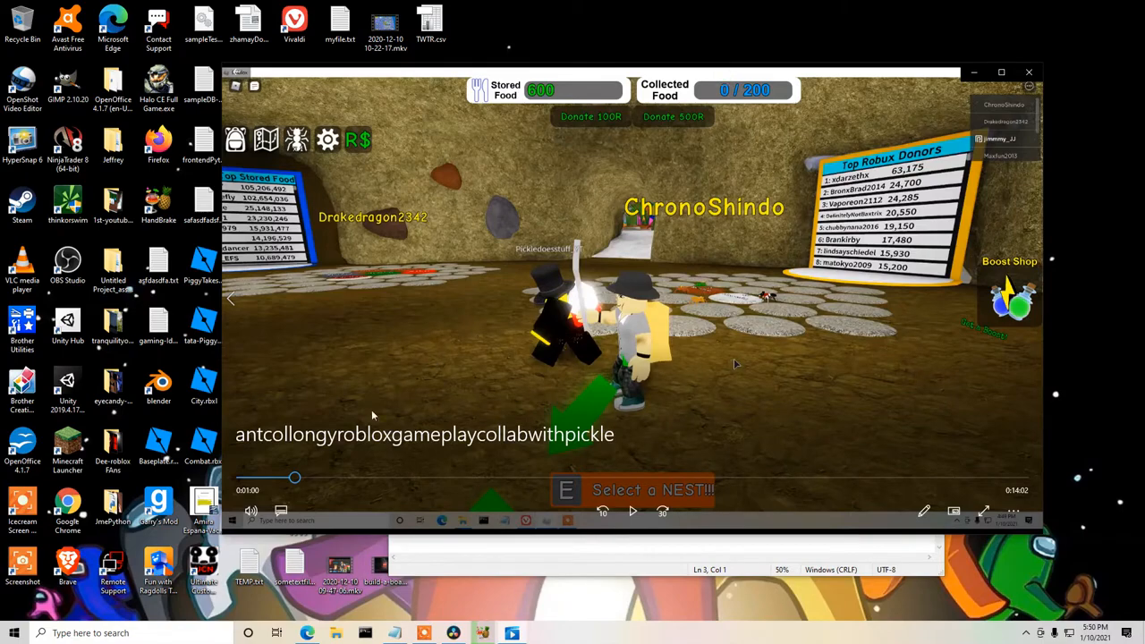
click(641, 511)
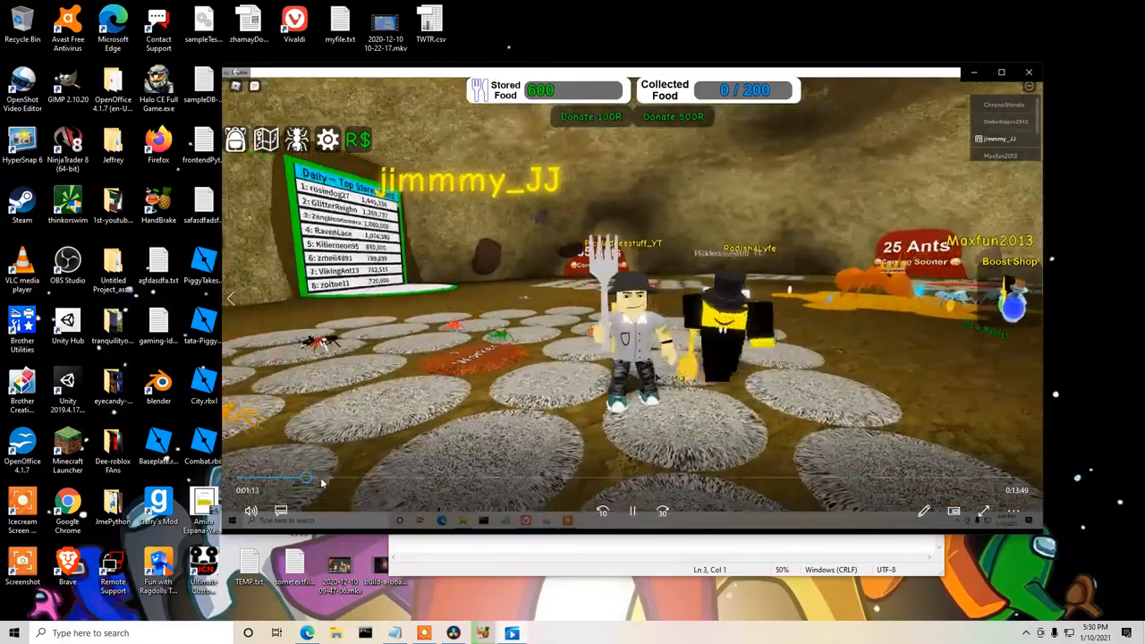
click(319, 480)
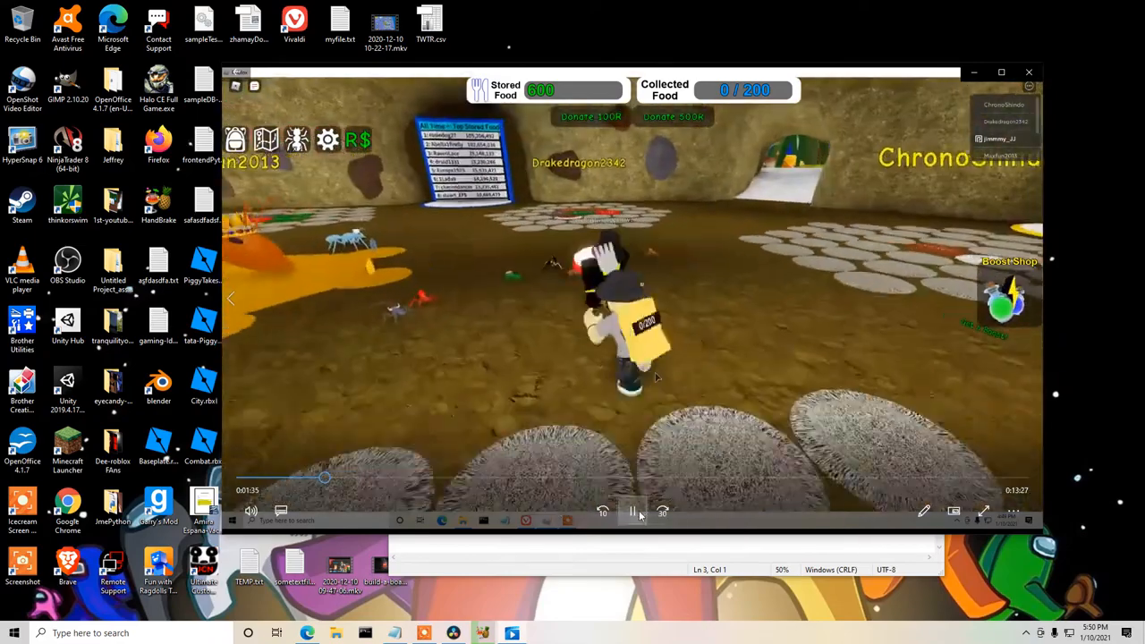
click(634, 512)
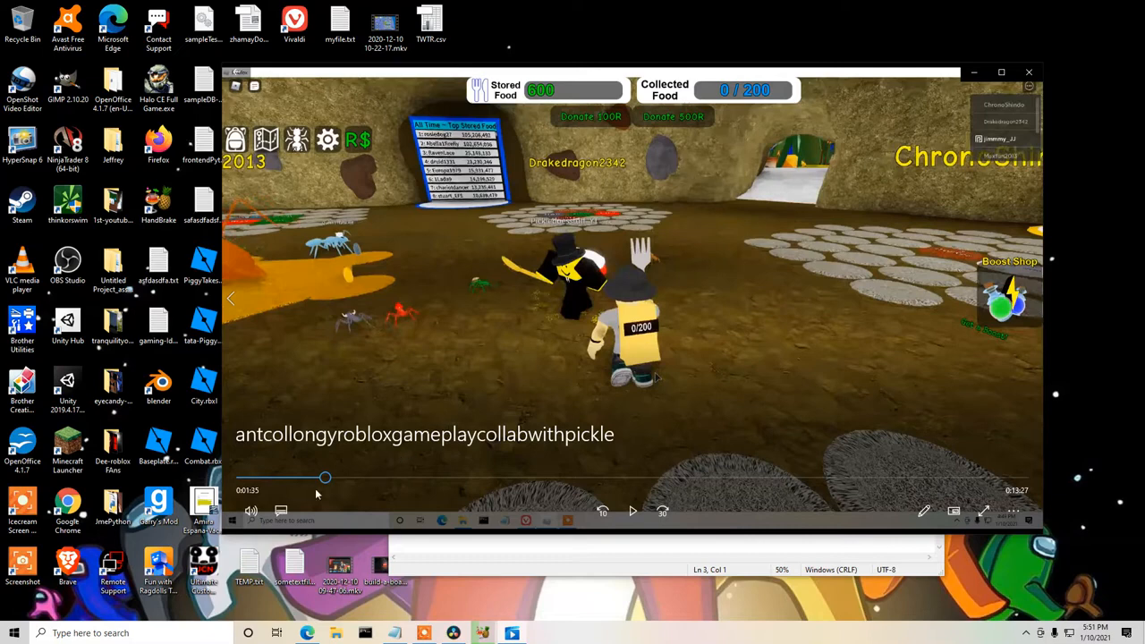
Switch to HandBrake to check the encoding progress, and minimize its window.
mouse_move(442, 633)
mouse_move(394, 633)
click(487, 632)
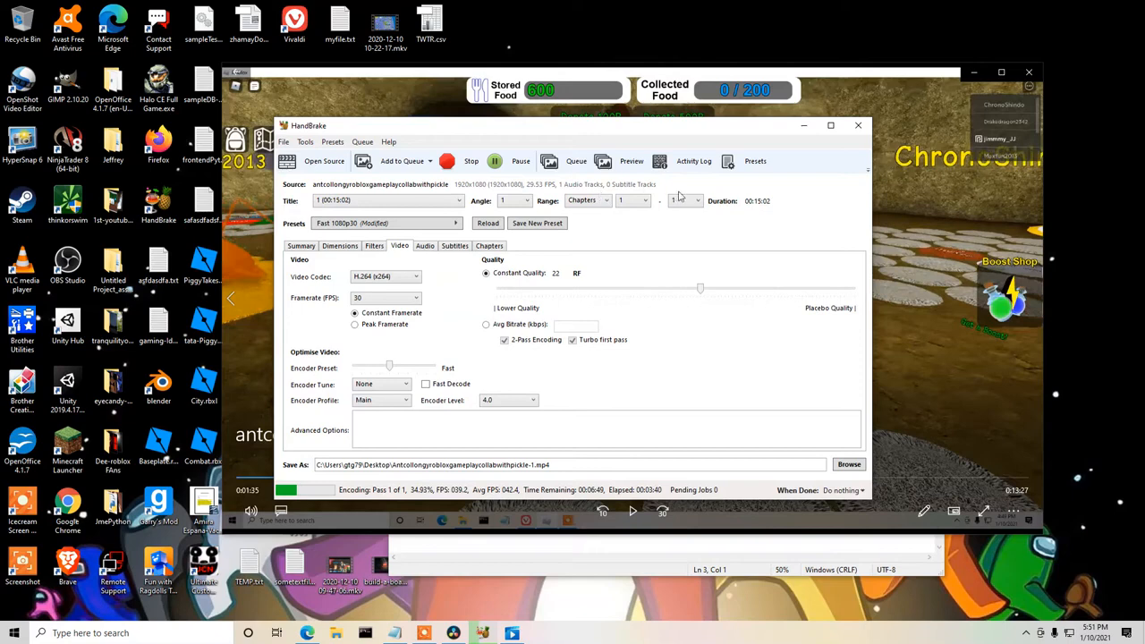
click(802, 127)
Switch to Microsoft Edge and search Google Images for "are you alright".
click(483, 633)
triple_click(272, 170)
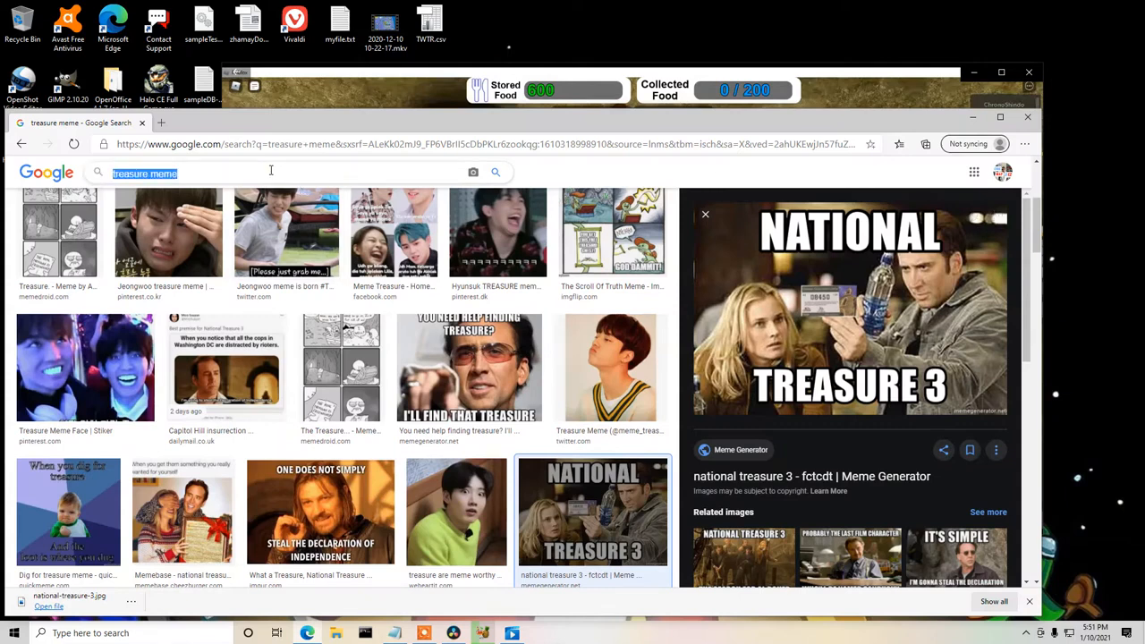
text(are you )
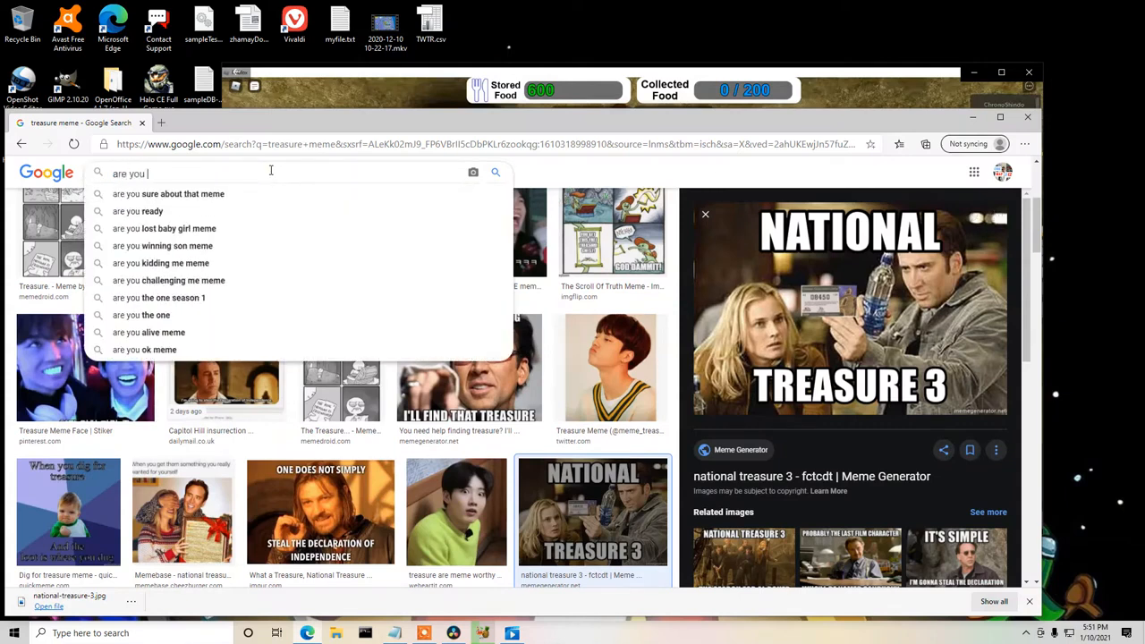
text(alright)
key(Return)
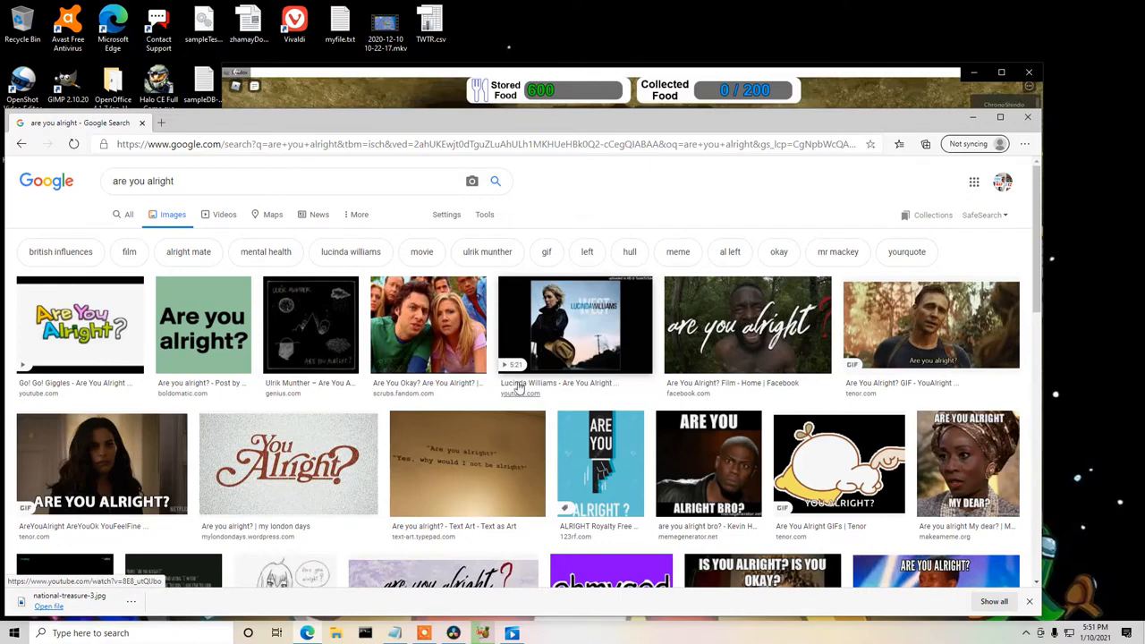
Save the "Are you alright bro?" Kevin Hart meme to the Desktop as download.jpg and minimize the browser.
scroll(438, 382, down, 1)
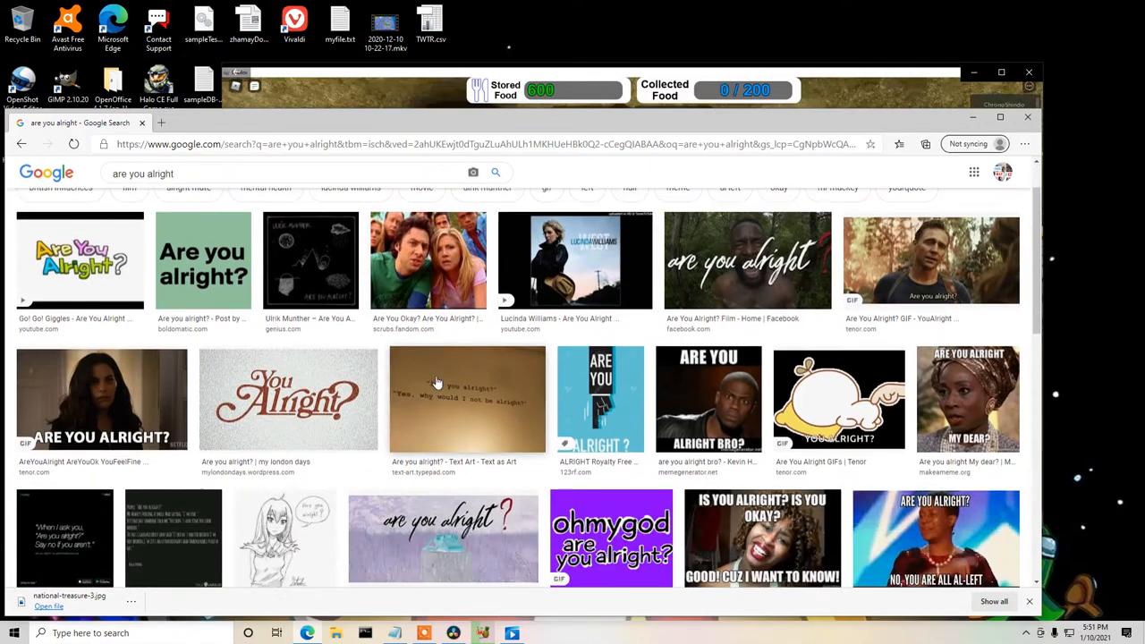
click(717, 389)
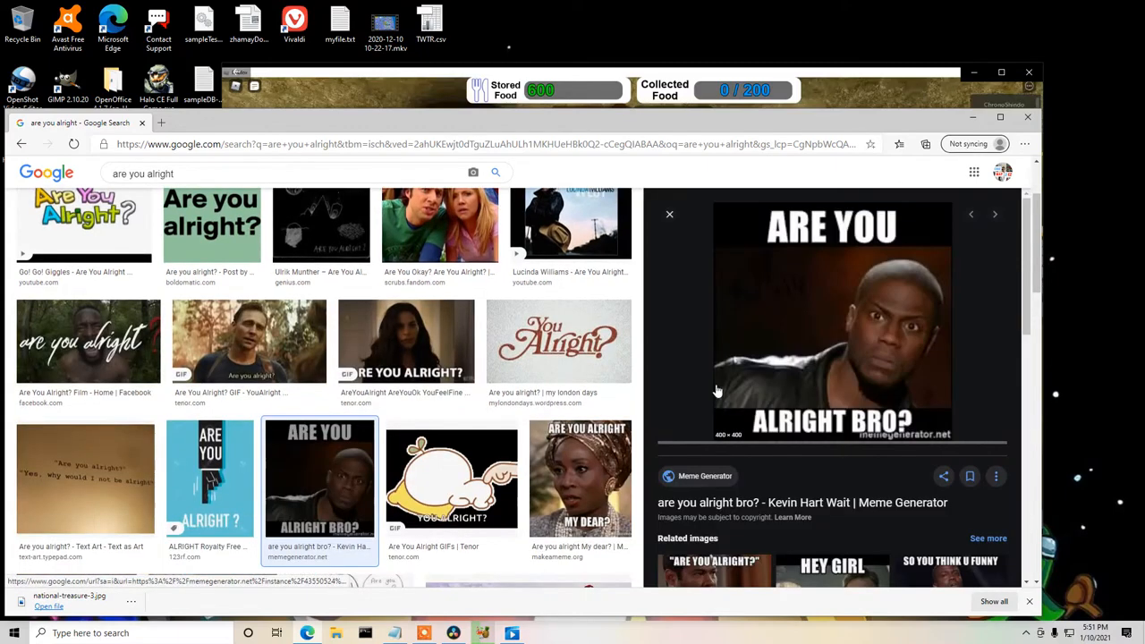
right_click(832, 293)
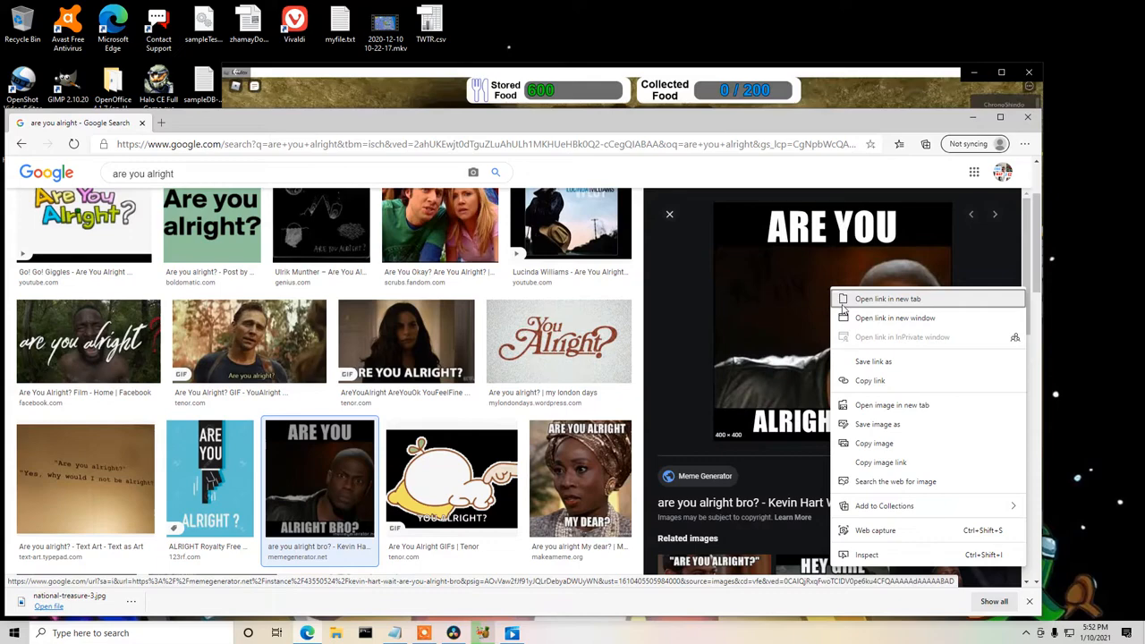
click(869, 427)
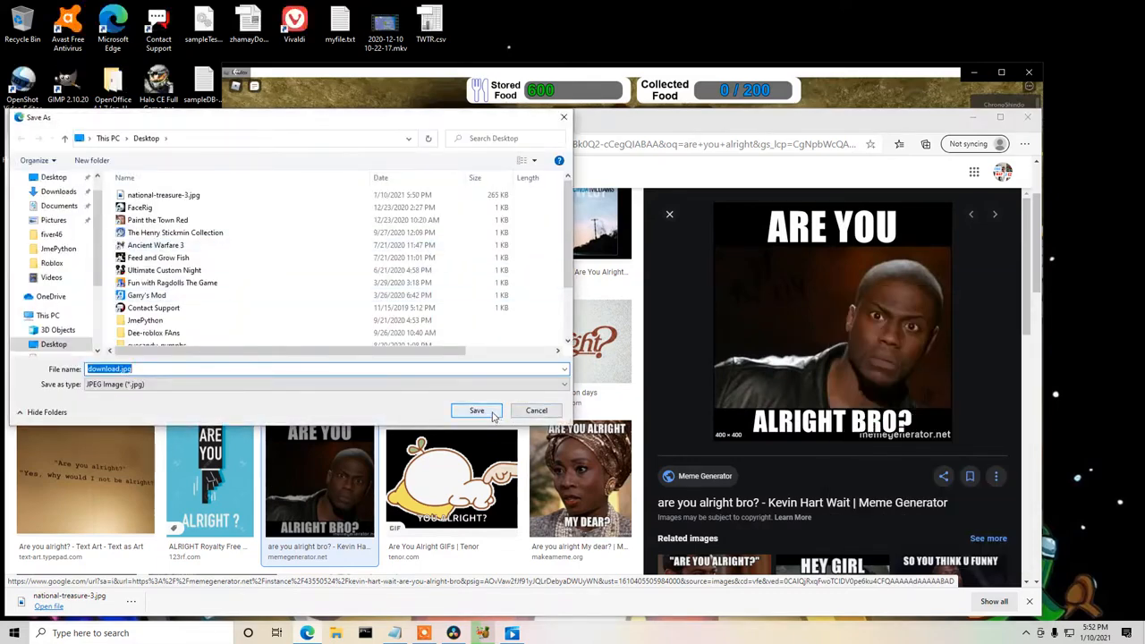
click(492, 416)
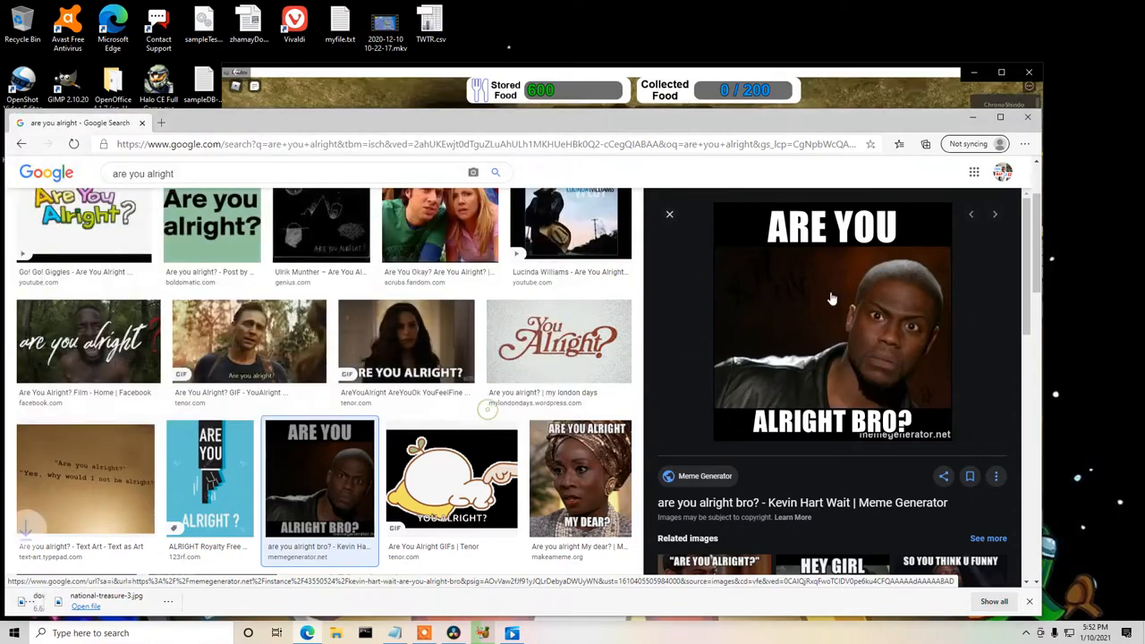
click(973, 117)
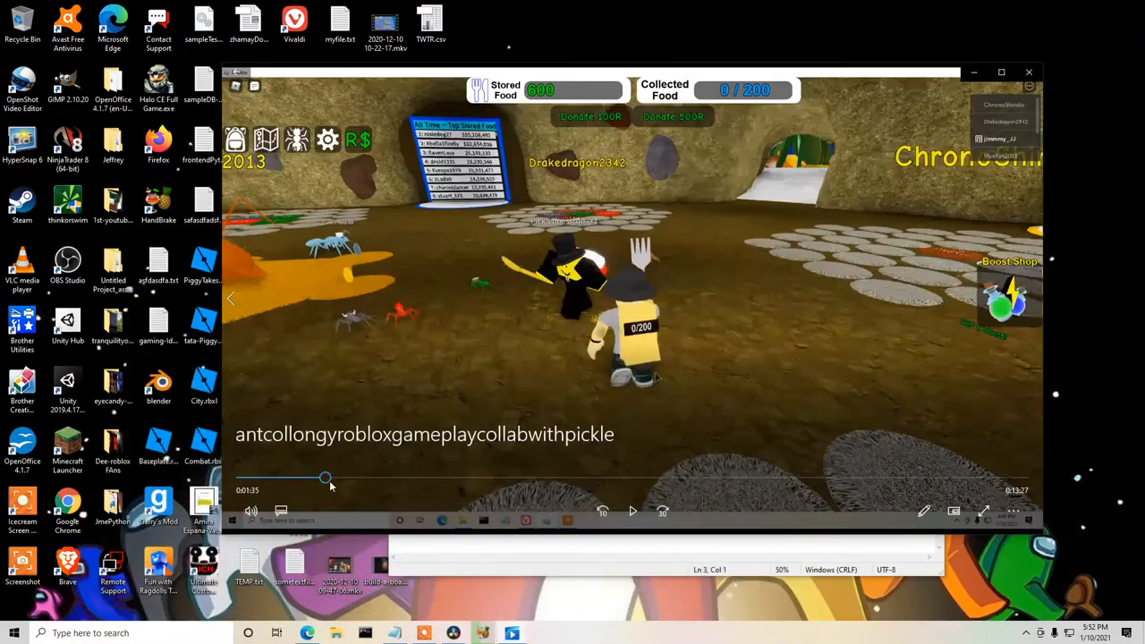
Skip the gameplay video ahead to 8:01, play it and pause at 8:14.
drag(345, 483, 479, 481)
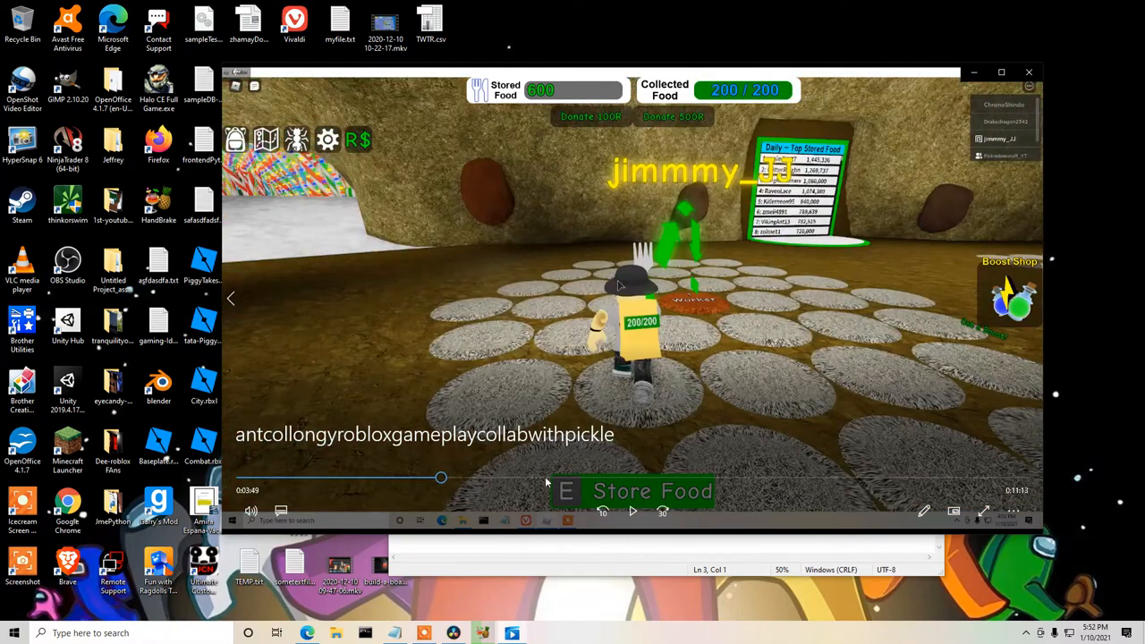
click(658, 481)
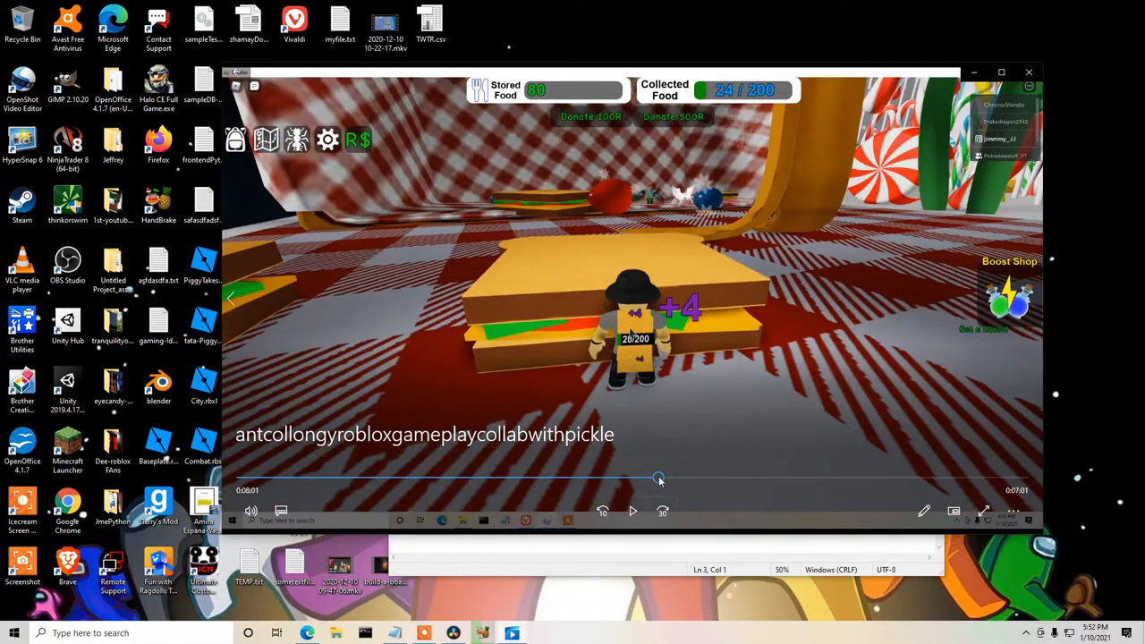
click(633, 511)
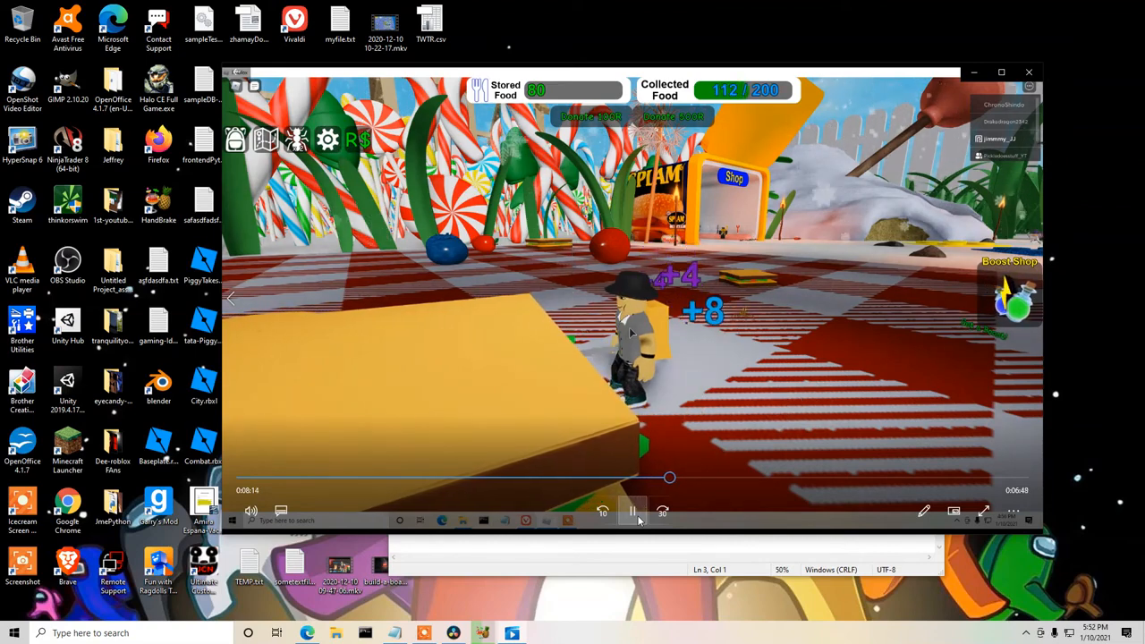
click(637, 517)
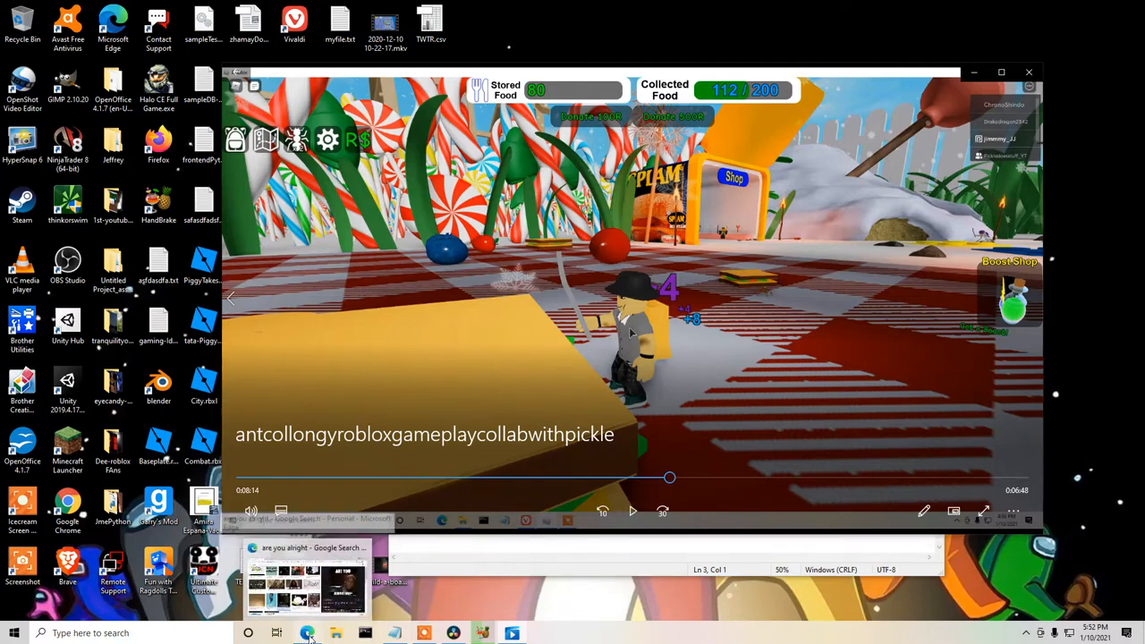
Switch back to Microsoft Edge and search Google Images for "ant meme".
click(307, 633)
click(183, 177)
key(ctrl+a)
text(ant meme)
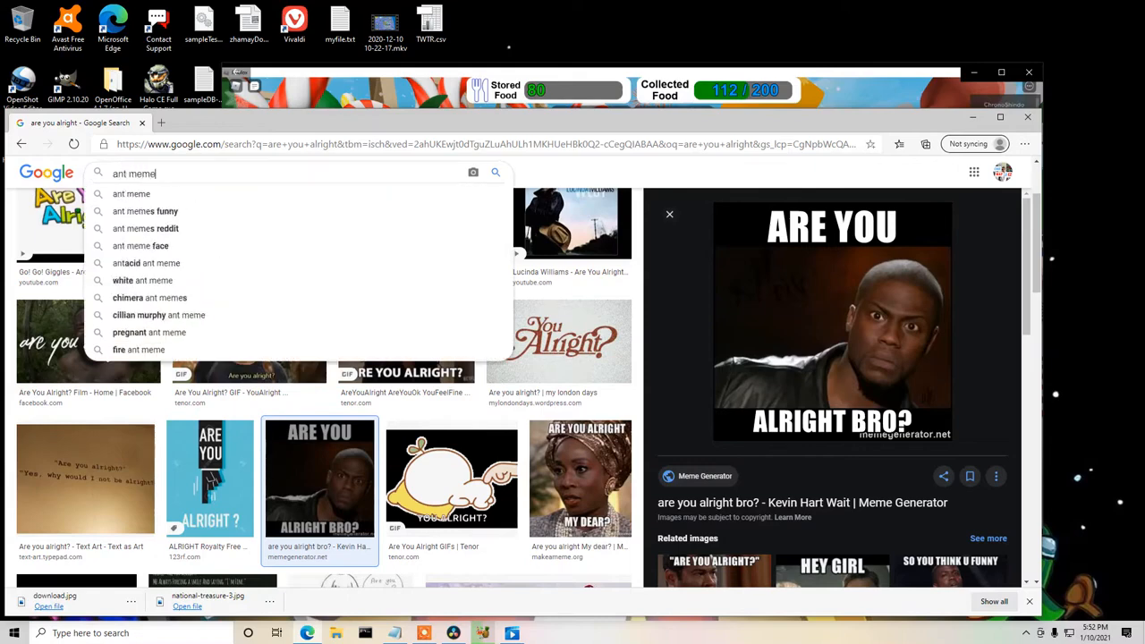
key(Return)
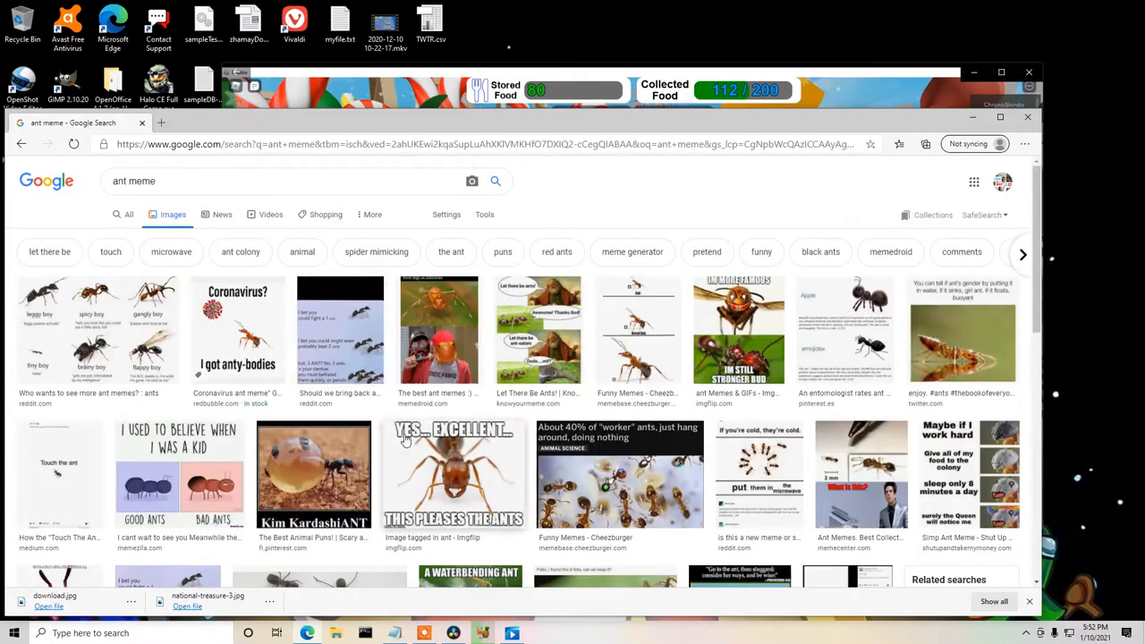
Save the "Yes... excellent... this pleases the ants" meme to the Desktop under its suggested name and minimize the browser.
click(460, 475)
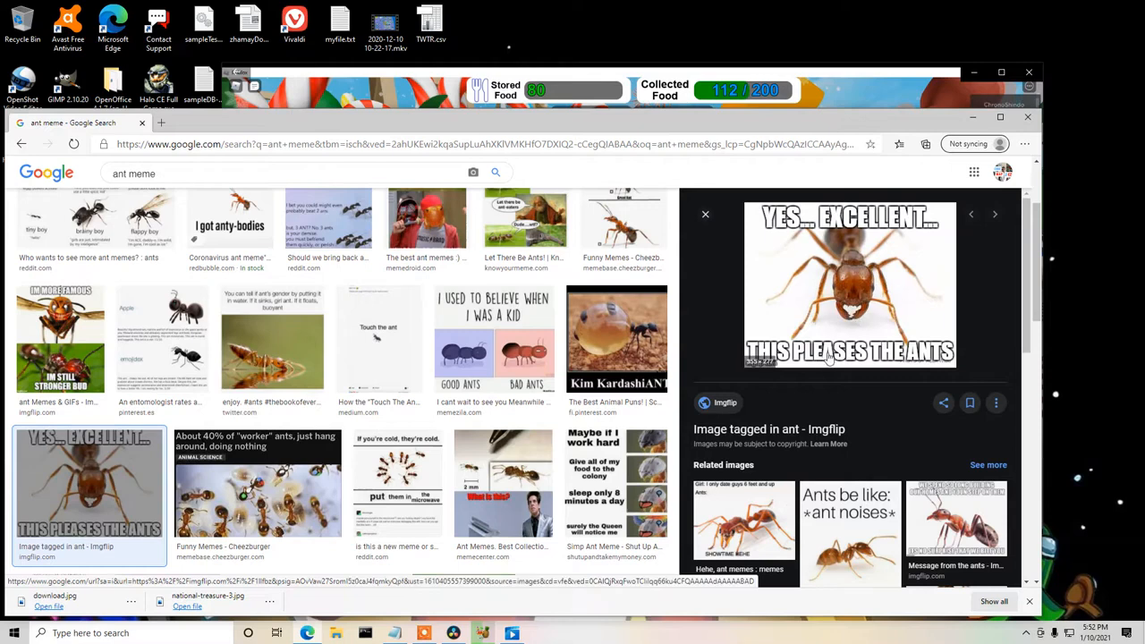
right_click(843, 286)
click(898, 420)
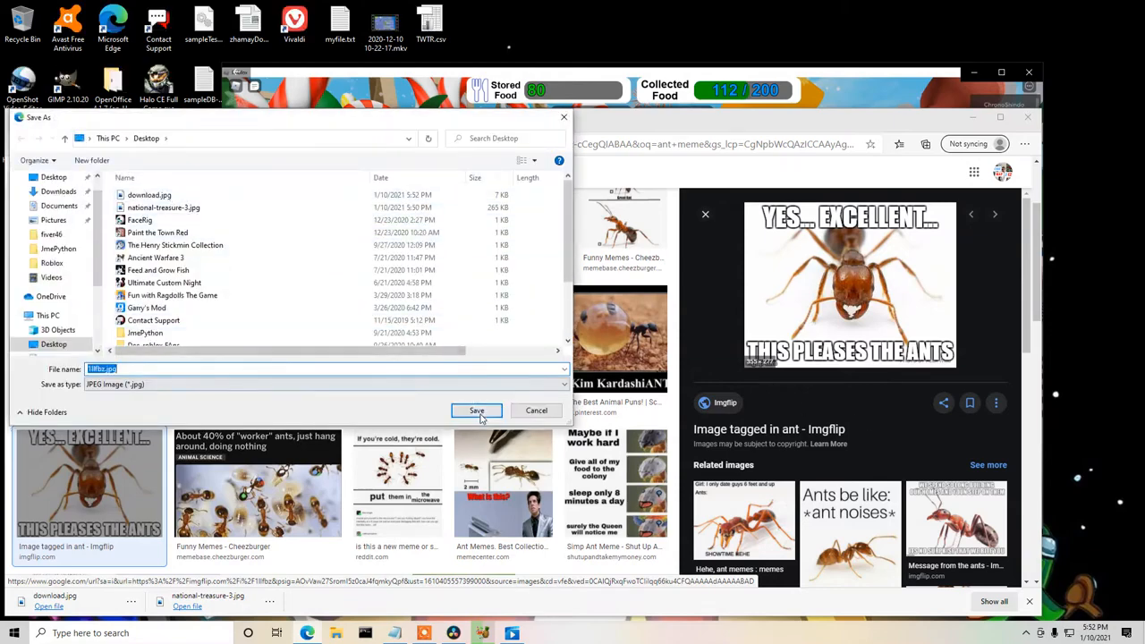
click(480, 412)
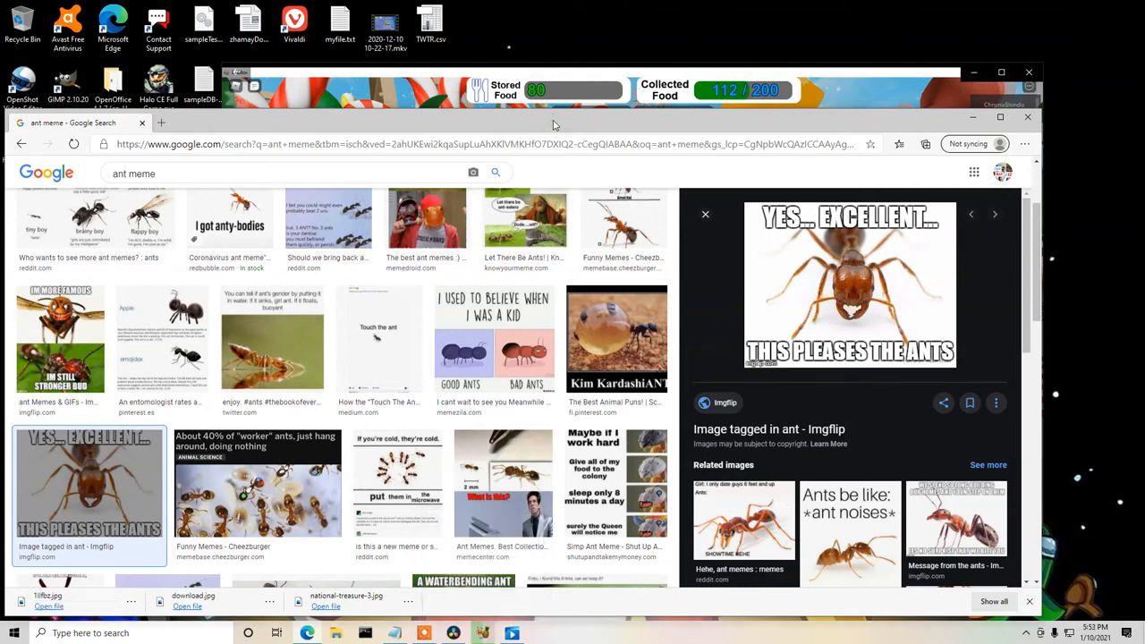
click(975, 119)
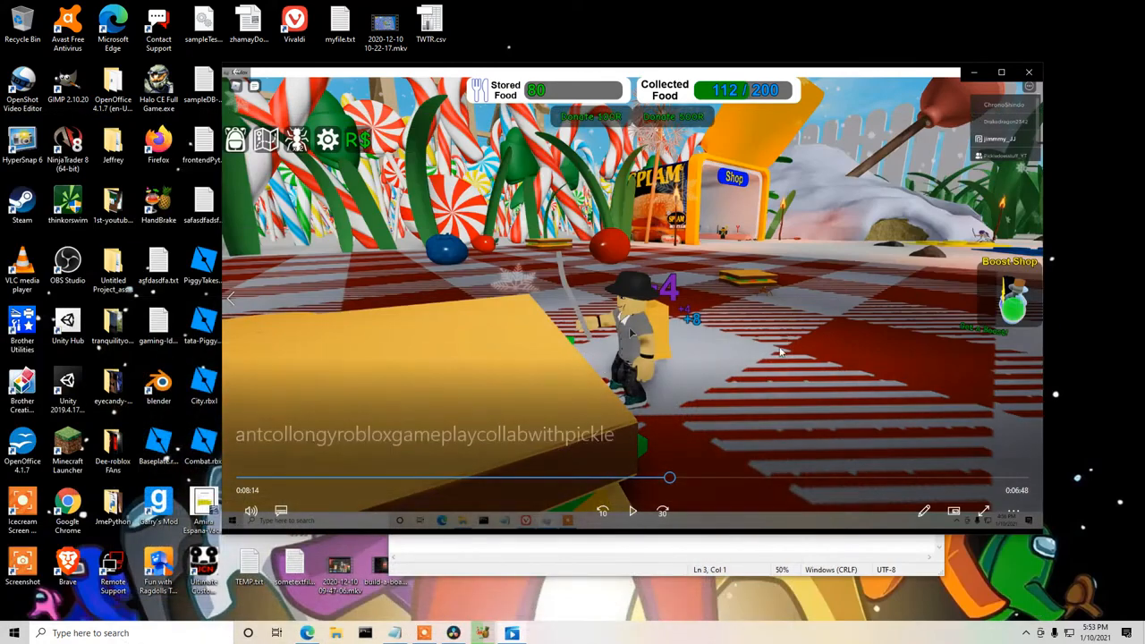
Switch to Notepad and add the line "half way insert ant meme.." to the edit notes.
click(399, 634)
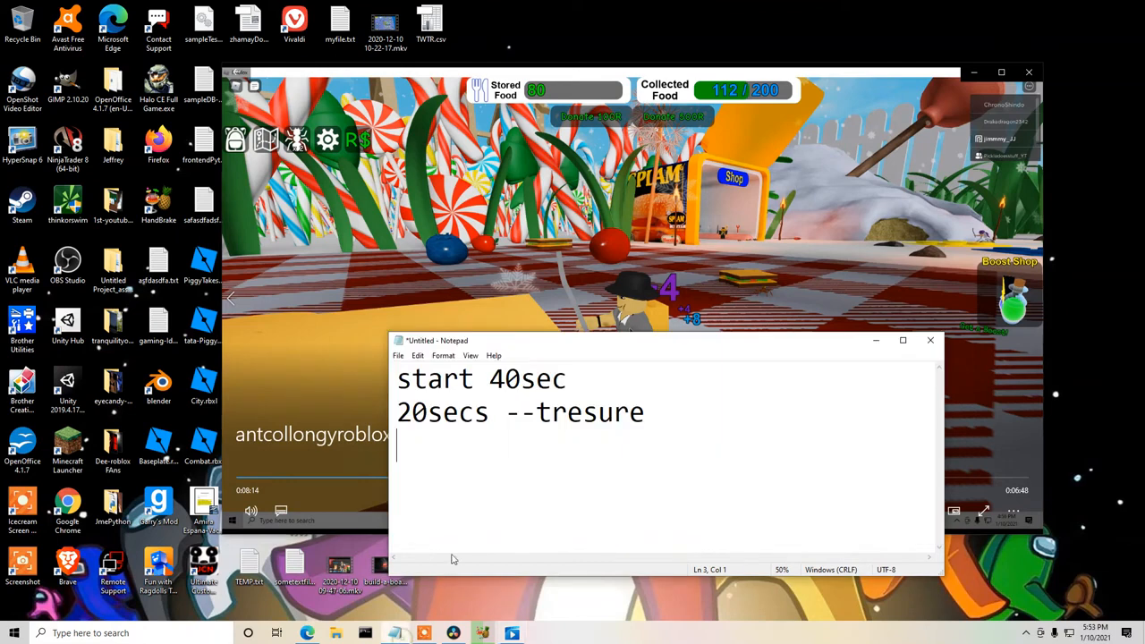
text(hal)
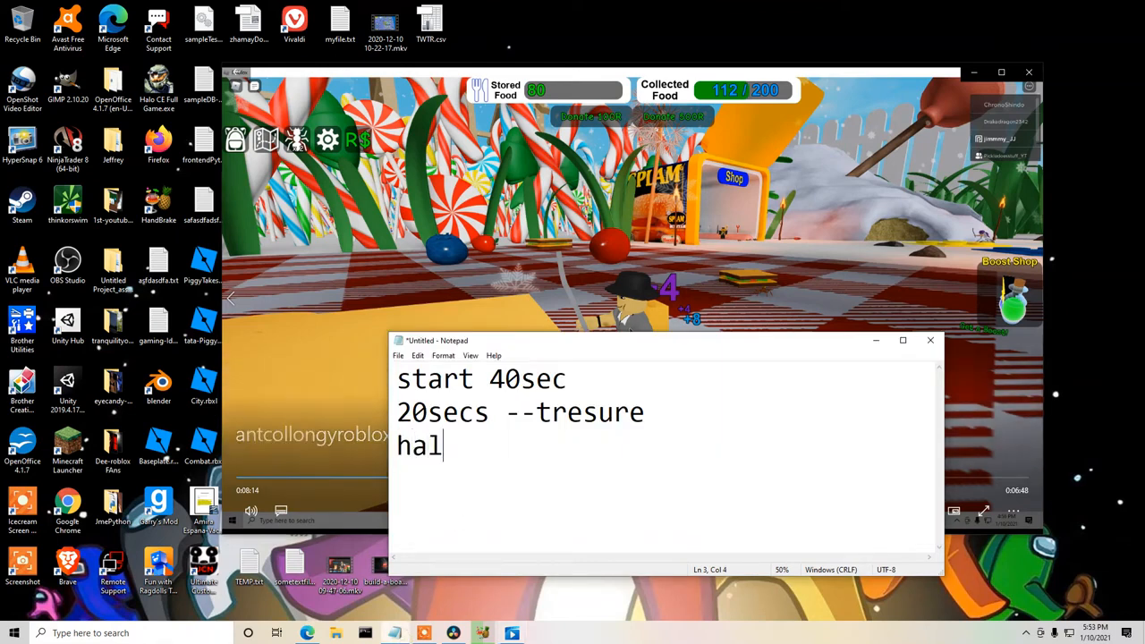
text(f way insert ant meme..)
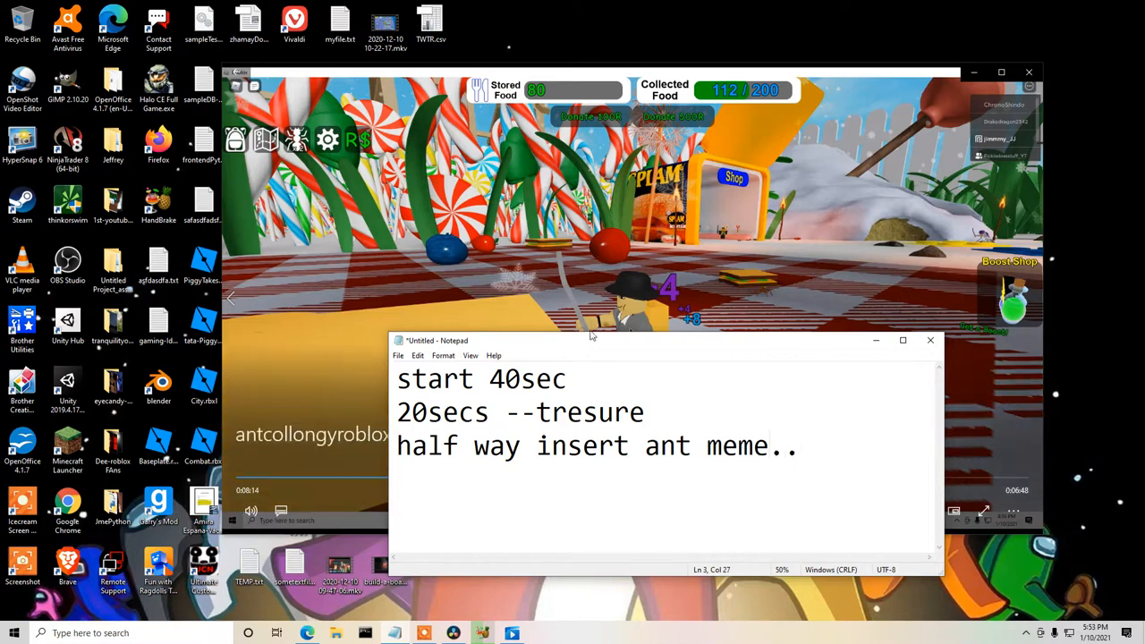
Move the notes window out of the way, skip the gameplay video to 11:51, play it and pause at 12:04.
drag(595, 365, 548, 393)
click(723, 21)
click(727, 75)
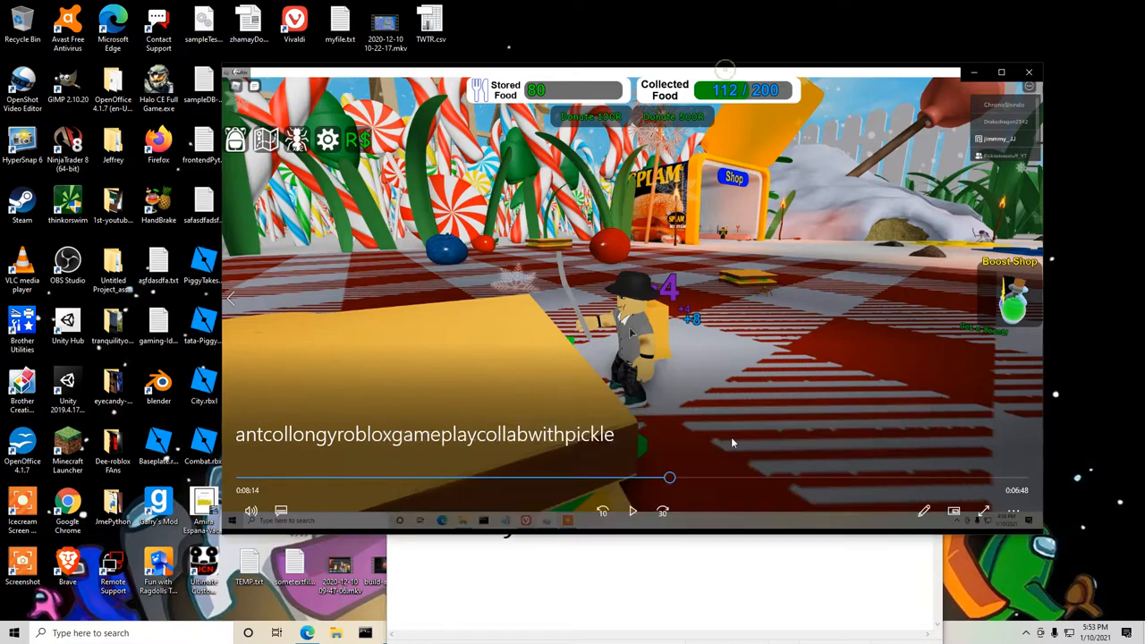
click(857, 477)
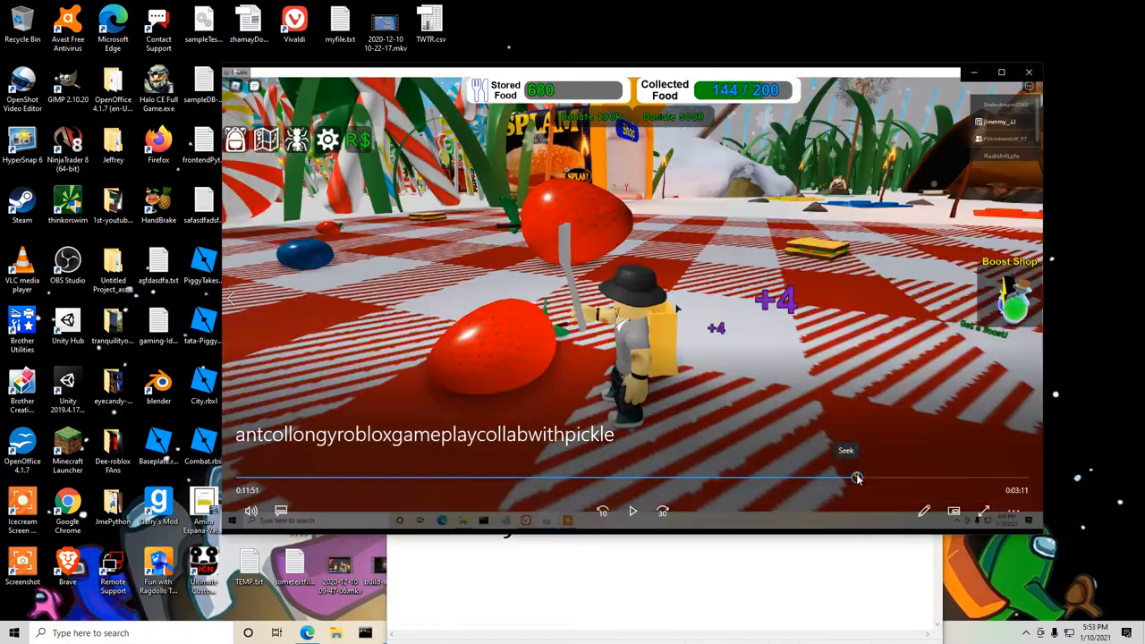
click(634, 511)
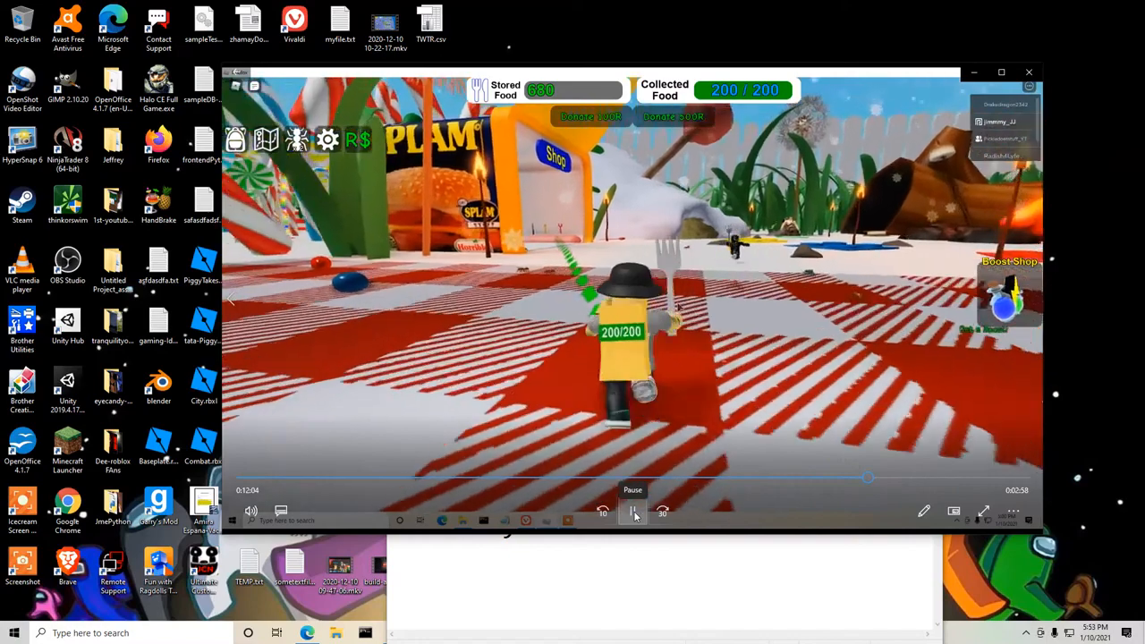
click(635, 513)
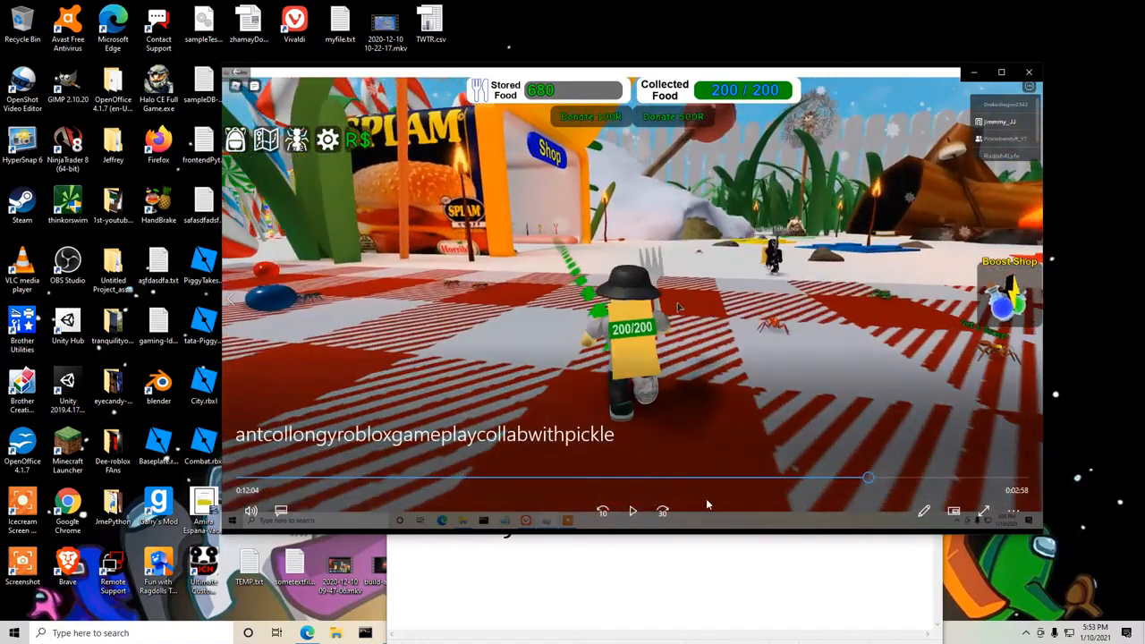
Switch to Microsoft Edge and search Google Images for "technical difficulties meme".
click(307, 633)
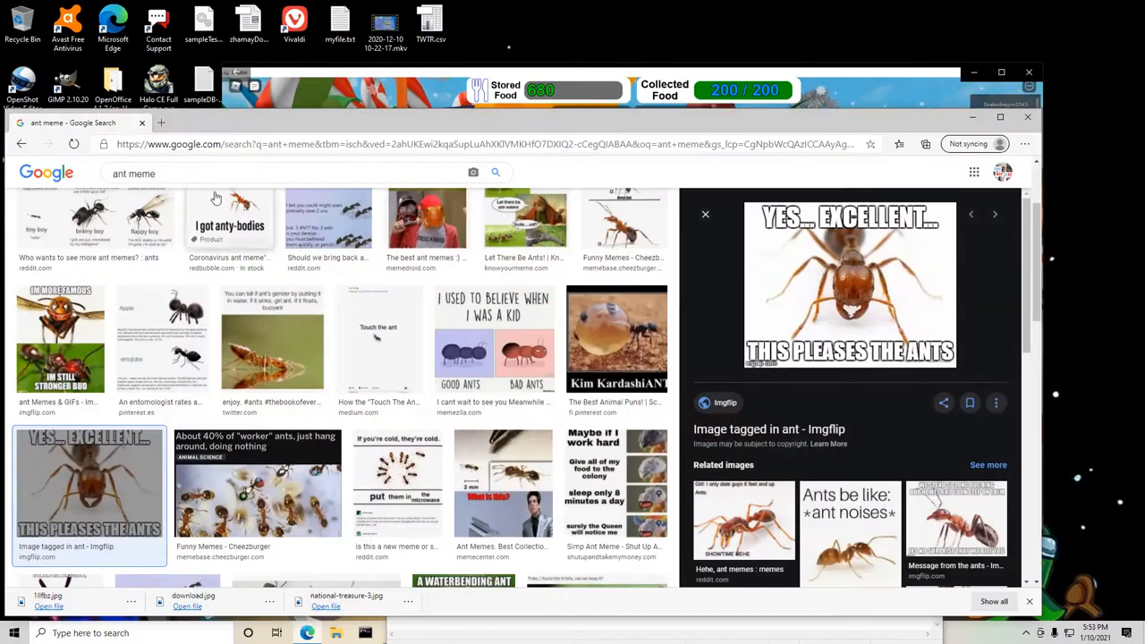
drag(128, 174, 90, 173)
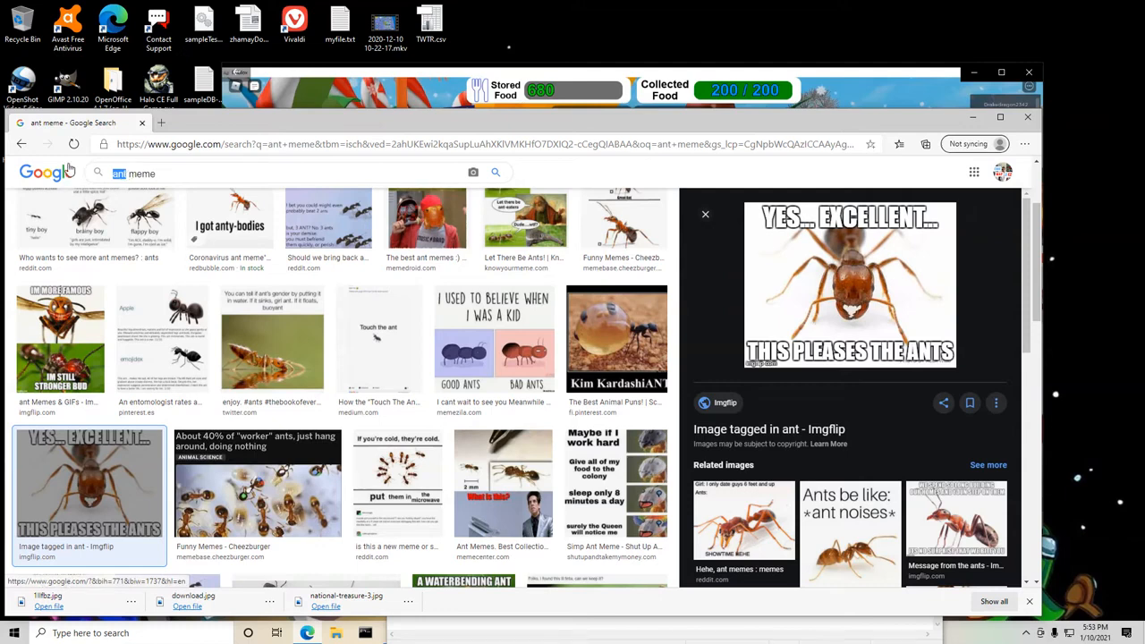
text(technical difficulties)
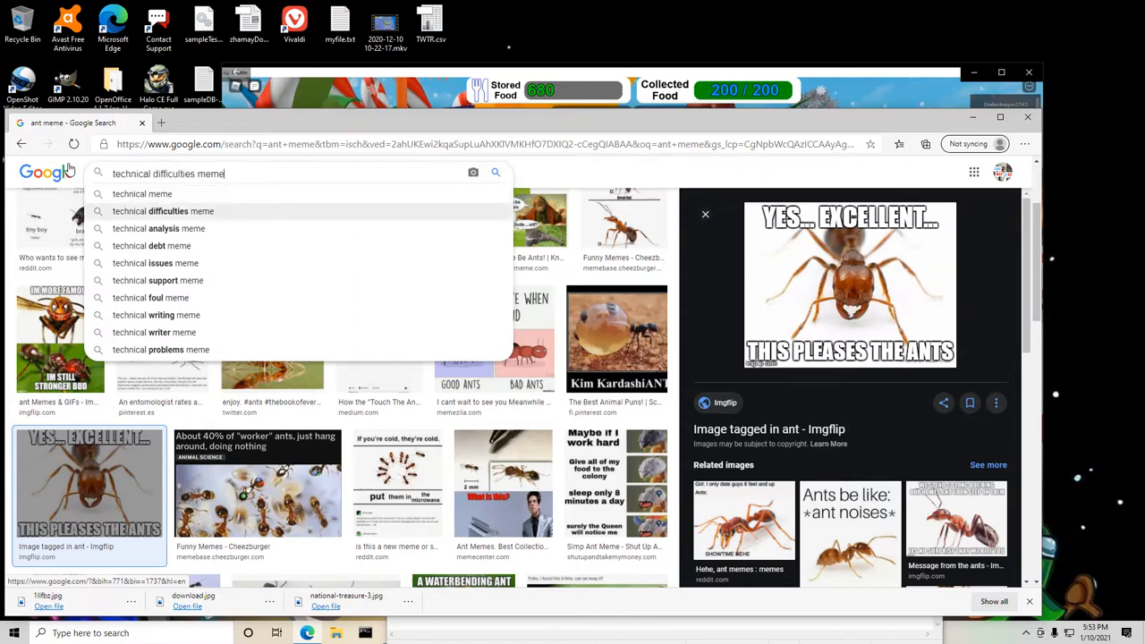
key(Return)
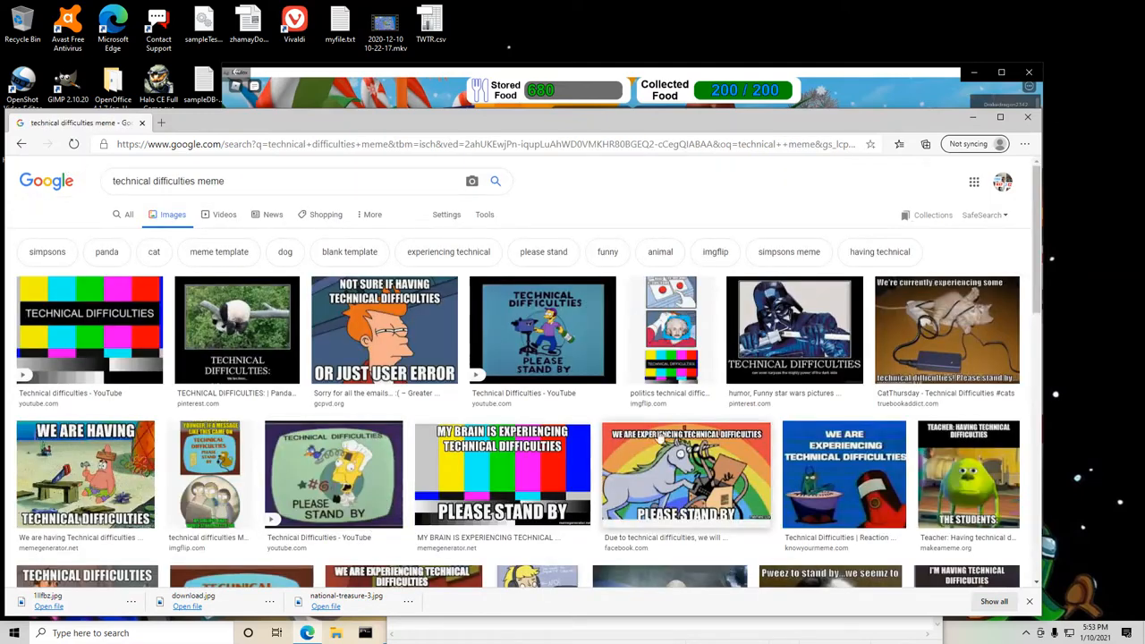
Save the Darth Vader "Technical Difficulties" meme to the Desktop under its suggested file name.
click(819, 329)
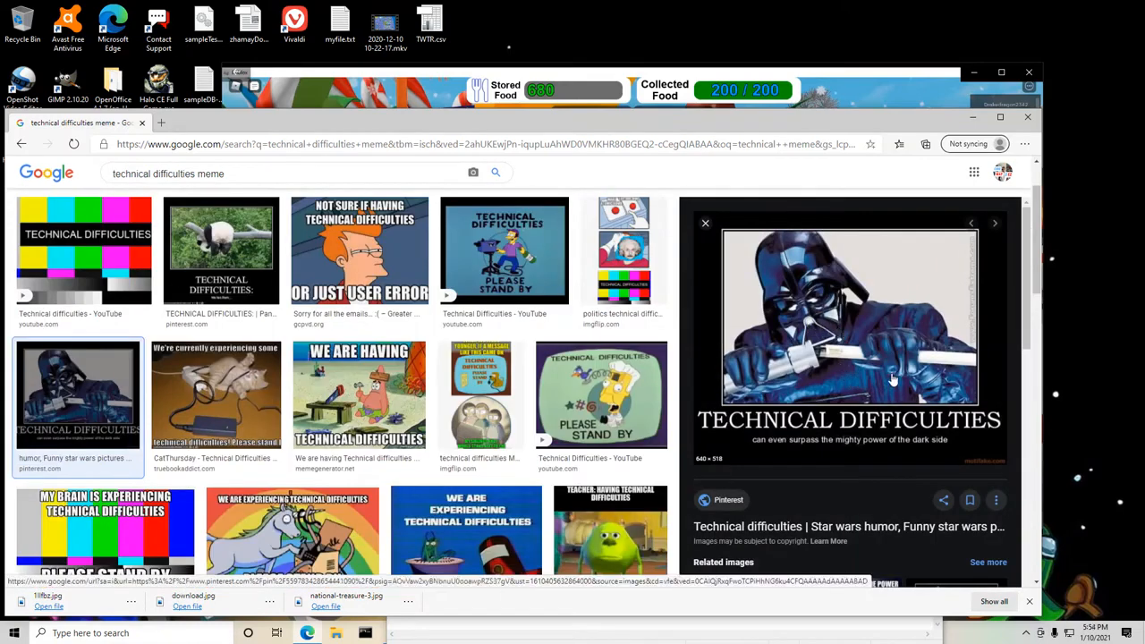
right_click(825, 307)
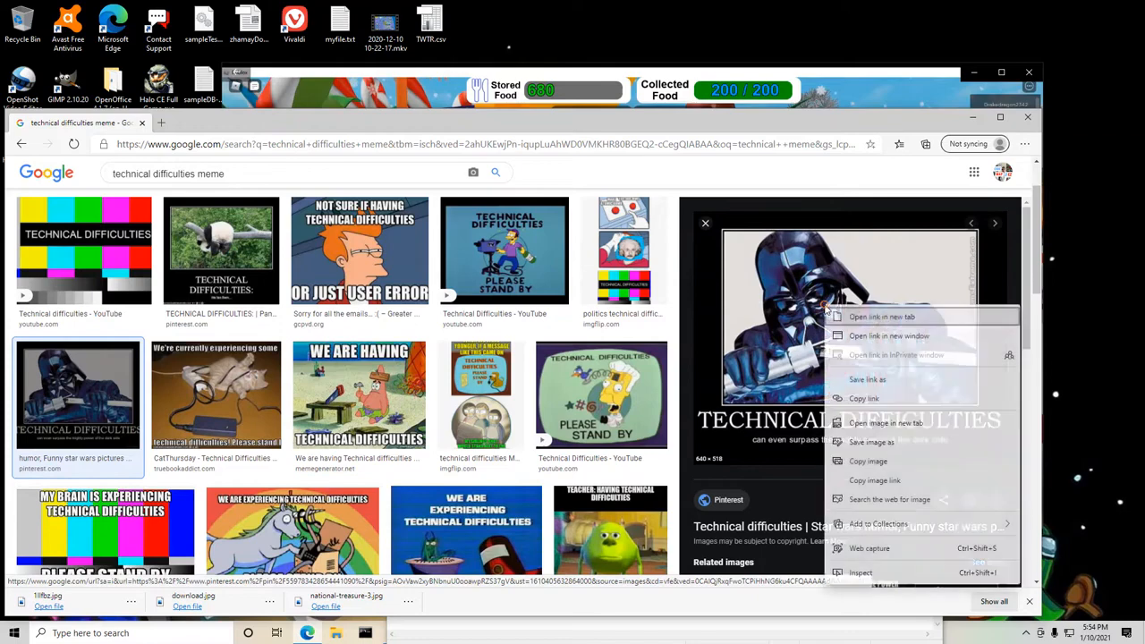
click(866, 444)
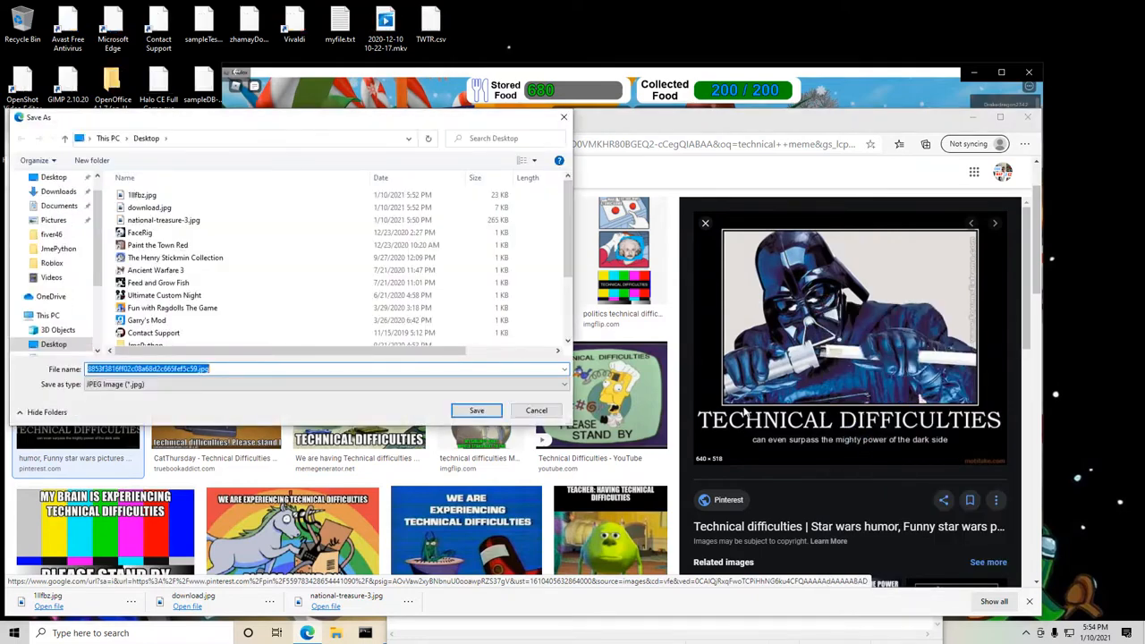
click(495, 412)
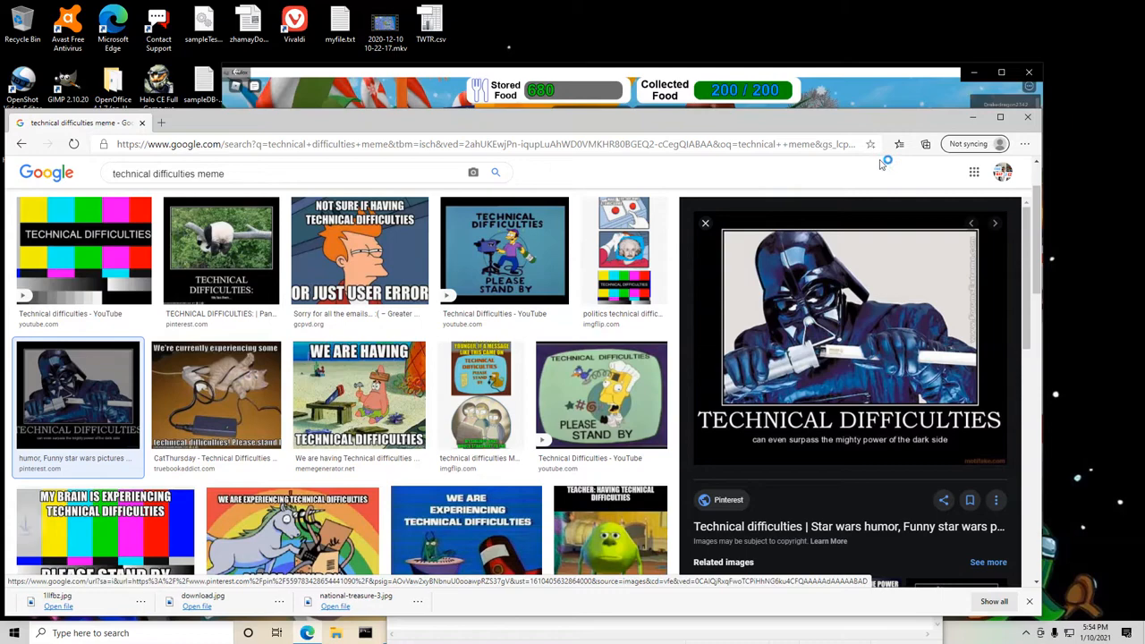
Switch to Notepad and add the line "3/4 of the way insert dark vader" to the edit notes.
click(974, 121)
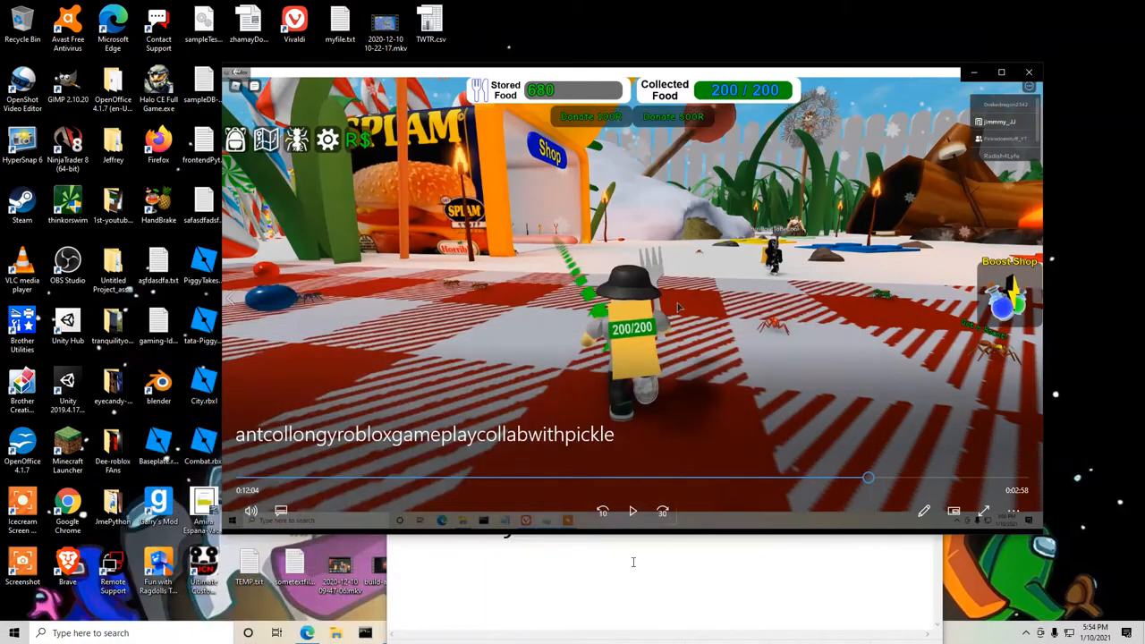
click(365, 633)
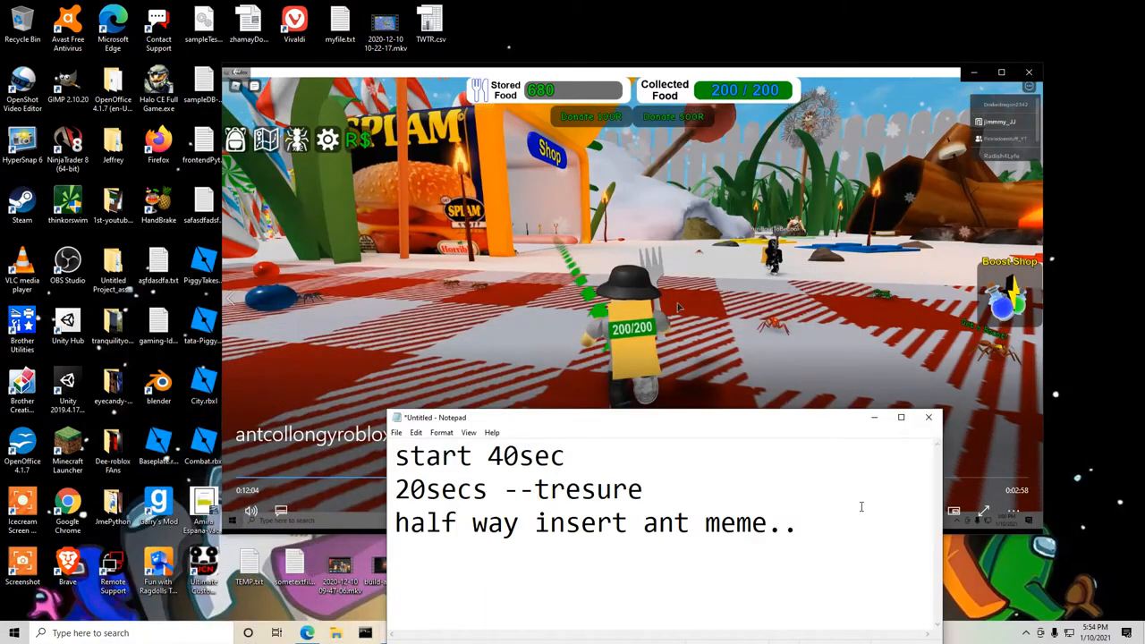
text(3/)
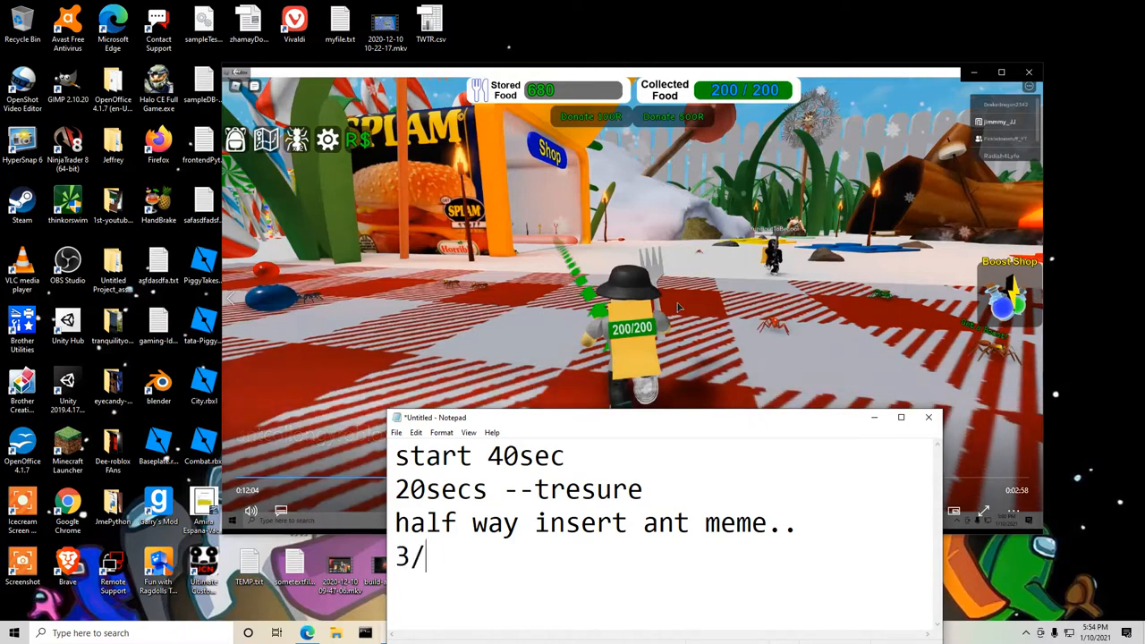
text(4 of the )
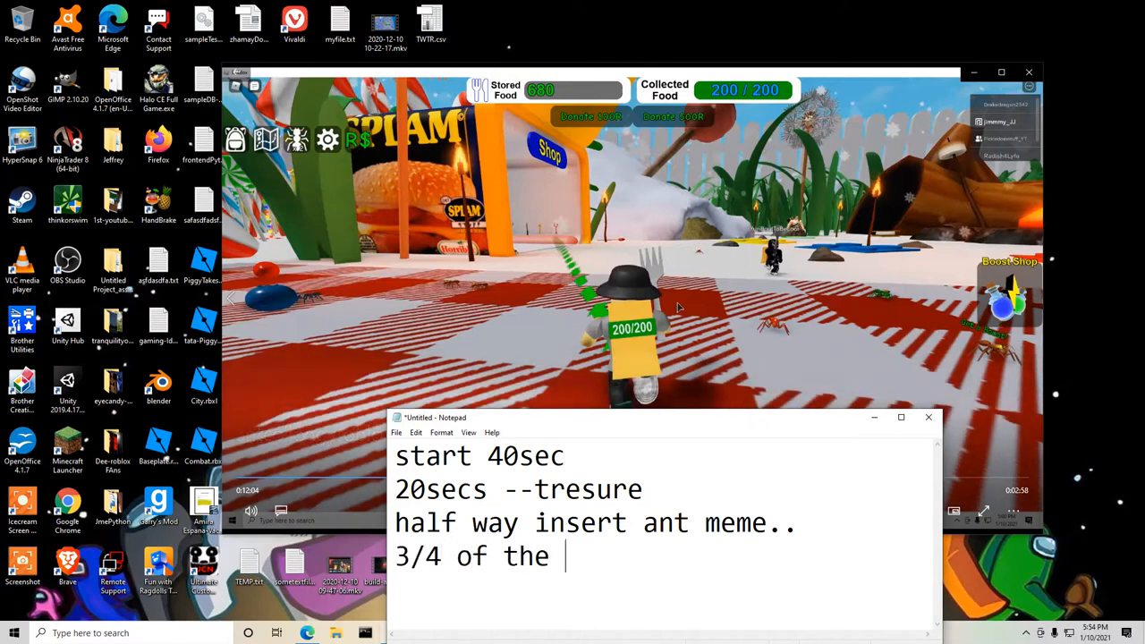
text(way insert dark vader)
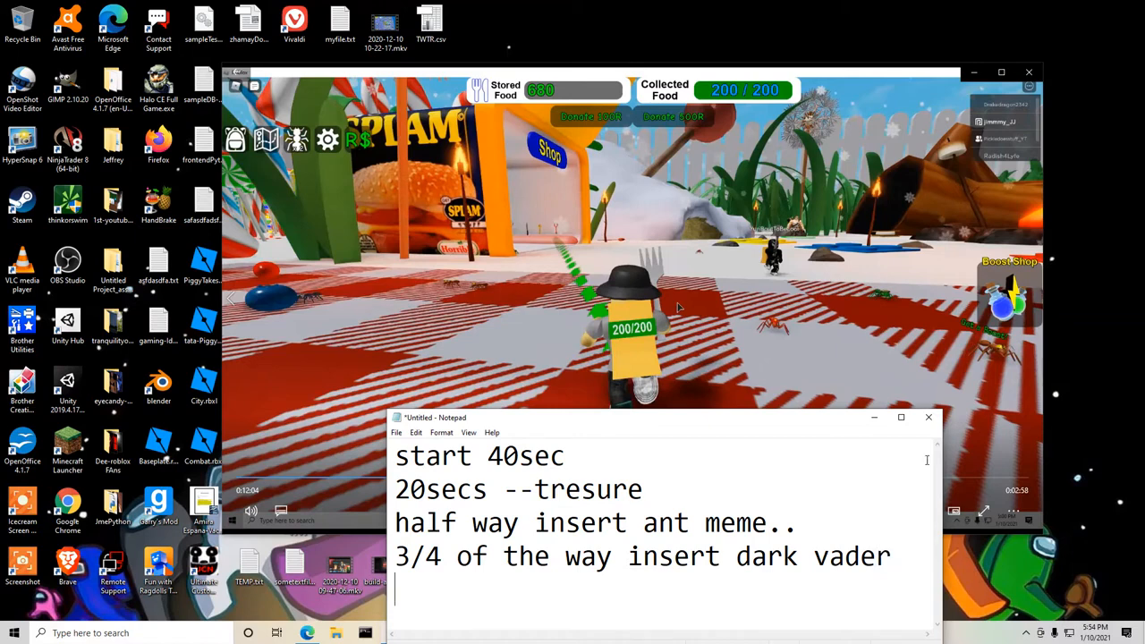
Put the notes away and check the encoding progress in HandBrake, then minimise it to return to the gameplay video.
click(831, 73)
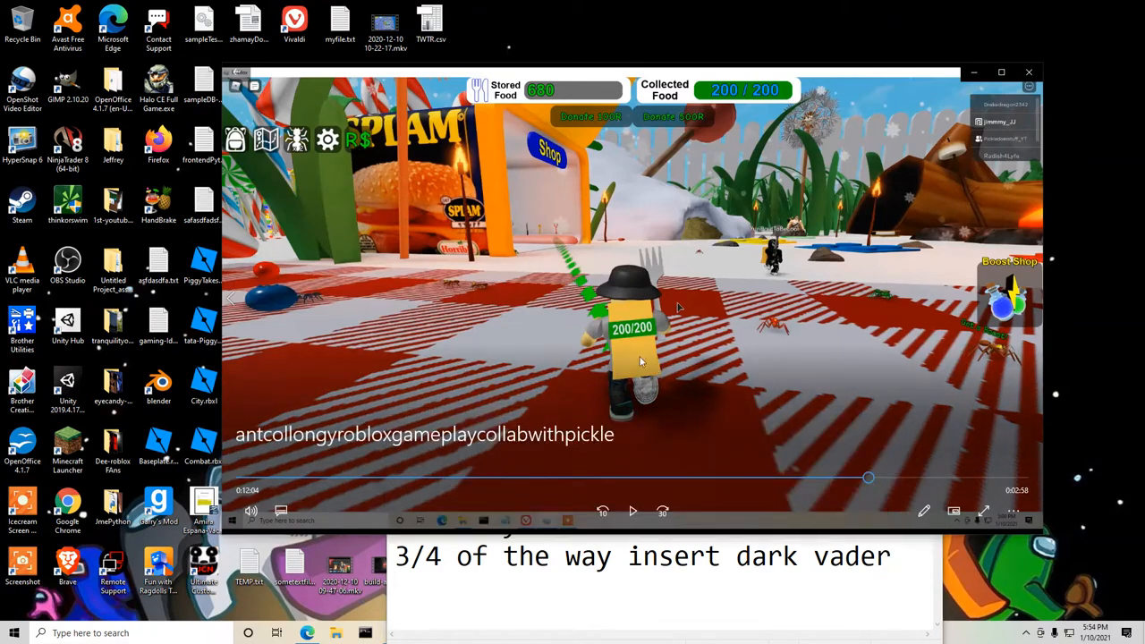
click(436, 614)
click(866, 419)
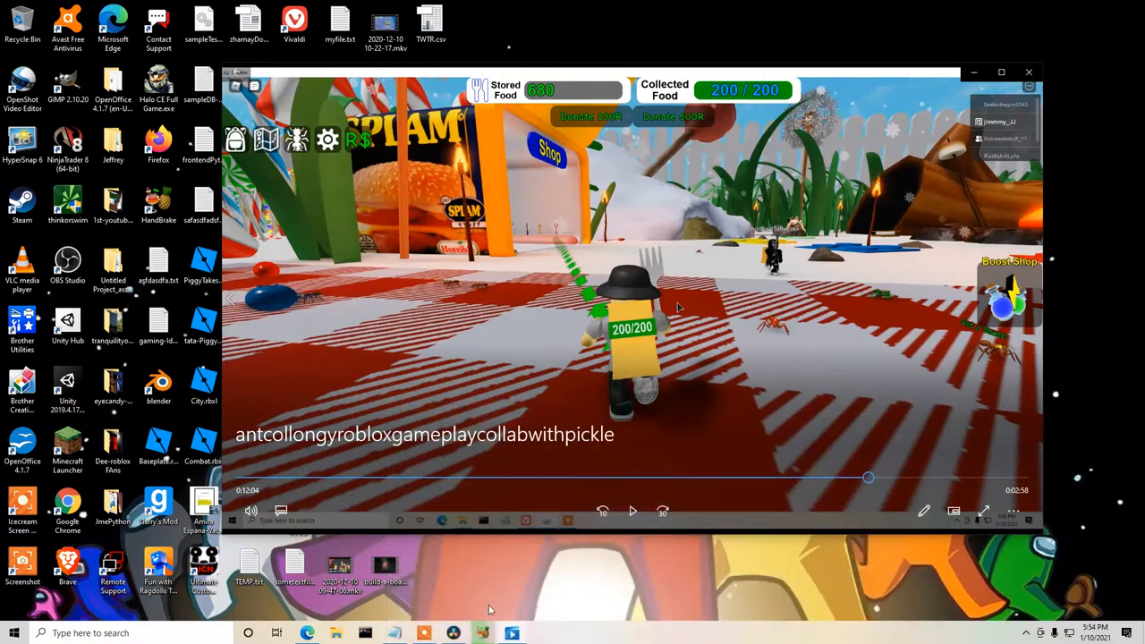
click(481, 633)
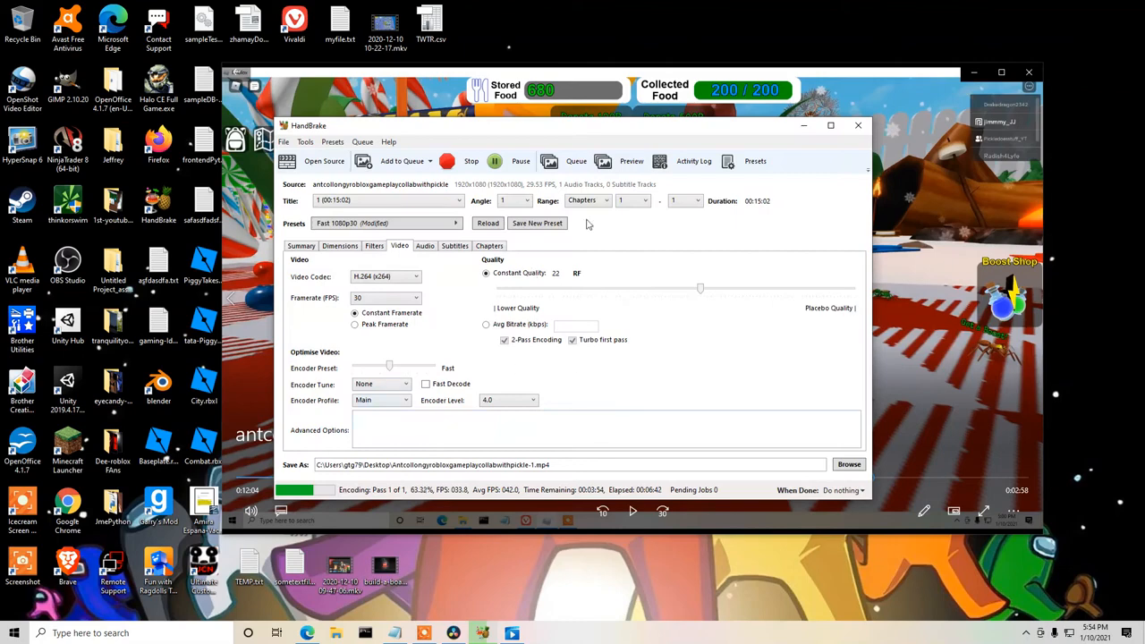
click(803, 125)
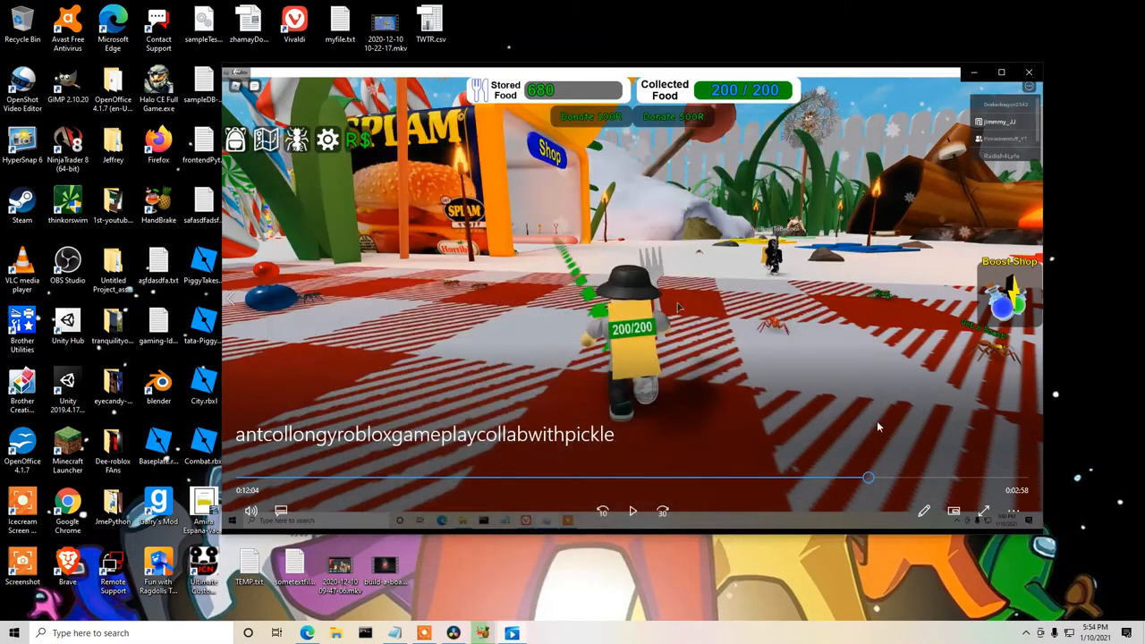
Play the end of the gameplay video from 14:52 and go back to 14:51, leaving it paused.
click(1013, 479)
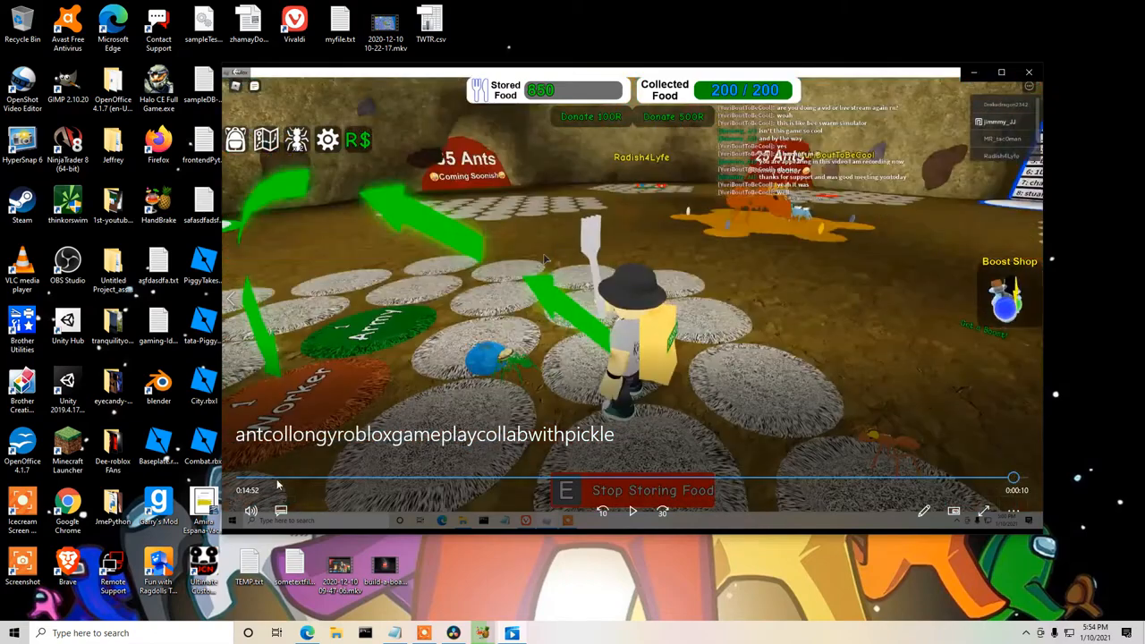
click(633, 515)
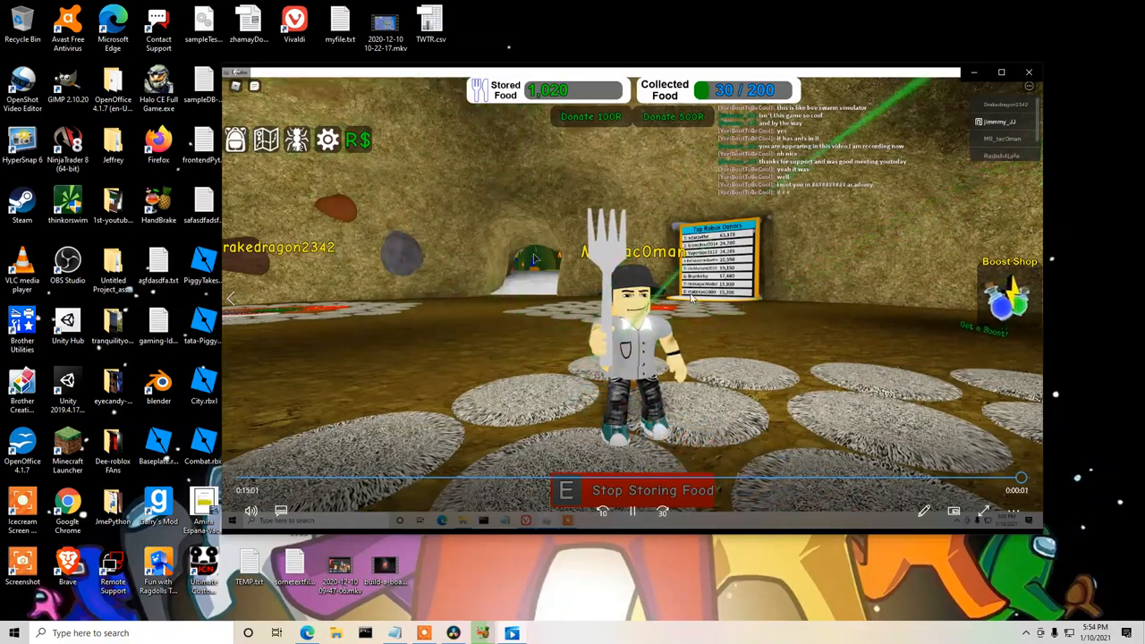
click(1006, 480)
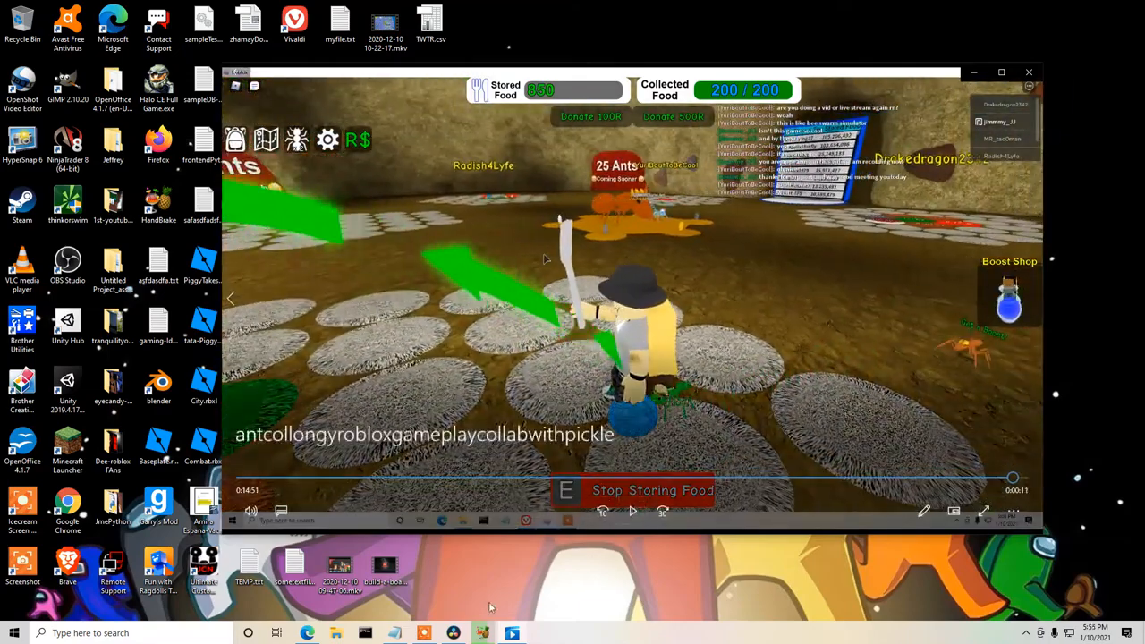
Switch to Microsoft Edge and search Google Images for "working hard meme".
click(307, 633)
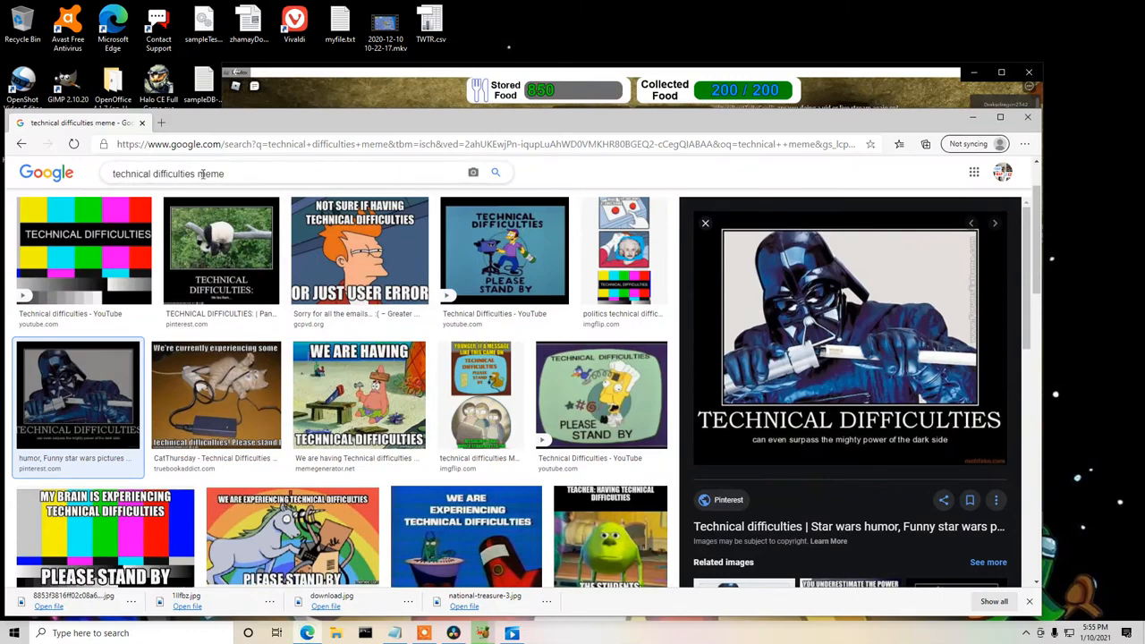
drag(198, 173, 53, 171)
text(w)
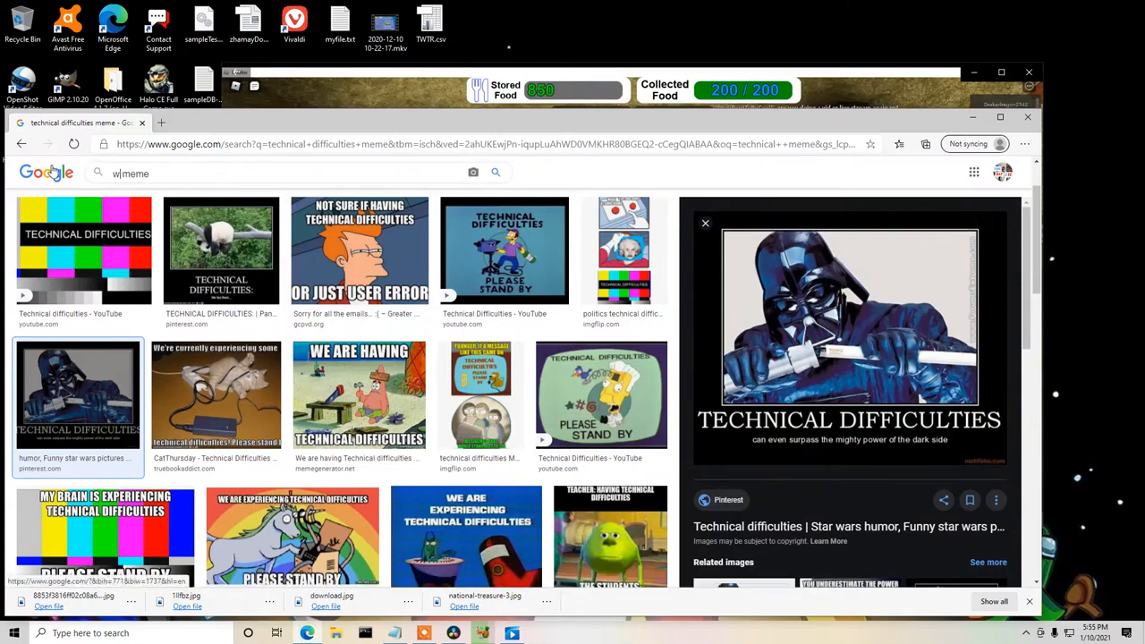
text(orking hard)
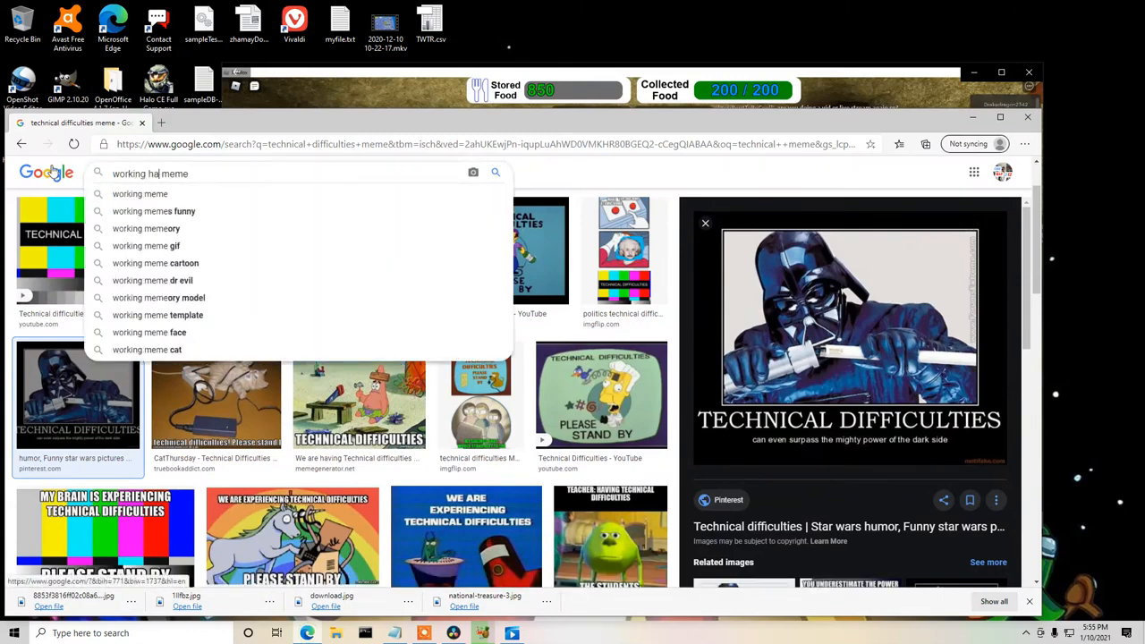
key(Return)
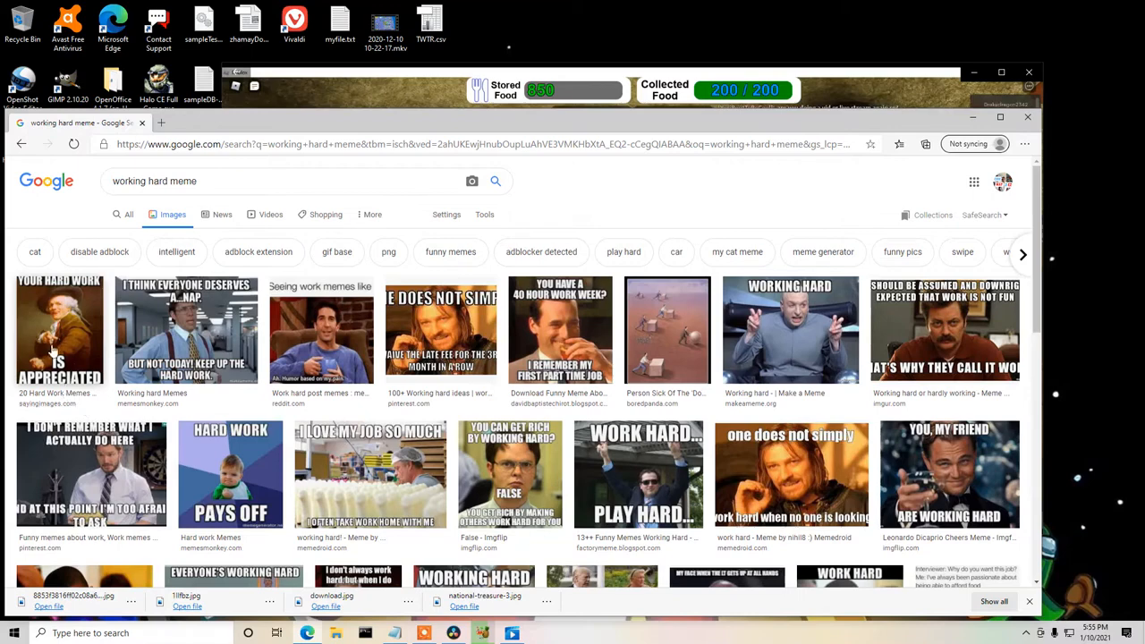
Save the "Hard Work Pays Off" toddler meme to the Desktop as a JPEG under its suggested file name.
click(59, 318)
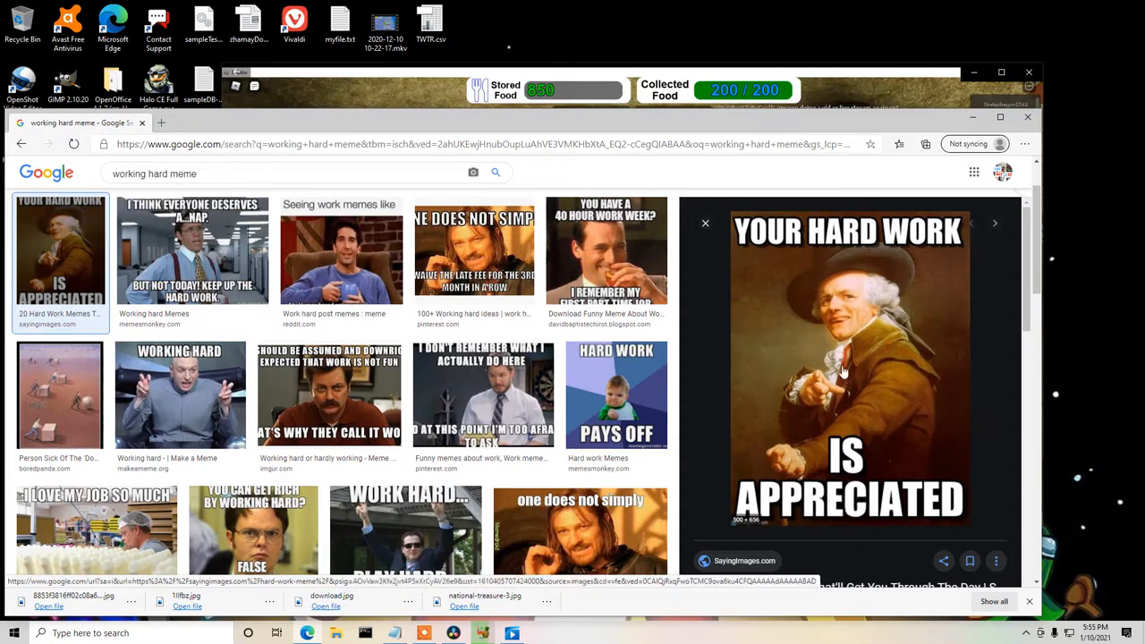
right_click(825, 305)
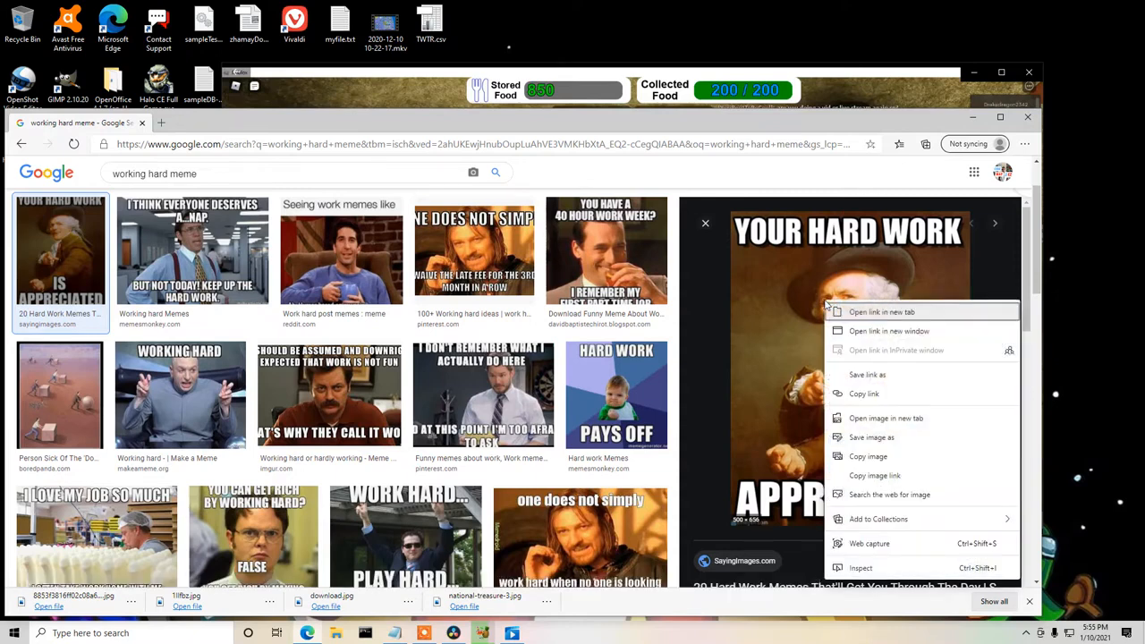
click(606, 383)
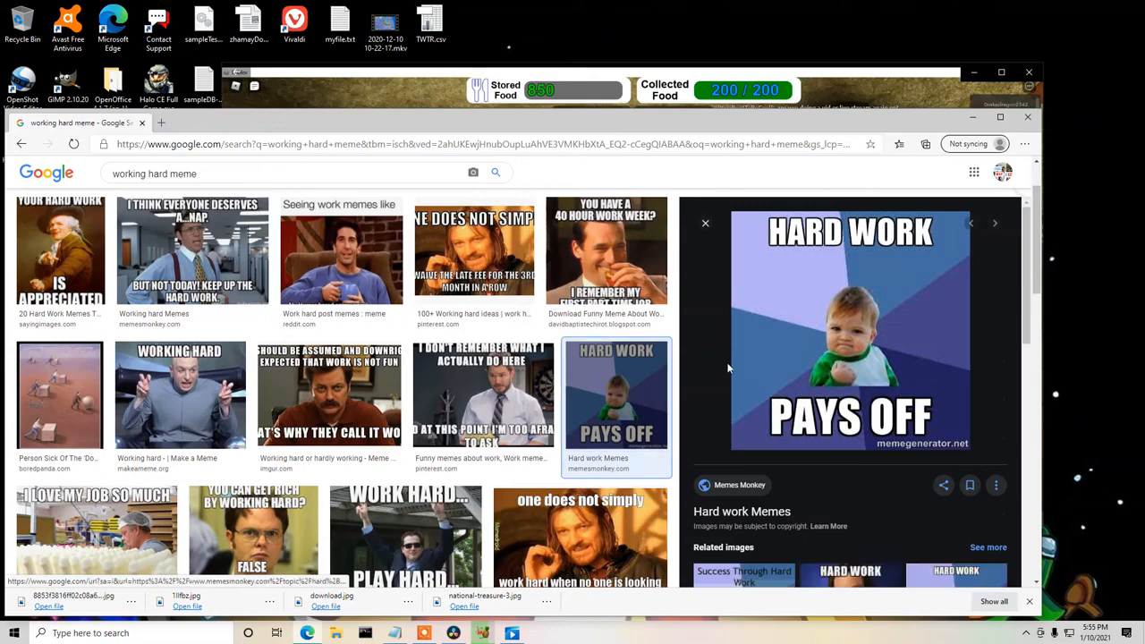
right_click(822, 315)
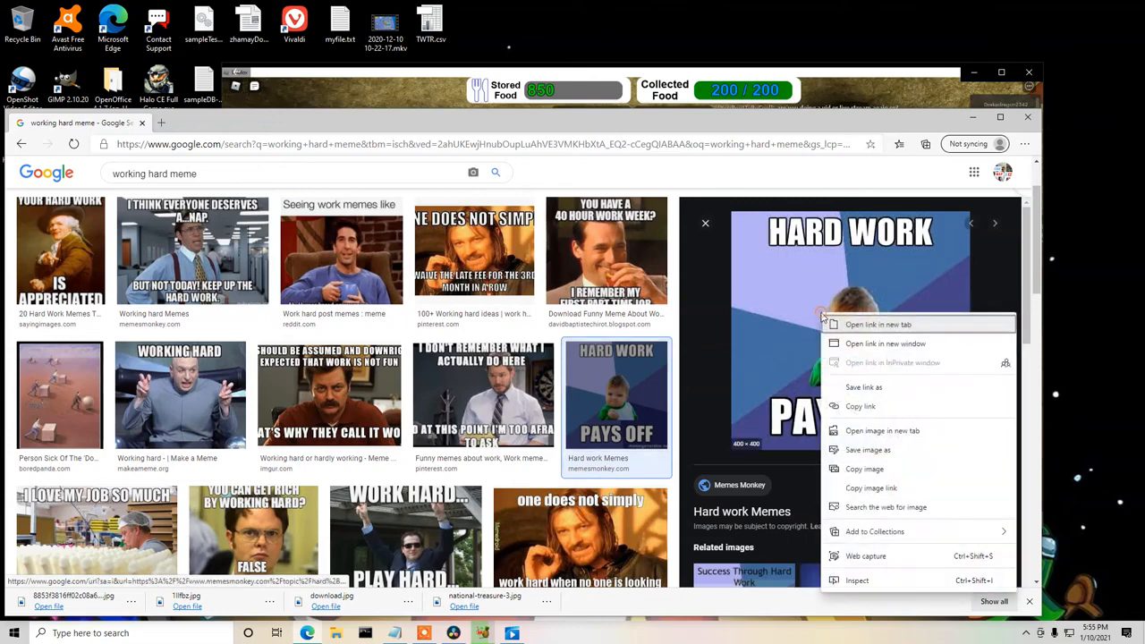
click(878, 452)
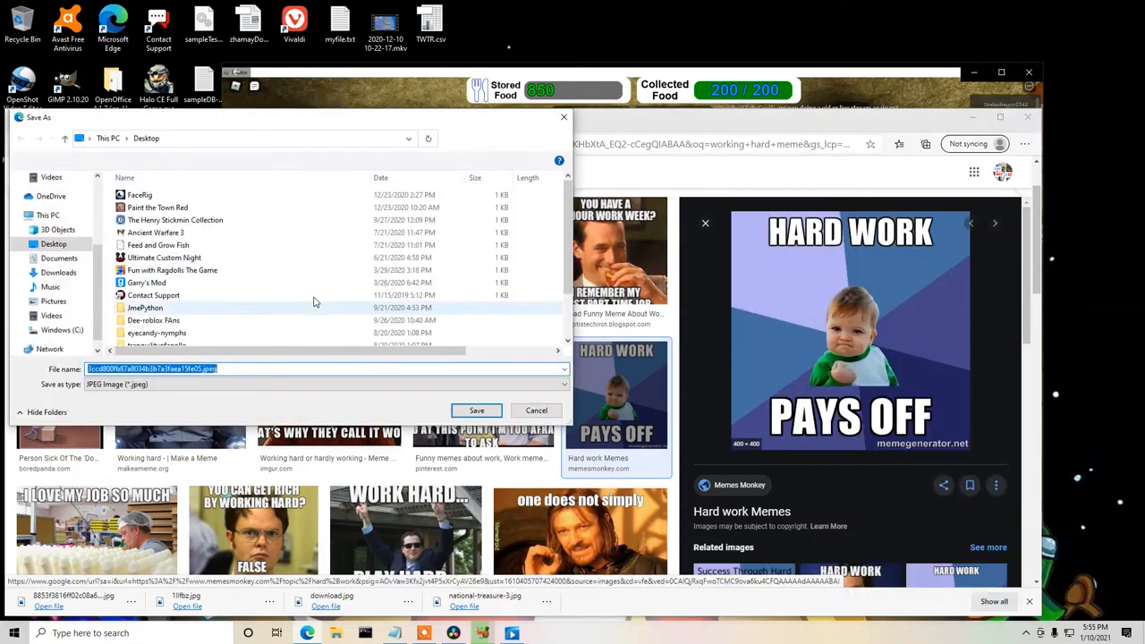
click(490, 413)
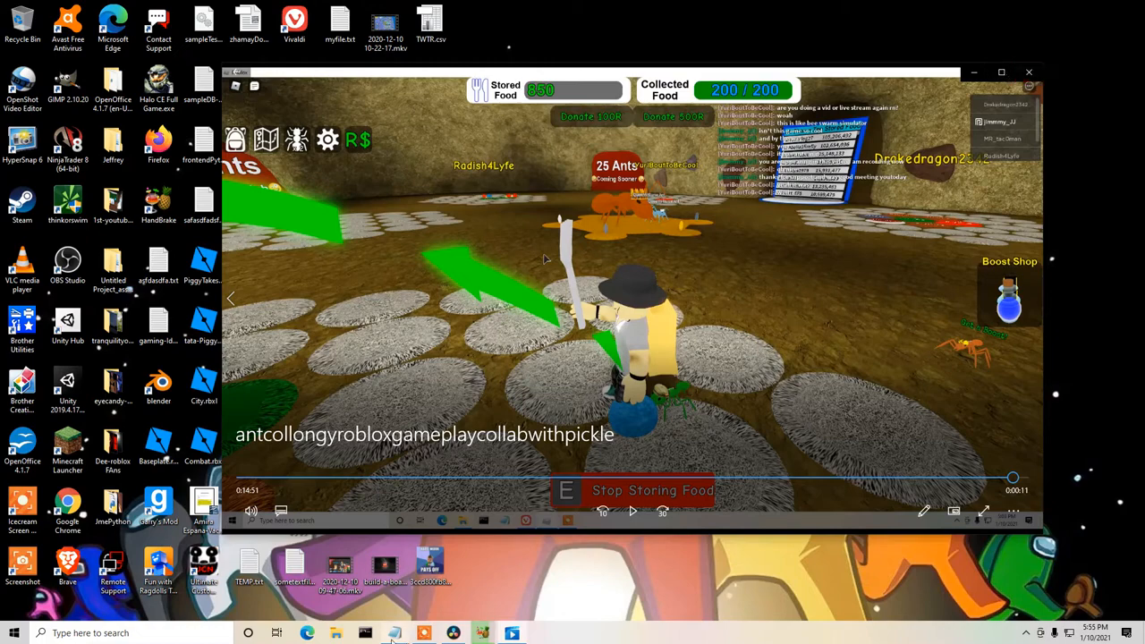
Switch to Notepad and add the line "last part almost end, insert hardWork" to the edit notes.
click(395, 634)
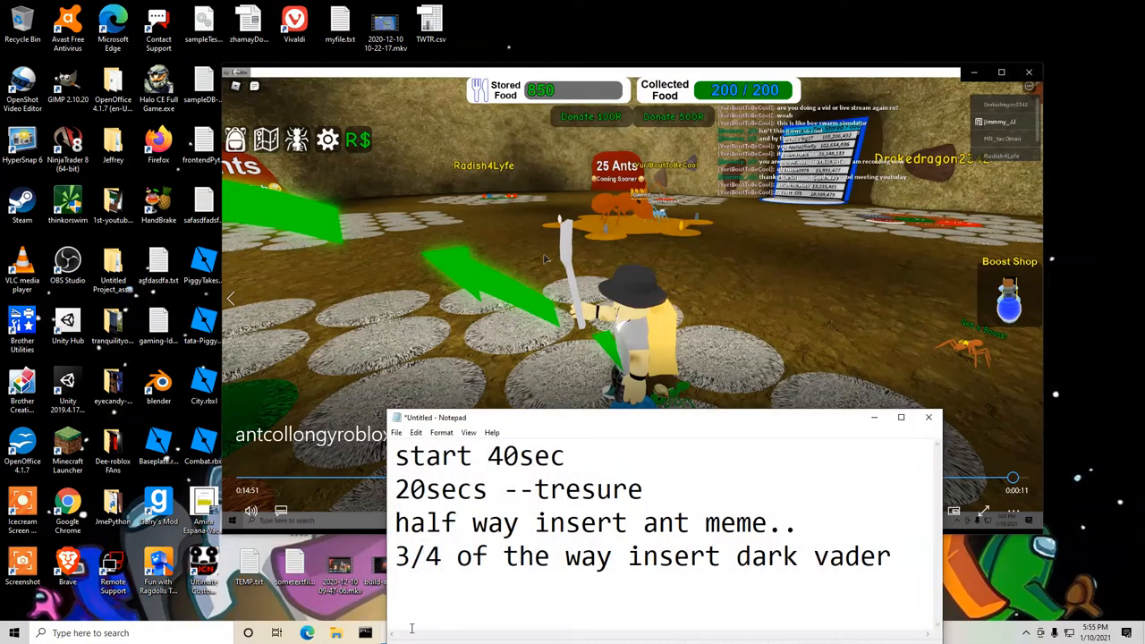
text(last part almost )
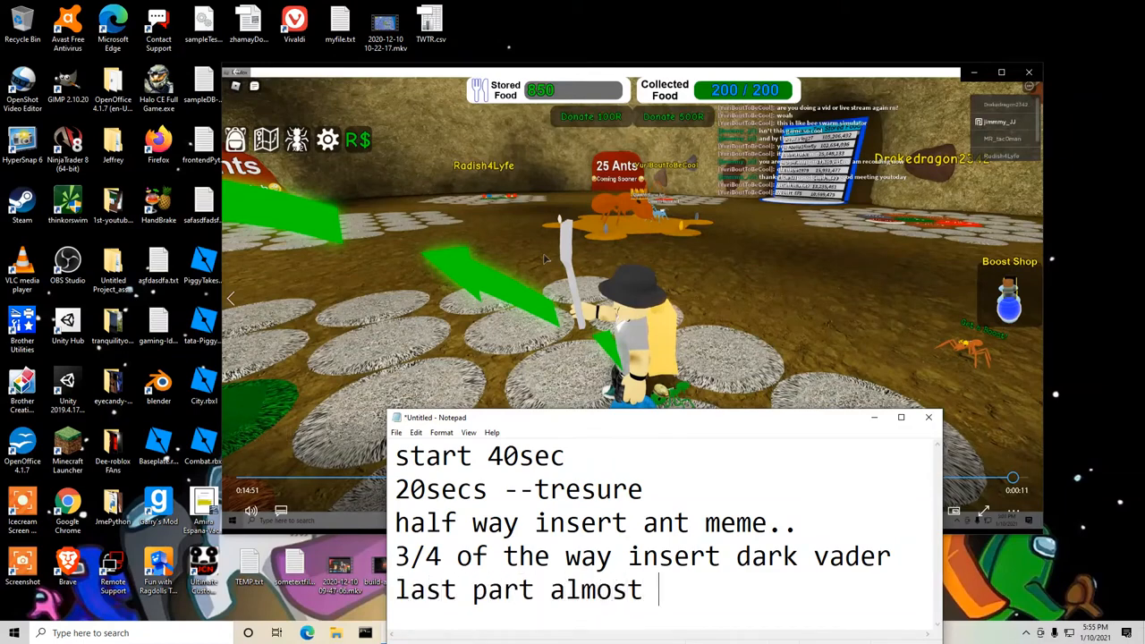
text(end, insert hardWork)
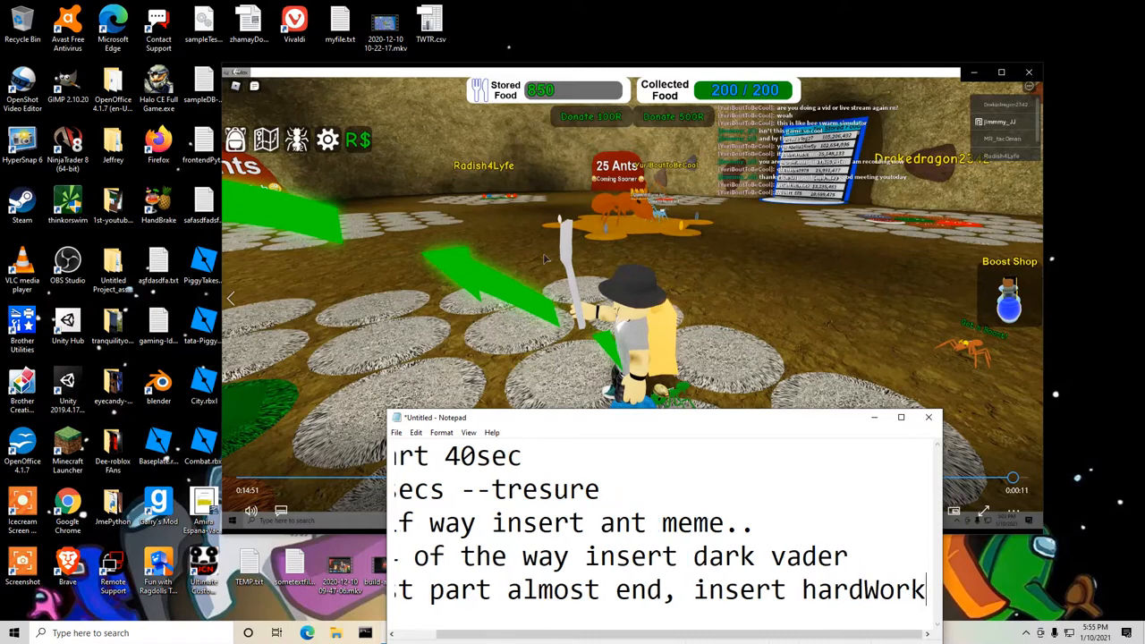
key(Return)
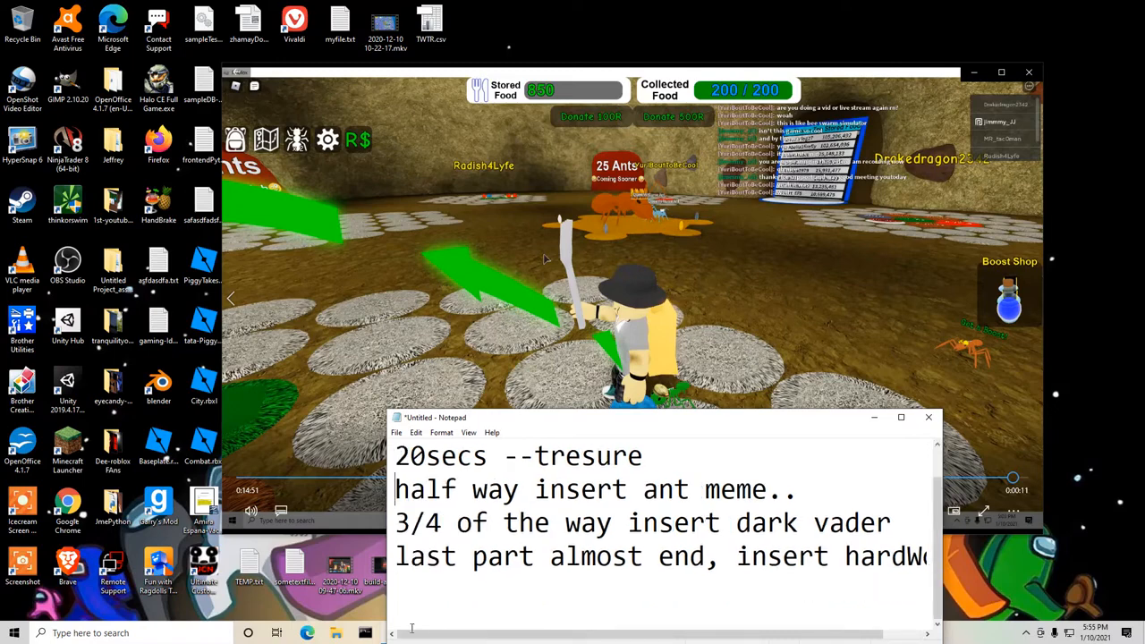
Review the edit notes line by line, from the start time to the last meme insertion, and return to the beginning.
key(Up)
key(Up)
key(shift+Down)
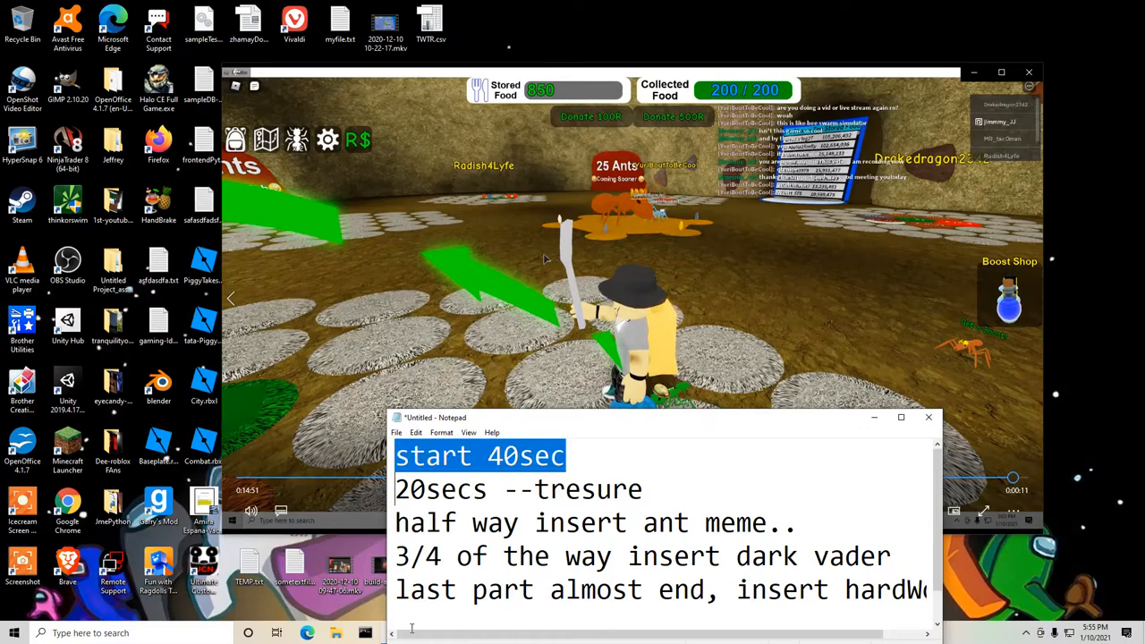
key(Up)
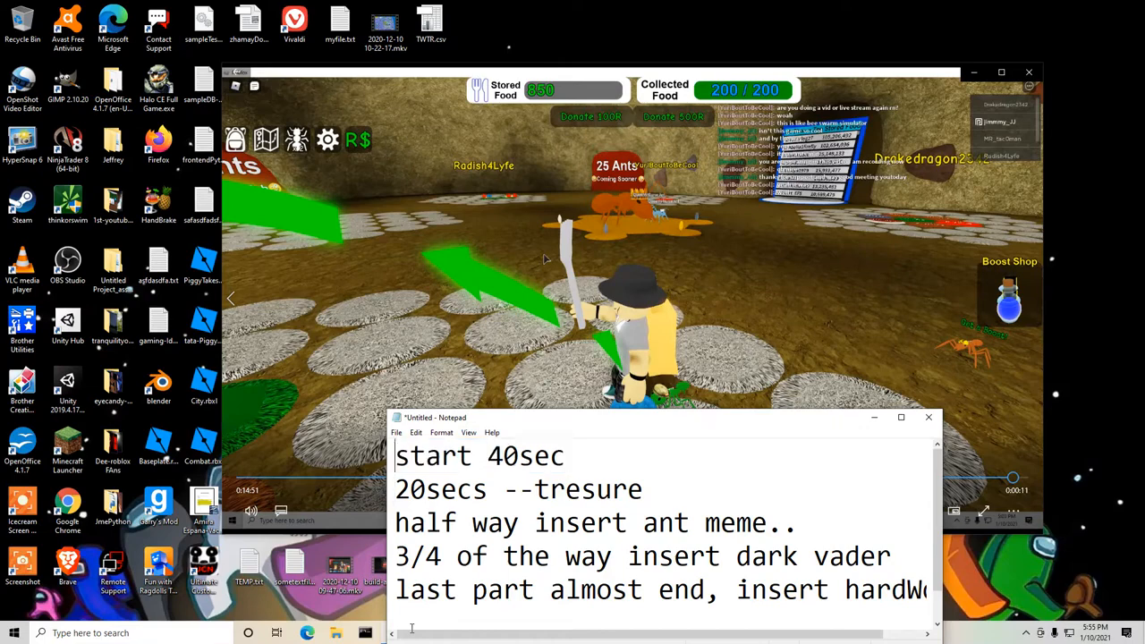
key(shift+Down)
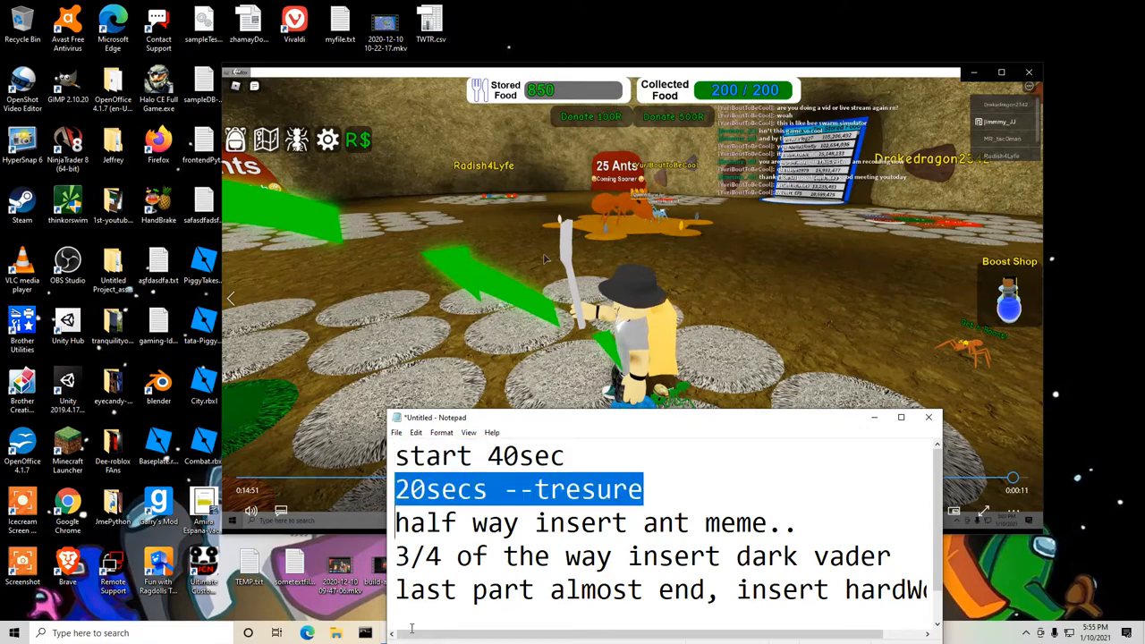
key(Down)
key(shift+Down)
key(Down)
key(shift+Down)
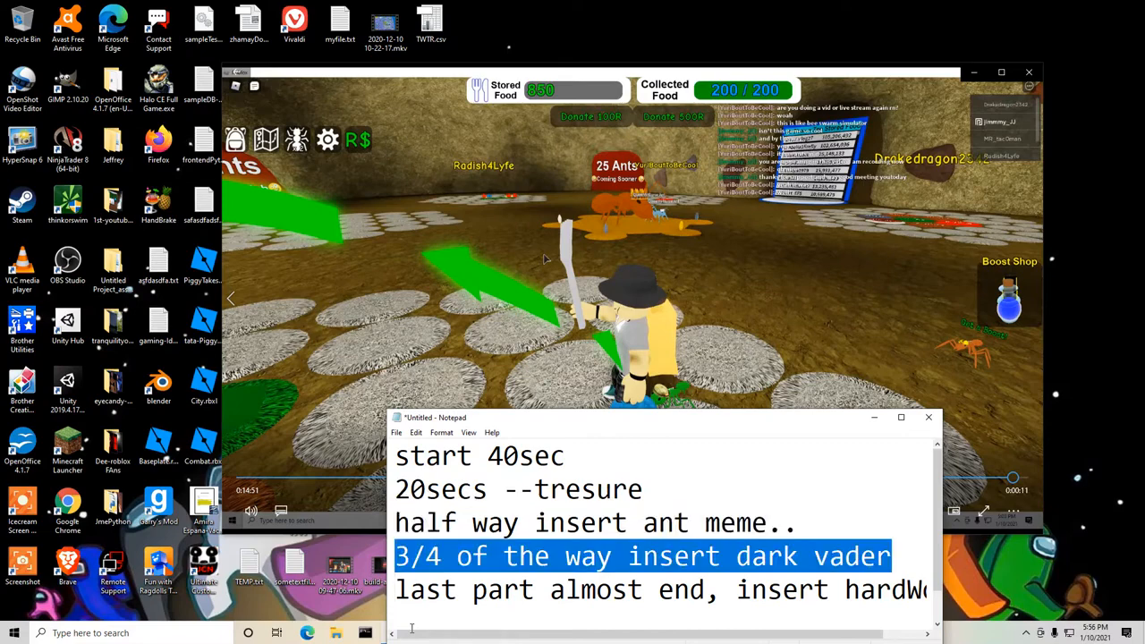
key(Up)
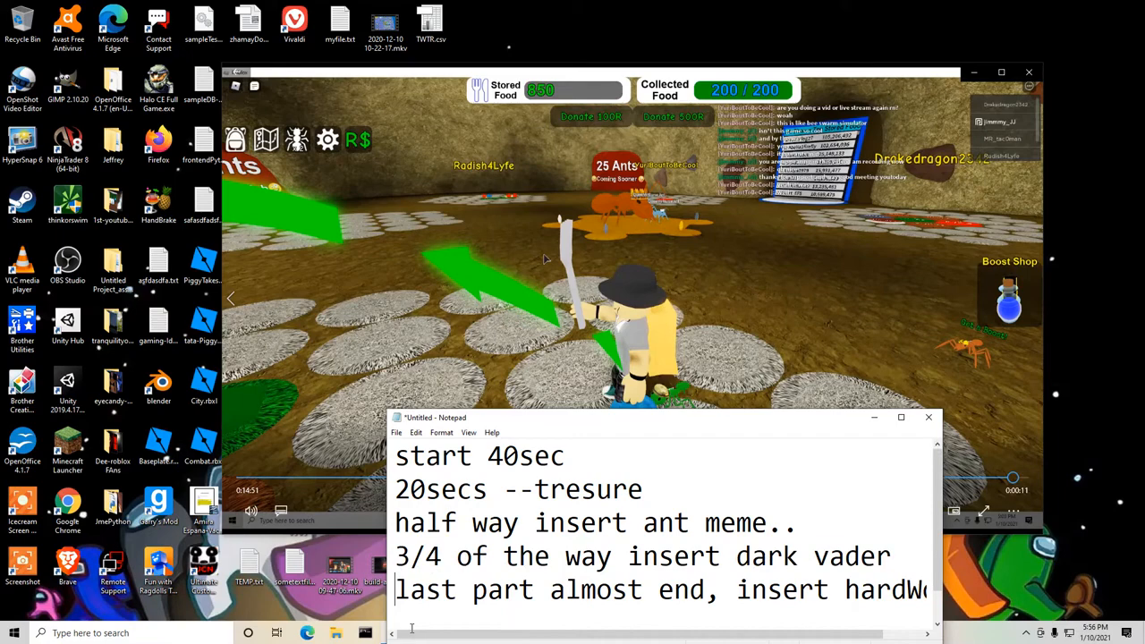
key(shift+Down)
key(Up)
key(ctrl+Home)
Minimise the notes, switch to HandBrake to check the encoding progress, and move its window lower over the video.
click(876, 420)
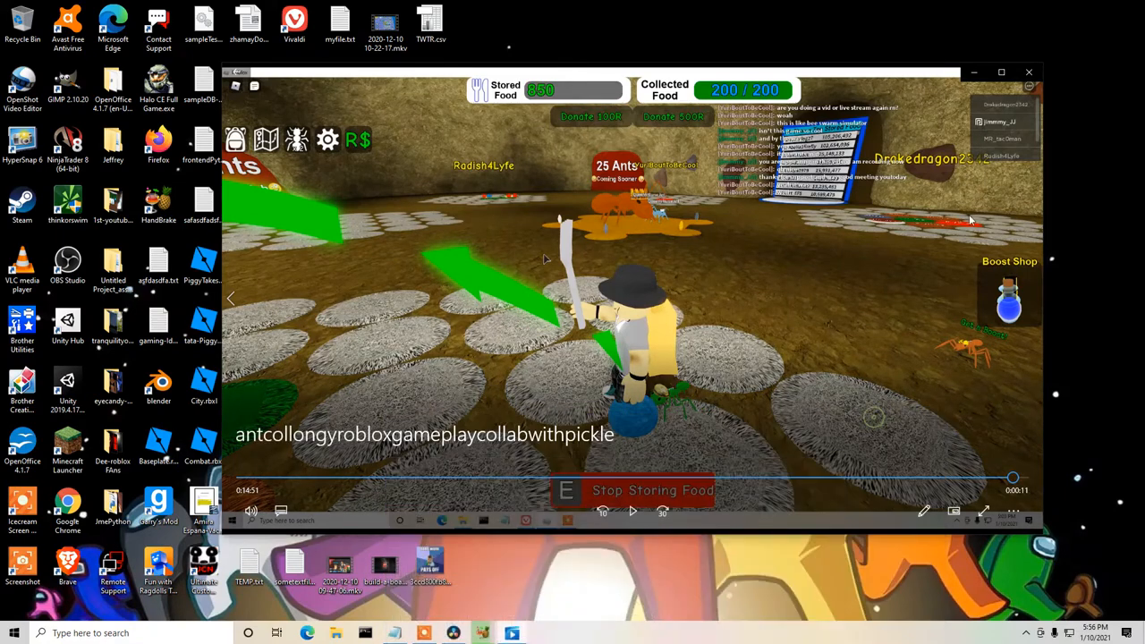
click(487, 634)
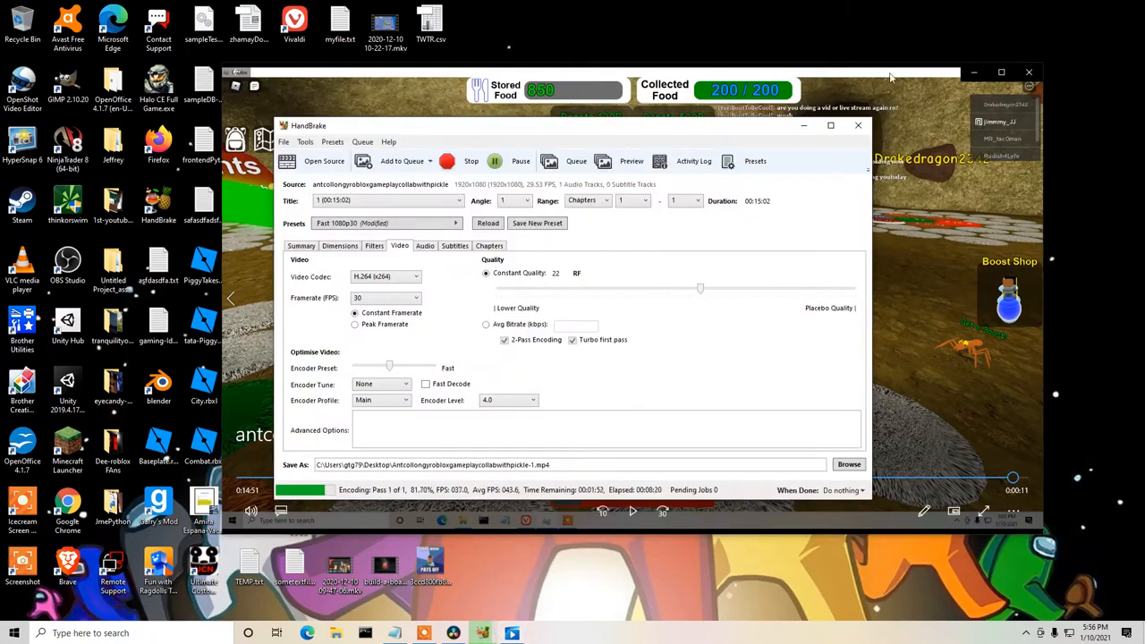
drag(743, 136, 828, 209)
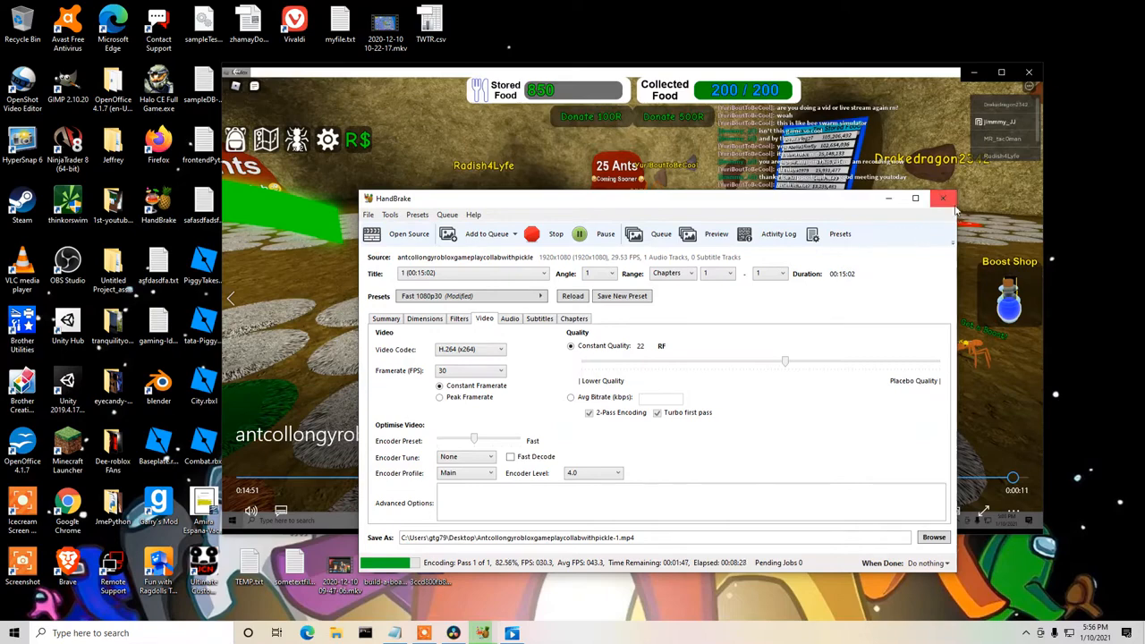
Close the gameplay video player and move the HandBrake window clear of the desktop icons.
click(921, 76)
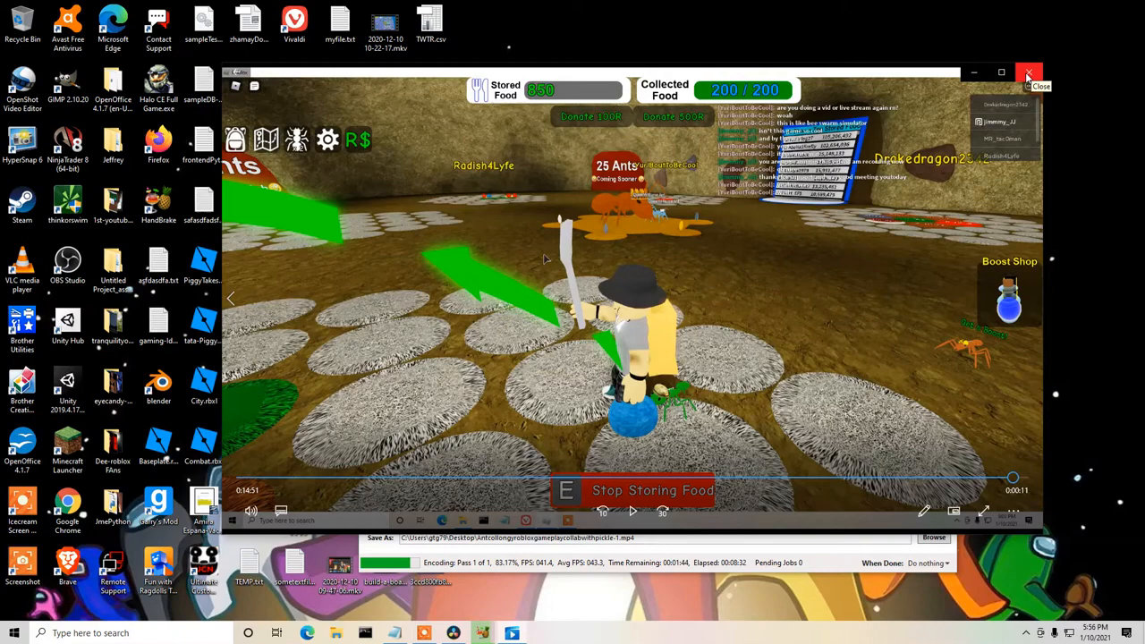
click(1027, 75)
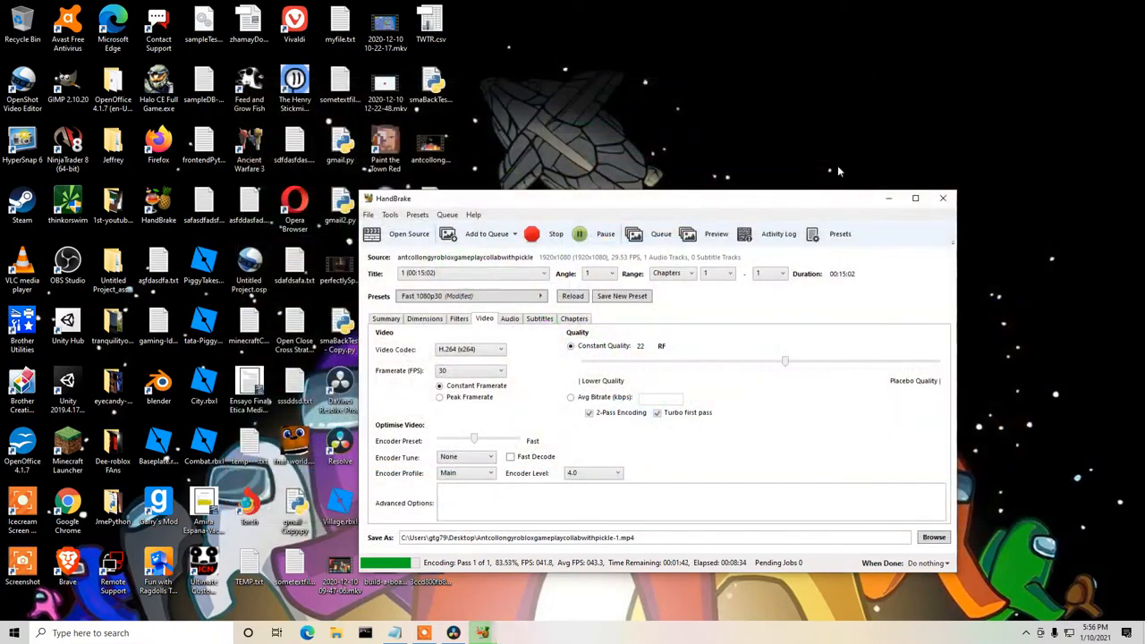
drag(620, 199, 750, 121)
click(462, 591)
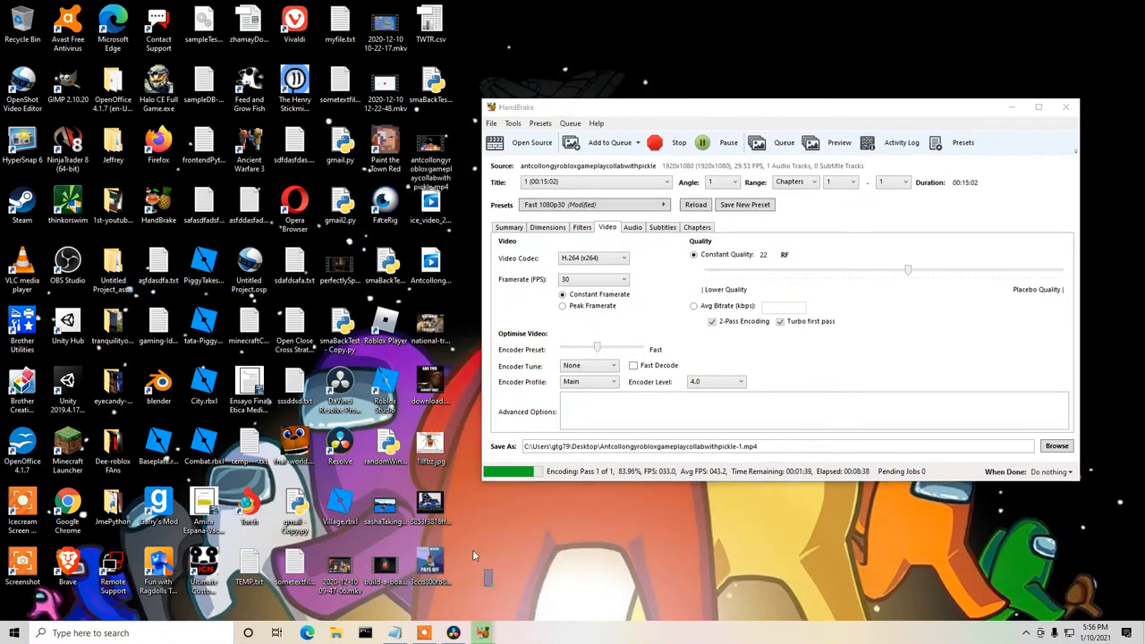
drag(474, 555, 413, 369)
Switch to DaVinci Resolve and start importing media into the media pool from the Edit page.
click(453, 634)
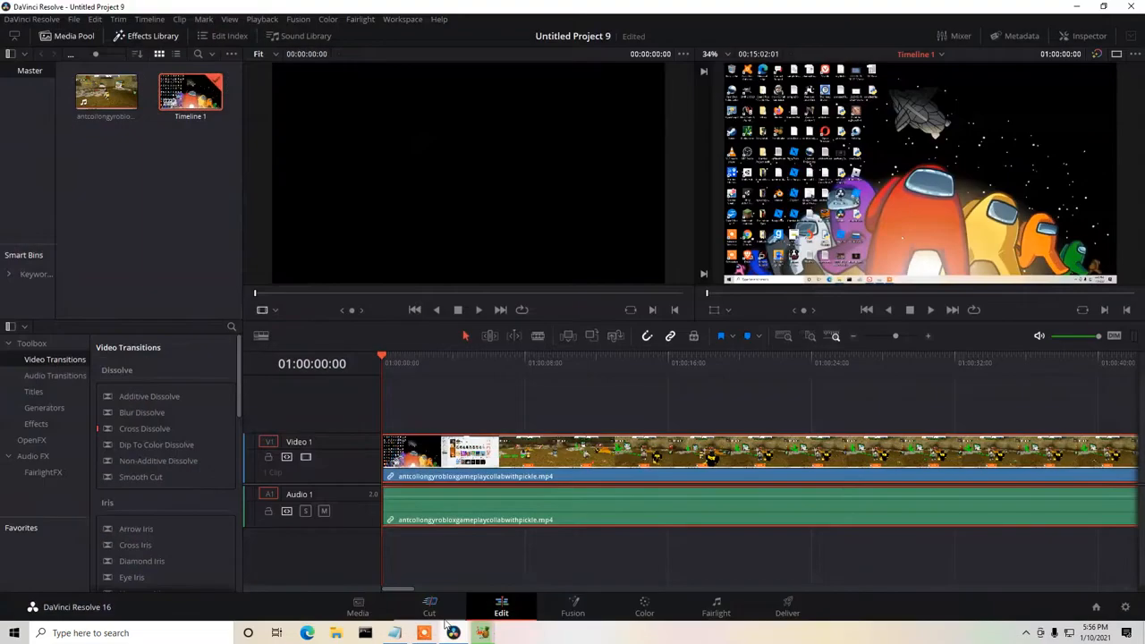
click(358, 609)
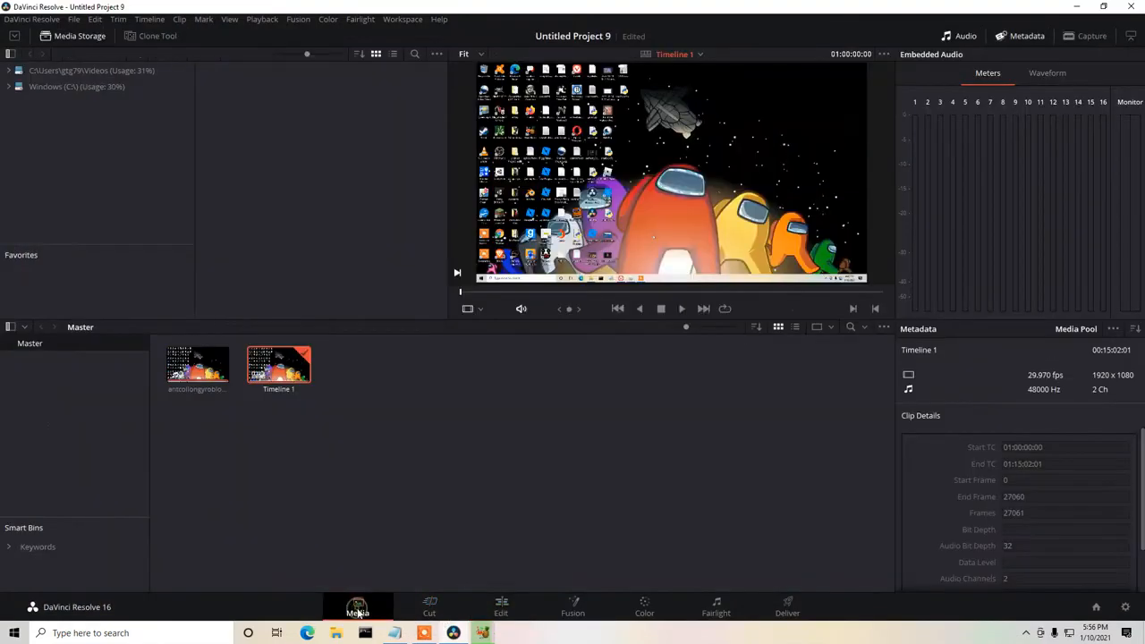
click(505, 614)
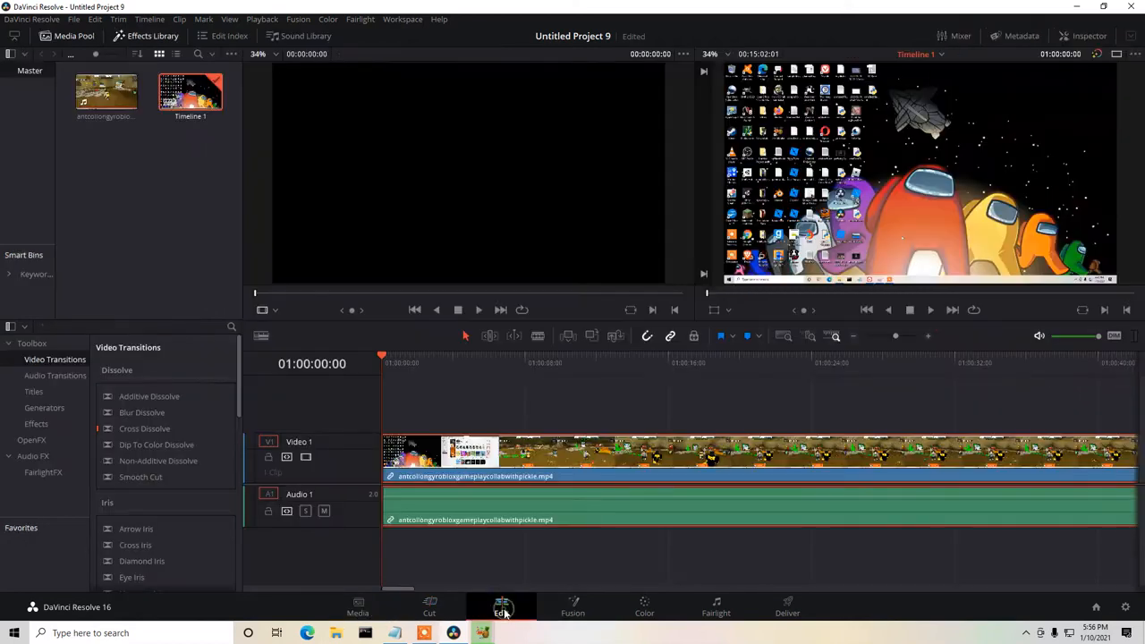
right_click(88, 175)
click(125, 257)
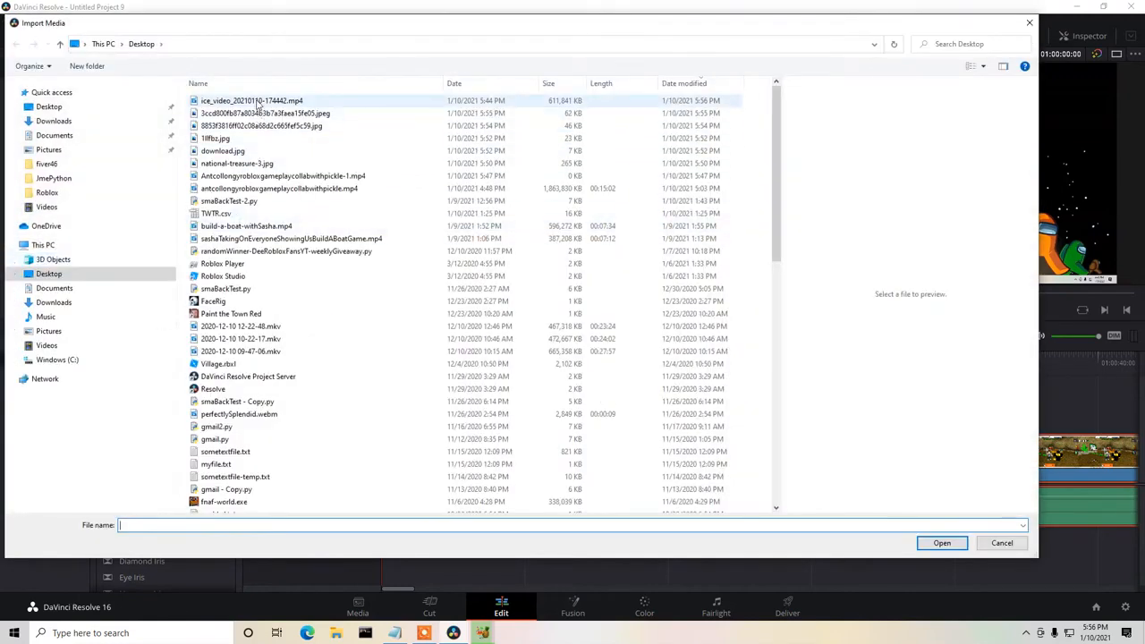
Import the four Desktop memes 8853f3816ff02c08a68d2c665fef5c59.jpg, 1llfbz.jpg, download.jpg and national-treasure-3.jpg.
click(228, 138)
click(229, 152)
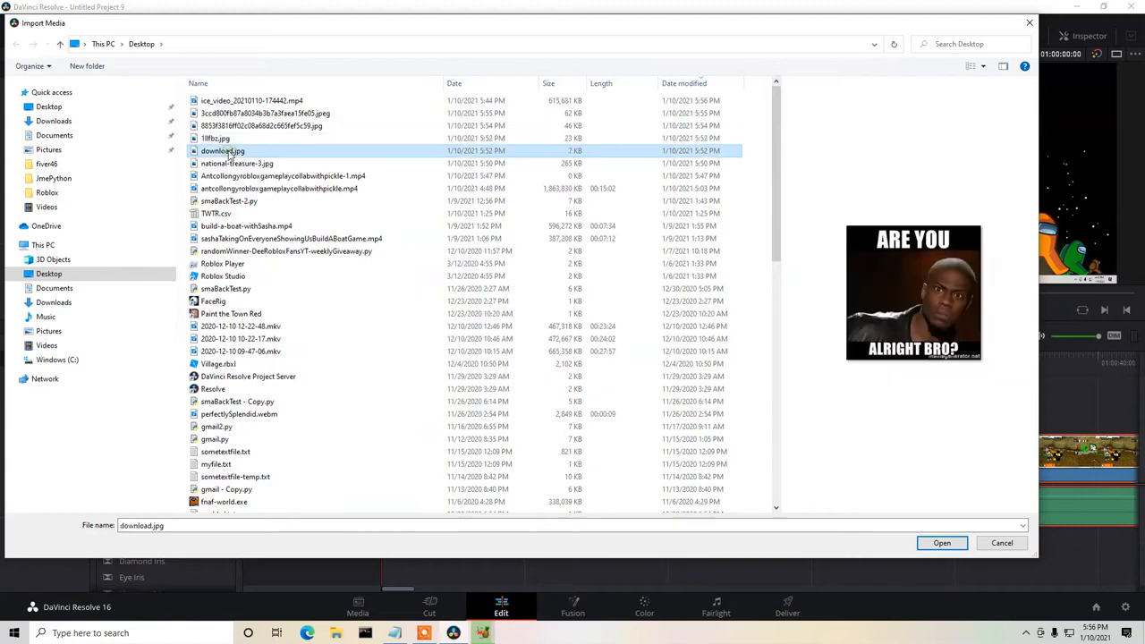
click(231, 164)
click(235, 176)
click(235, 164)
click(229, 151)
click(224, 126)
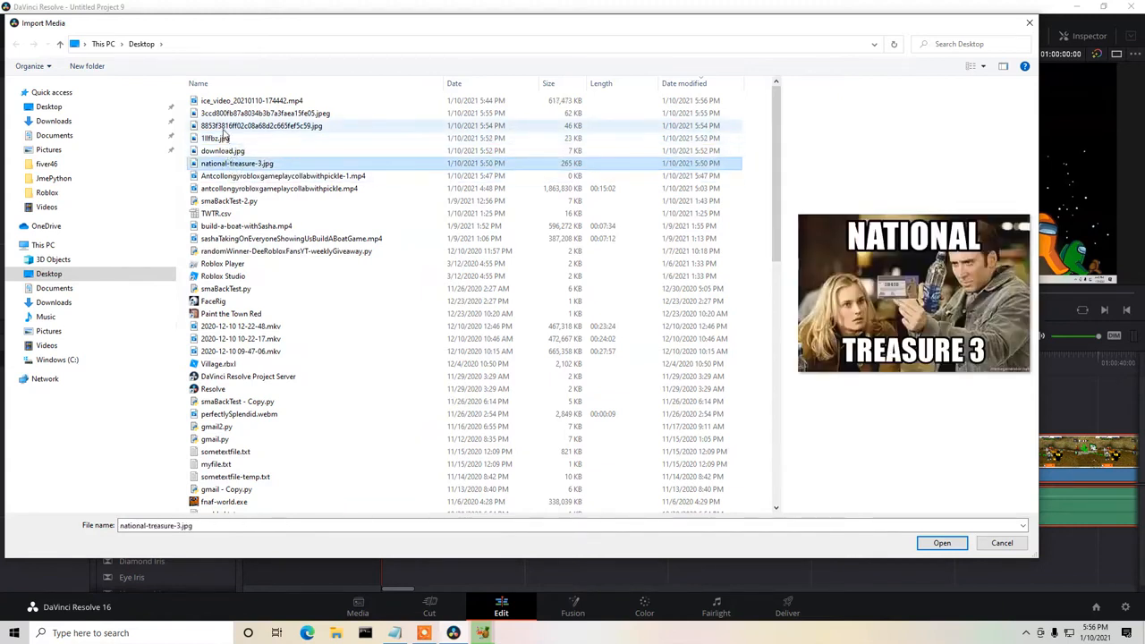
ctrl+click(215, 138)
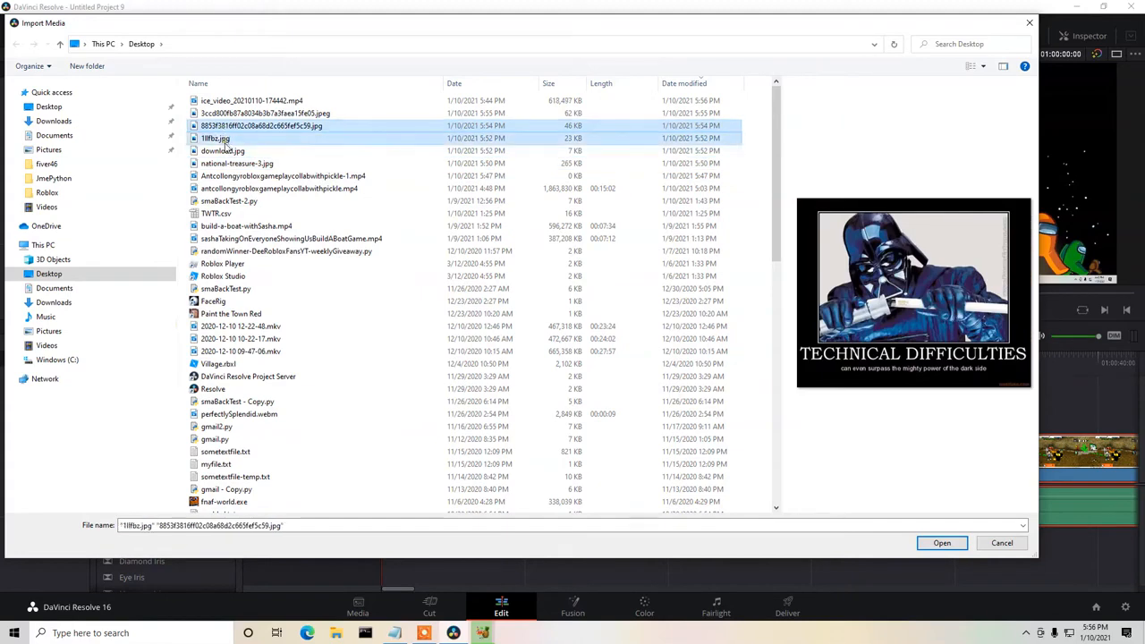
ctrl+click(223, 151)
ctrl+click(231, 164)
click(942, 543)
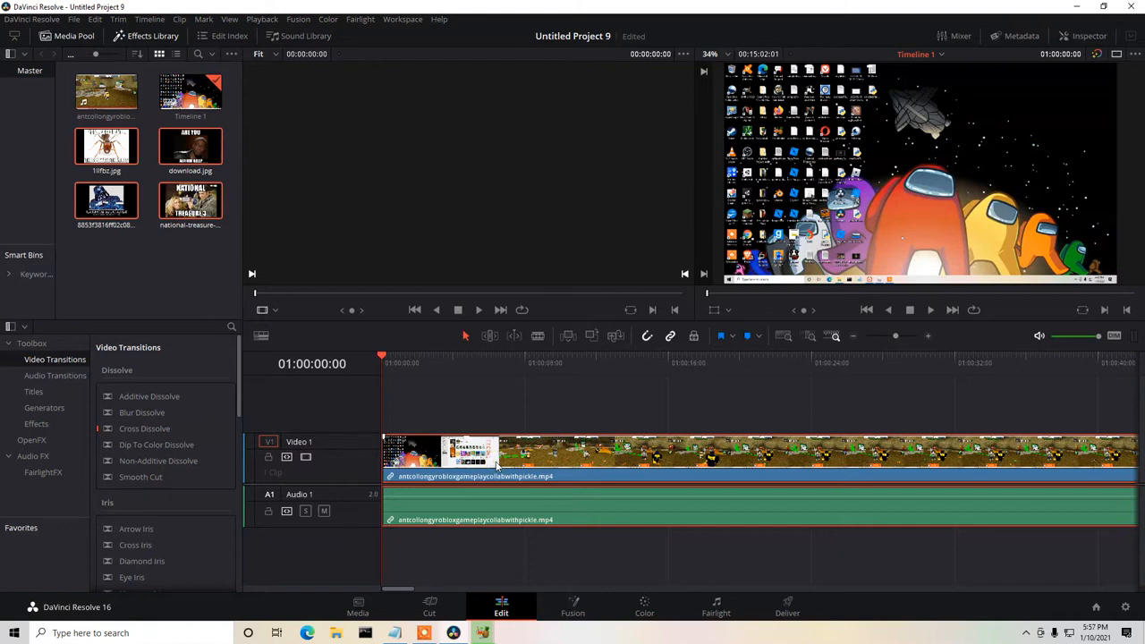
Delete the unconverted gameplay clip from the timeline.
key(Delete)
click(156, 215)
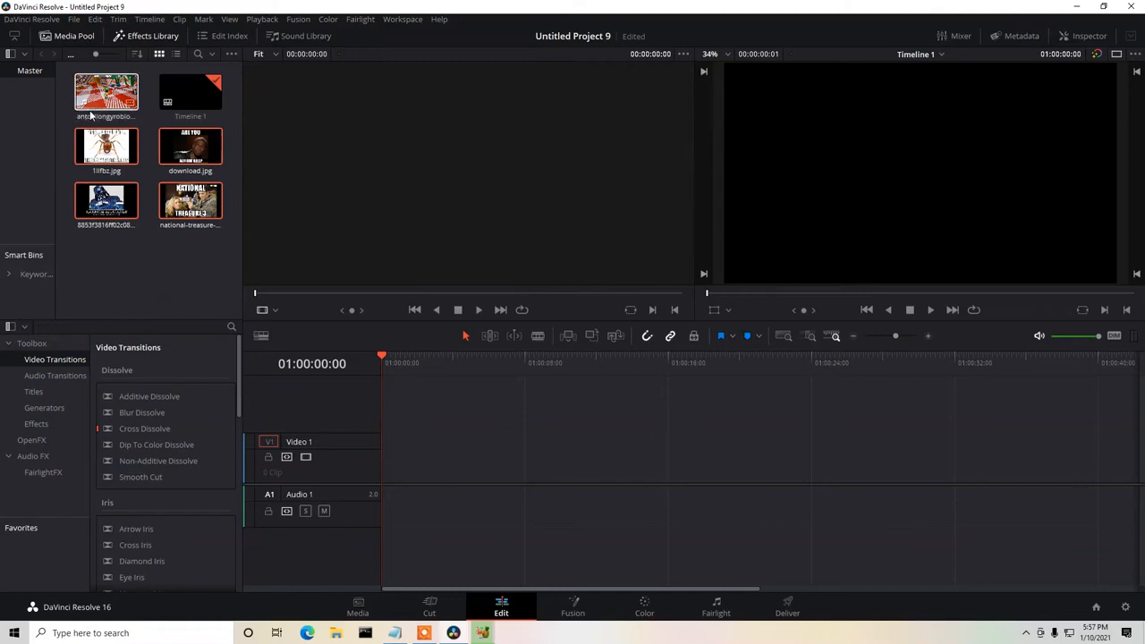
drag(100, 99, 466, 445)
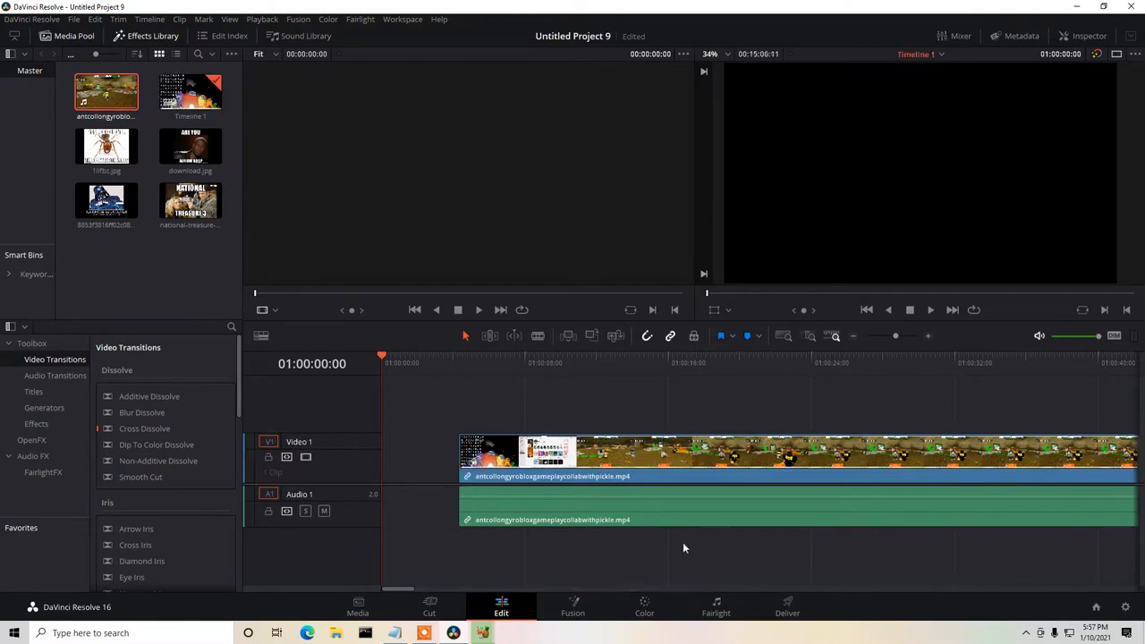
drag(605, 467, 500, 467)
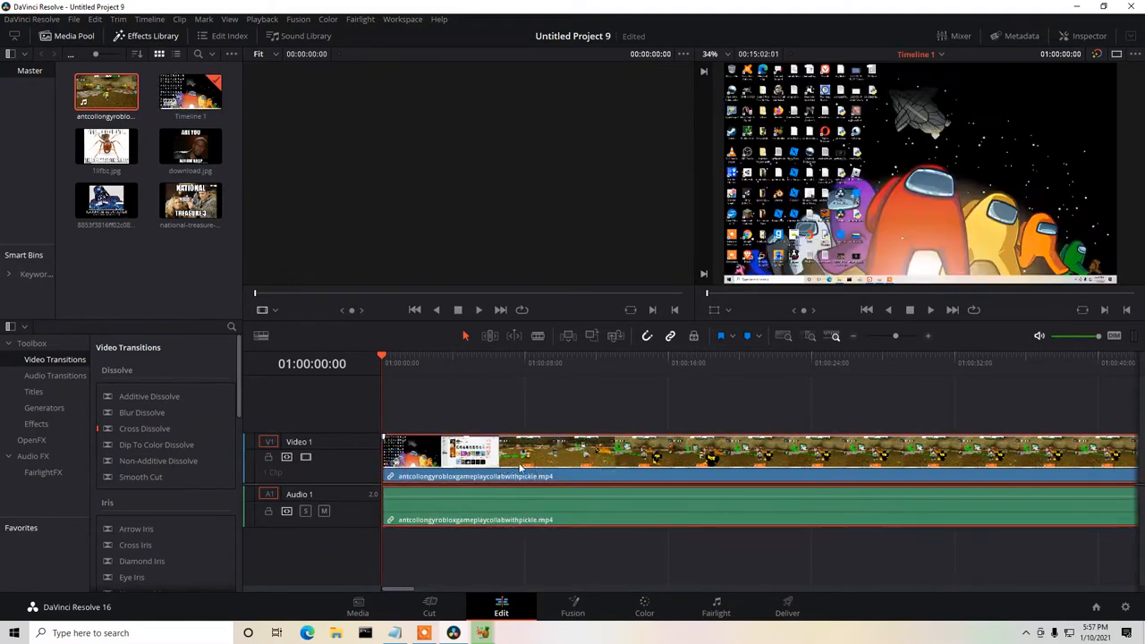
key(Delete)
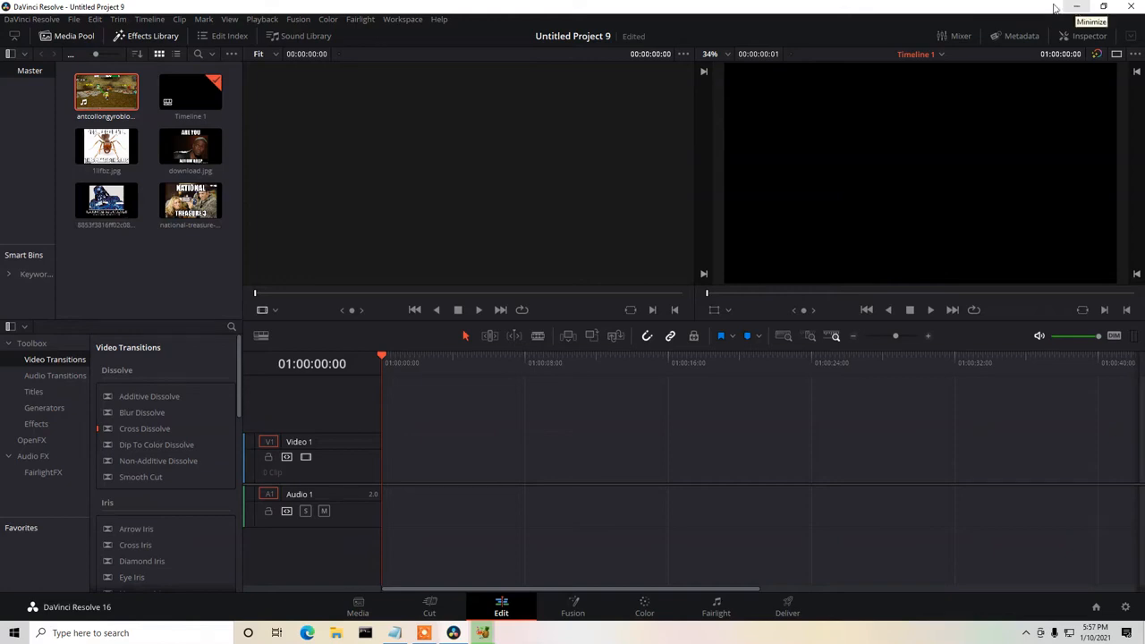
Import intro.mp4, Modern Electronic Logo.mp3 and Outro_End_Screen.mp4 from the Desktop's "Dee-roblox FAns" folder into the media pool.
right_click(160, 279)
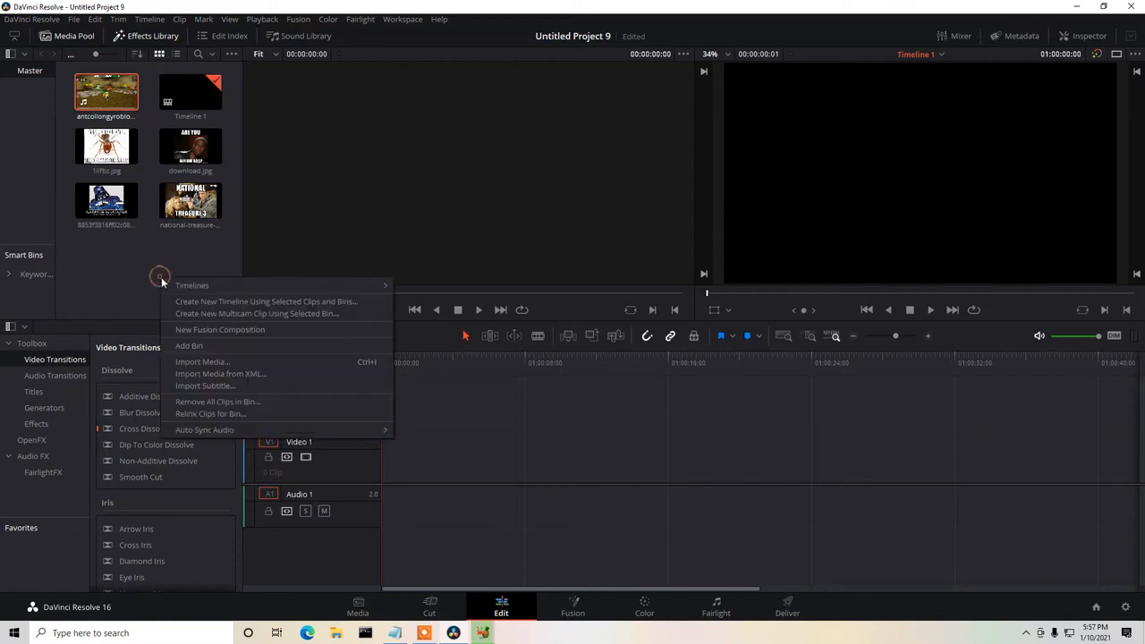
click(202, 361)
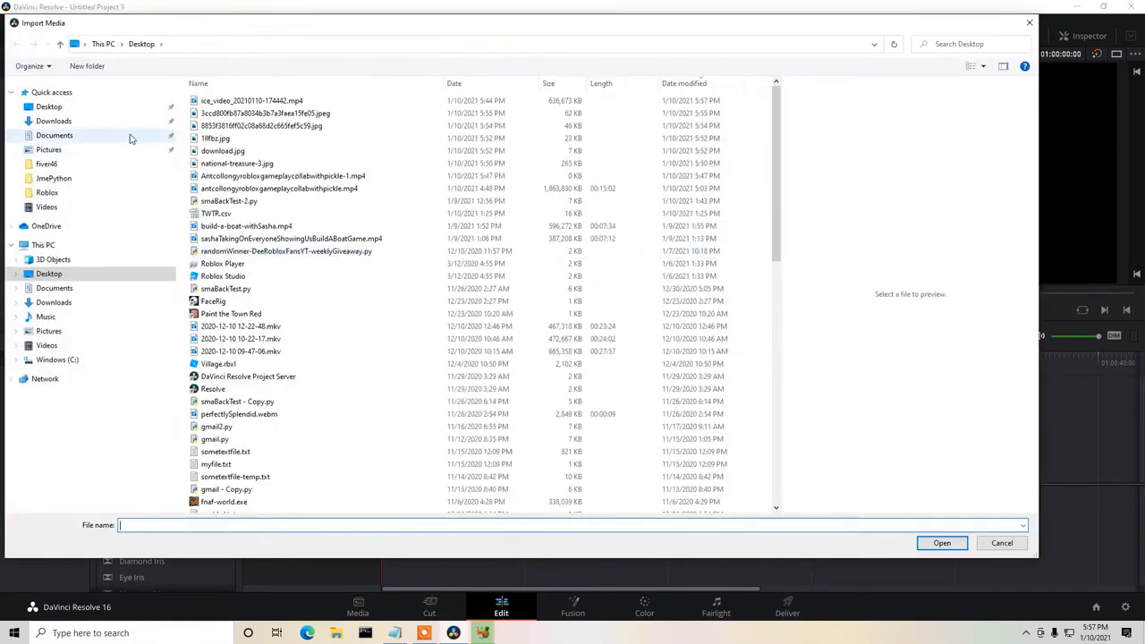
click(49, 106)
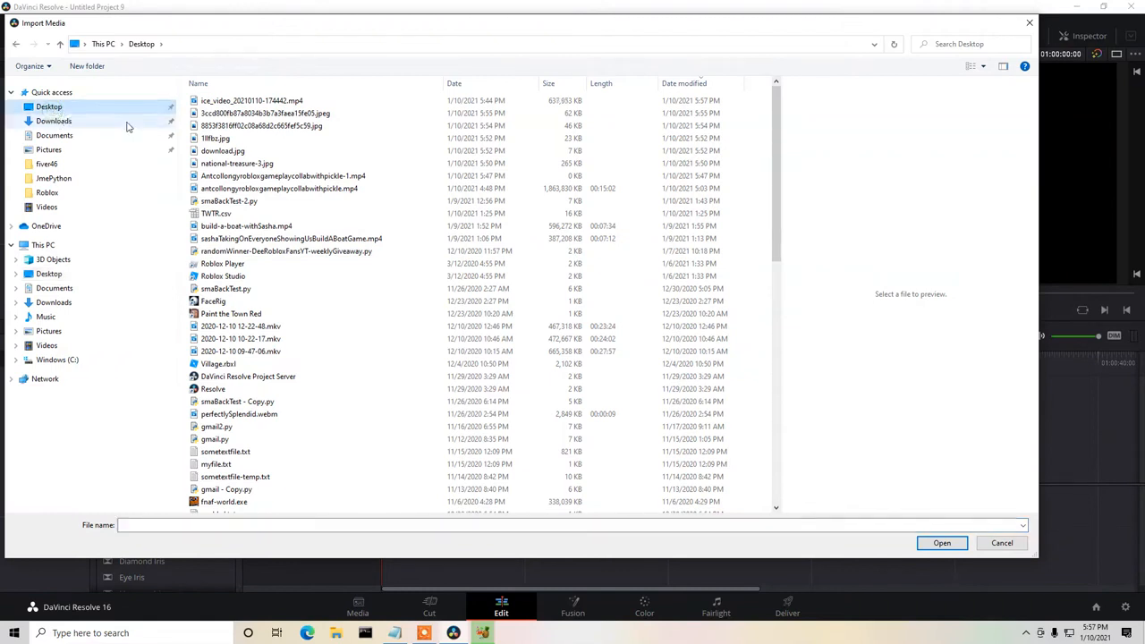
click(711, 83)
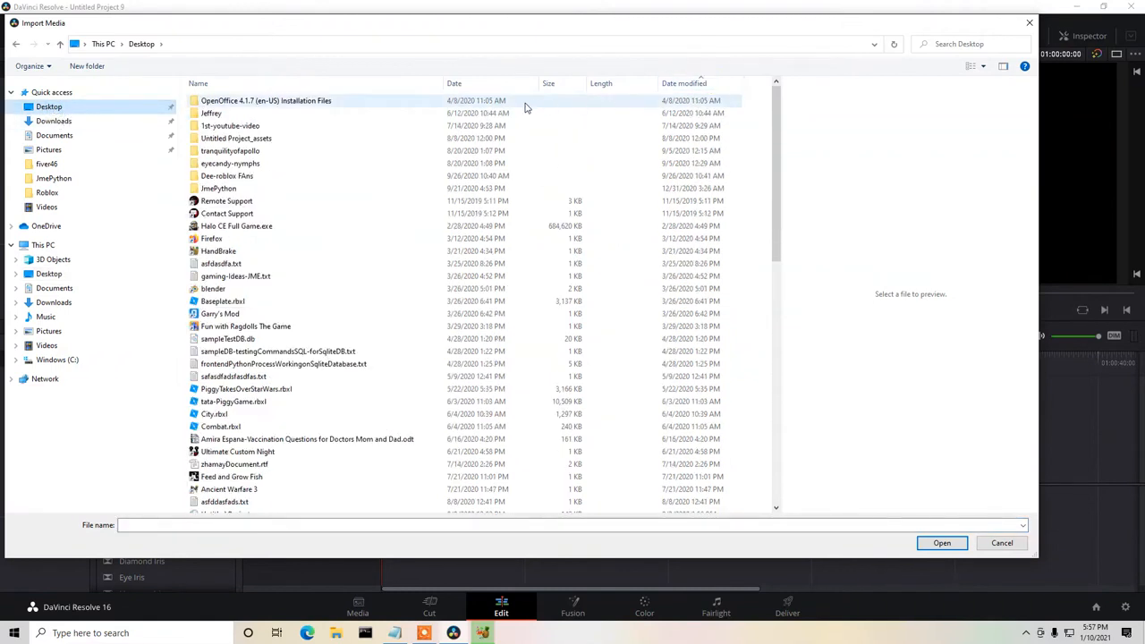
double_click(246, 178)
drag(441, 212, 190, 82)
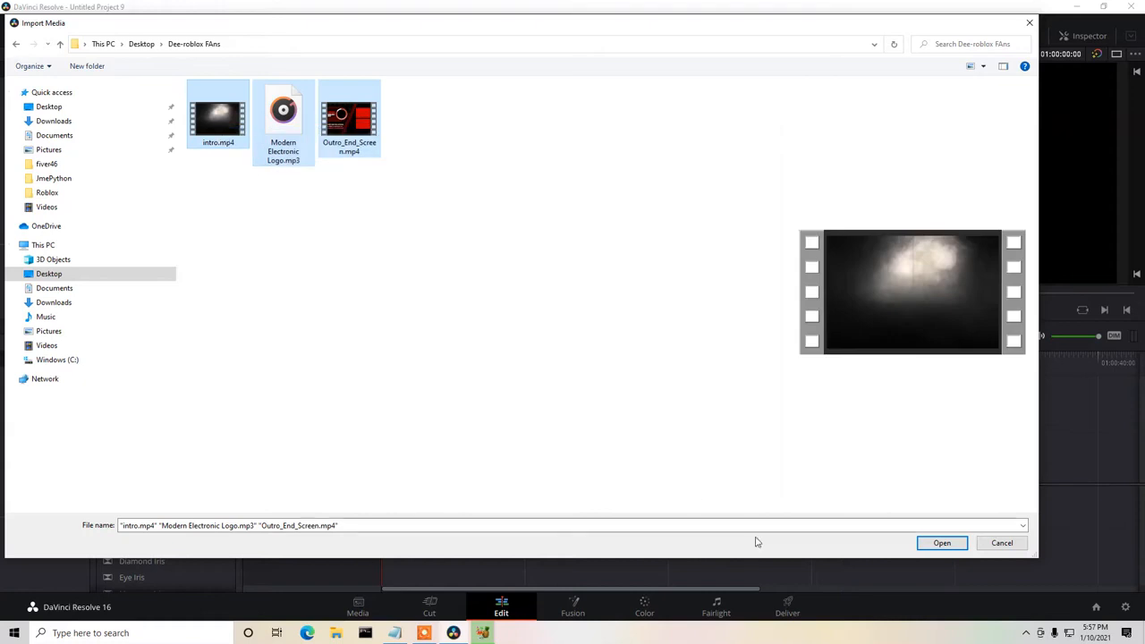
click(930, 545)
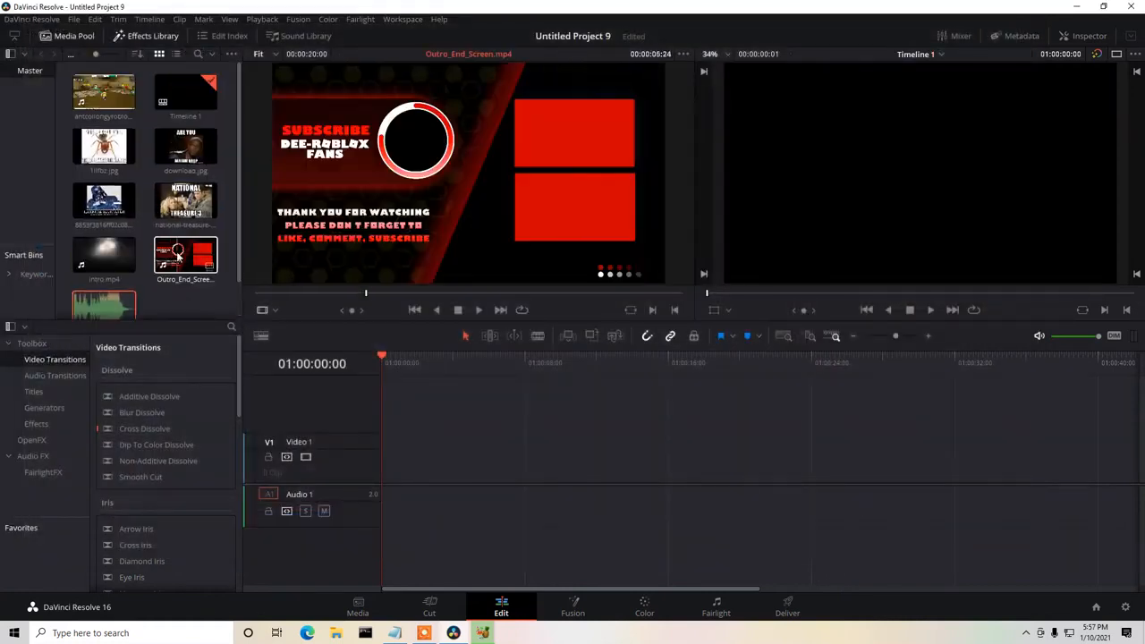
Place intro.mp4 at the start of the timeline, with Modern Electronic Logo.mp3 beneath it on a second audio track.
drag(110, 229, 462, 466)
click(103, 268)
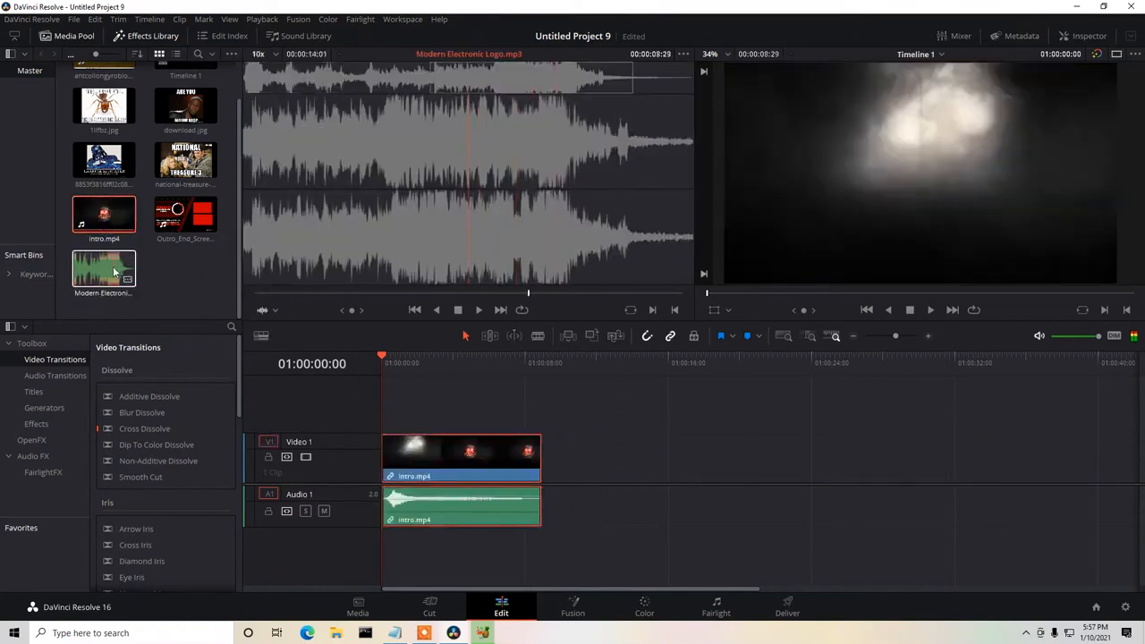
drag(103, 268, 461, 548)
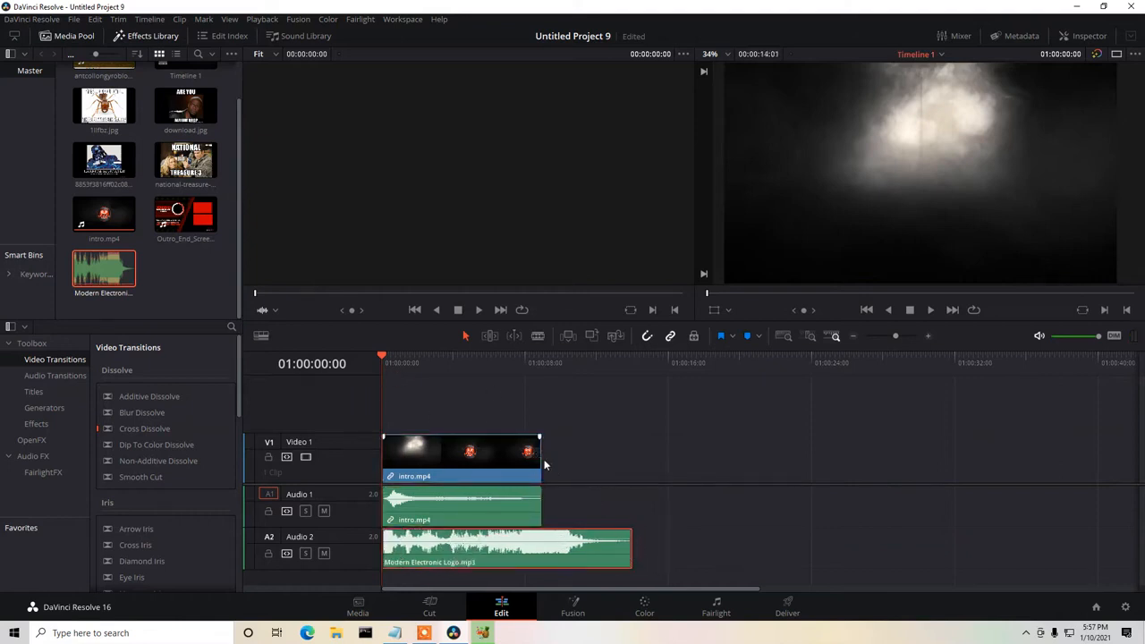
Trim the intro clip to 06:23 and the logo music to the same end point, previewing the result from the start.
drag(543, 459, 502, 462)
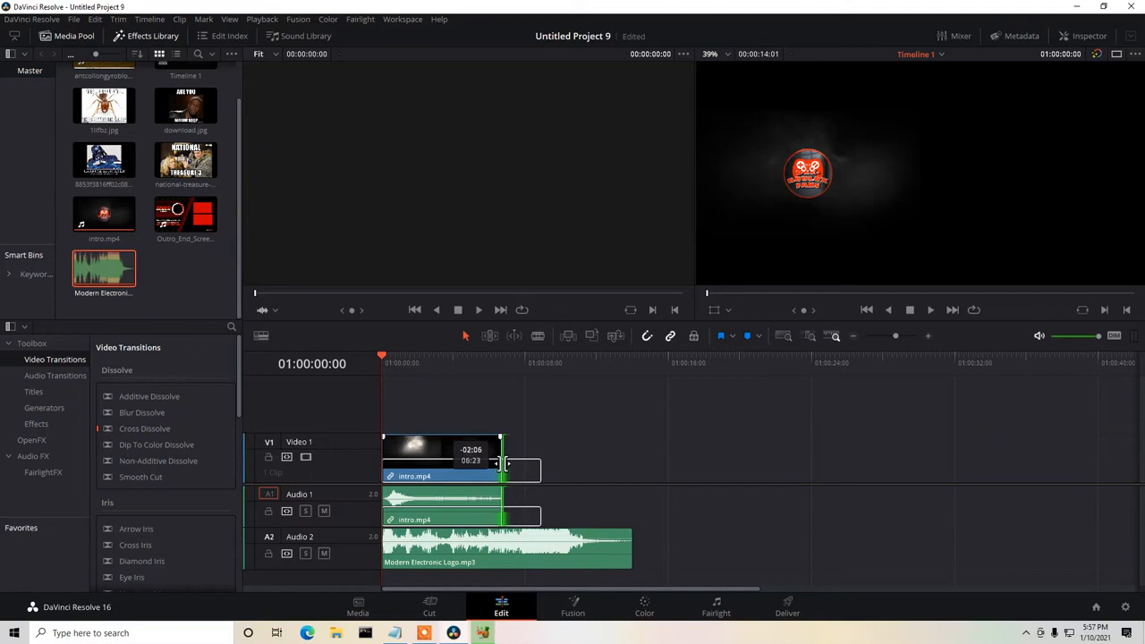
drag(507, 462, 506, 466)
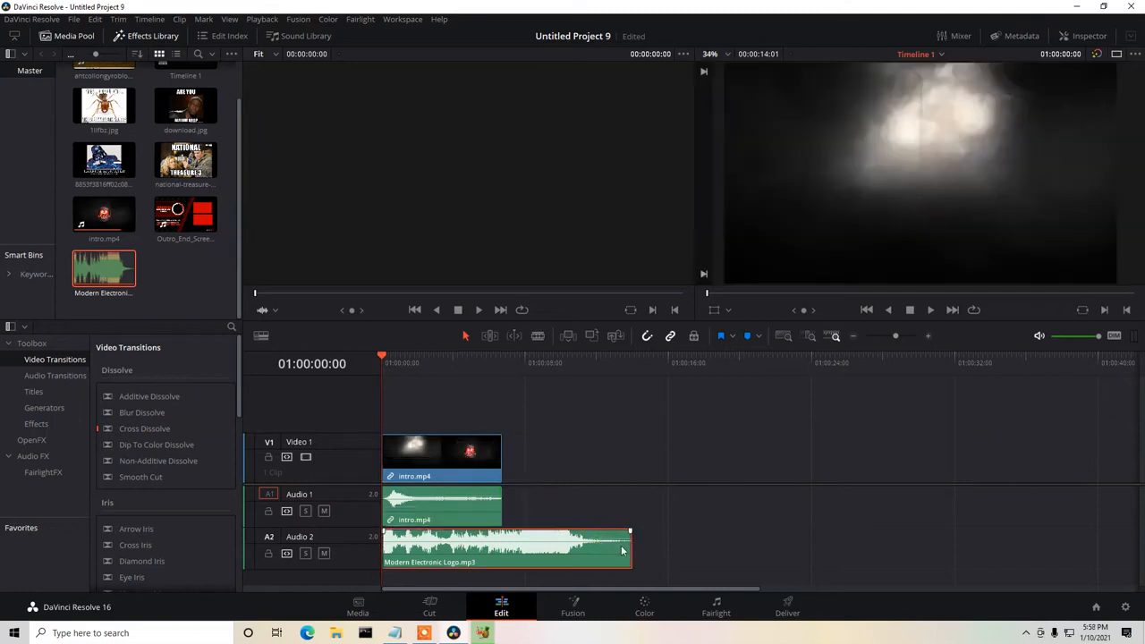
drag(631, 545, 505, 543)
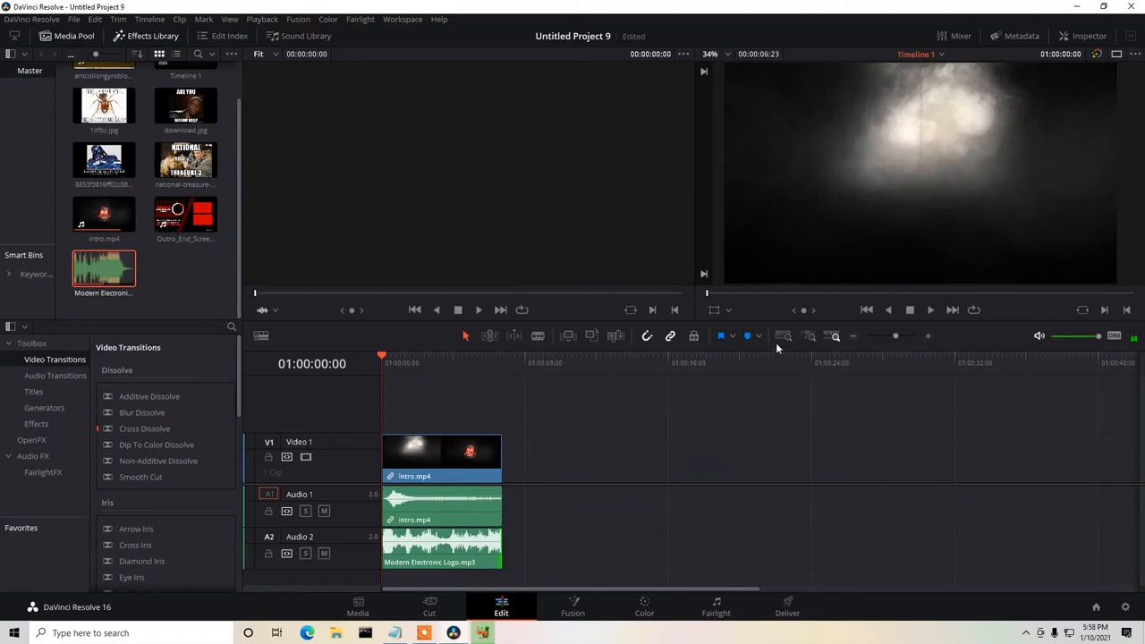
click(931, 310)
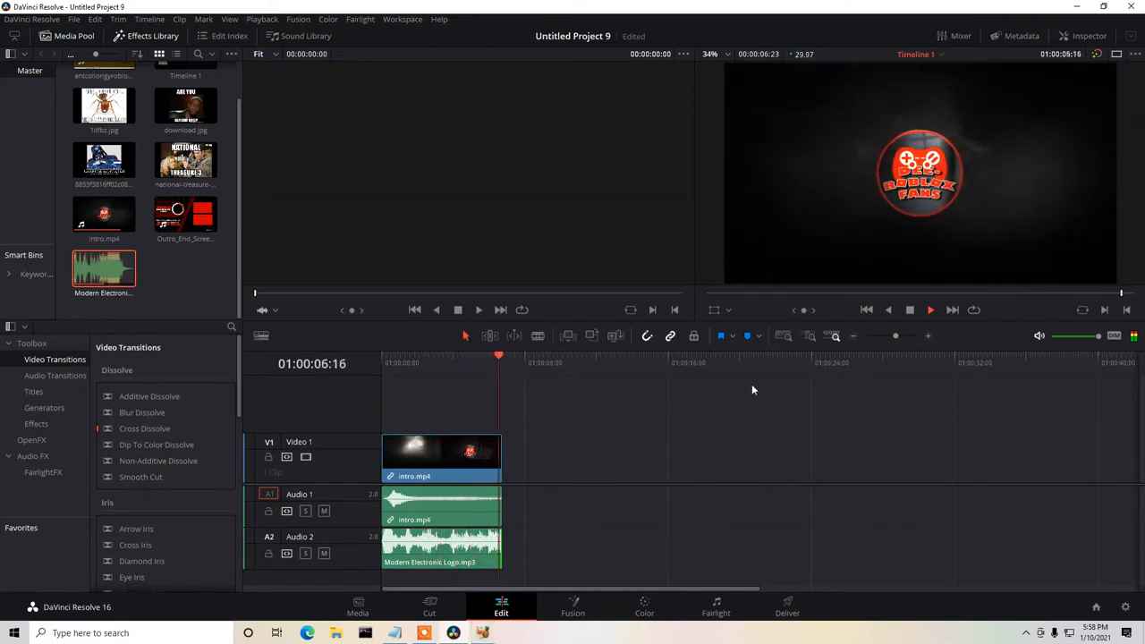
click(867, 310)
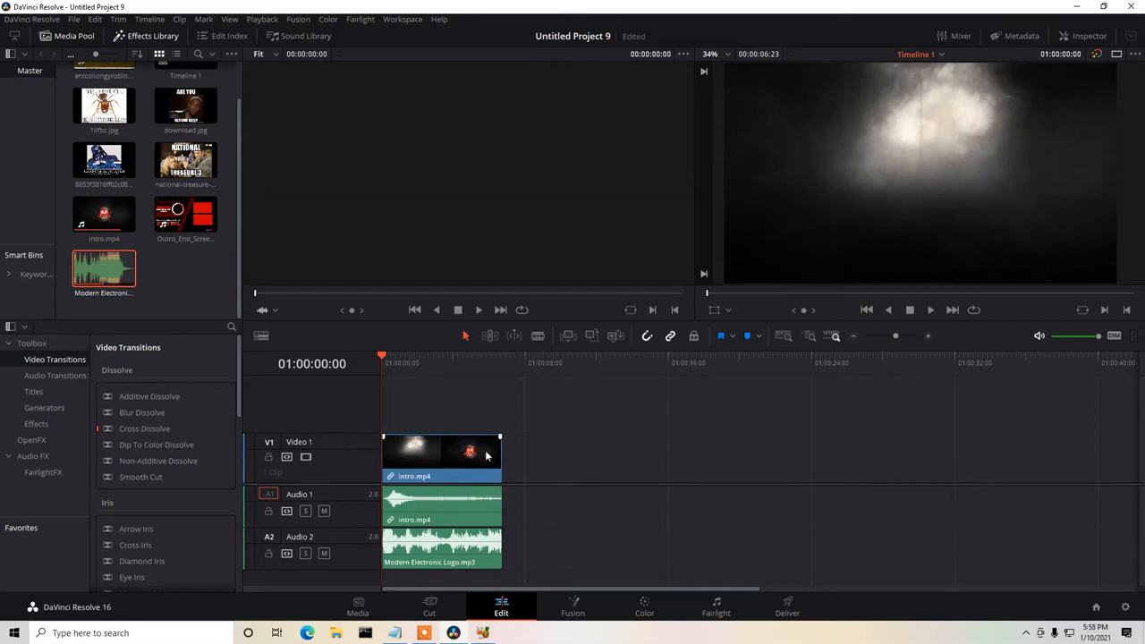
Switch to HandBrake to check the encode, close it, and minimise DaVinci Resolve to reach the desktop.
click(482, 632)
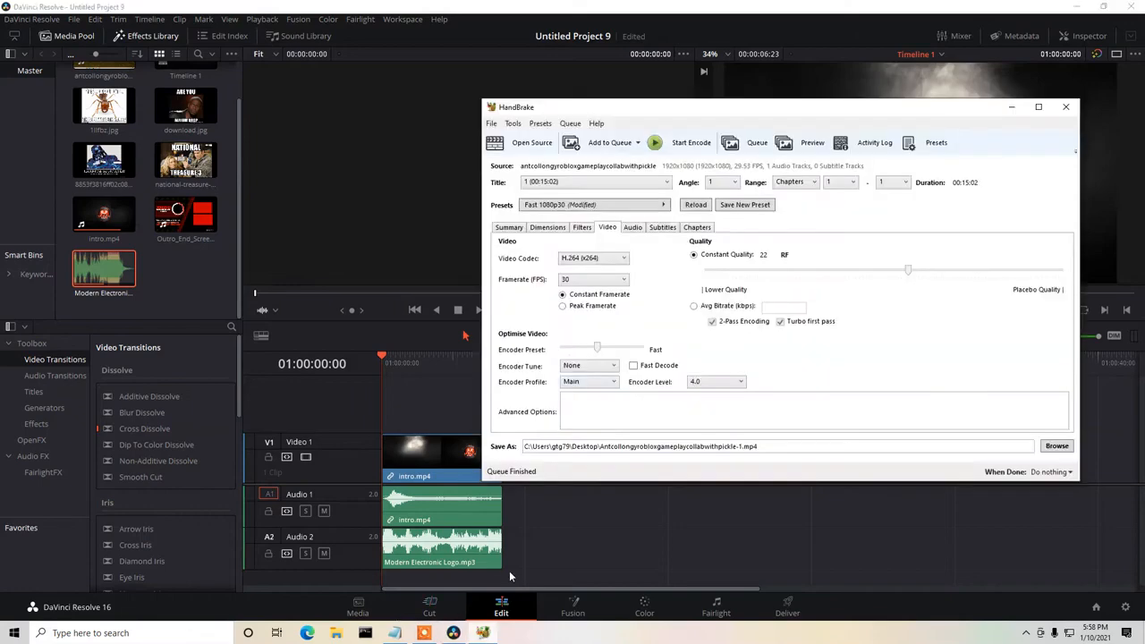
click(1065, 107)
click(1079, 7)
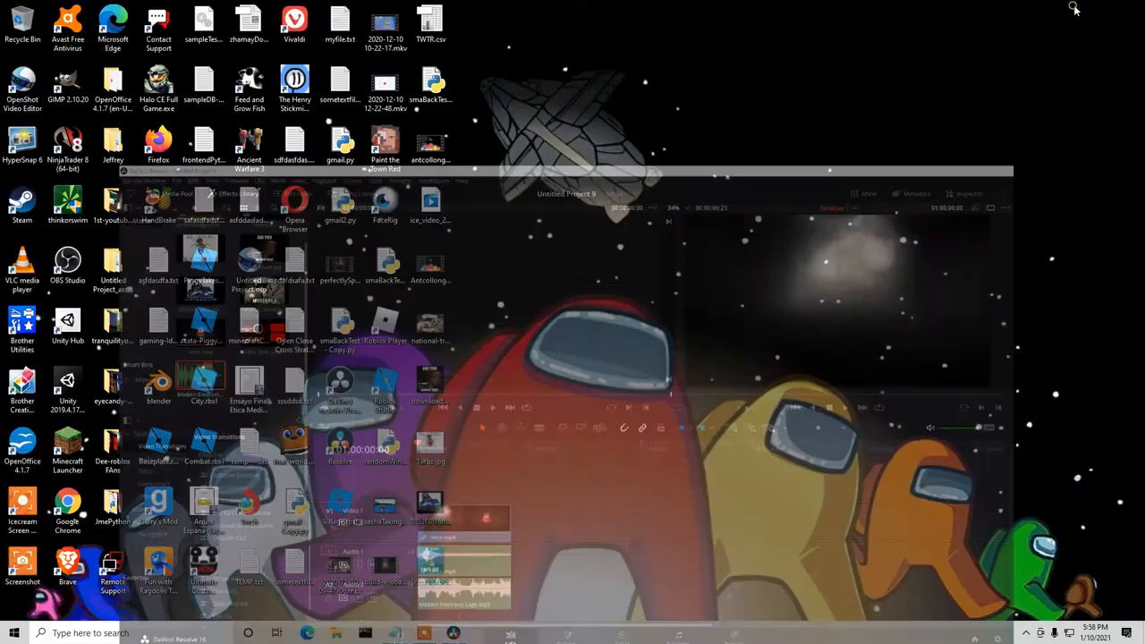
Refresh the desktop and check the converted file Antcollongyrobloxgameplaycollabwithpickle-1.mp4.
right_click(647, 255)
click(680, 289)
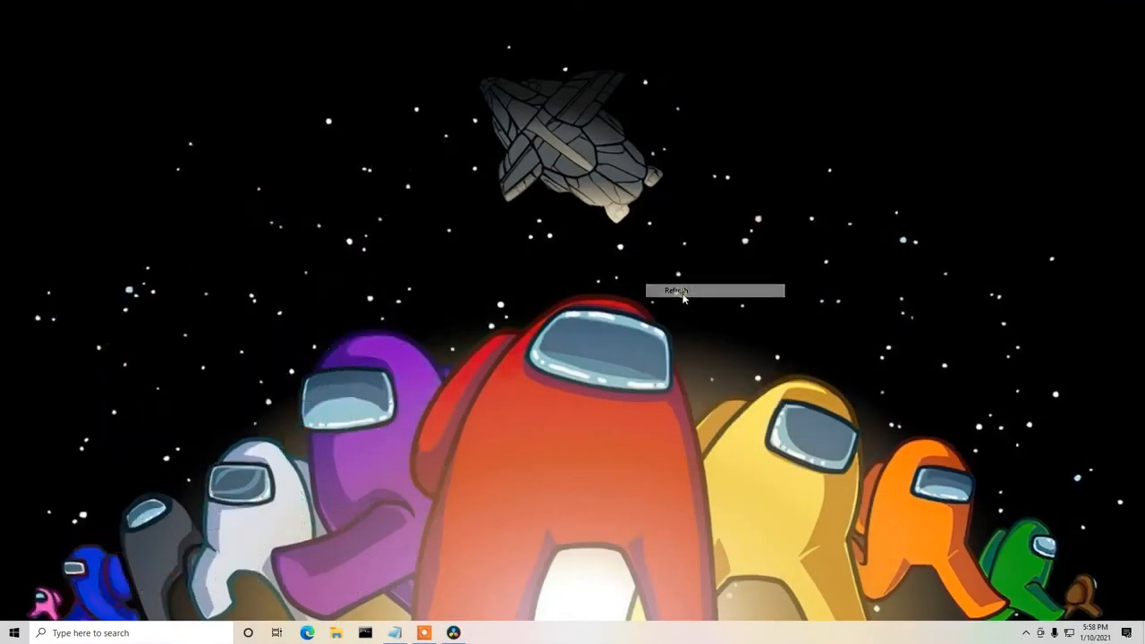
click(441, 496)
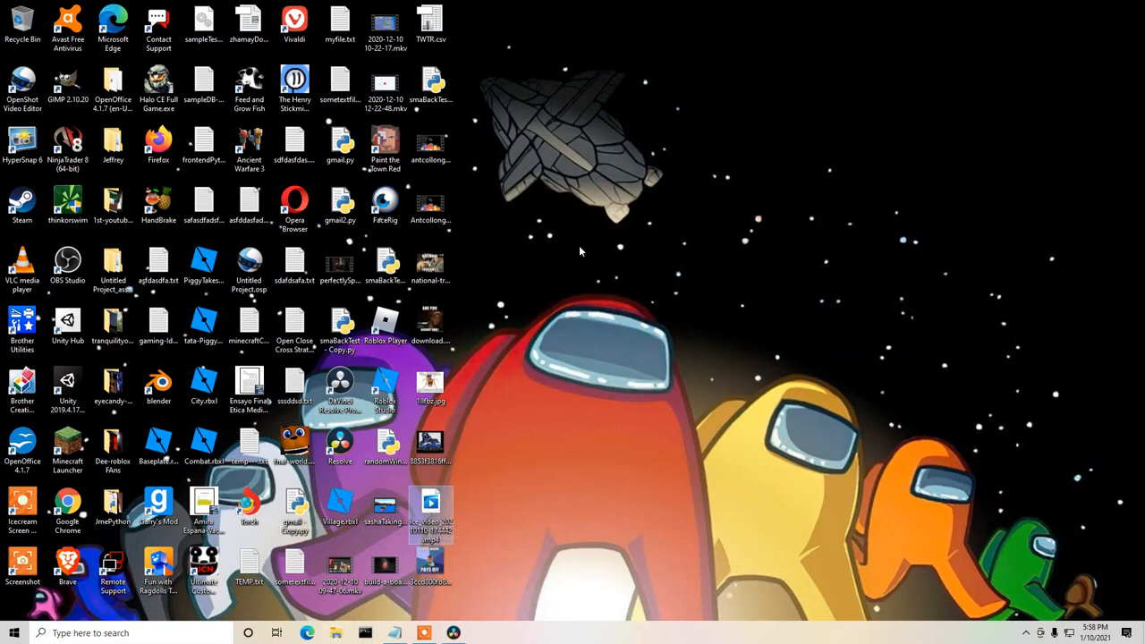
click(437, 208)
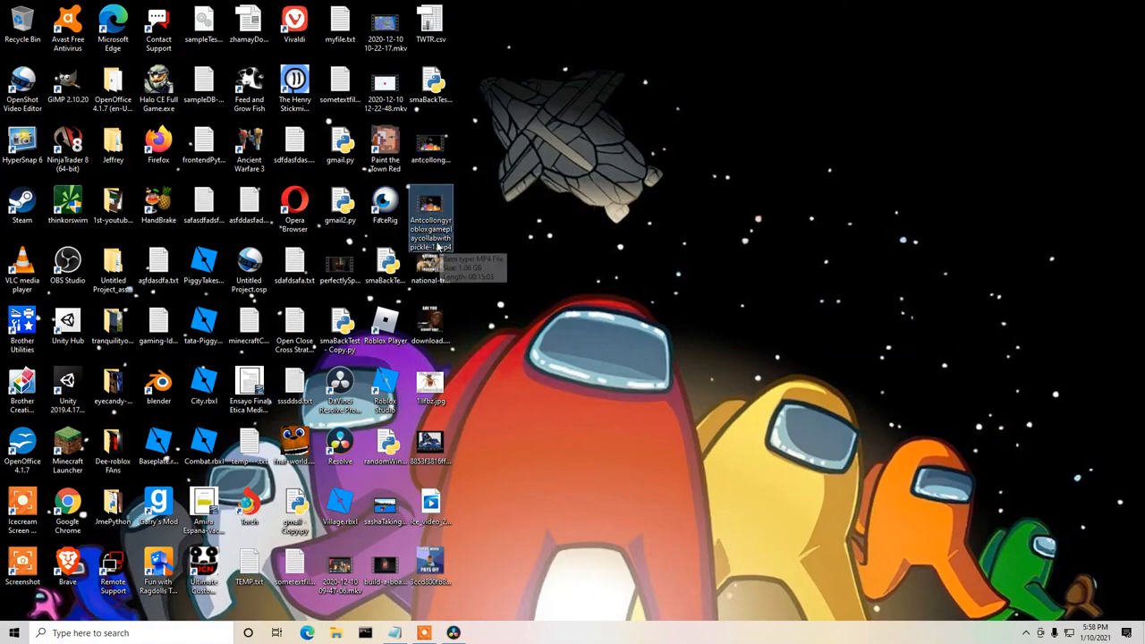
click(520, 288)
Switch back to DaVinci Resolve and import Antcollongyrobloxgameplaycollabwithpickle-1.mp4 from the desktop, sorting the files by modification date to find it.
click(454, 633)
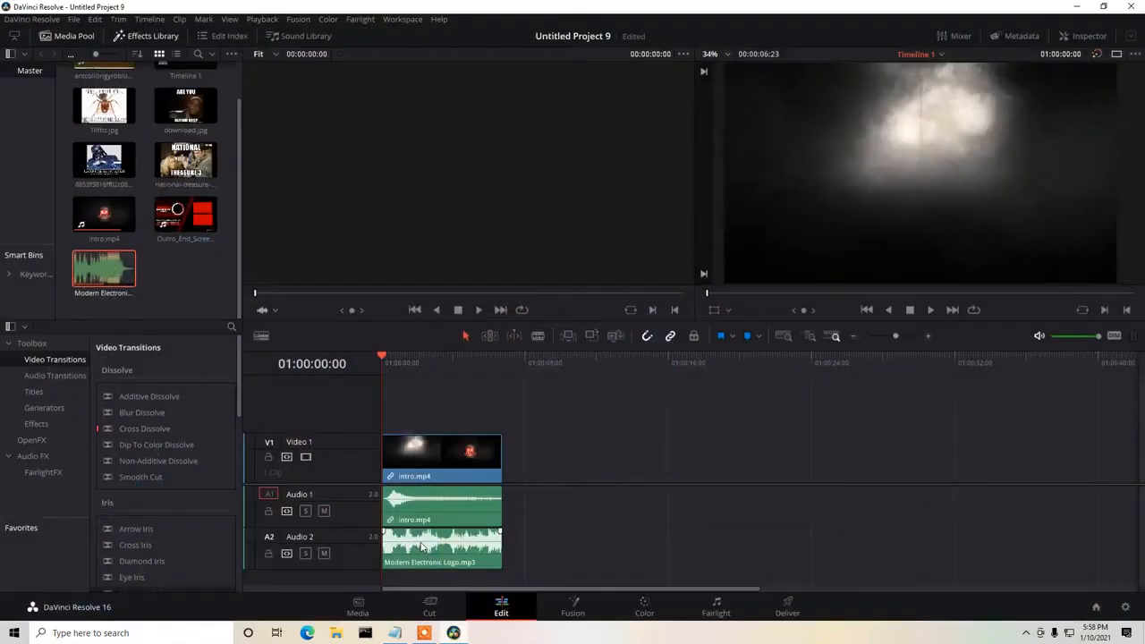
right_click(189, 293)
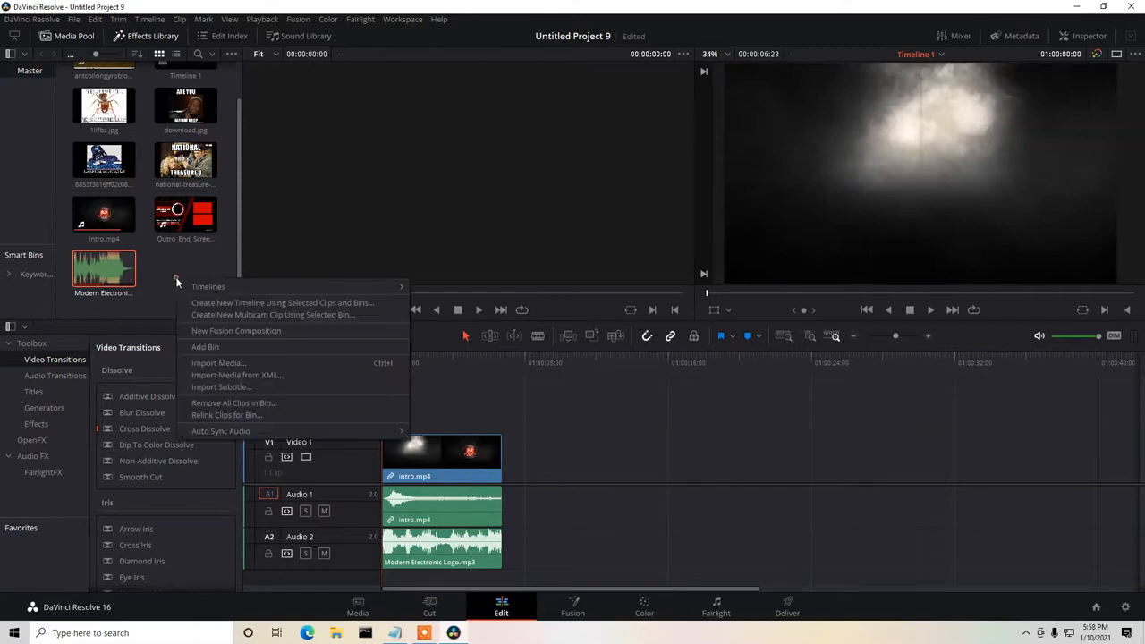
click(212, 363)
click(80, 109)
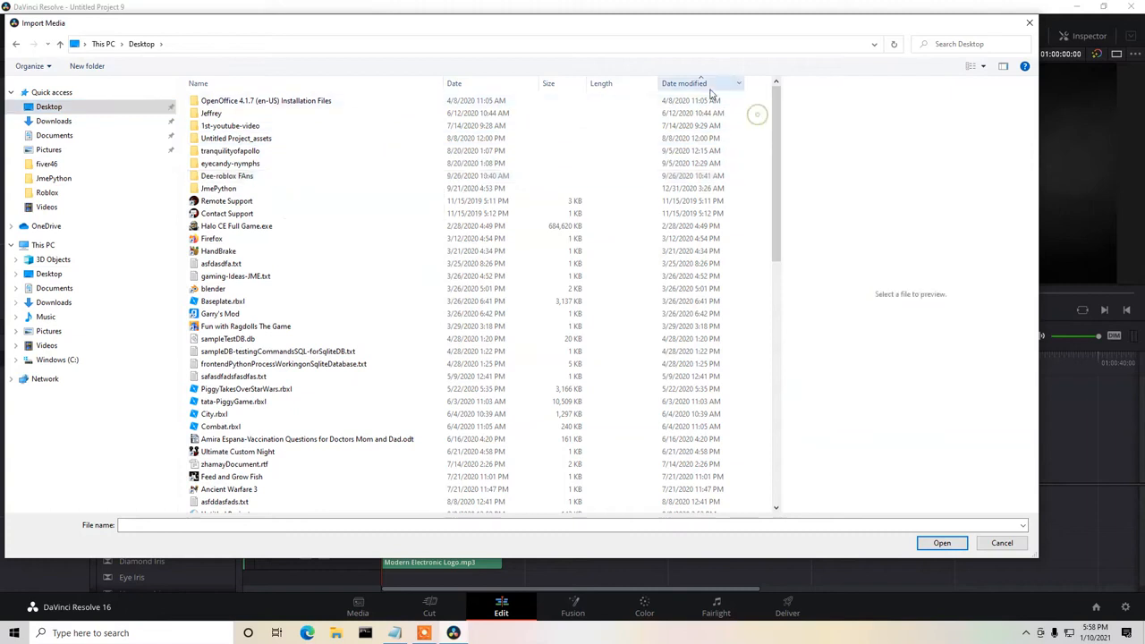
click(685, 84)
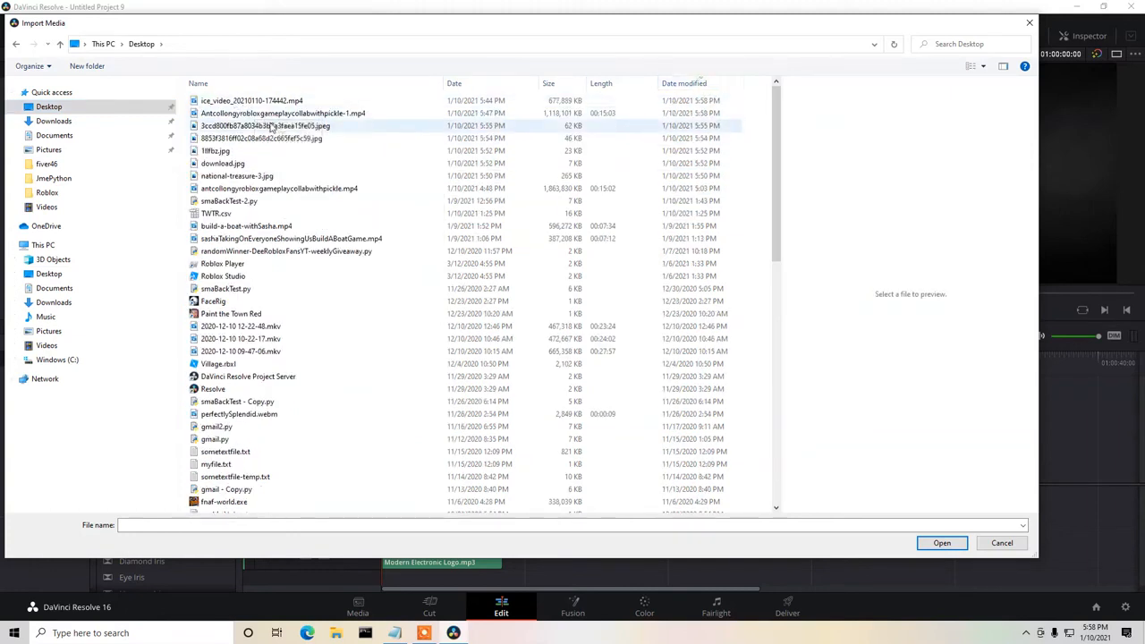
click(302, 114)
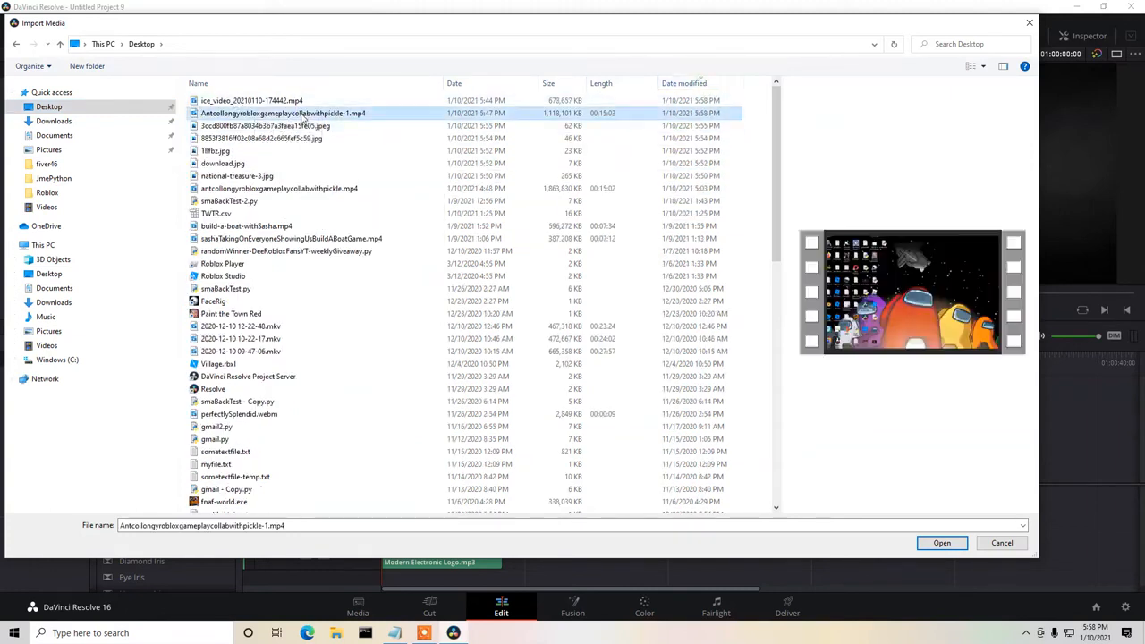
click(955, 543)
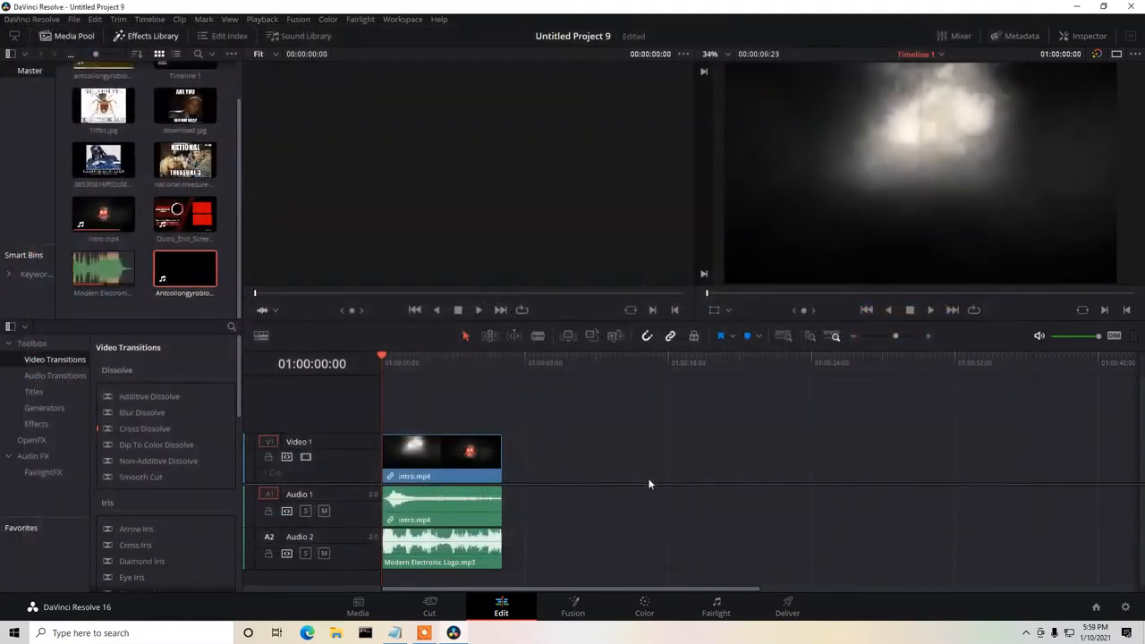
Place the imported gameplay clip on Video 1 directly after the intro at 01:00:06:23 and preview its opening seconds.
click(183, 276)
drag(183, 275, 557, 467)
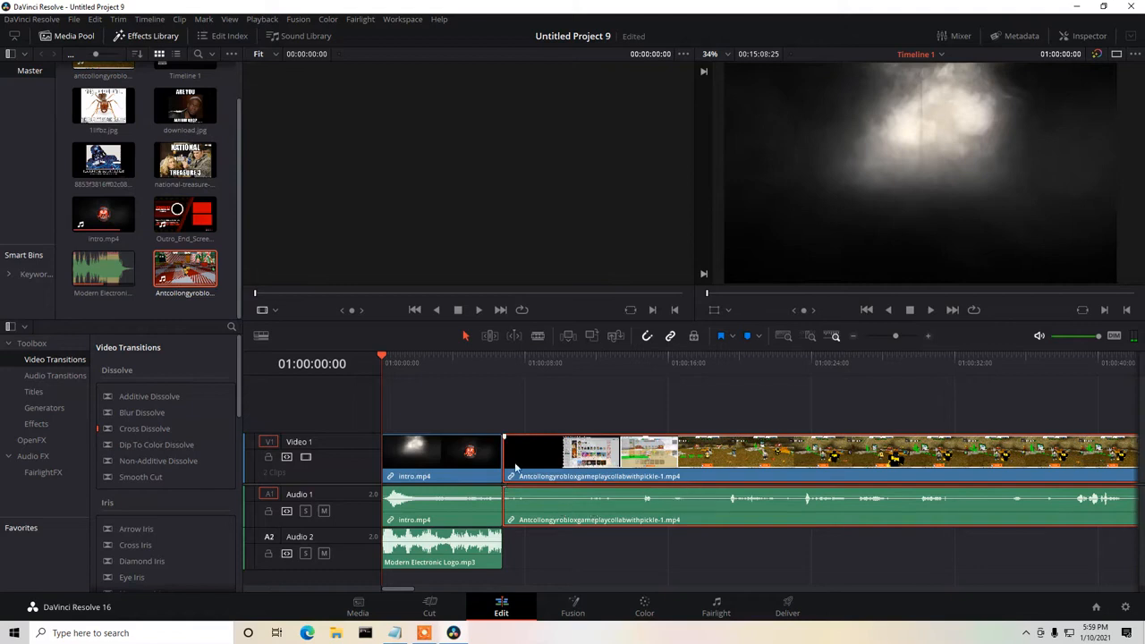
drag(378, 361, 494, 360)
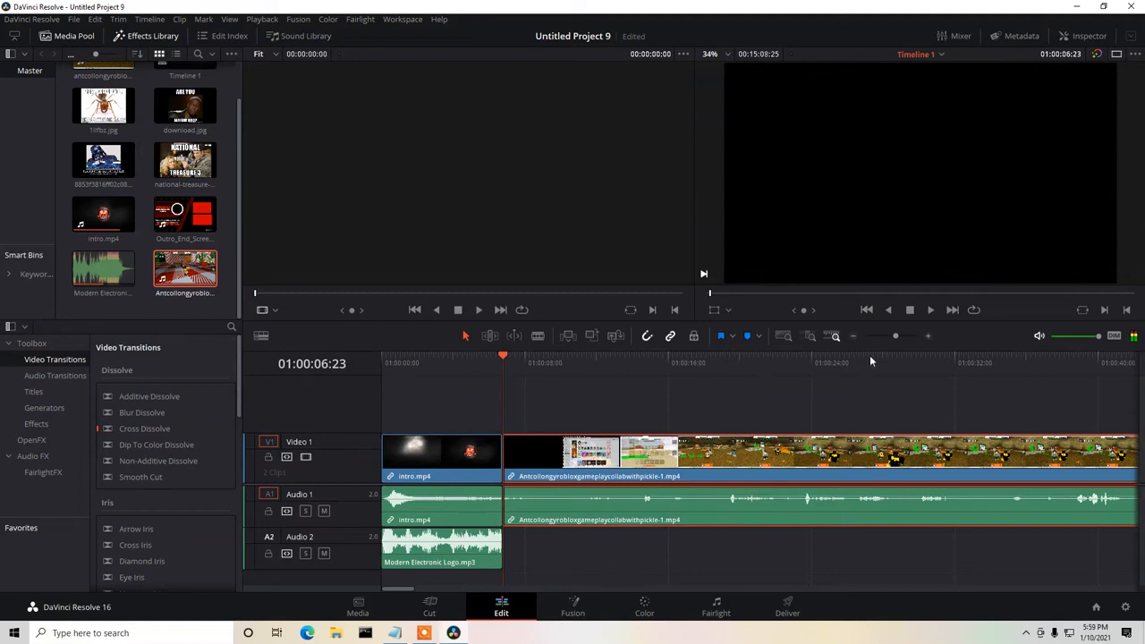
click(931, 310)
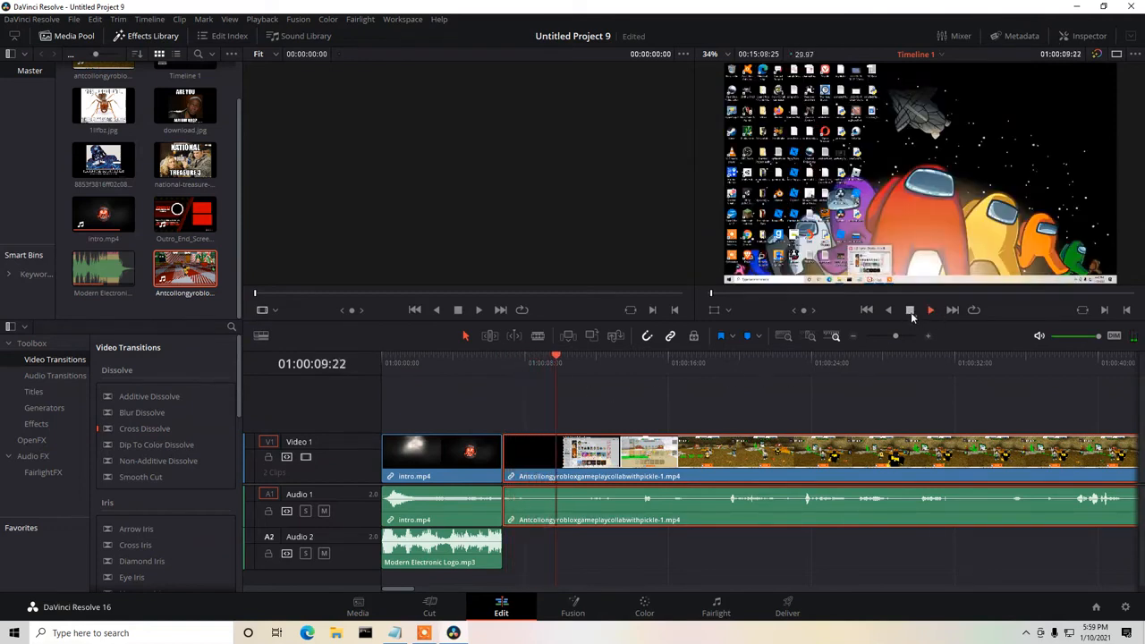
drag(575, 361, 506, 361)
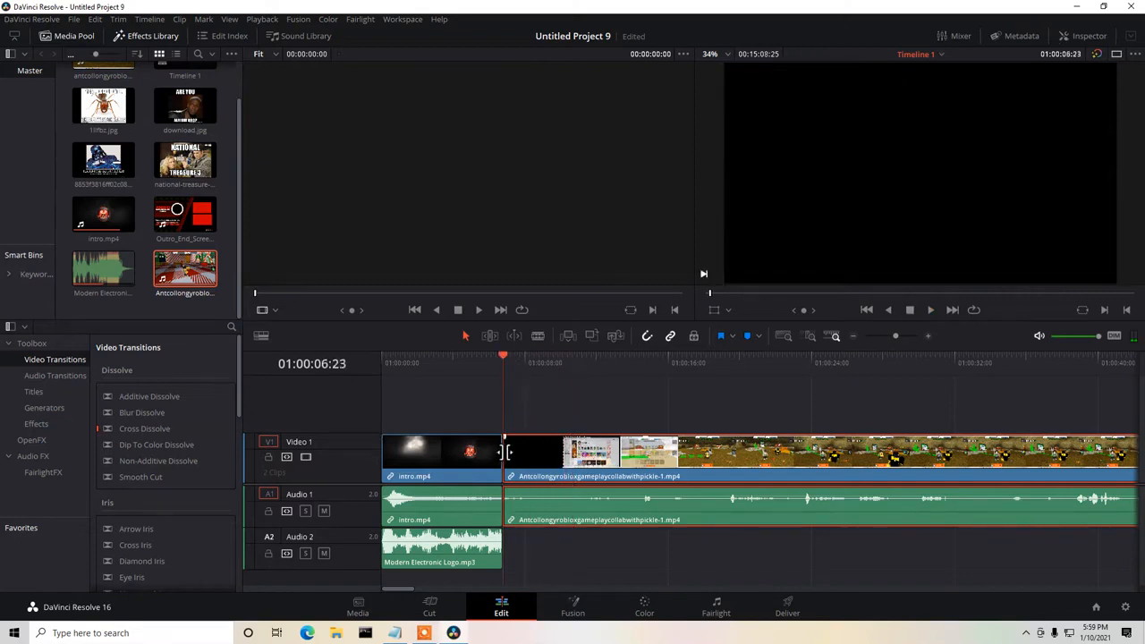
Trim the gameplay clip's start past the desktop and Roblox home page footage to about 01:00:16, playing it between trims.
drag(522, 455, 602, 460)
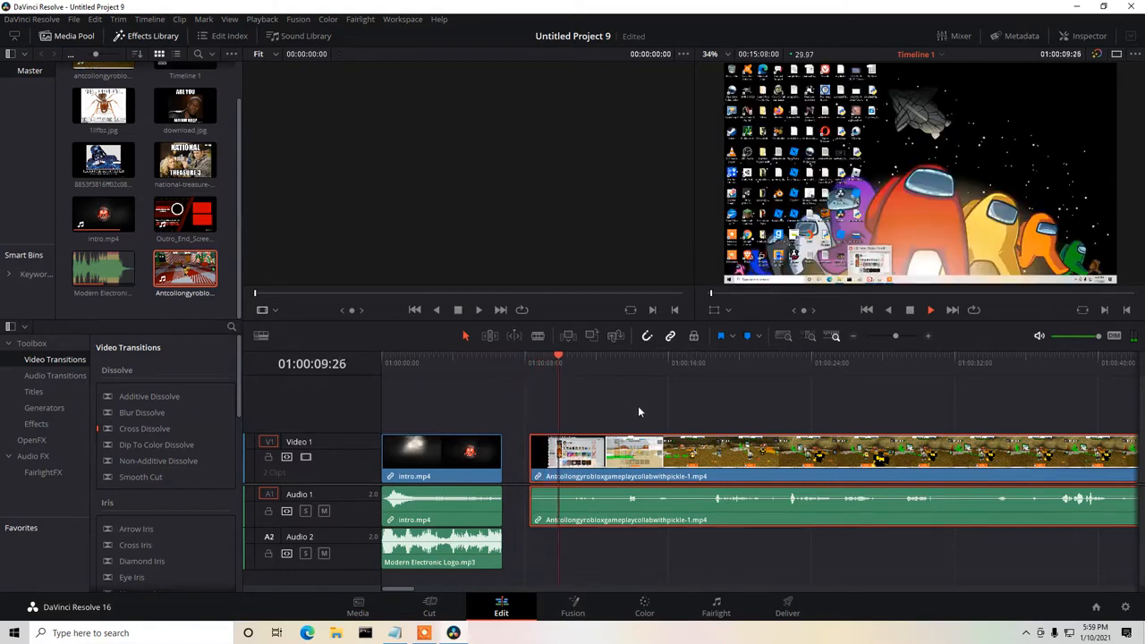
click(908, 310)
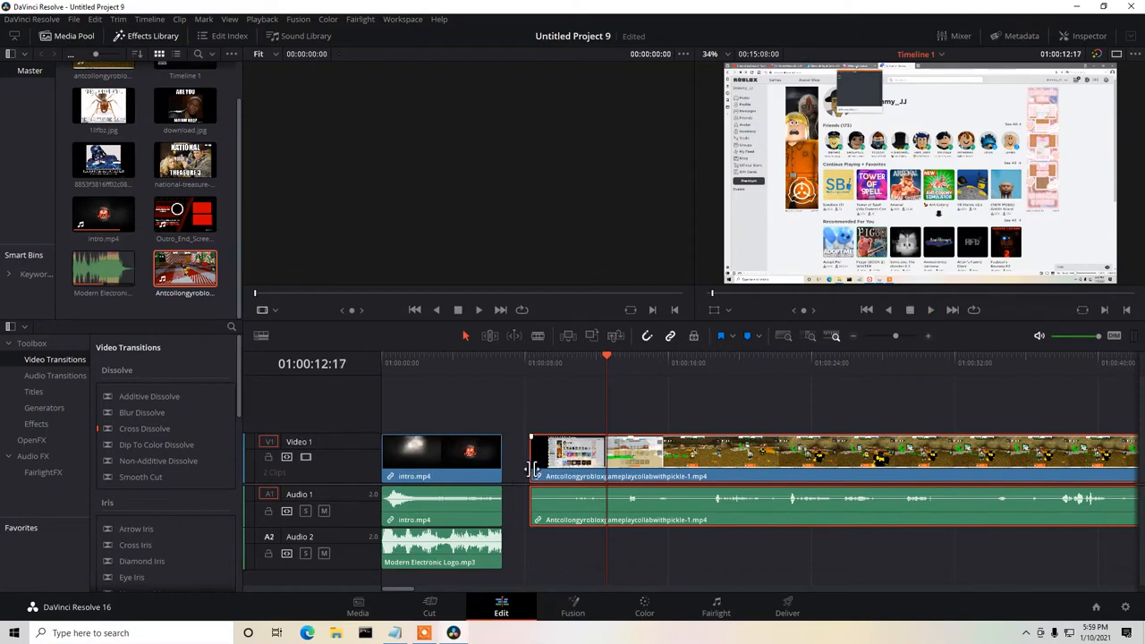
drag(532, 470, 621, 473)
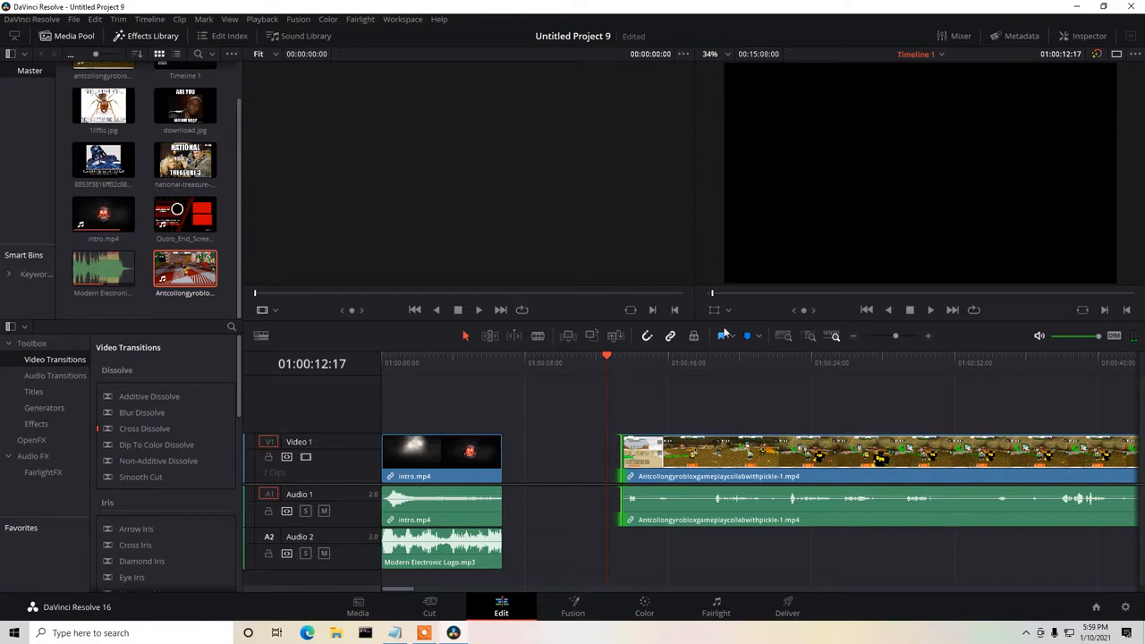
click(929, 311)
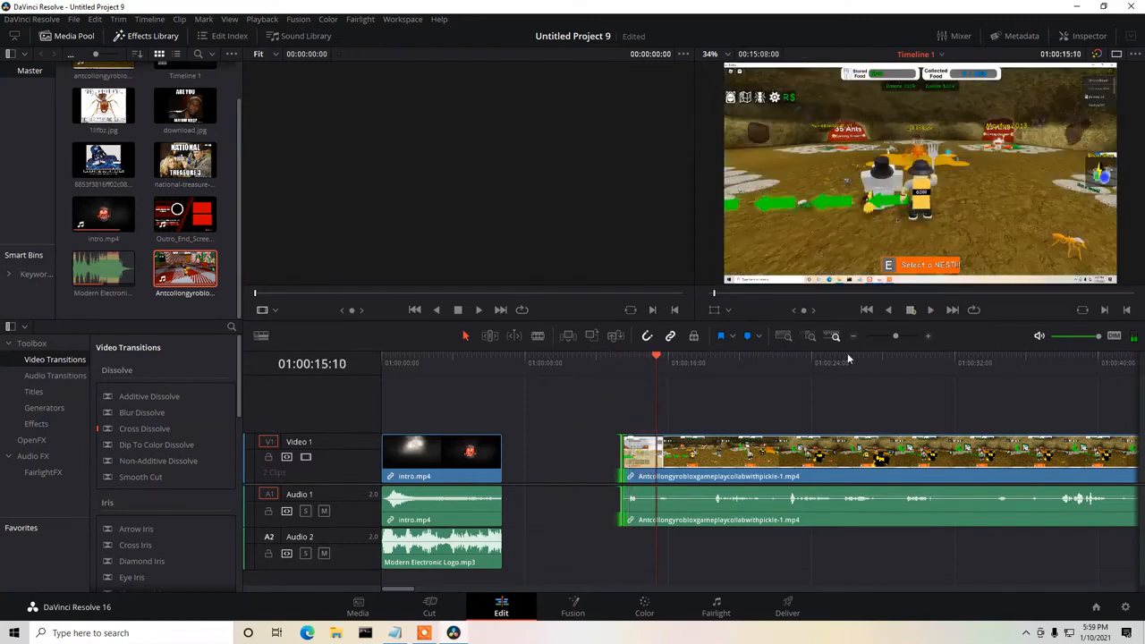
drag(623, 463, 676, 462)
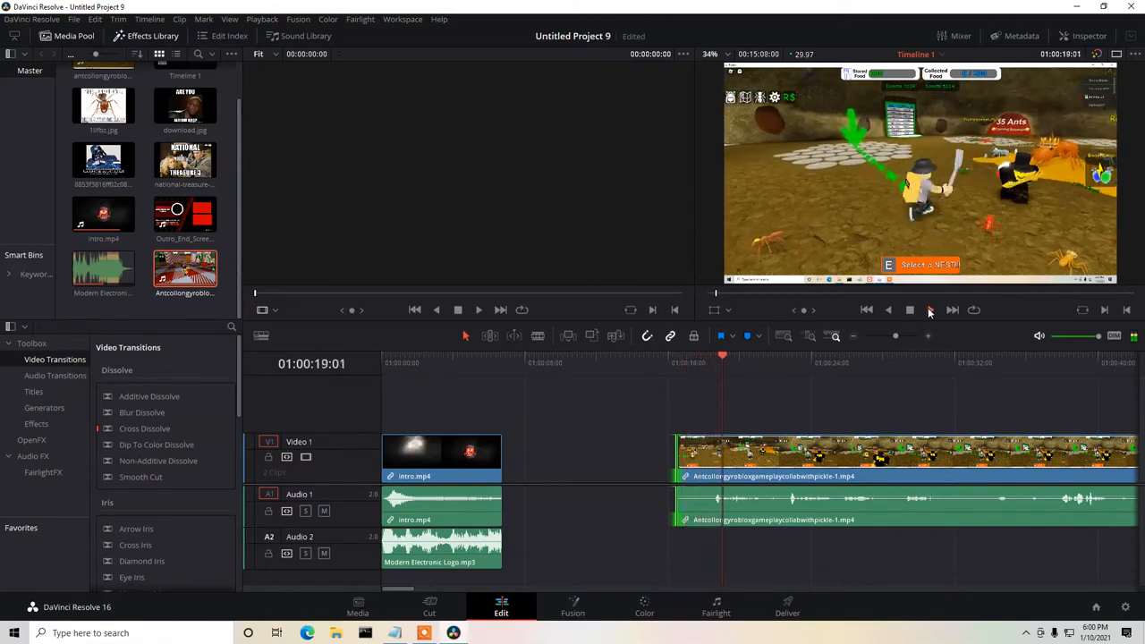
Trim the gameplay clip's start to 01:00:21:03, play the following seconds, and trim it further to about 01:00:23.
click(910, 310)
drag(689, 451, 777, 452)
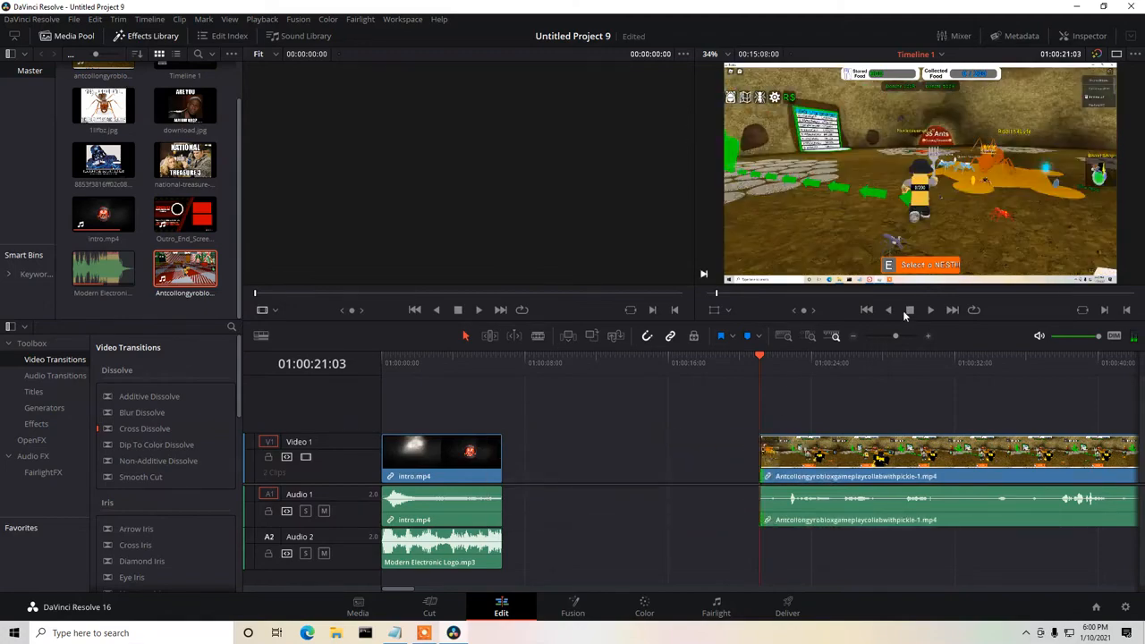
click(930, 311)
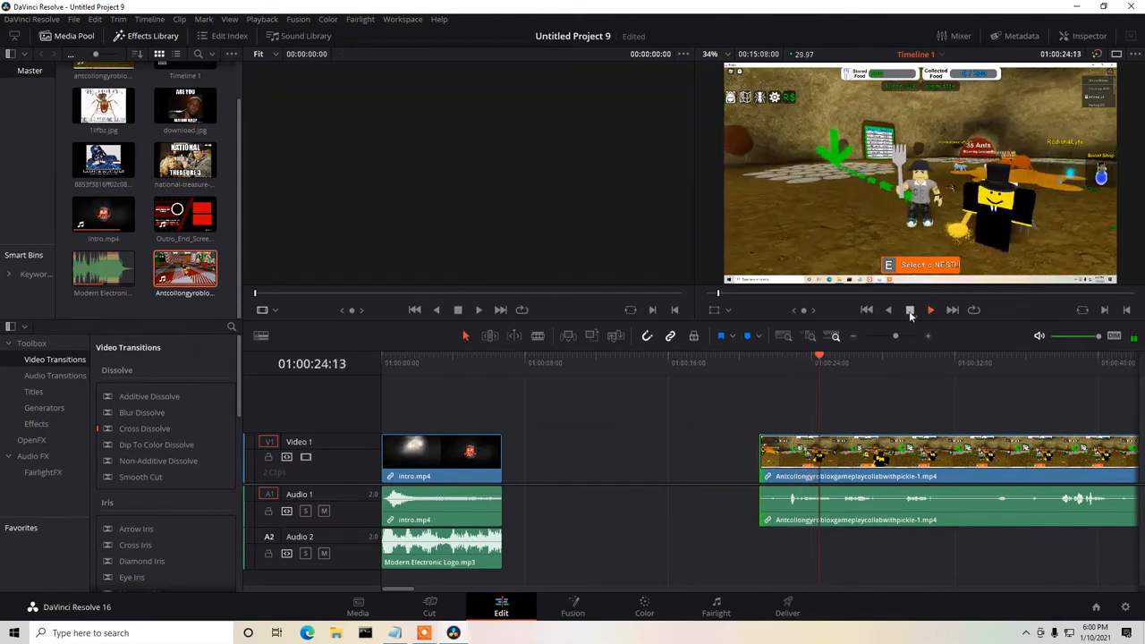
click(909, 309)
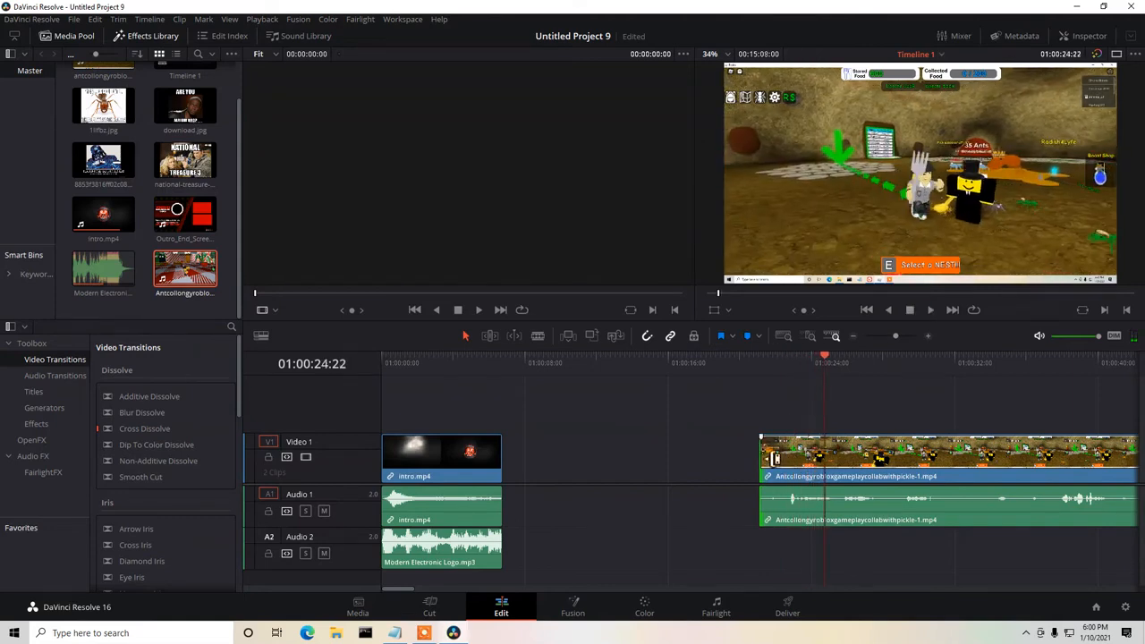
drag(770, 456, 792, 456)
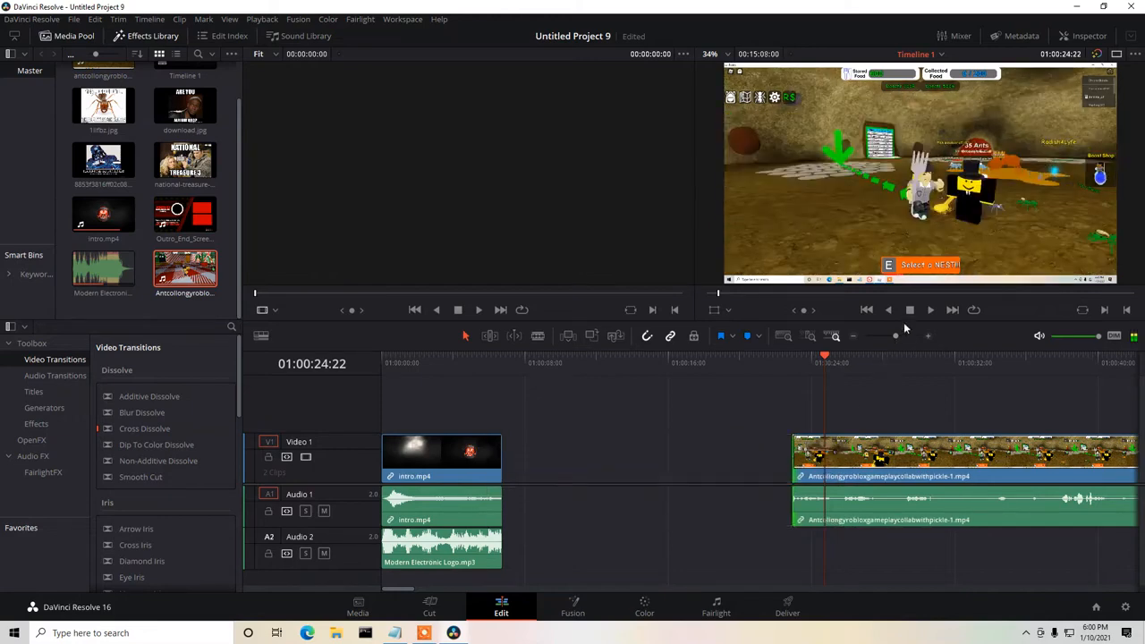
Play on through the gameplay clip and trim its start to about 01:00:26, then to 01:00:31:05.
click(931, 310)
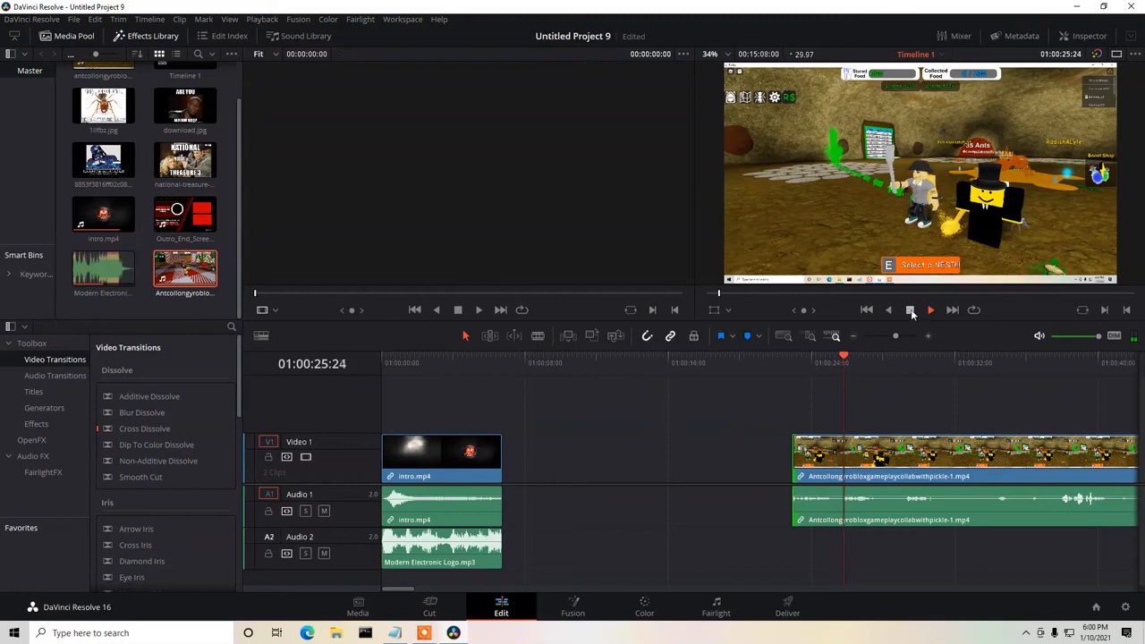
click(909, 310)
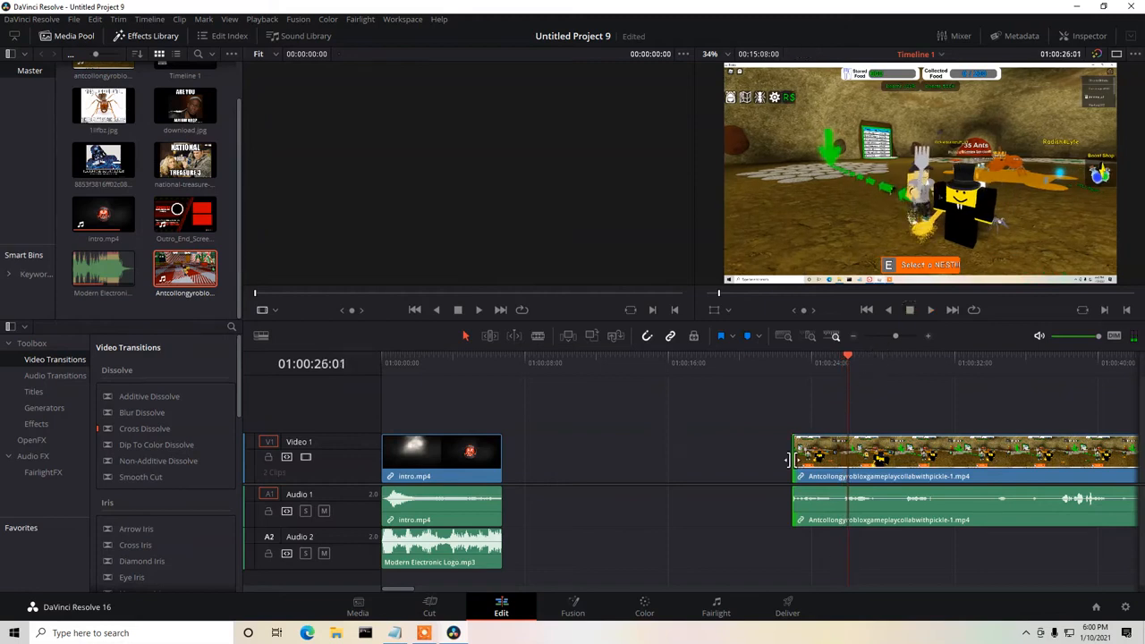
drag(793, 459, 842, 457)
click(931, 311)
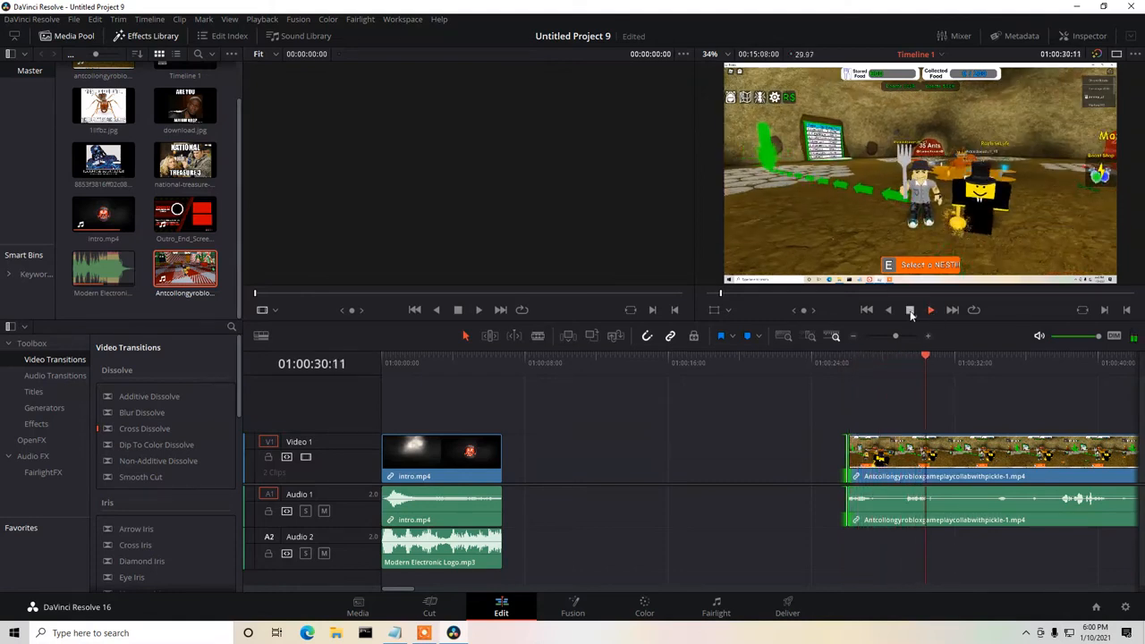
click(910, 310)
drag(854, 447, 940, 443)
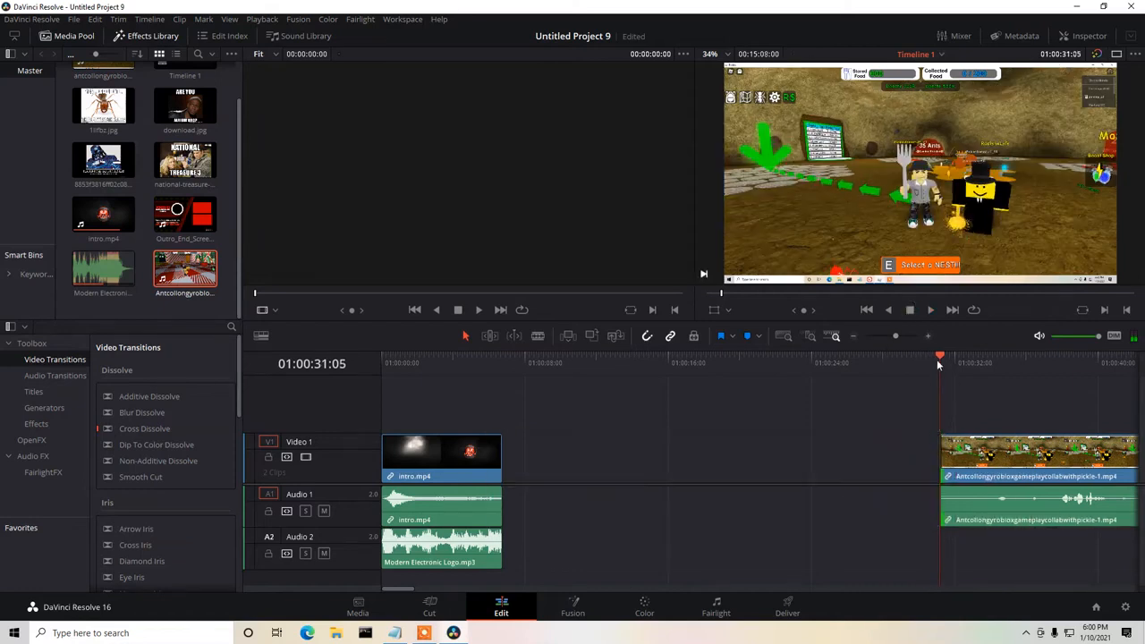
Review more gameplay, trim the clip's start to about 01:00:38, and move the clip back to start near 01:00:22.
click(930, 311)
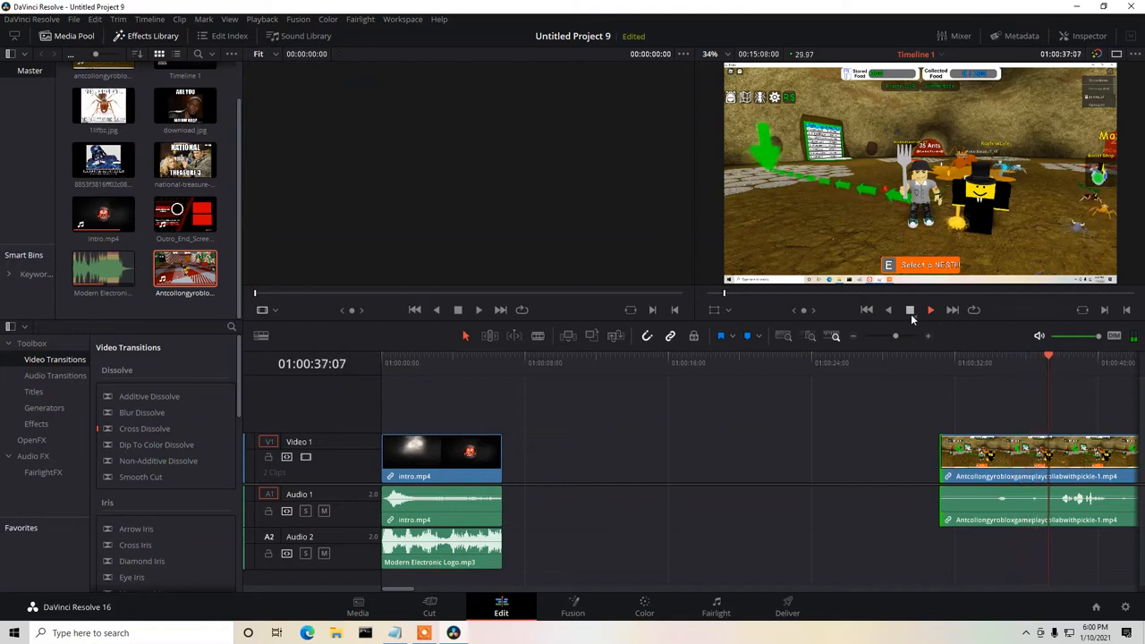
click(911, 315)
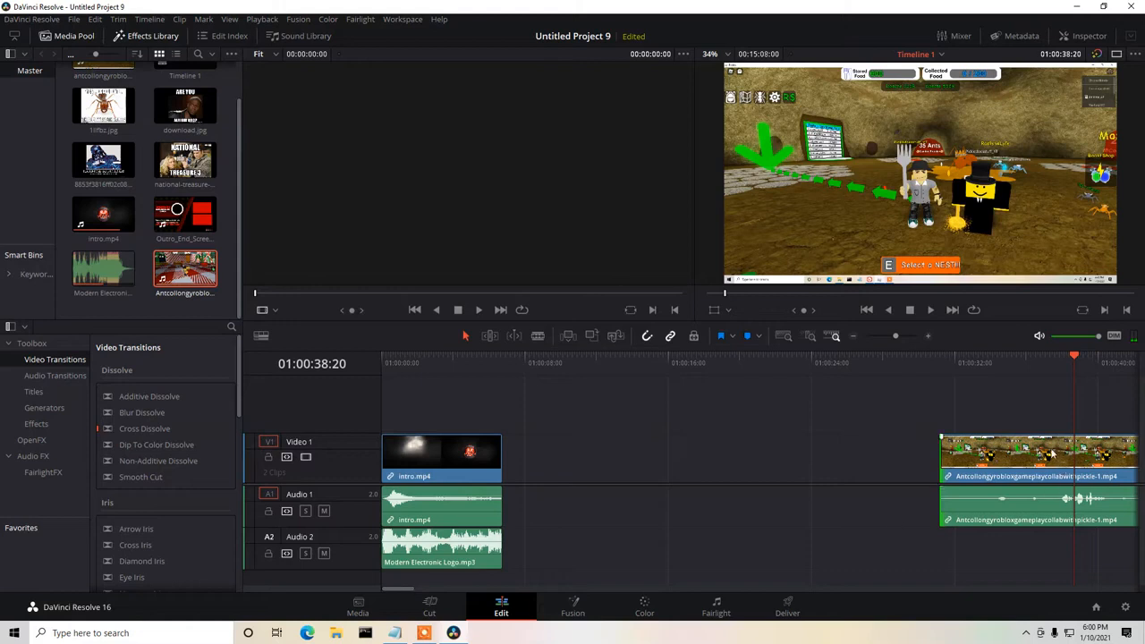
drag(951, 460, 1075, 469)
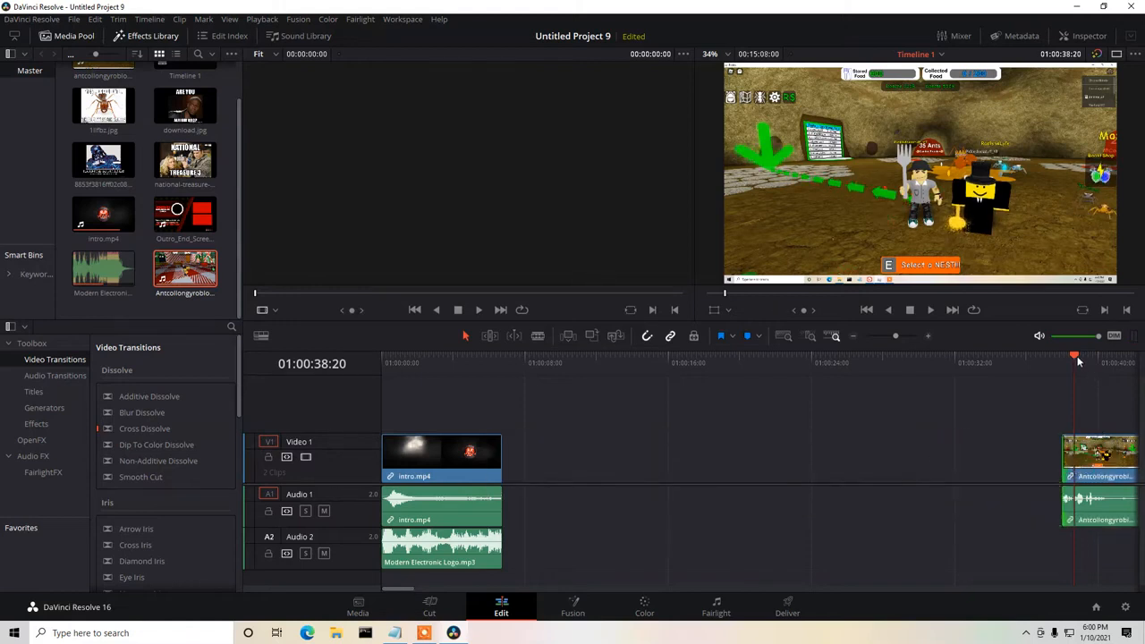
drag(1074, 360, 783, 361)
drag(1107, 449, 826, 449)
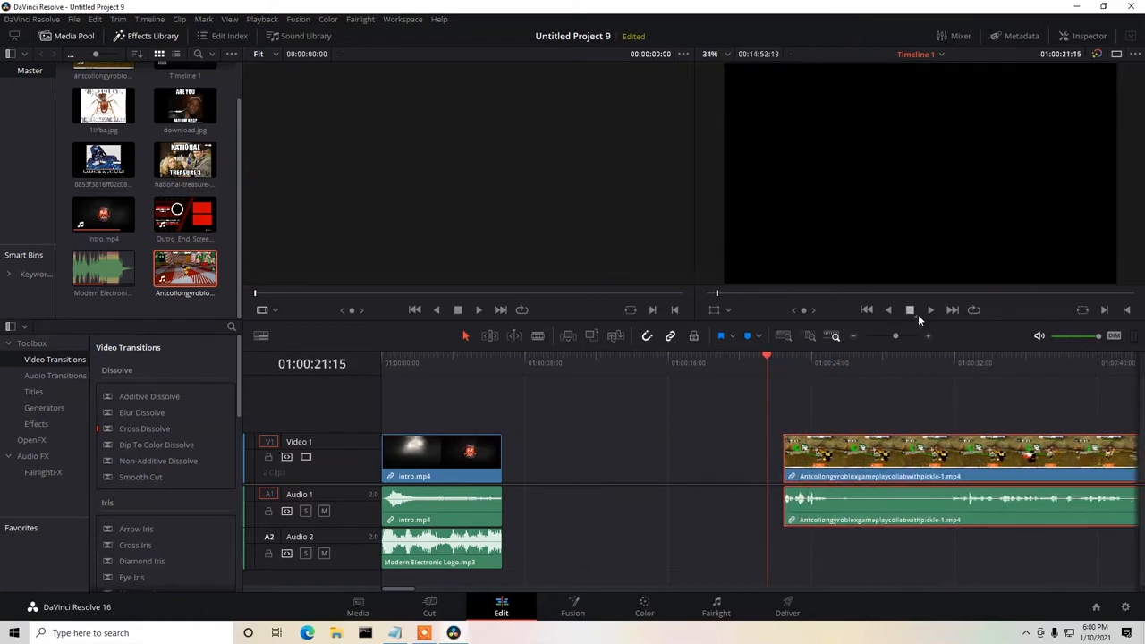
Preview the repositioned gameplay clip and trim its start to about 01:00:26.
click(931, 311)
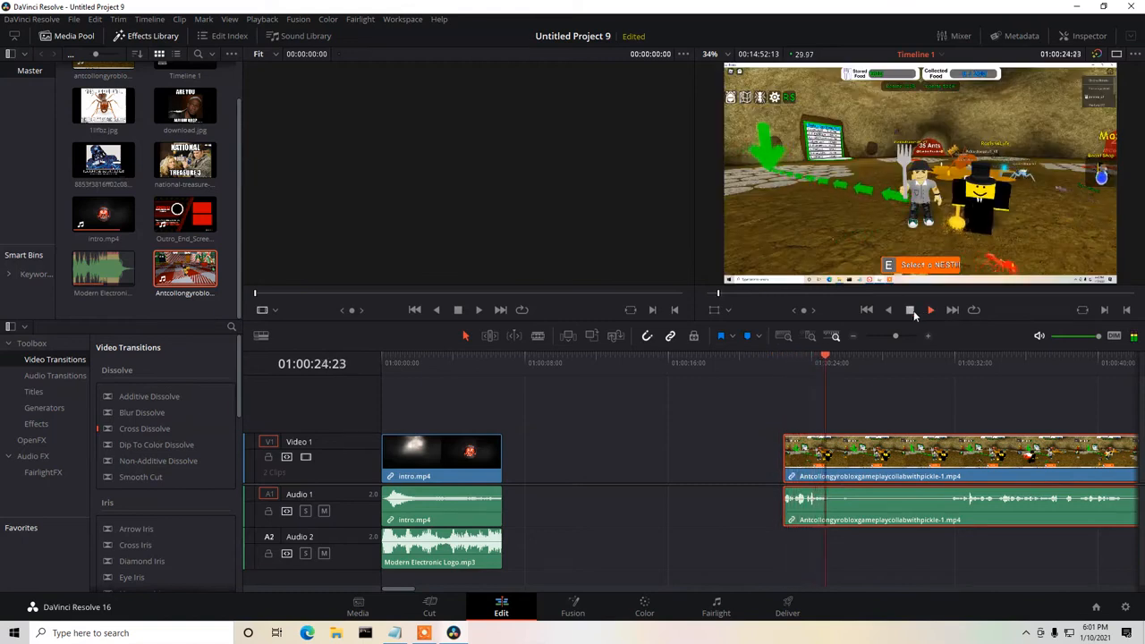
click(910, 310)
drag(784, 457, 852, 452)
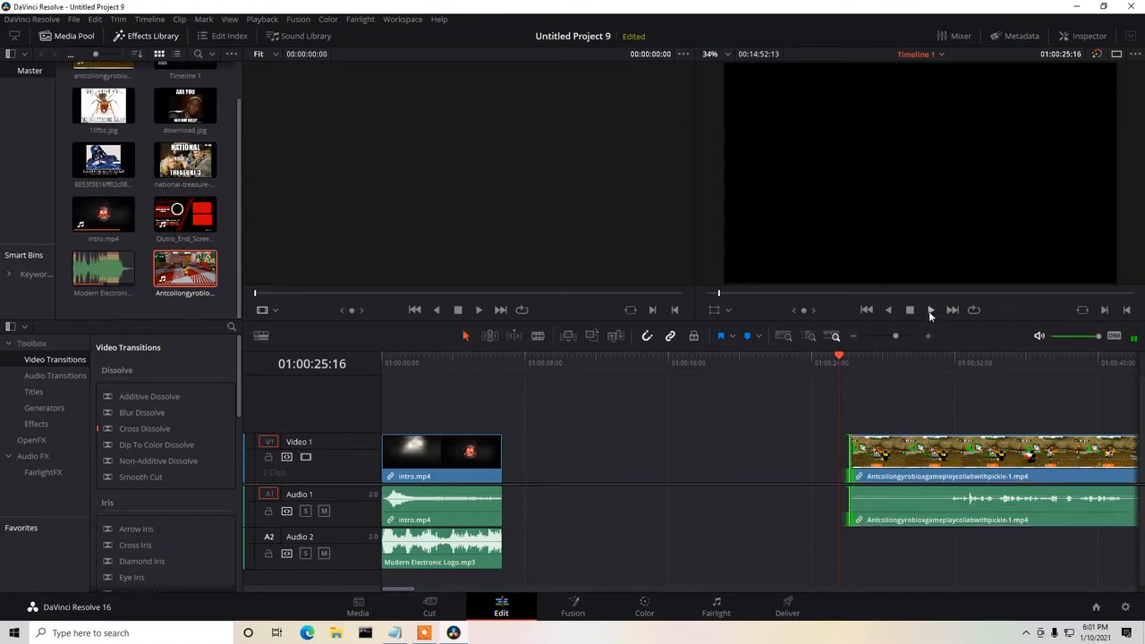
Play on past the quiet stretch, trim the gameplay clip's start to about 01:00:32, and replay the new opening.
click(931, 310)
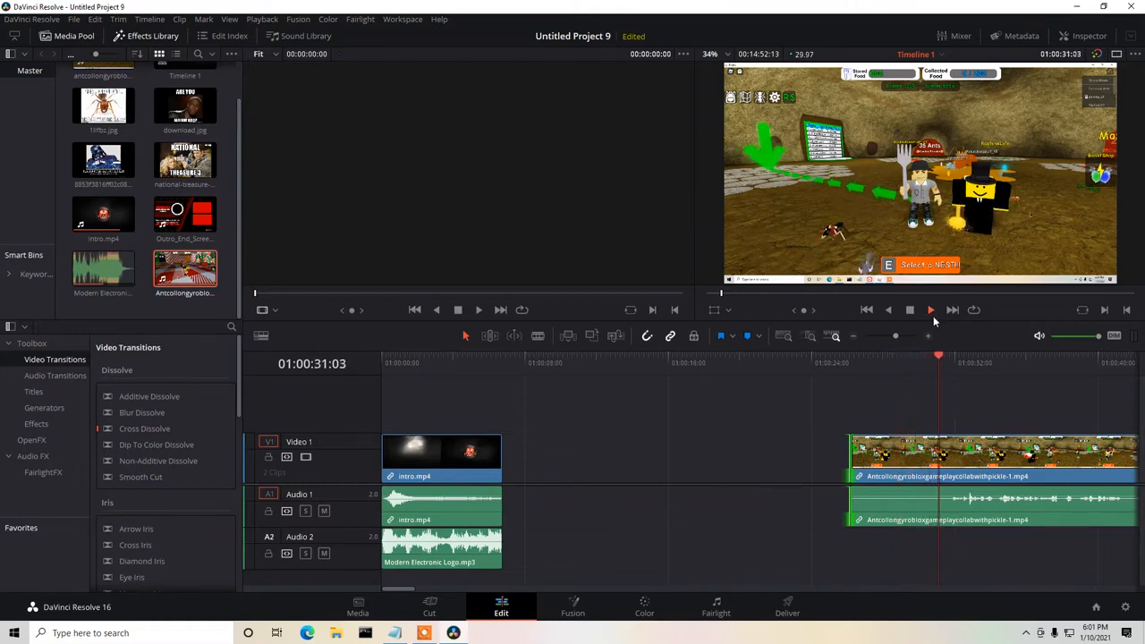
click(909, 310)
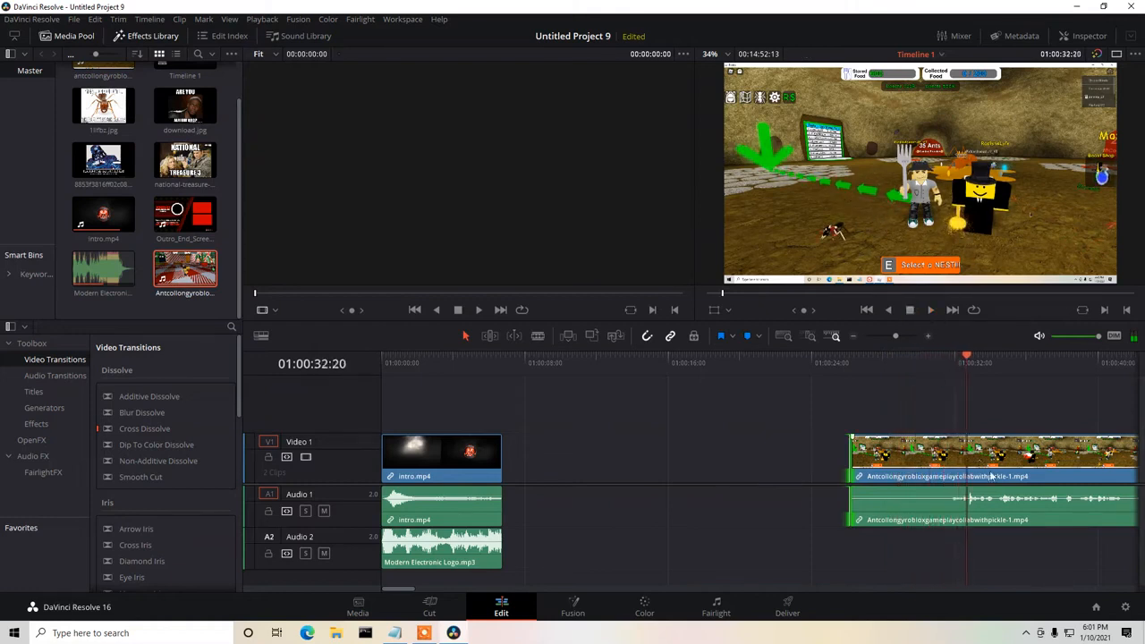
drag(848, 460, 950, 462)
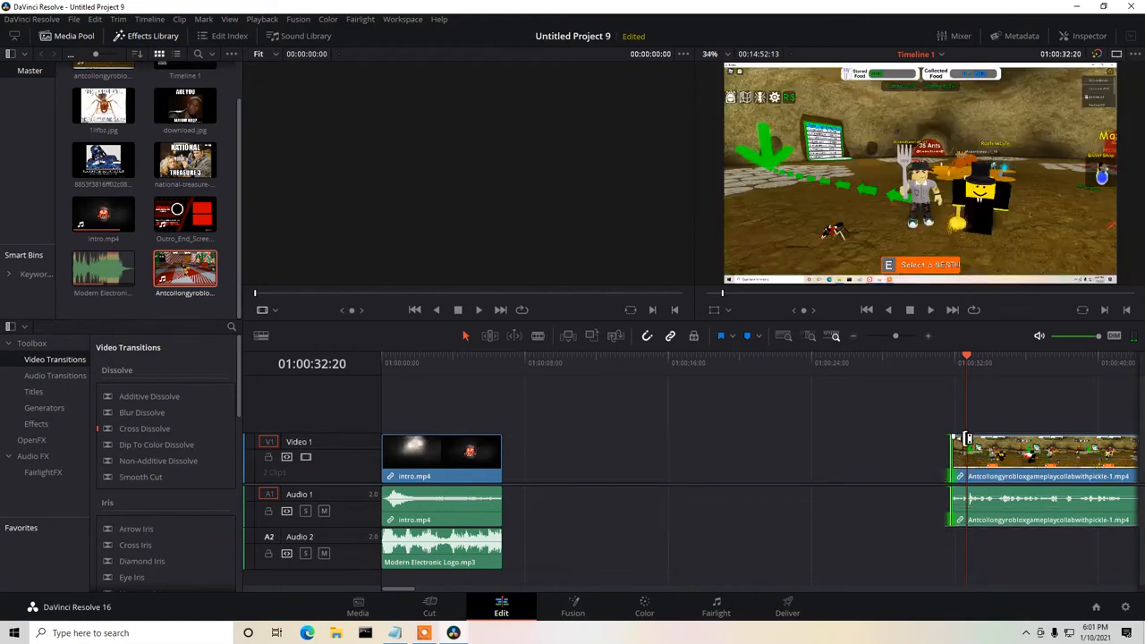
drag(968, 361, 927, 361)
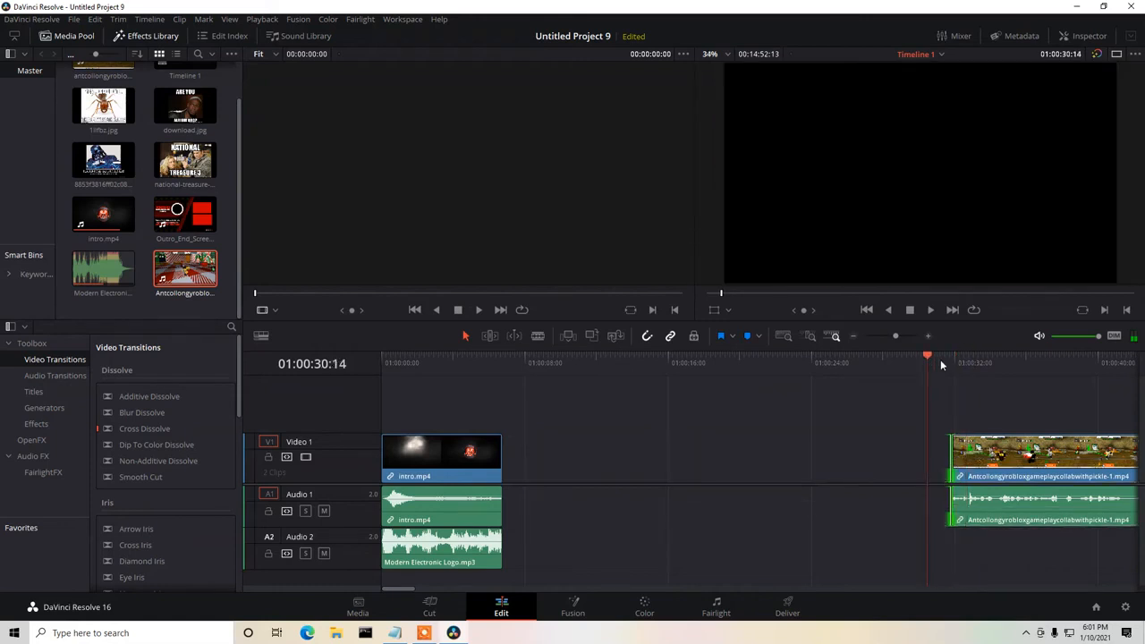
click(931, 311)
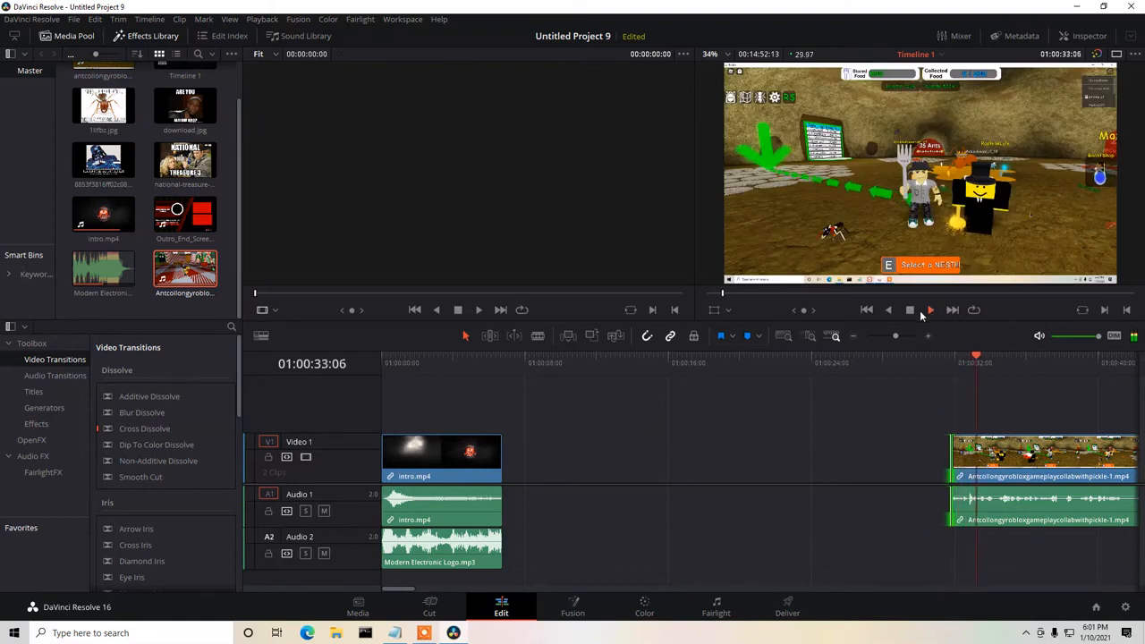
click(911, 310)
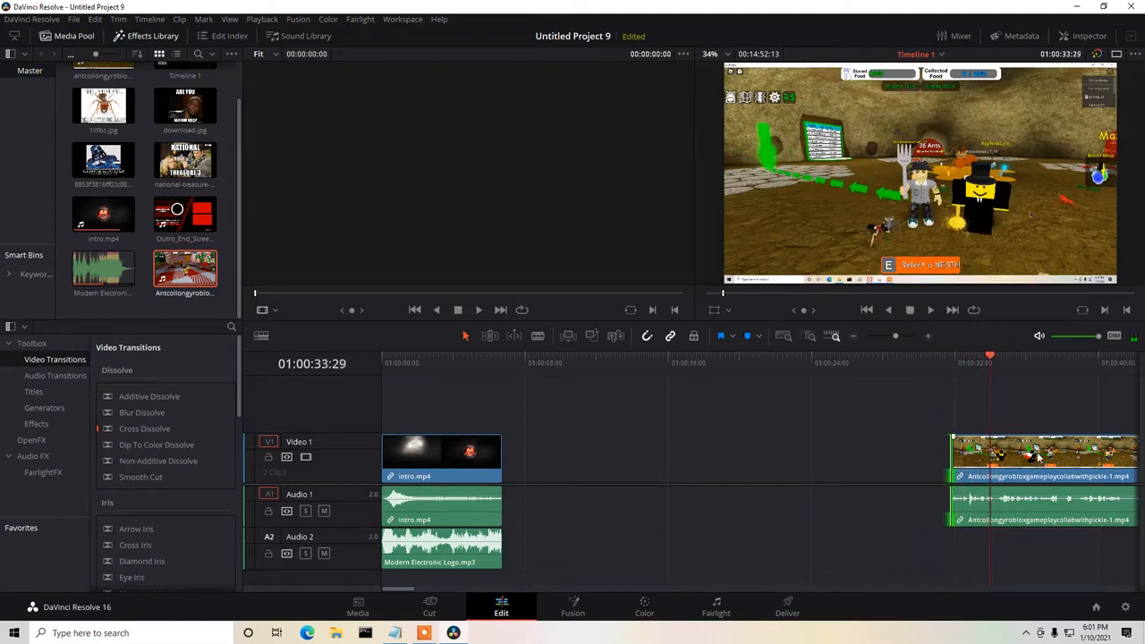
Move the gameplay clip to start directly after the intro at about 01:00:06:23 and preview the join.
drag(1042, 476, 590, 486)
drag(975, 362, 509, 368)
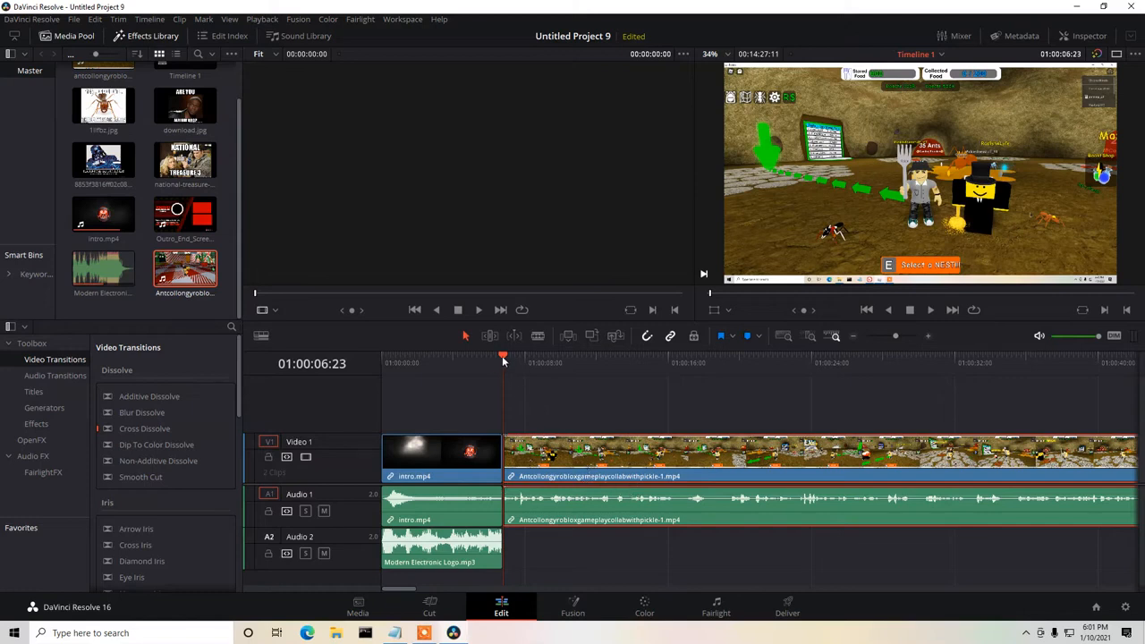
drag(503, 359, 489, 359)
click(930, 310)
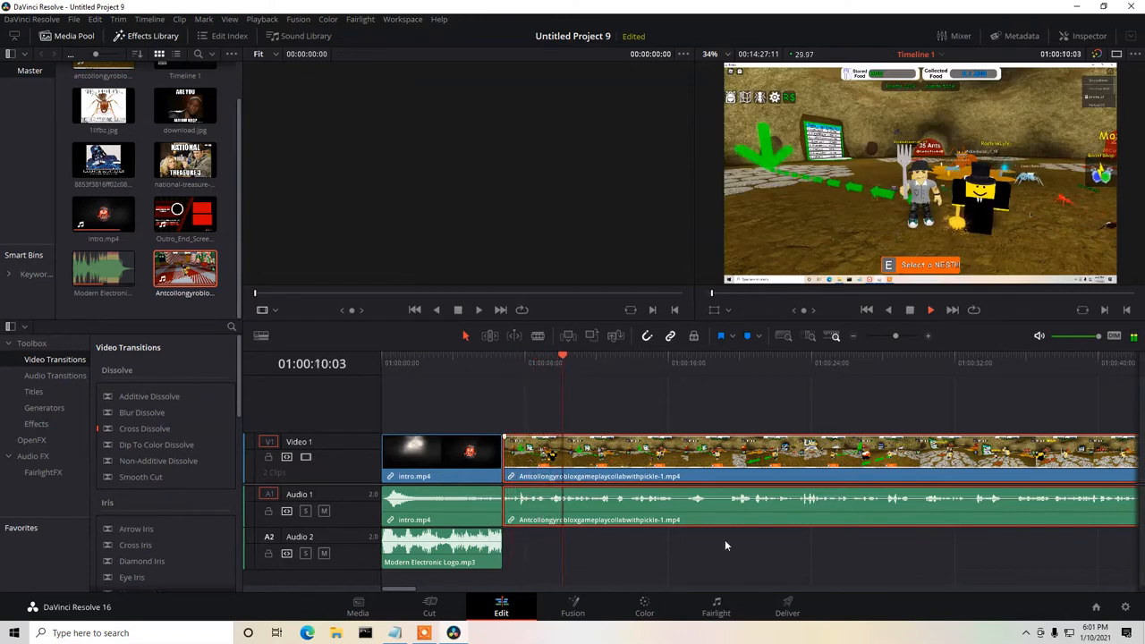
click(909, 310)
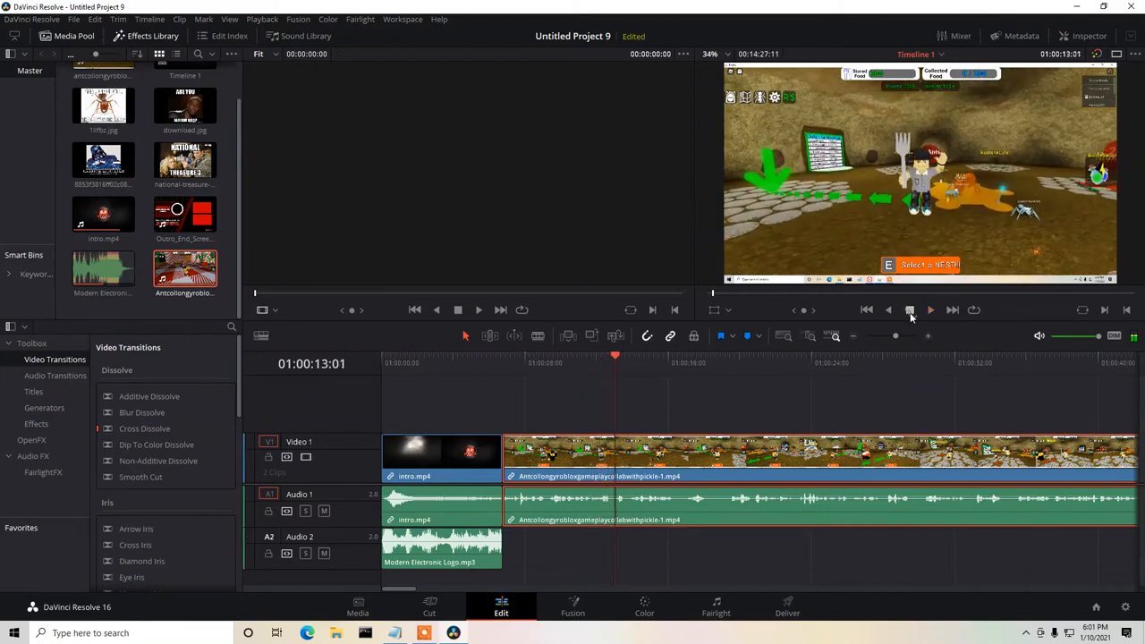
Review the editing notes in Notepad, starting from the "start 40sec" line, and return to the timeline.
click(395, 632)
drag(626, 424, 383, 249)
drag(339, 290, 150, 286)
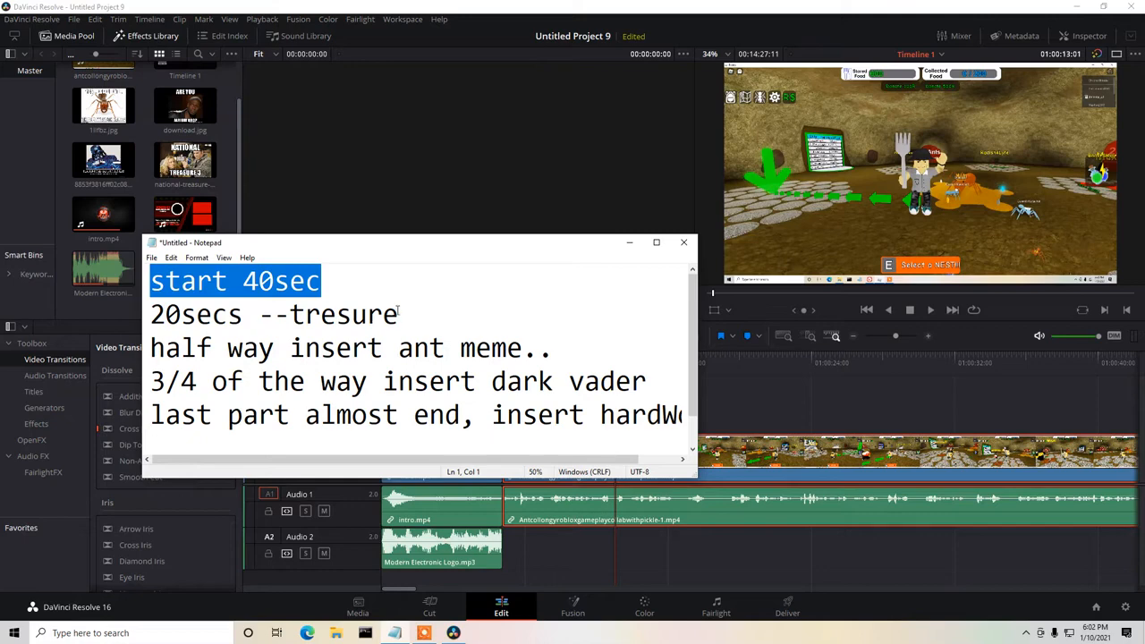
click(631, 244)
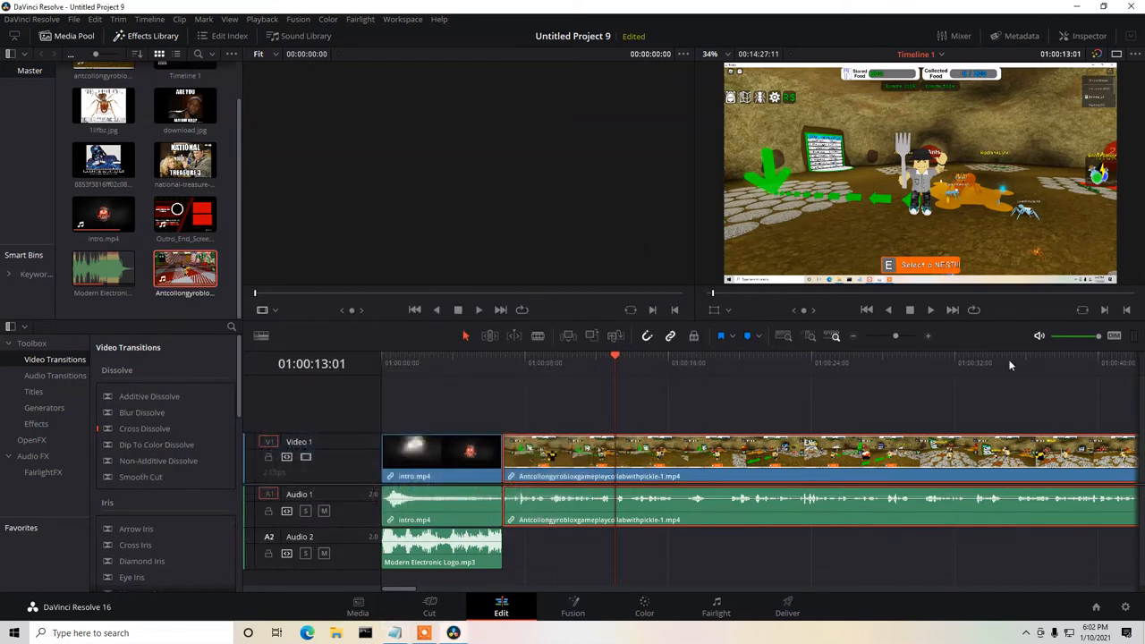
Preview the gameplay to find the treasure cue and place the national-treasure image on Video 2 at 01:00:24:15.
click(930, 308)
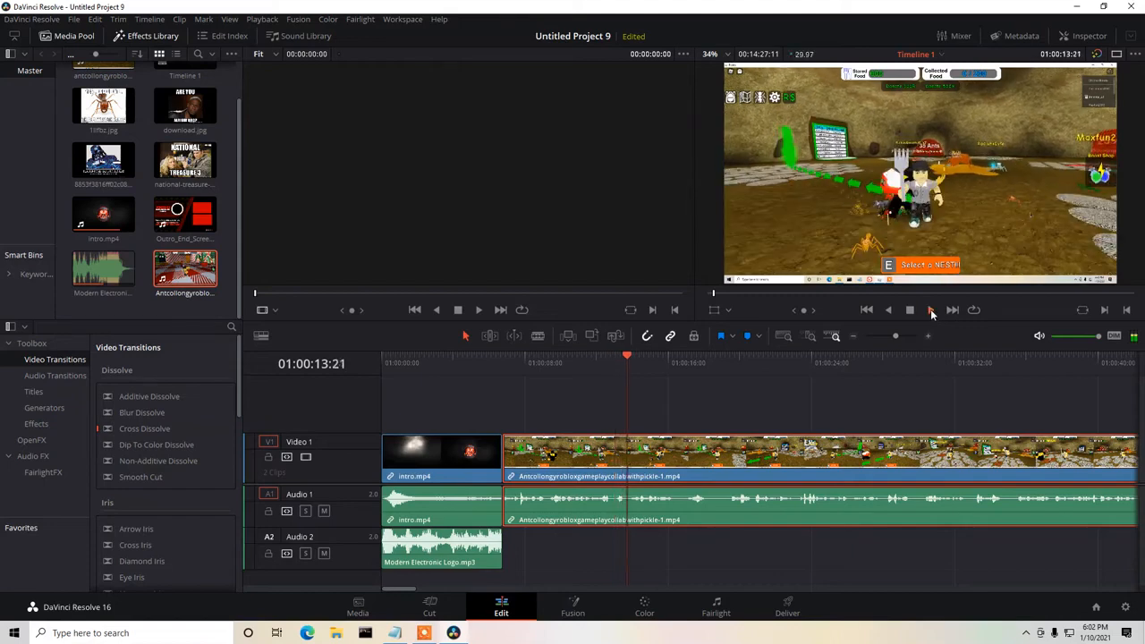
click(910, 311)
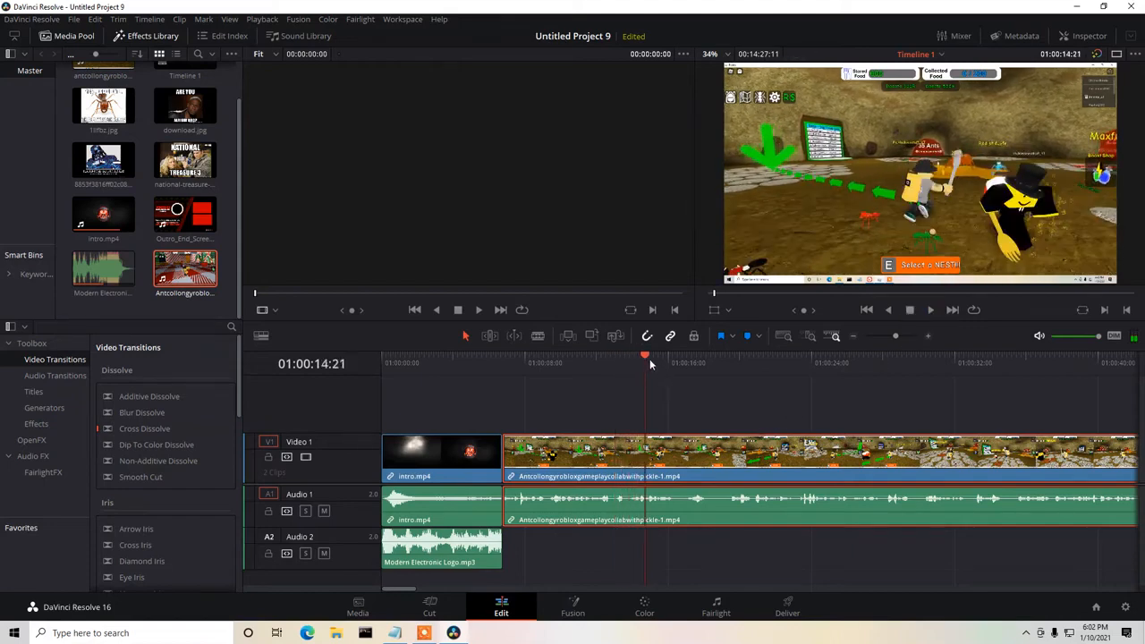
drag(645, 355, 811, 375)
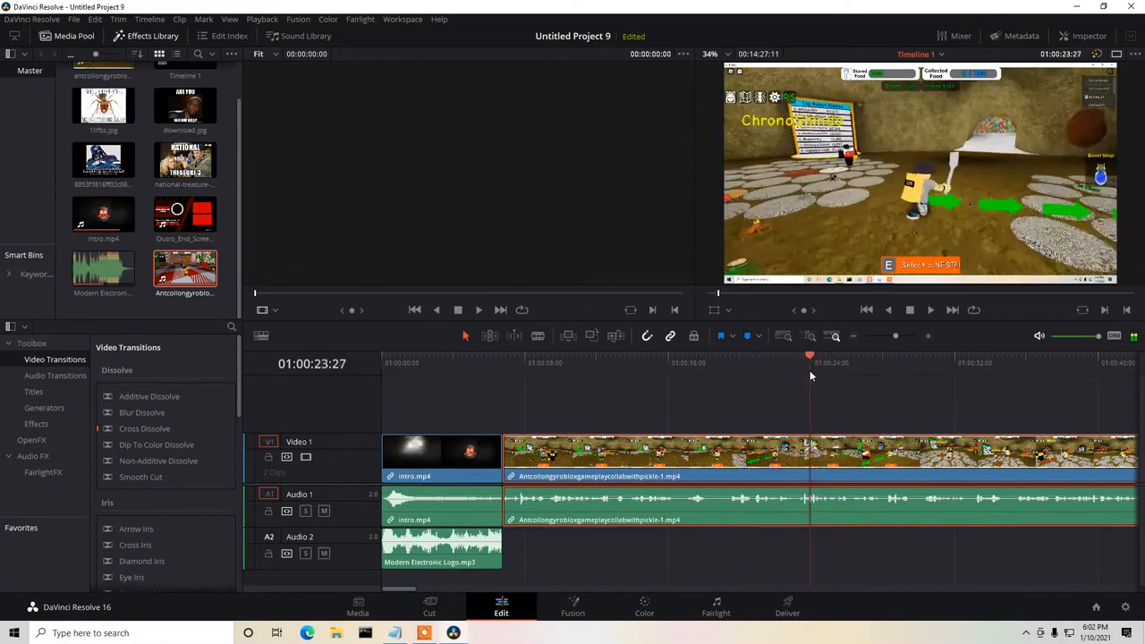
click(931, 310)
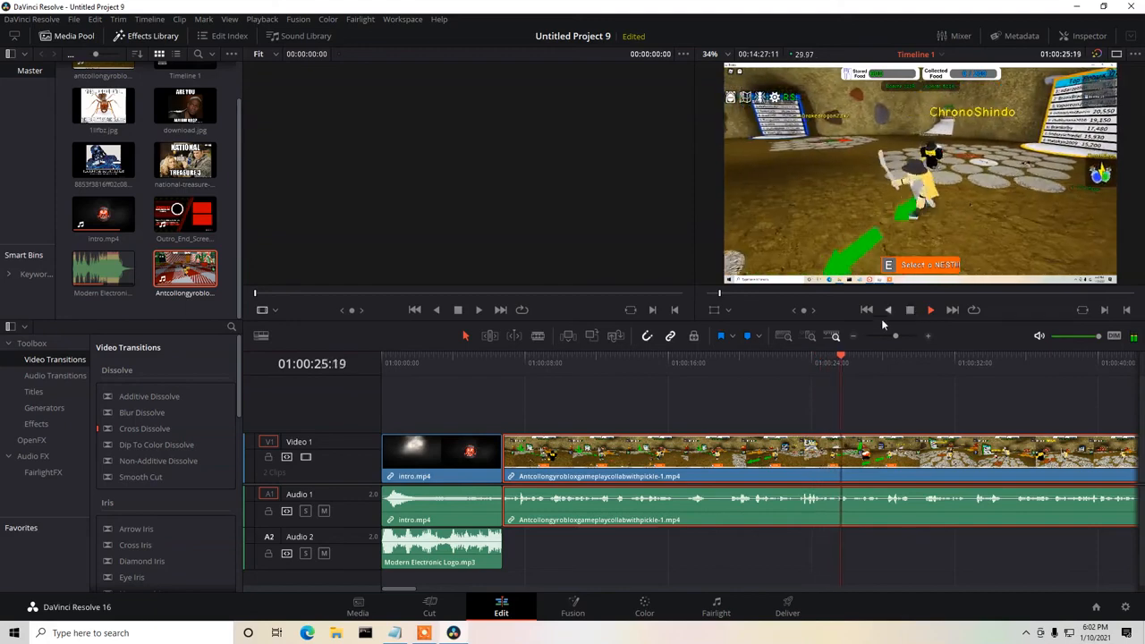
click(910, 310)
click(783, 363)
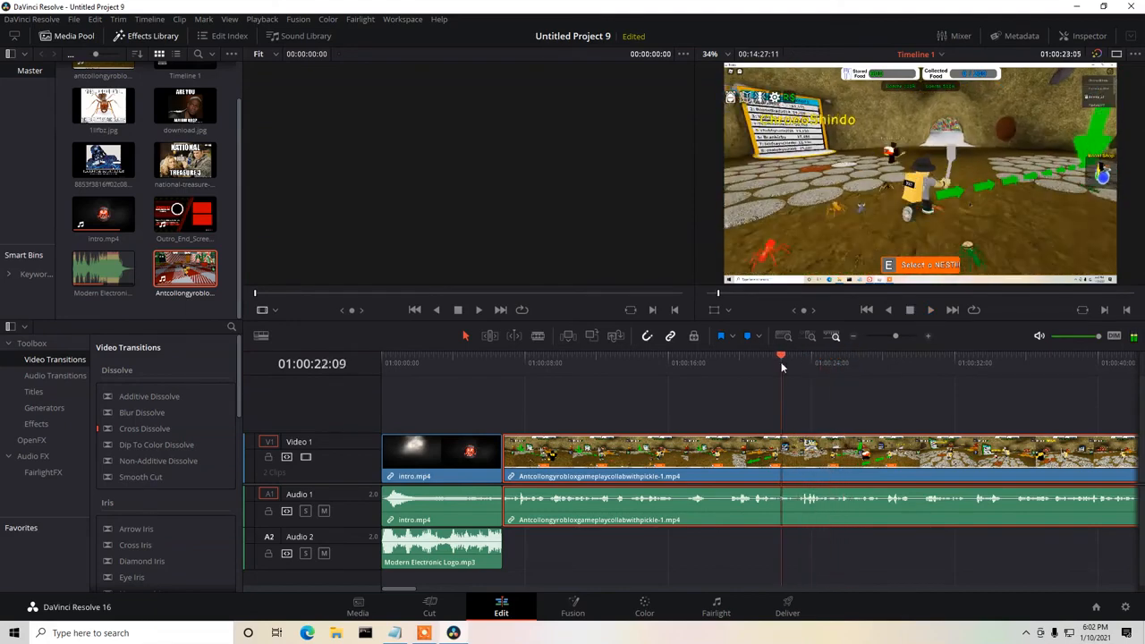
drag(781, 367, 780, 366)
click(930, 310)
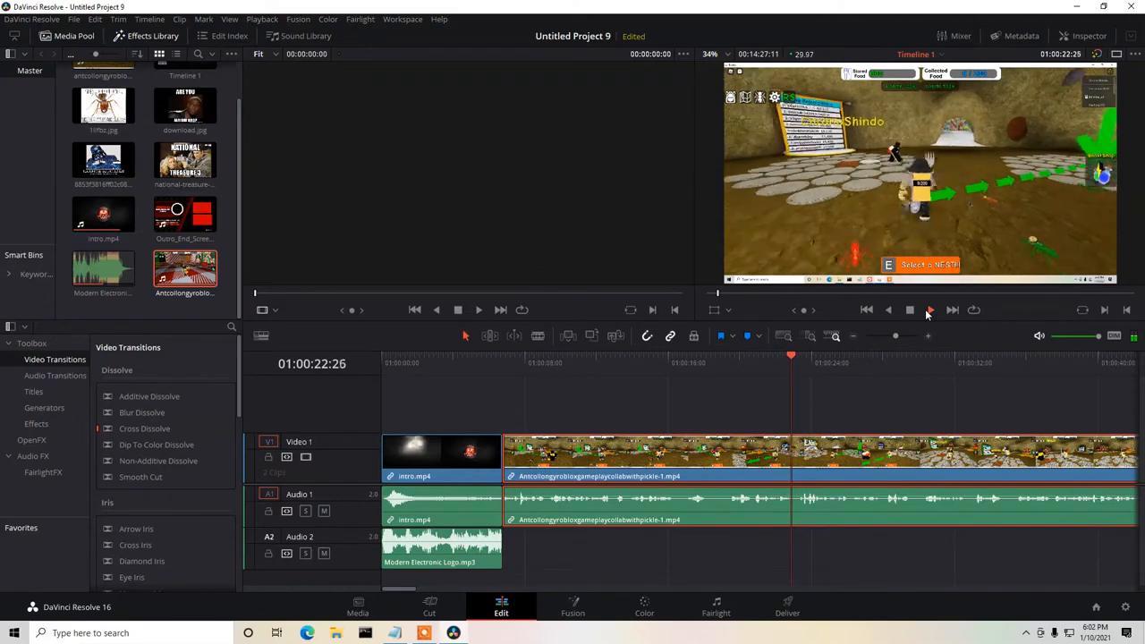
click(910, 309)
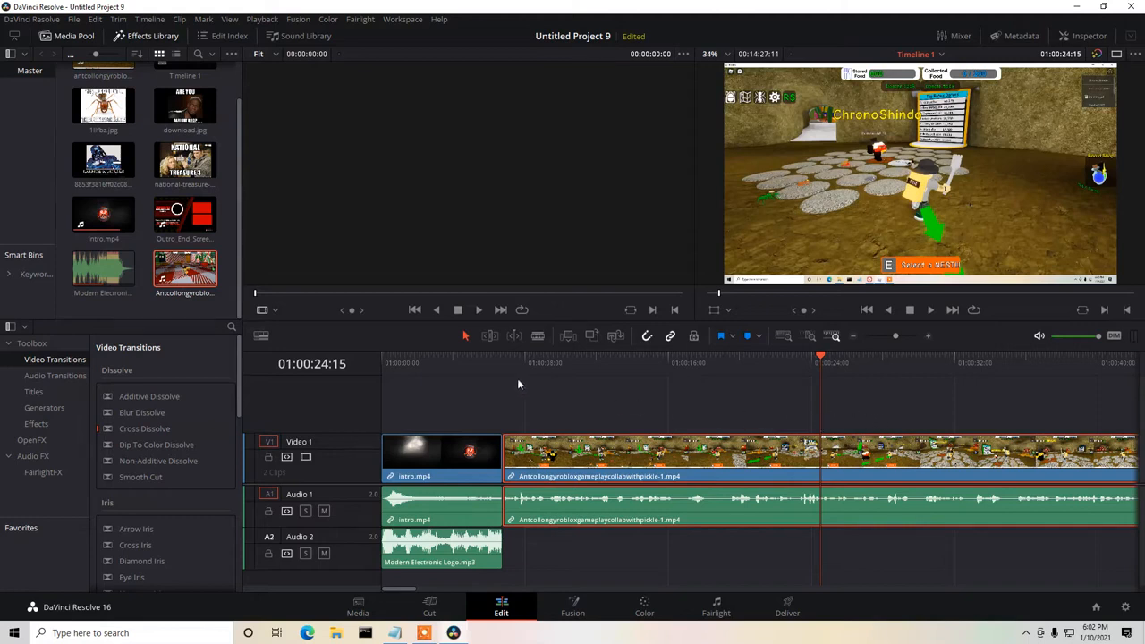
drag(184, 159, 879, 414)
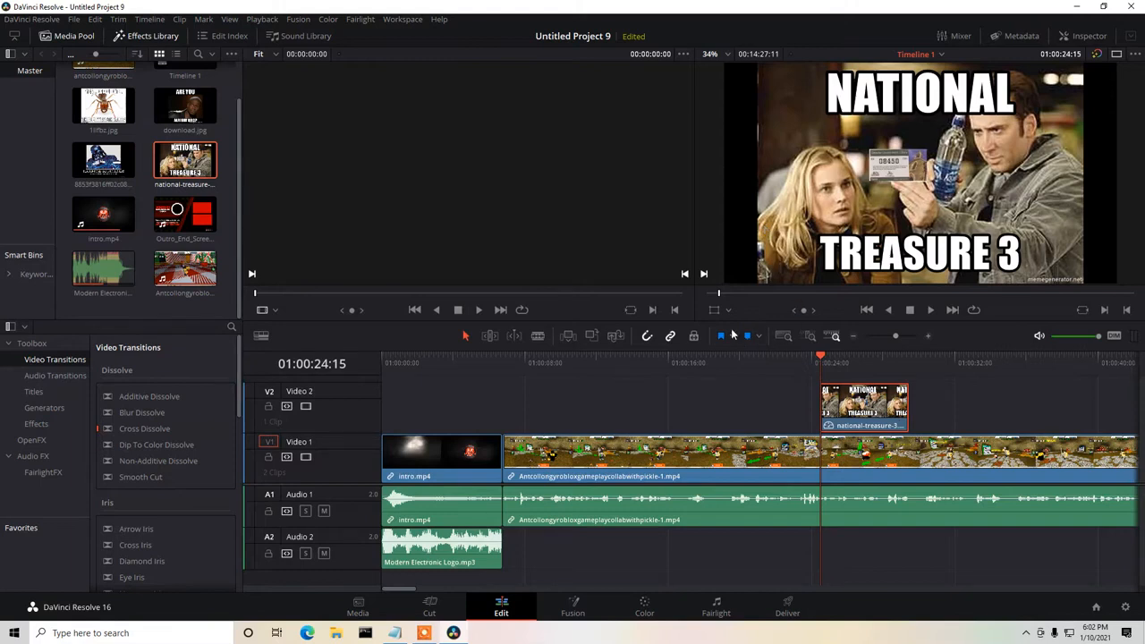
Scale the treasure image to a zoom of about 0.44 and place it in the lower-left area of the video frame.
click(729, 310)
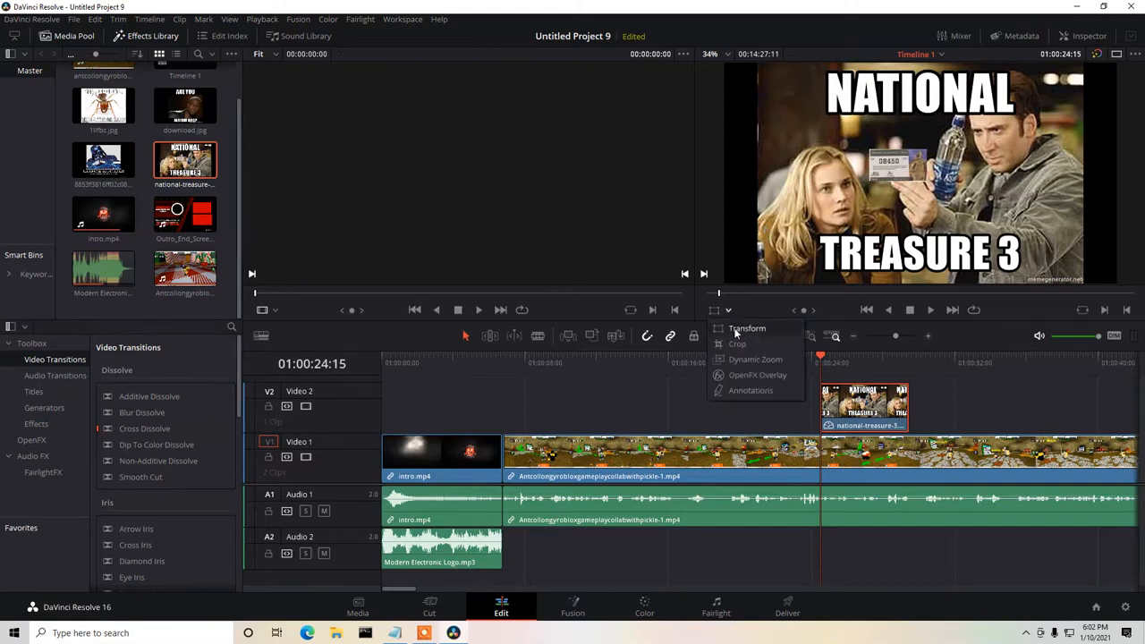
click(735, 329)
drag(759, 286, 848, 225)
drag(958, 166, 839, 212)
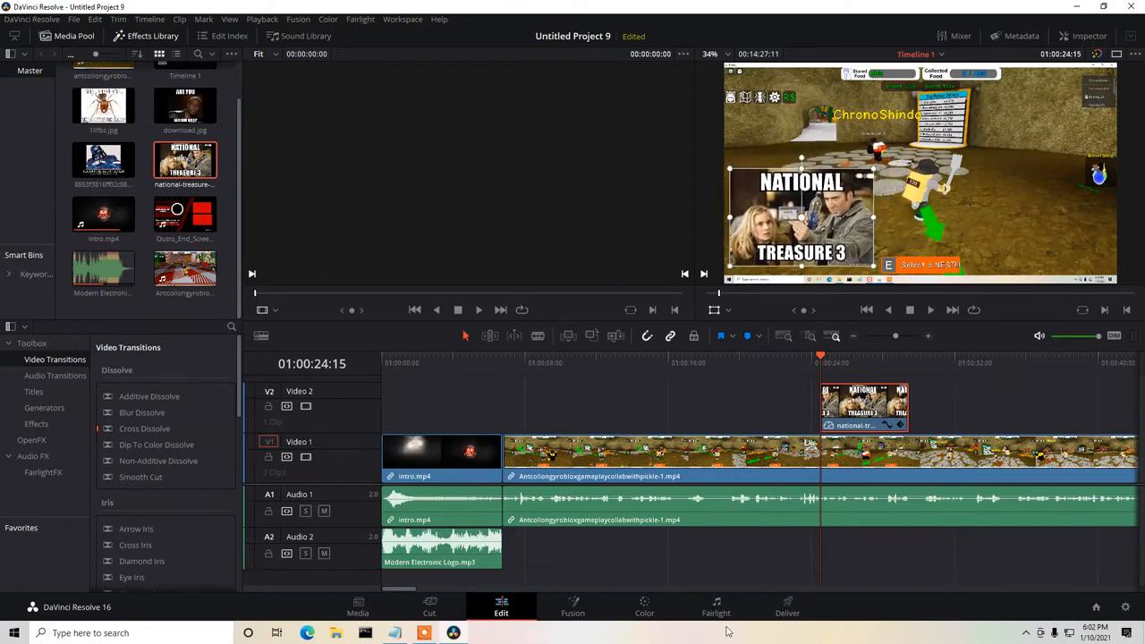
Shorten the treasure image to about 3 seconds and show its transform settings.
drag(411, 588, 427, 593)
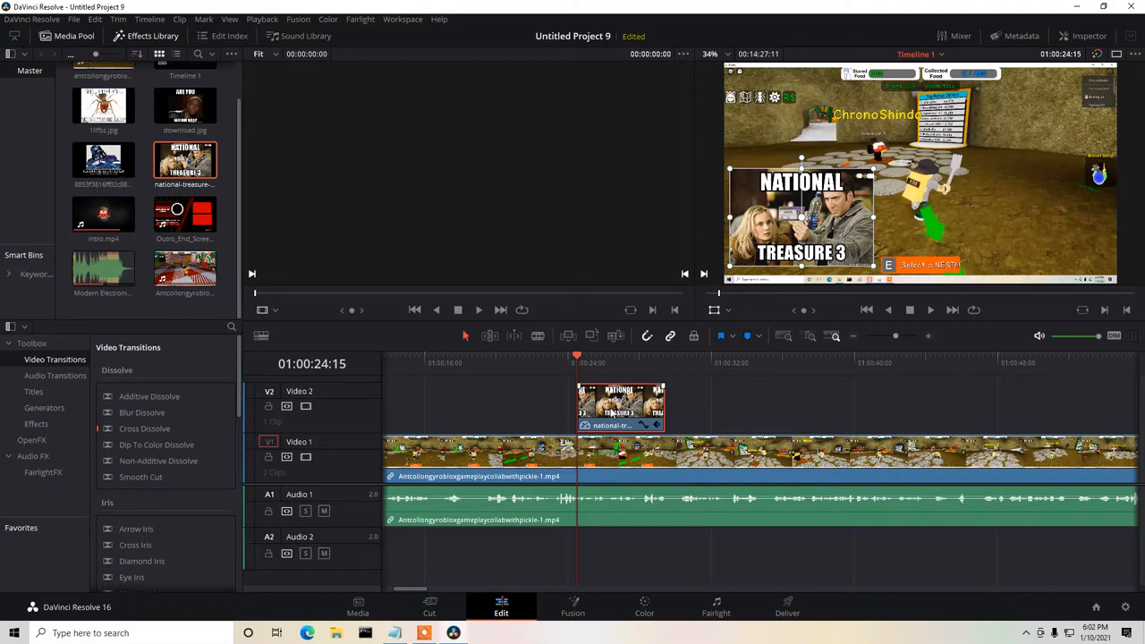
drag(664, 407, 634, 407)
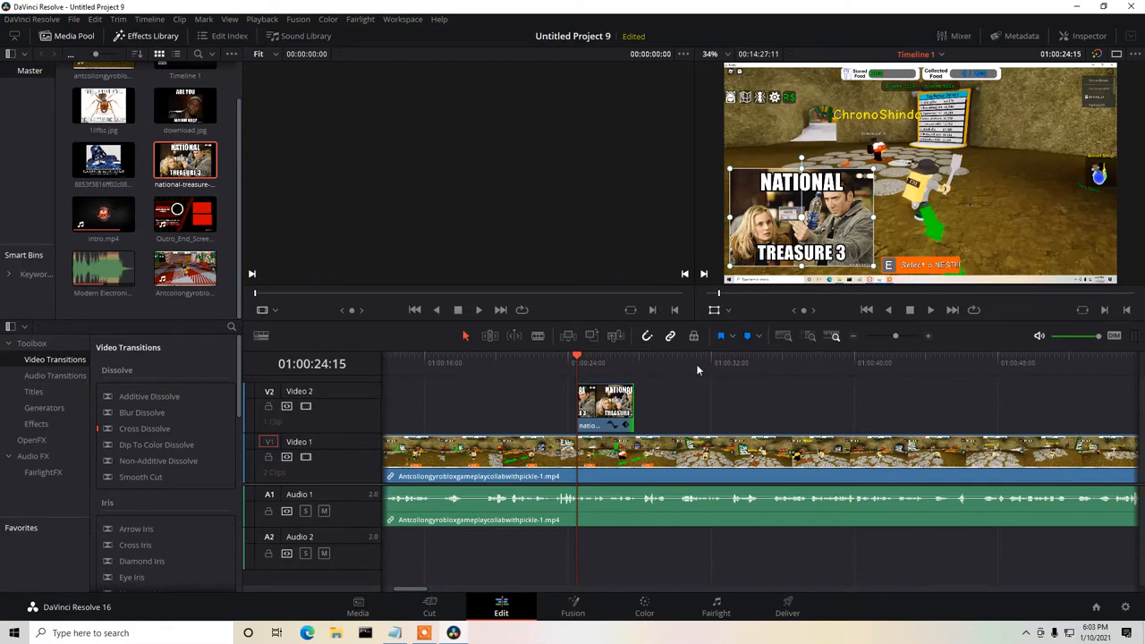
click(610, 408)
click(1085, 36)
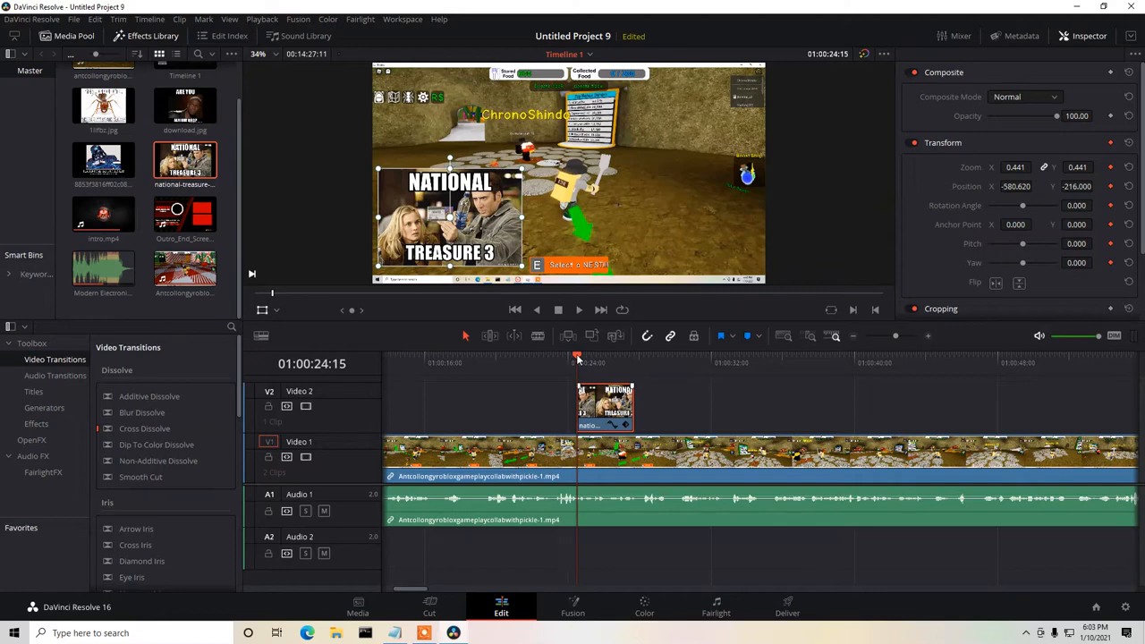
At 01:00:27:22, animate the treasure image to the frame's upper-right corner with zoom about 0.217 and position about 744, 339.
drag(577, 358, 626, 358)
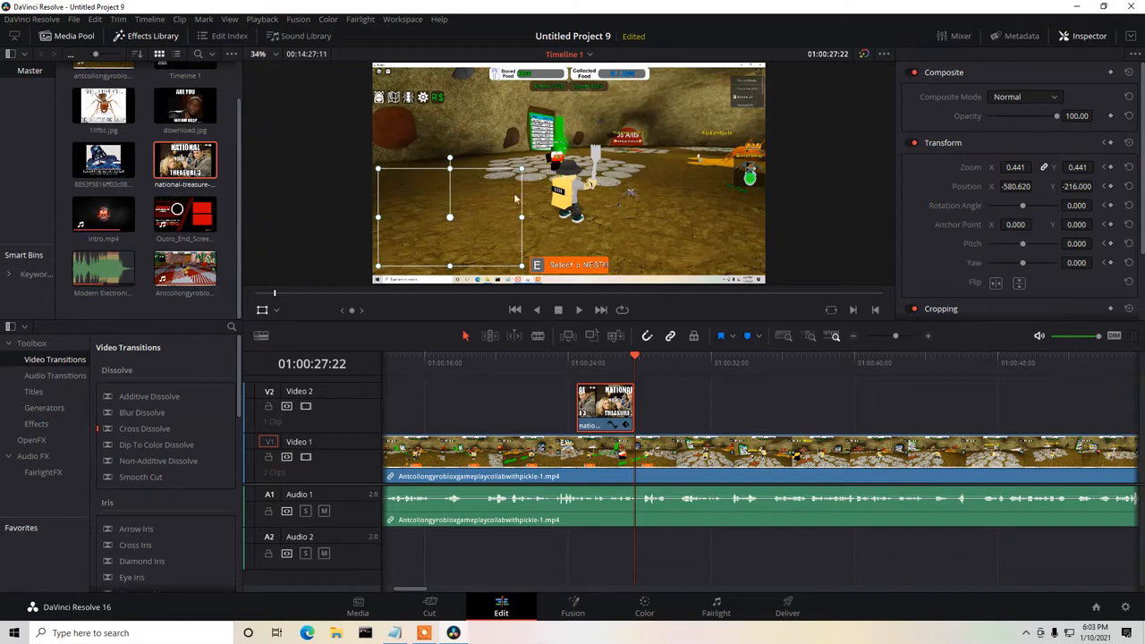
drag(483, 209, 686, 135)
drag(601, 186, 723, 108)
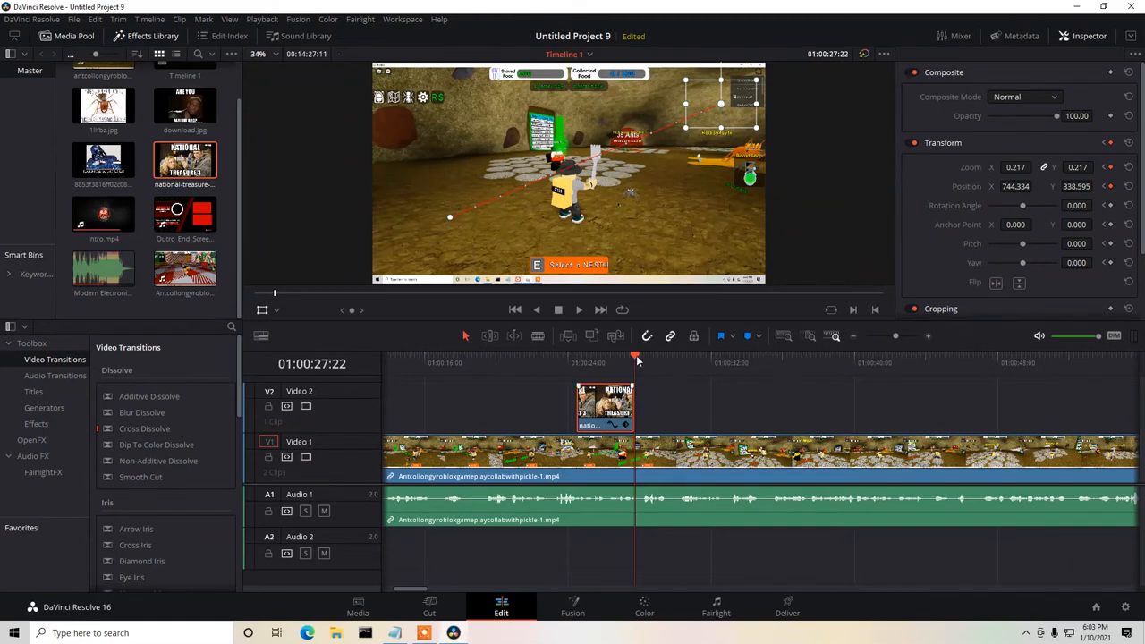
Play the treasure image's animation from just before it appears at about 01:00:23:11.
drag(638, 358, 556, 356)
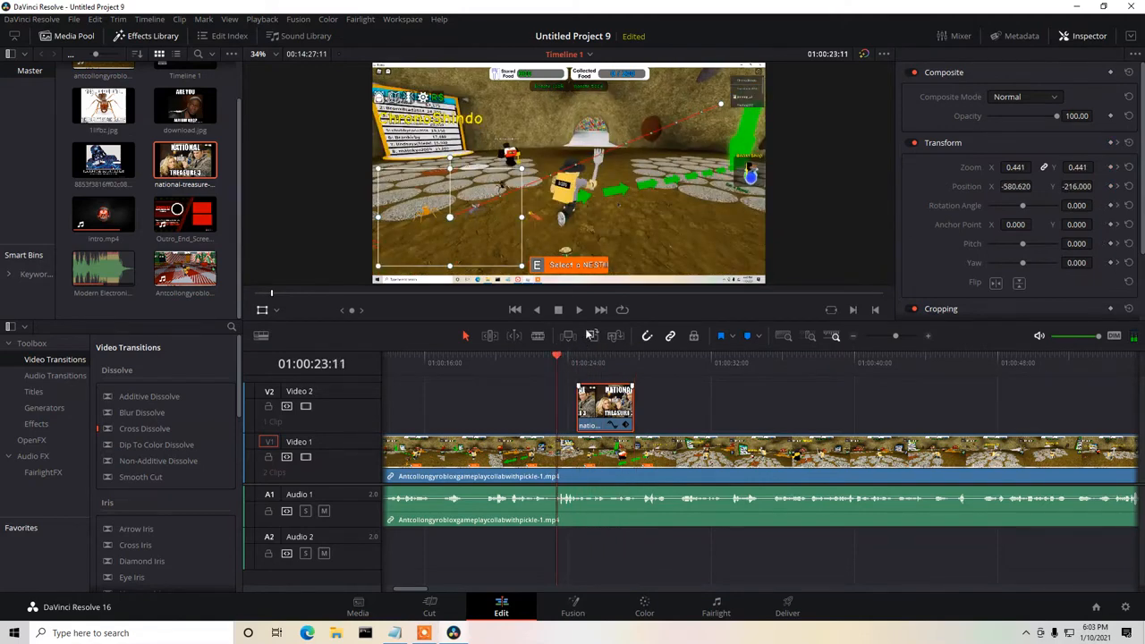
click(578, 313)
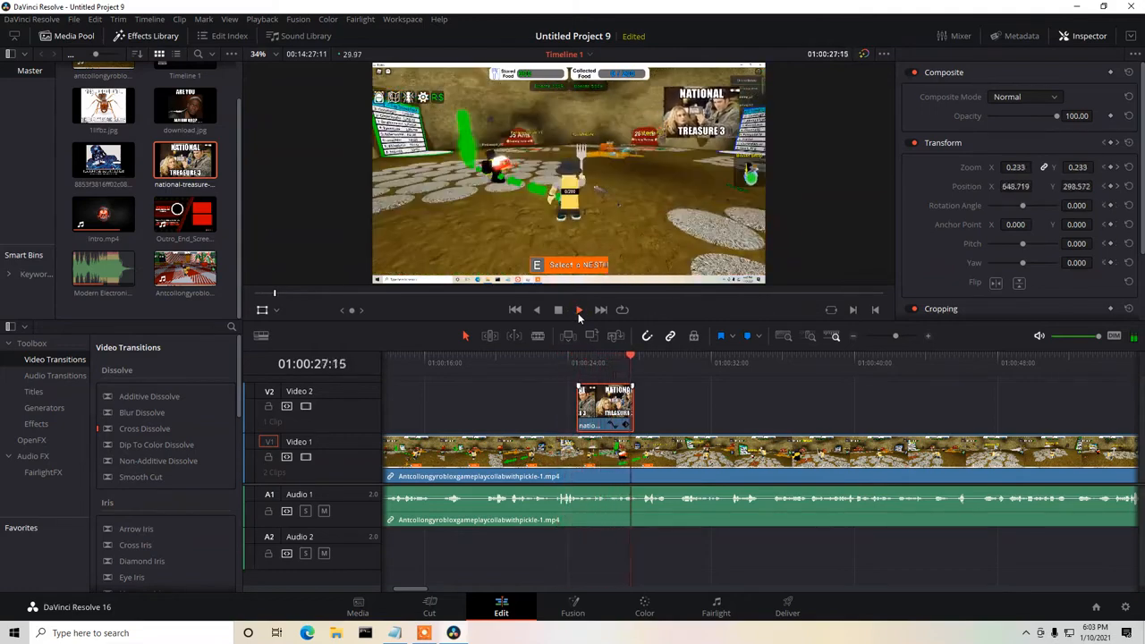
click(556, 311)
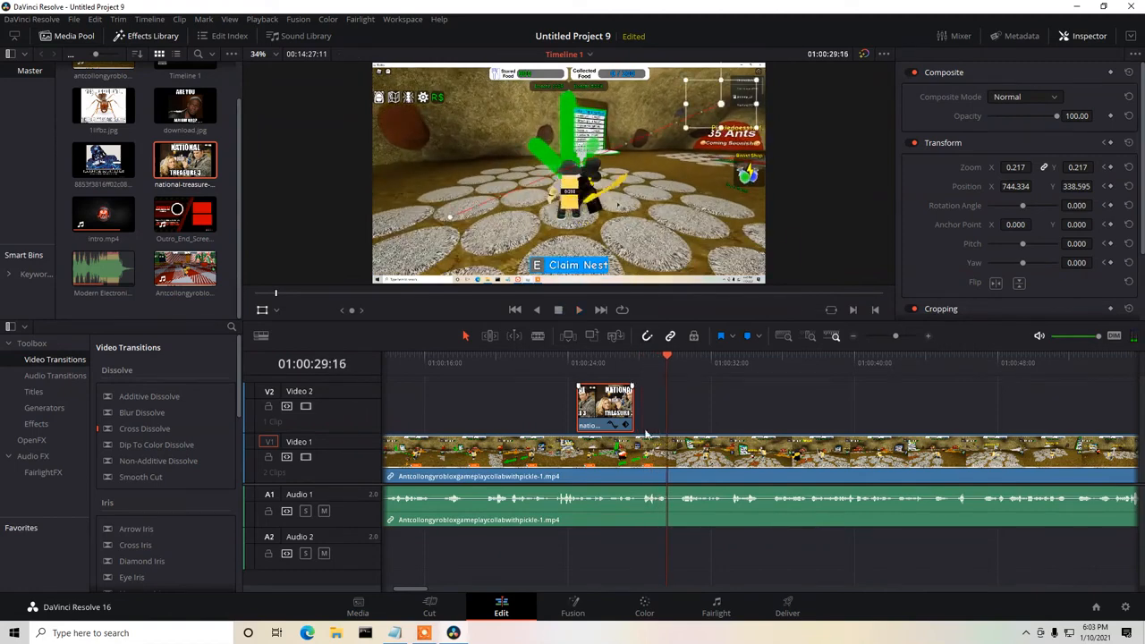
Delete the completed "start 40sec" and "20secs --tresure" lines from the Notepad notes and return to DaVinci Resolve.
drag(411, 591, 421, 589)
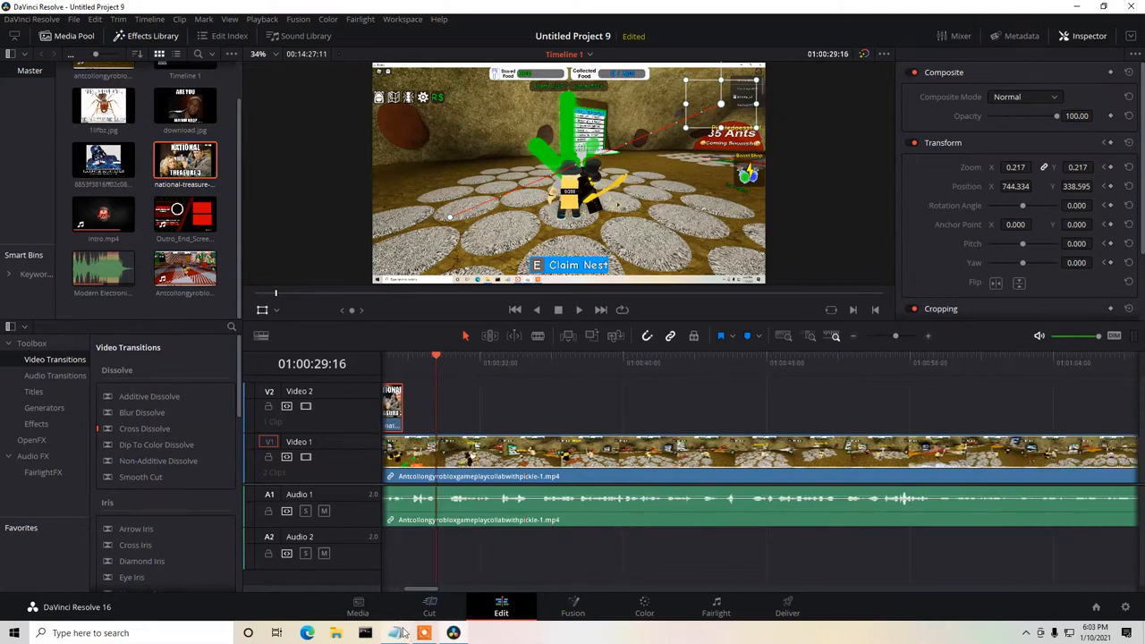
click(394, 632)
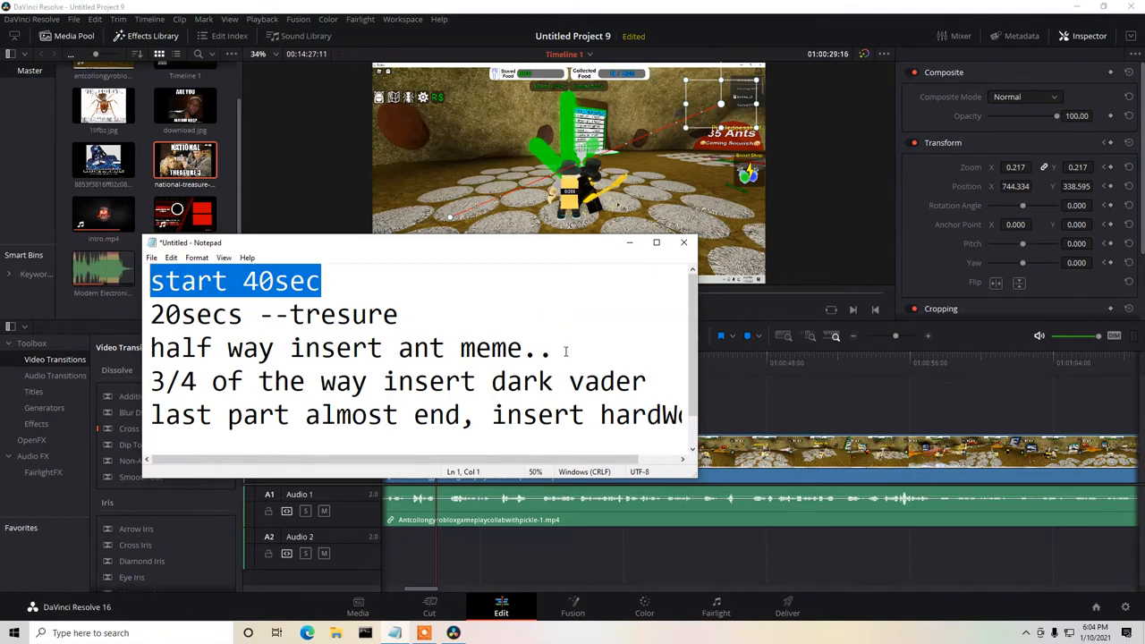
drag(474, 326, 153, 262)
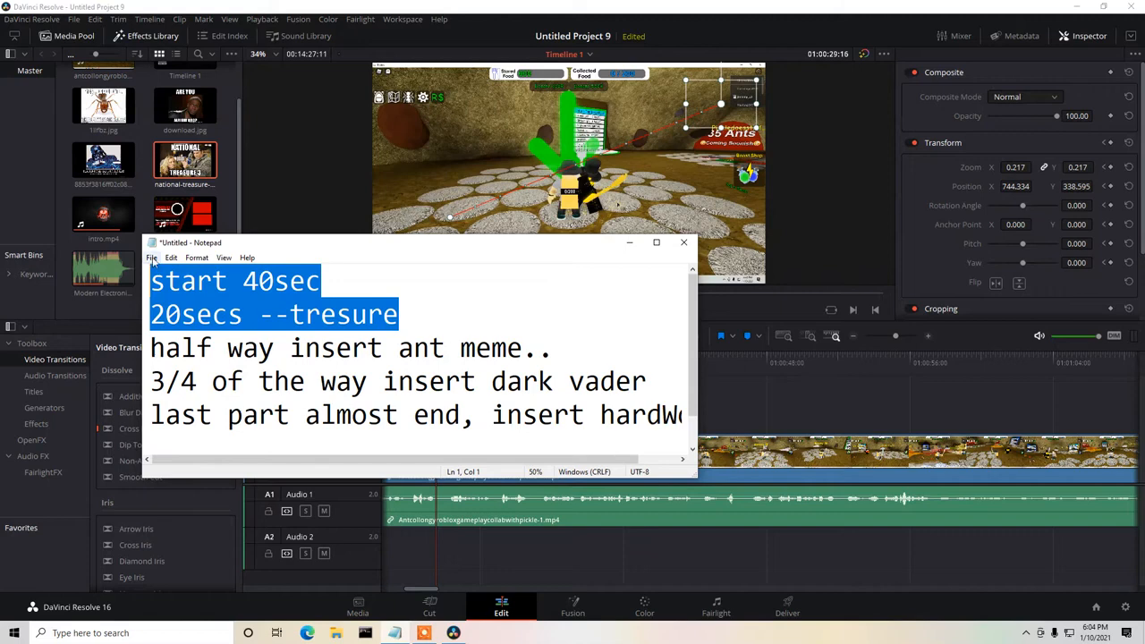
key(BackSpace)
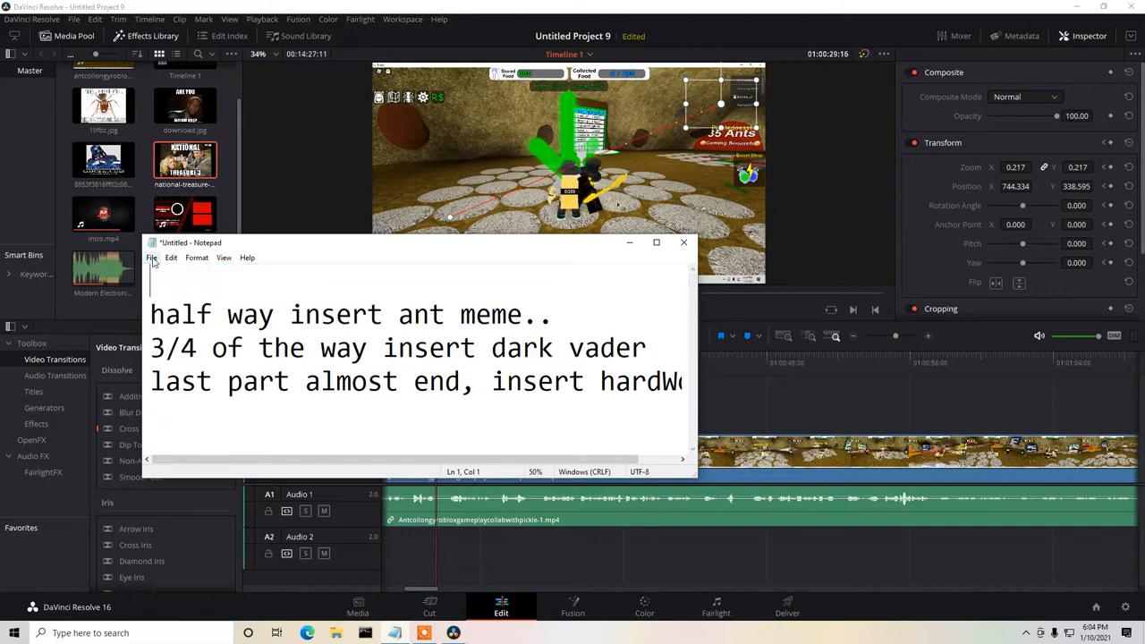
click(820, 6)
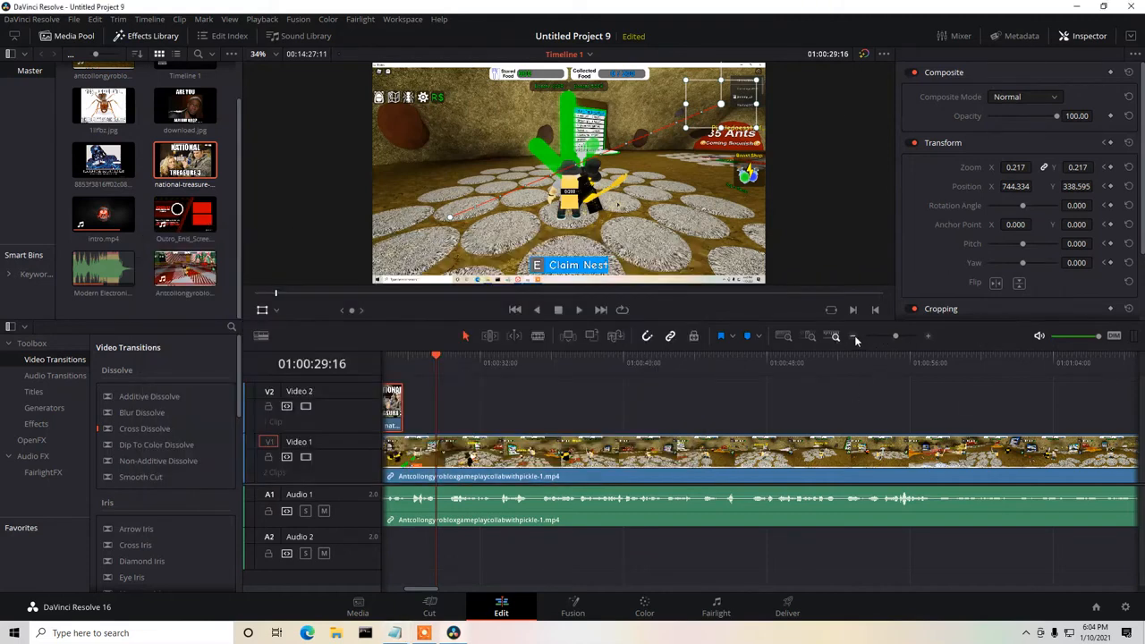
Show the whole gameplay clip on the timeline, go to its midpoint at about 01:07:15, and play from there.
click(854, 338)
click(855, 338)
click(854, 338)
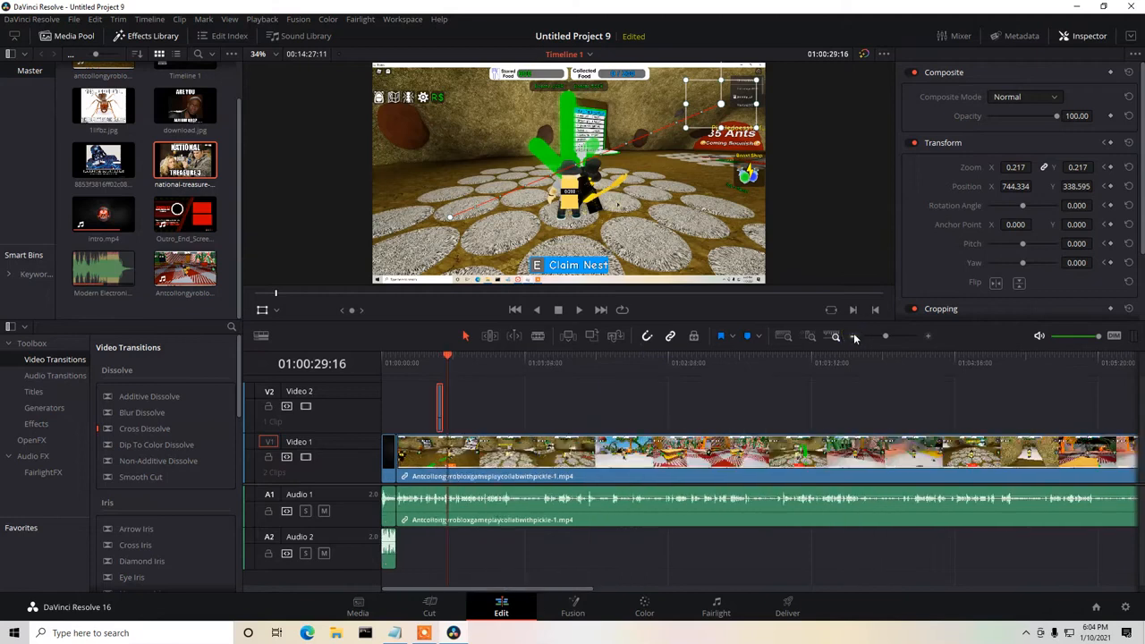
click(854, 338)
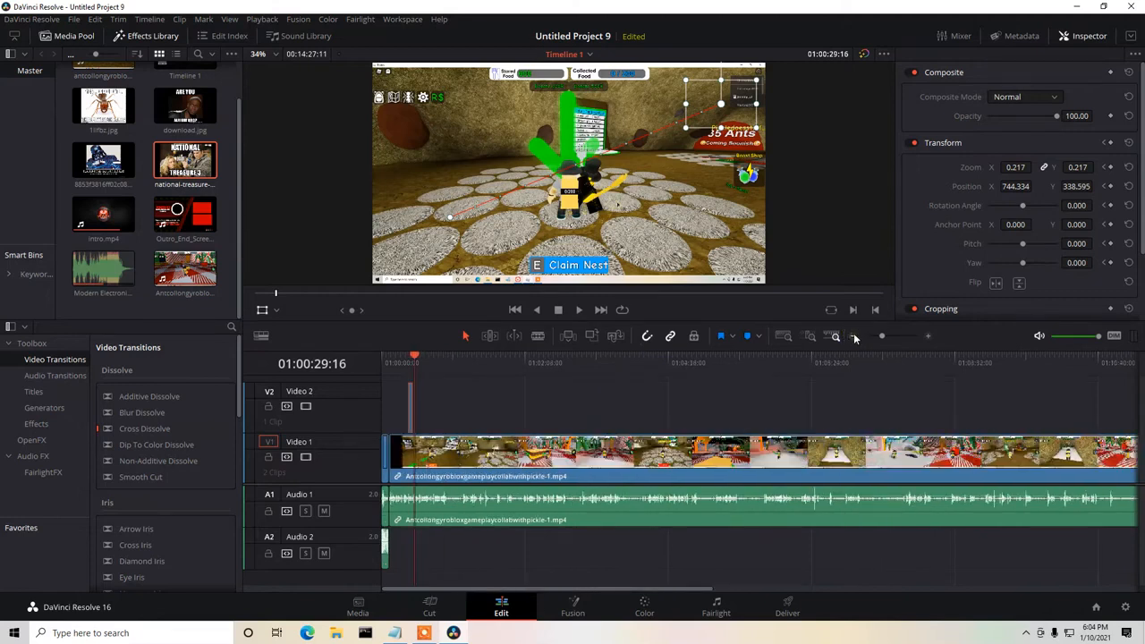
click(854, 338)
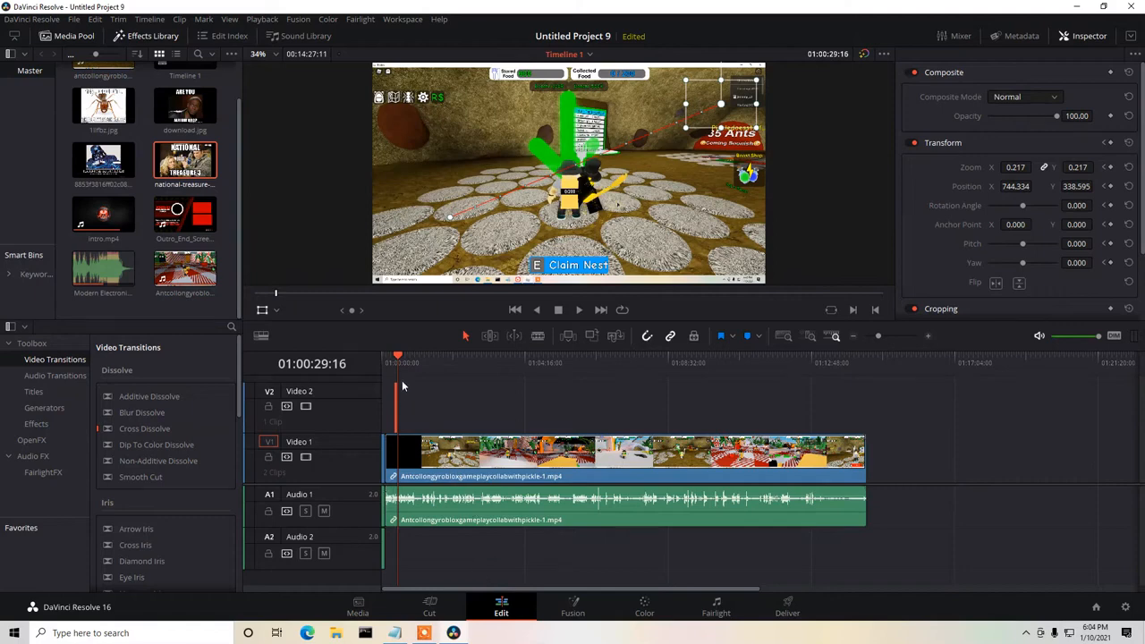
drag(398, 357, 625, 357)
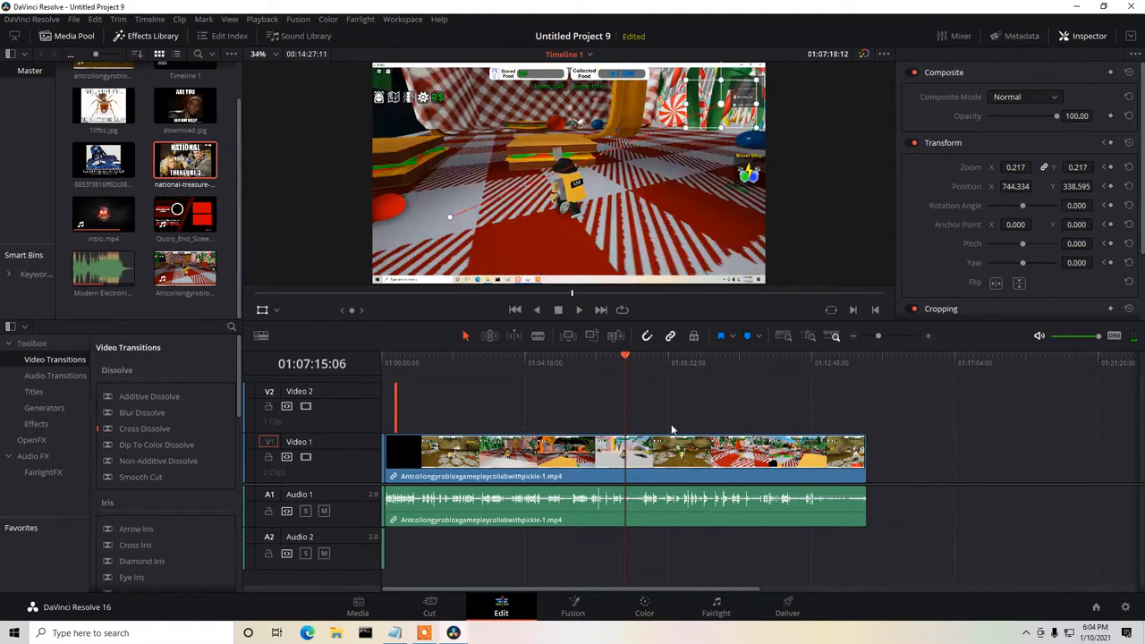
click(579, 311)
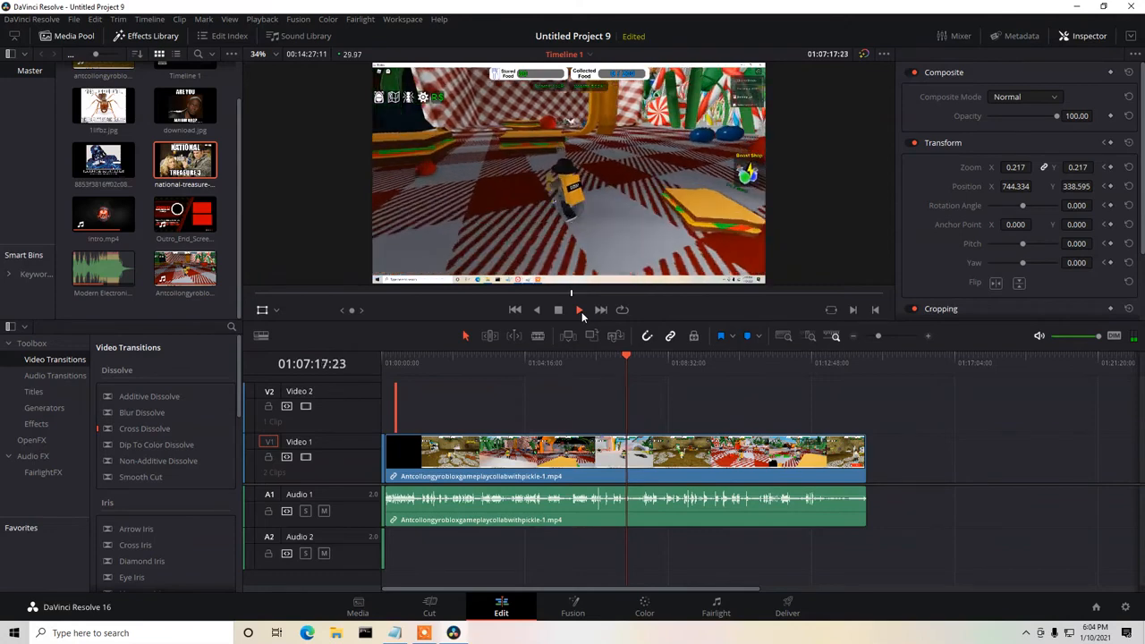
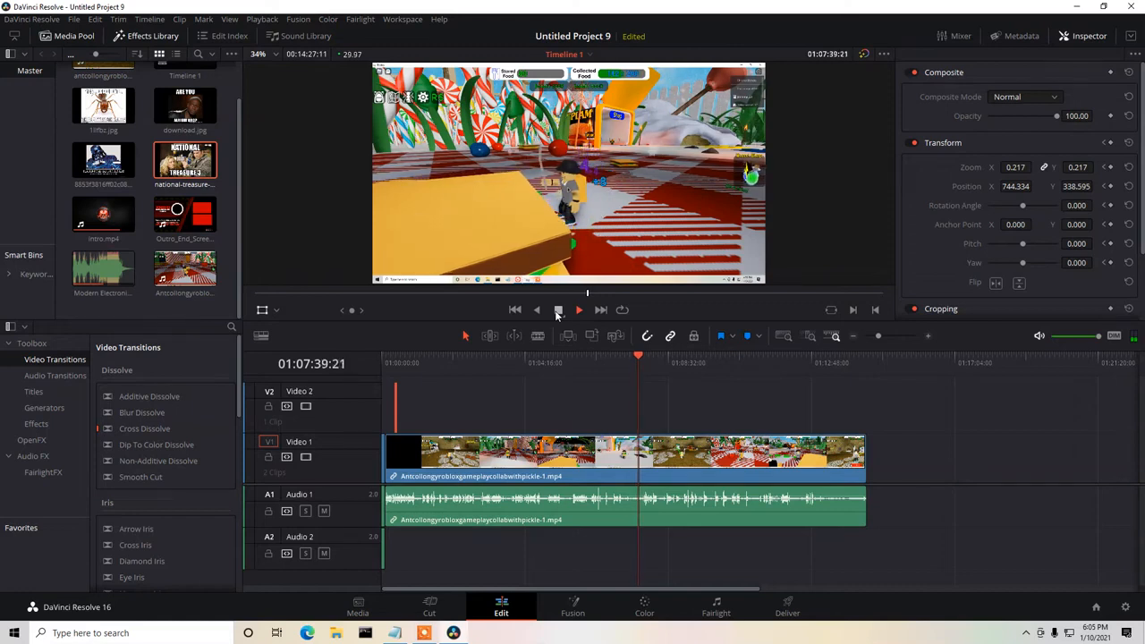
Stop playback at about 01:07:40:09 and open the ant meme image for preview.
click(557, 310)
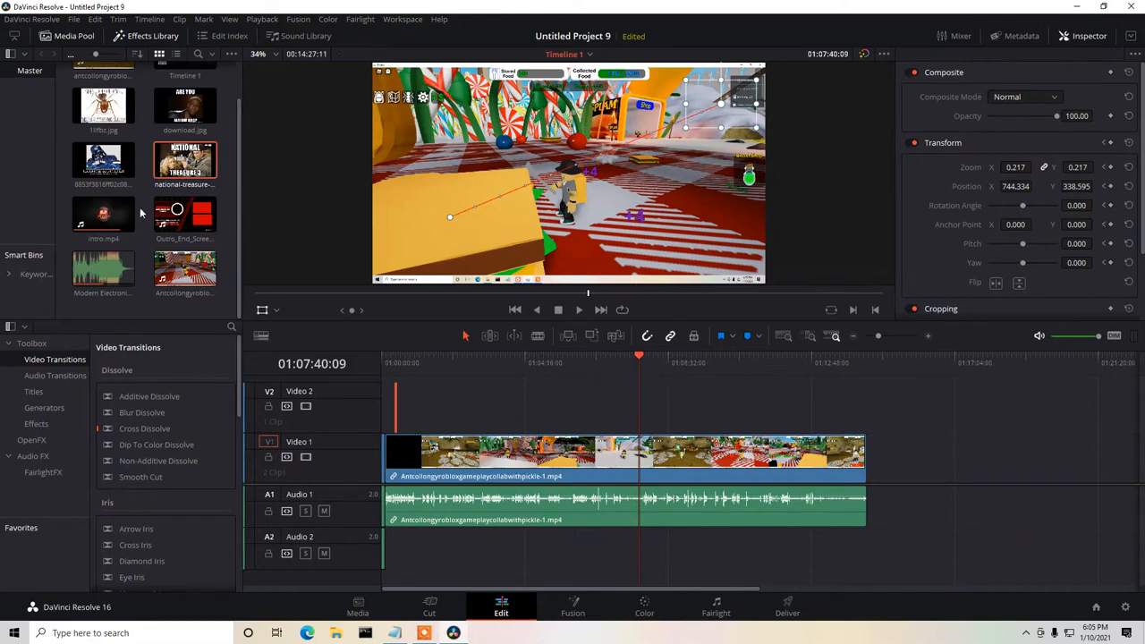
double_click(103, 108)
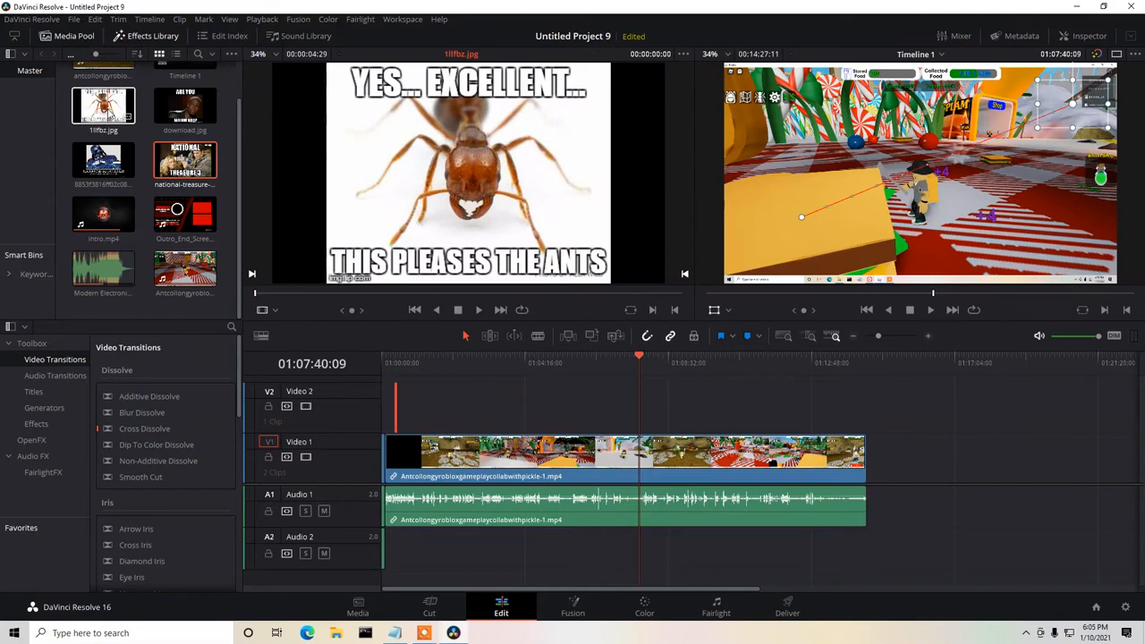
drag(110, 115, 656, 408)
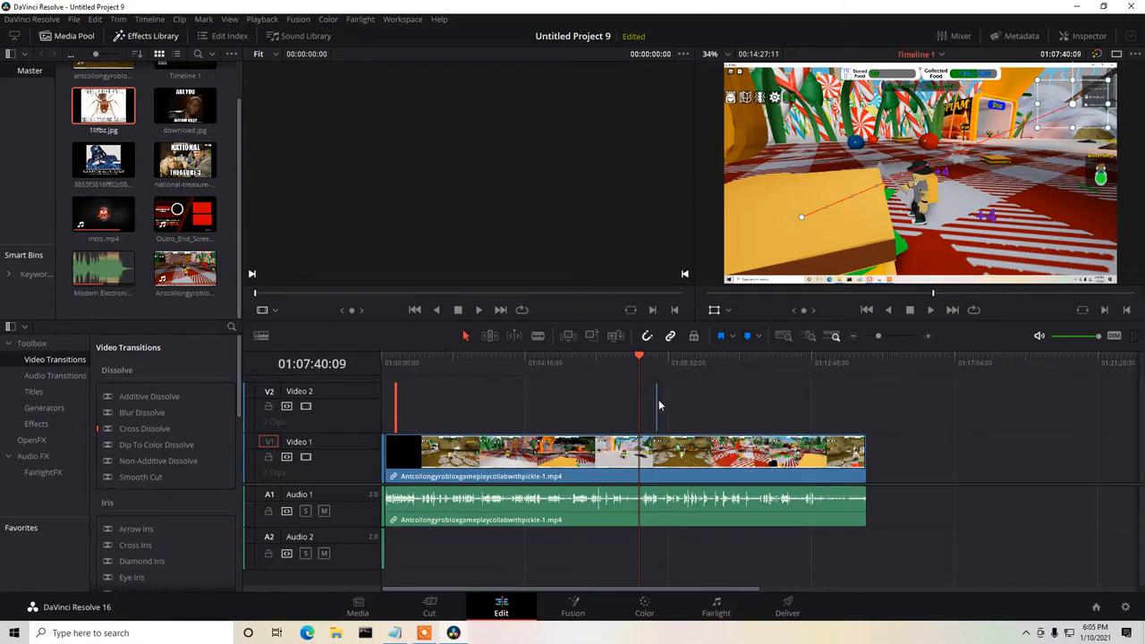
click(655, 404)
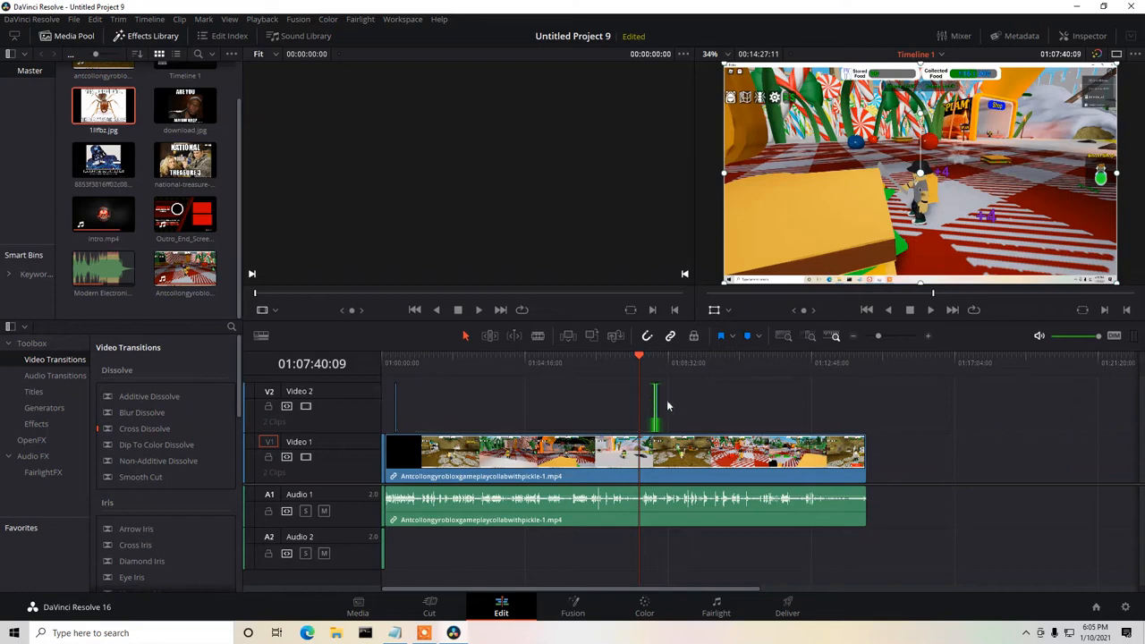
key(Delete)
Place the ant meme image on Video 2, starting at 01:07:40:09 above the gameplay clip.
click(930, 338)
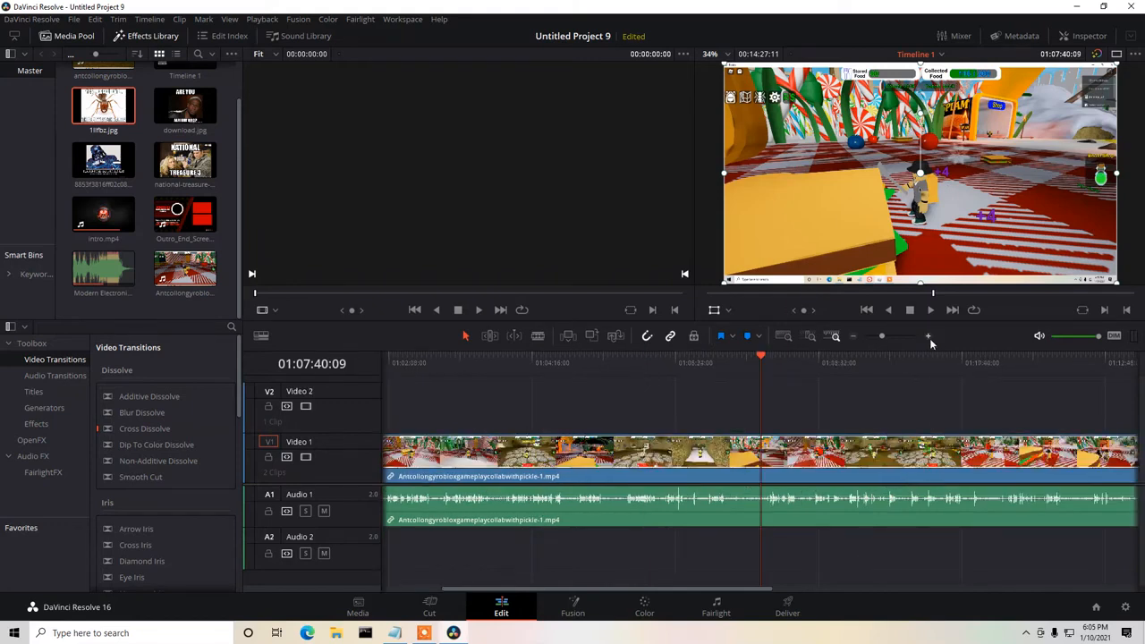
click(930, 338)
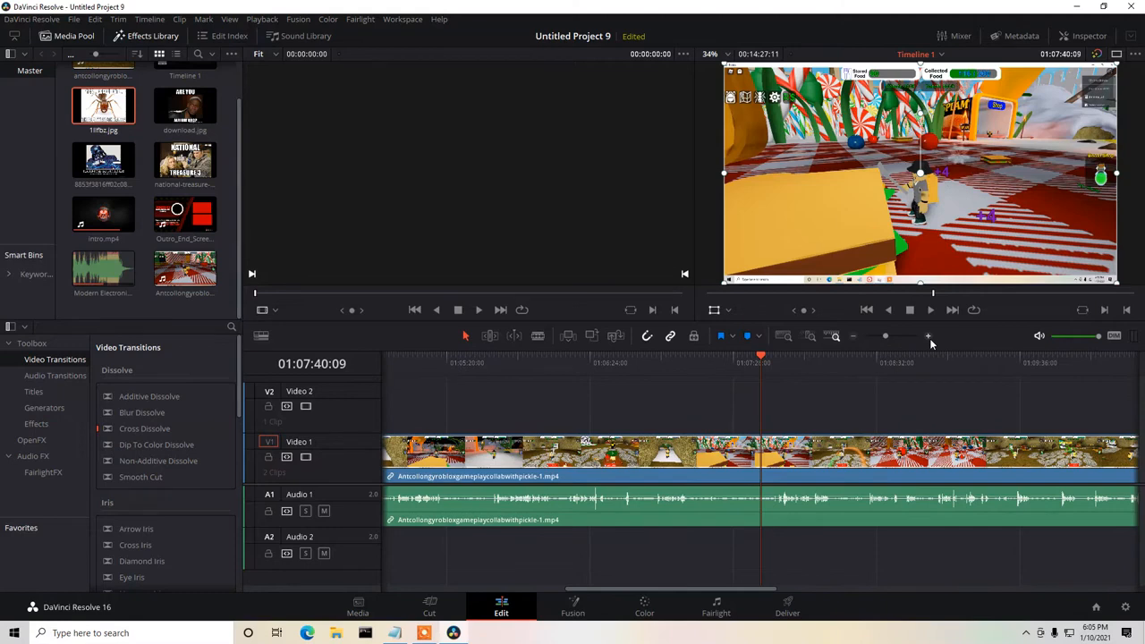
click(930, 338)
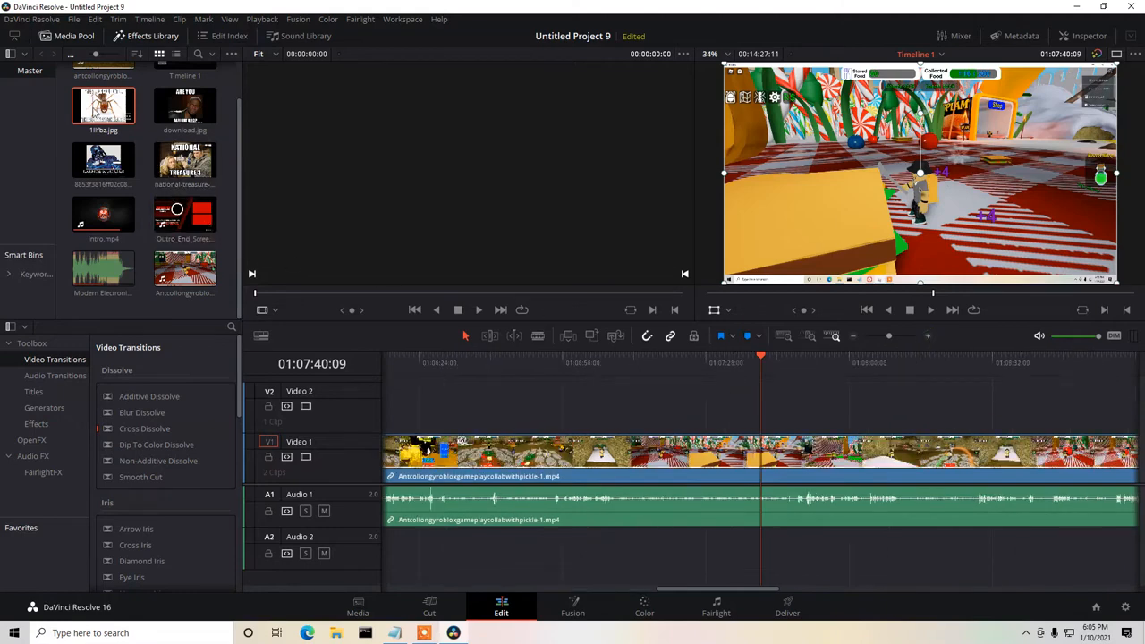
drag(95, 105, 777, 416)
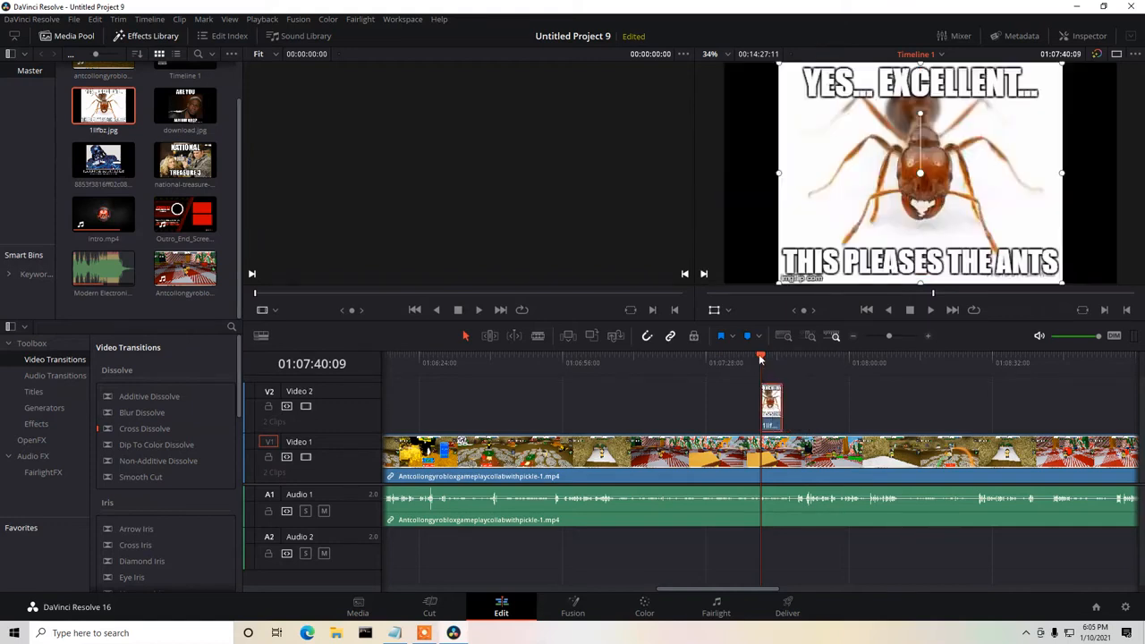
Play the timeline from about 01:07:37:18 through the ant image clip and stop just before its end.
drag(754, 359, 749, 358)
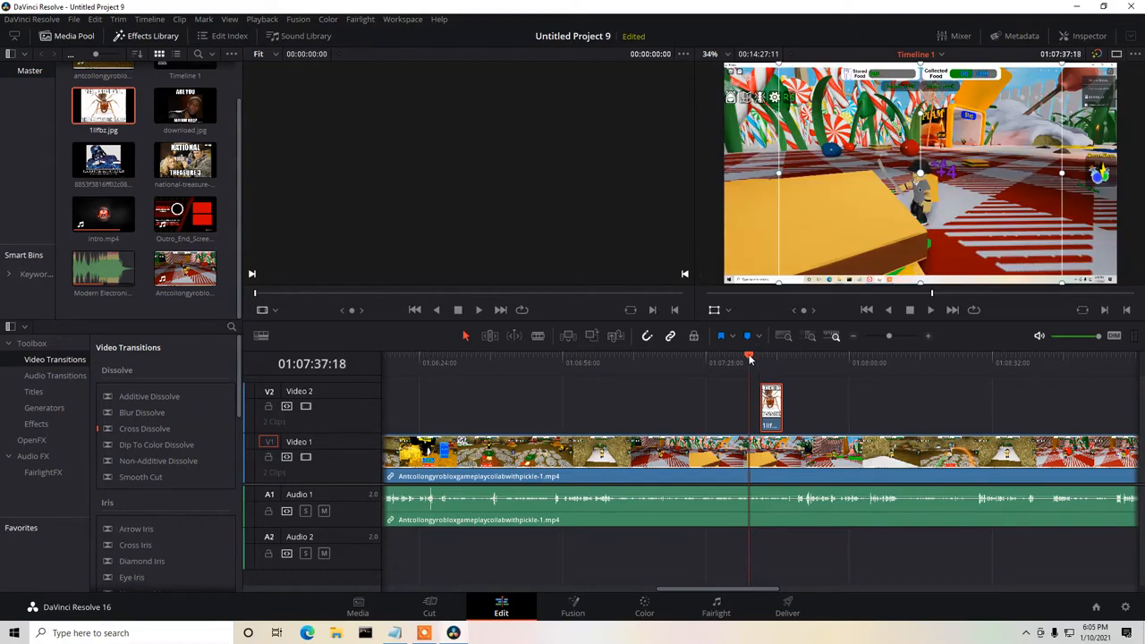
click(931, 309)
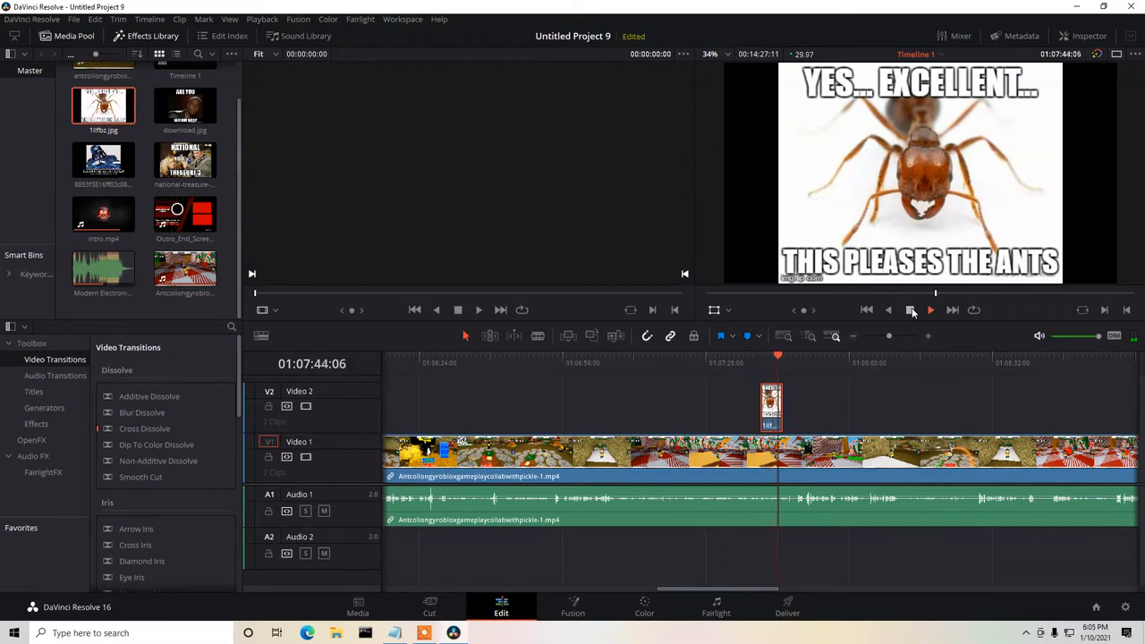
click(911, 309)
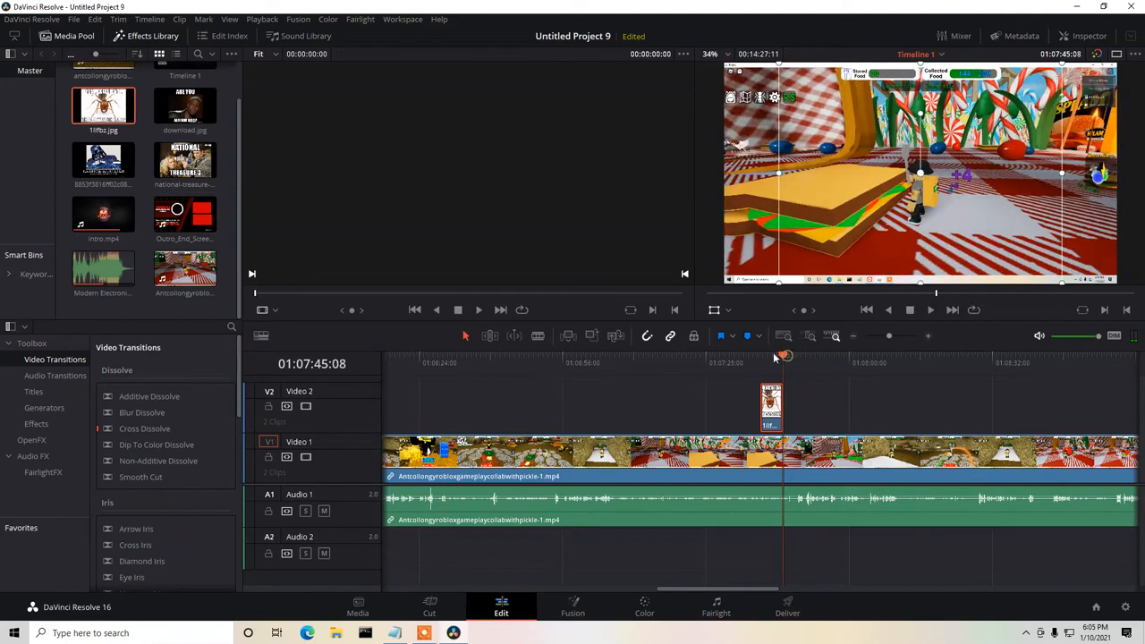
At 01:07:40:09, keyframe the ant image's transform in the frame's upper-left corner with zoom about 0.506 and position about -581, 234.
click(762, 356)
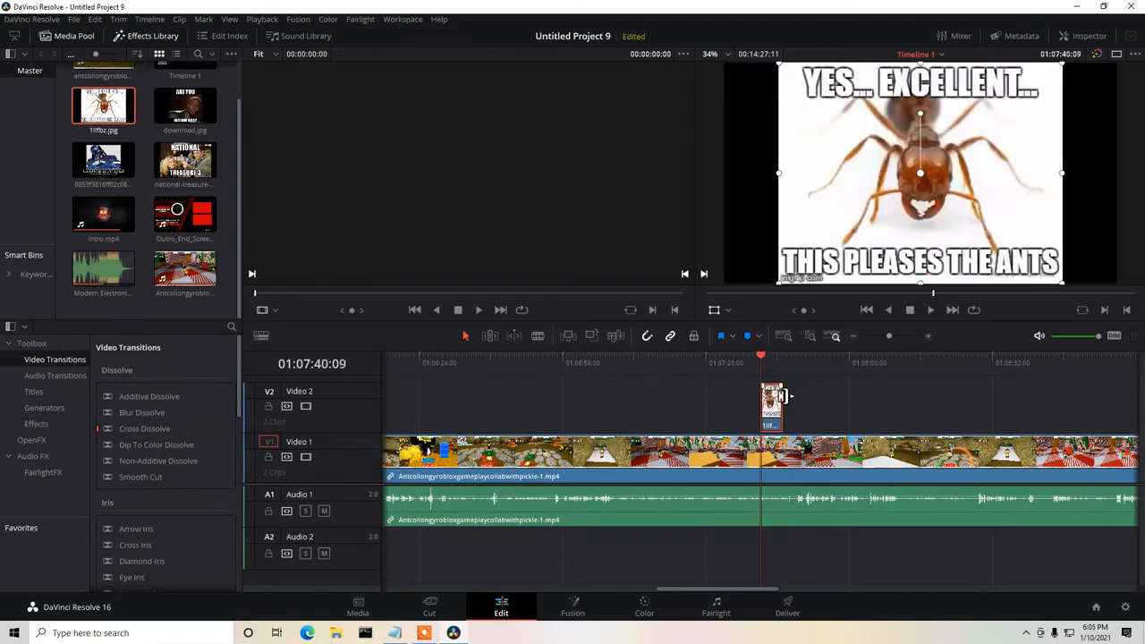
click(713, 312)
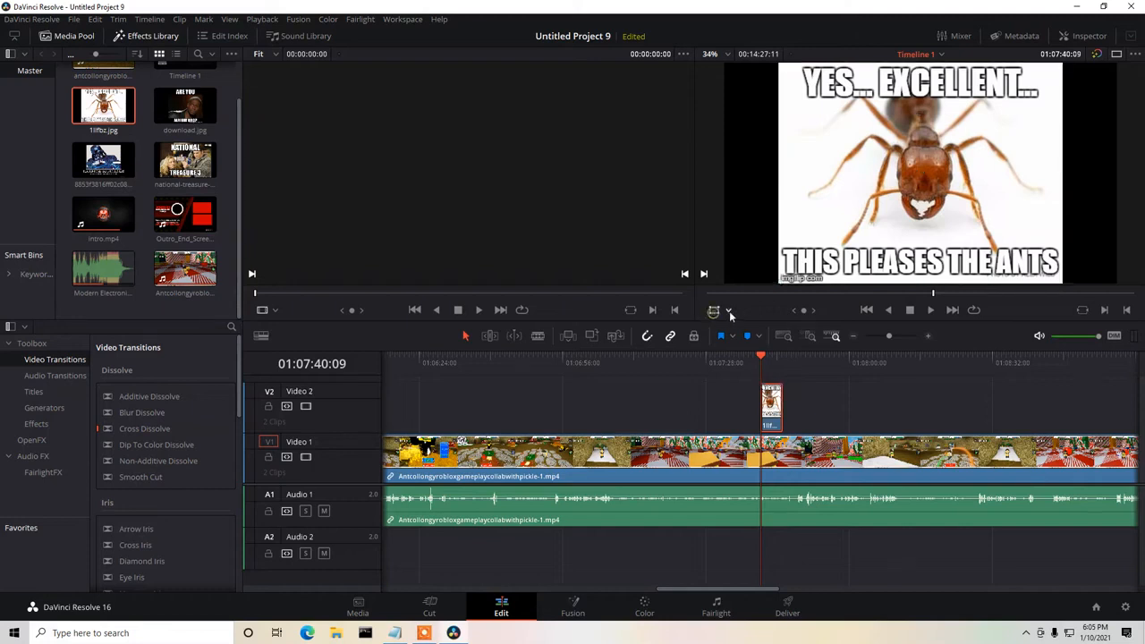
click(729, 311)
click(729, 330)
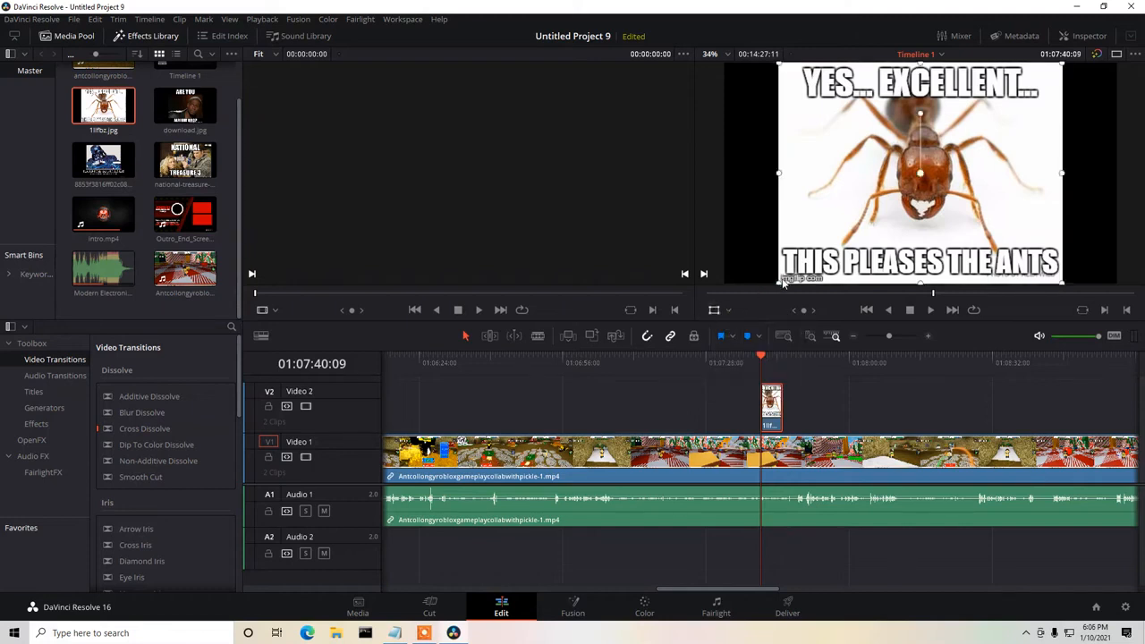
drag(780, 283, 850, 208)
drag(957, 175, 838, 127)
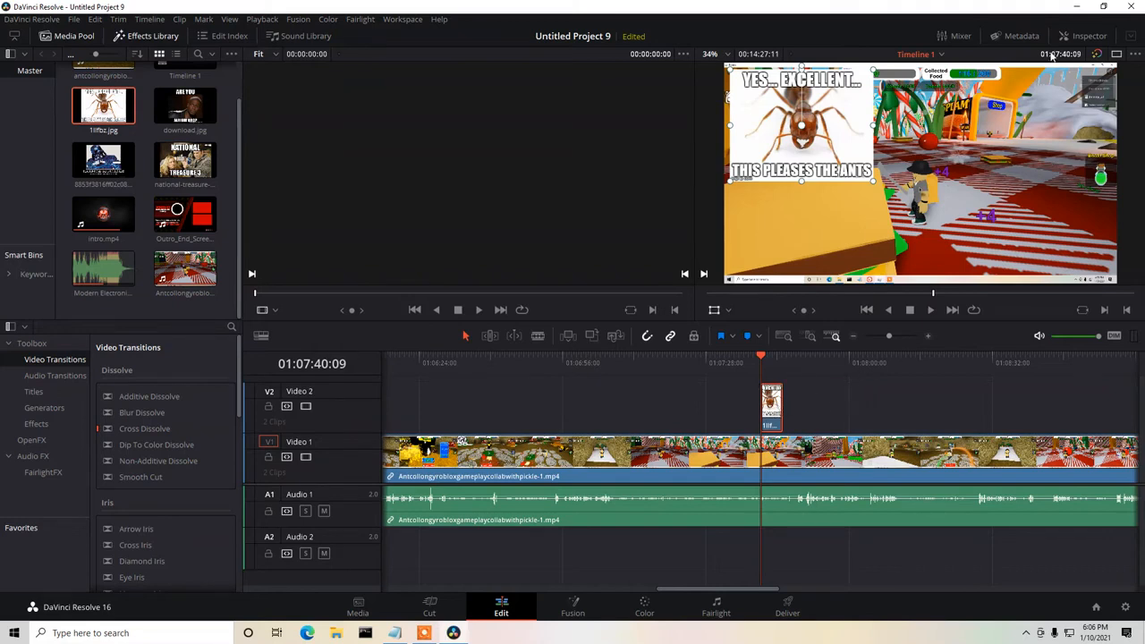
click(1087, 36)
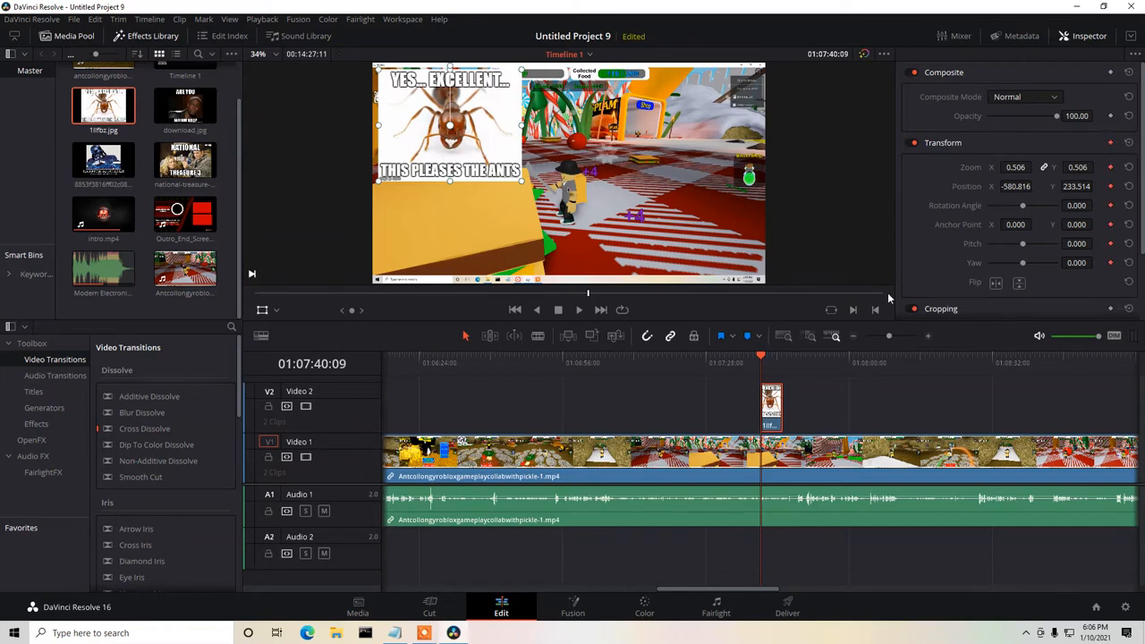
At 01:07:45:08, animate the ant image to the lower-left corner with zoom about 0.234, position about -642, -374 and rotation about 30.6.
click(775, 358)
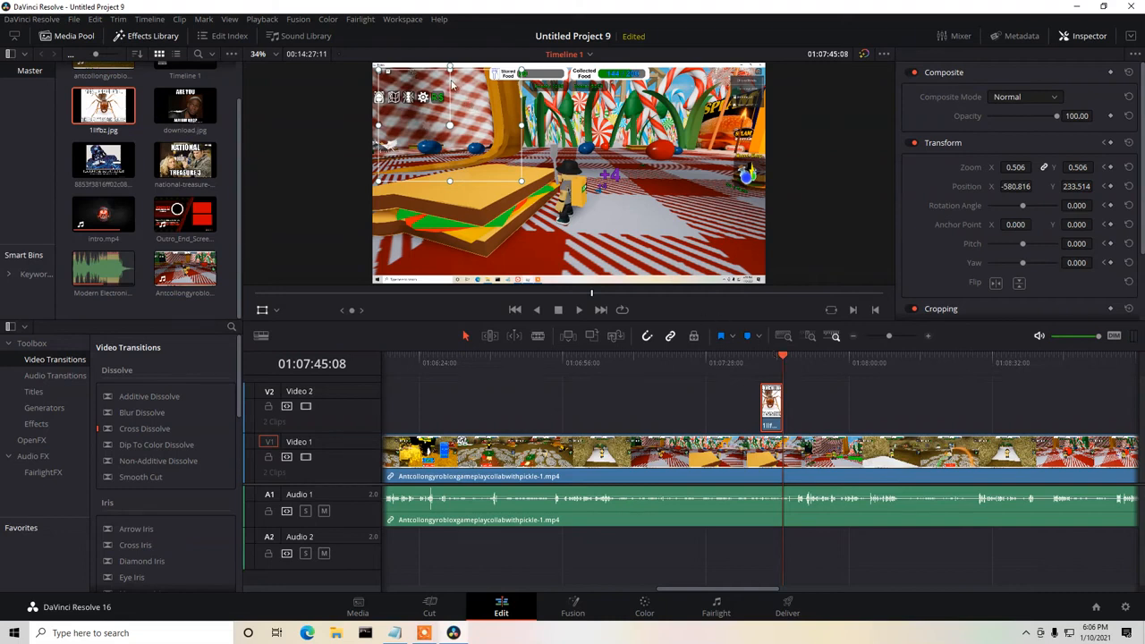
drag(472, 96, 472, 195)
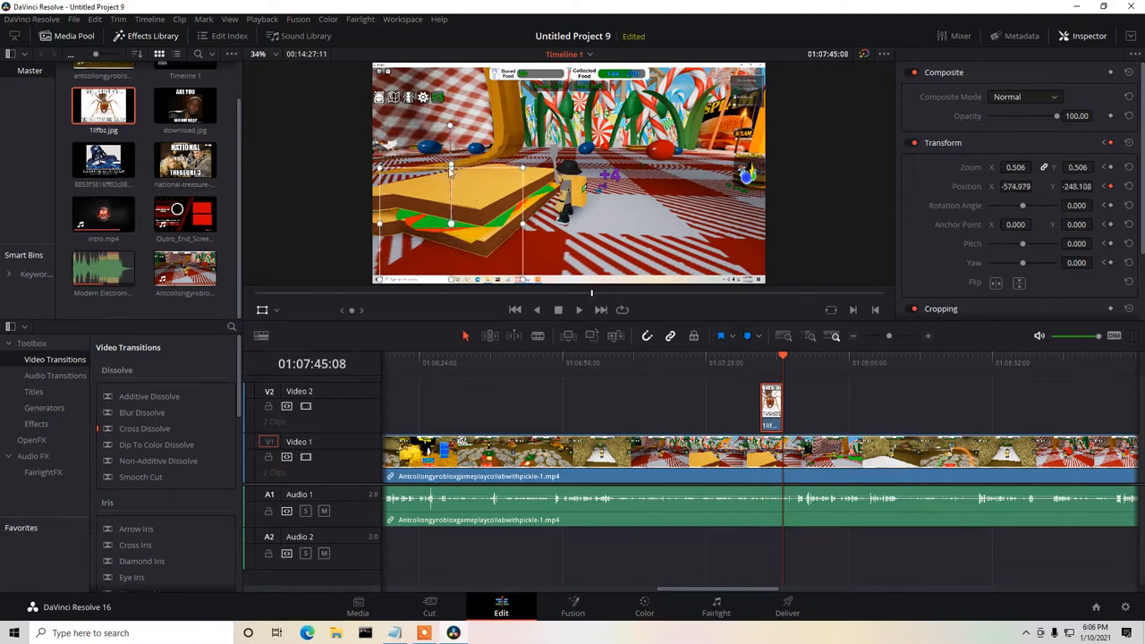
drag(380, 167, 438, 253)
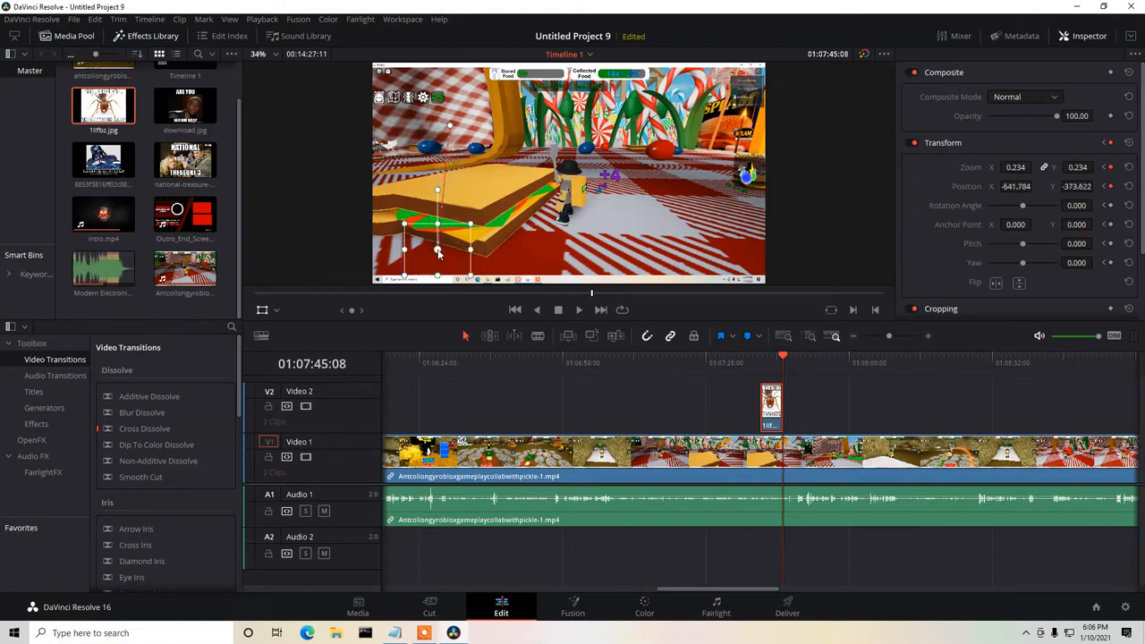
drag(438, 194, 405, 196)
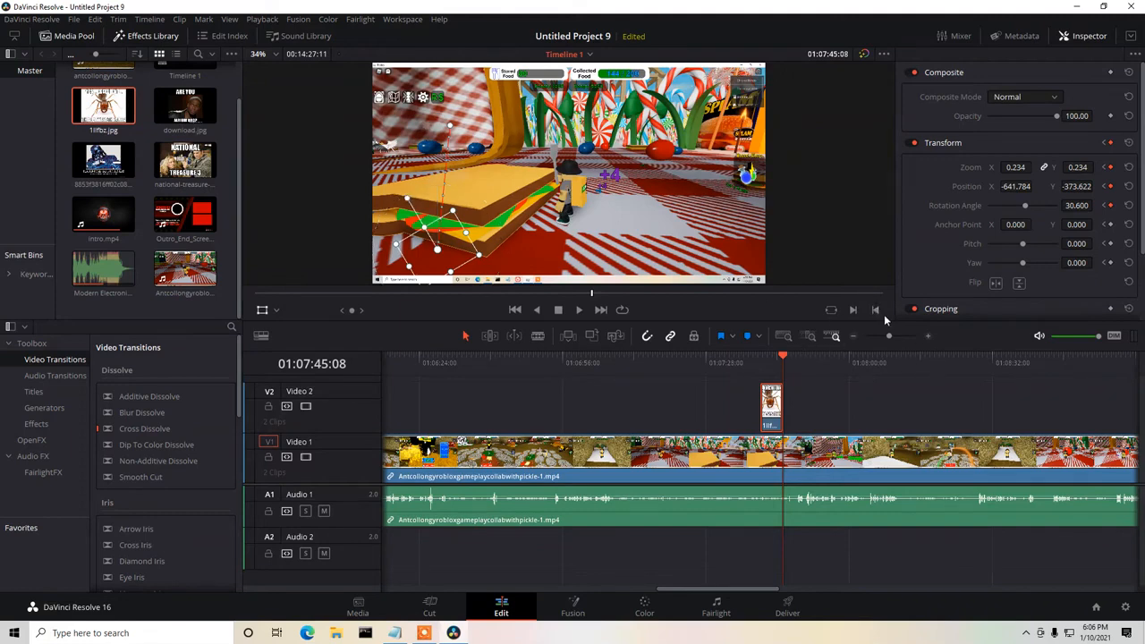
Play the ant image's animation from about 01:07:37:18 until just after the clip ends.
drag(785, 356, 749, 361)
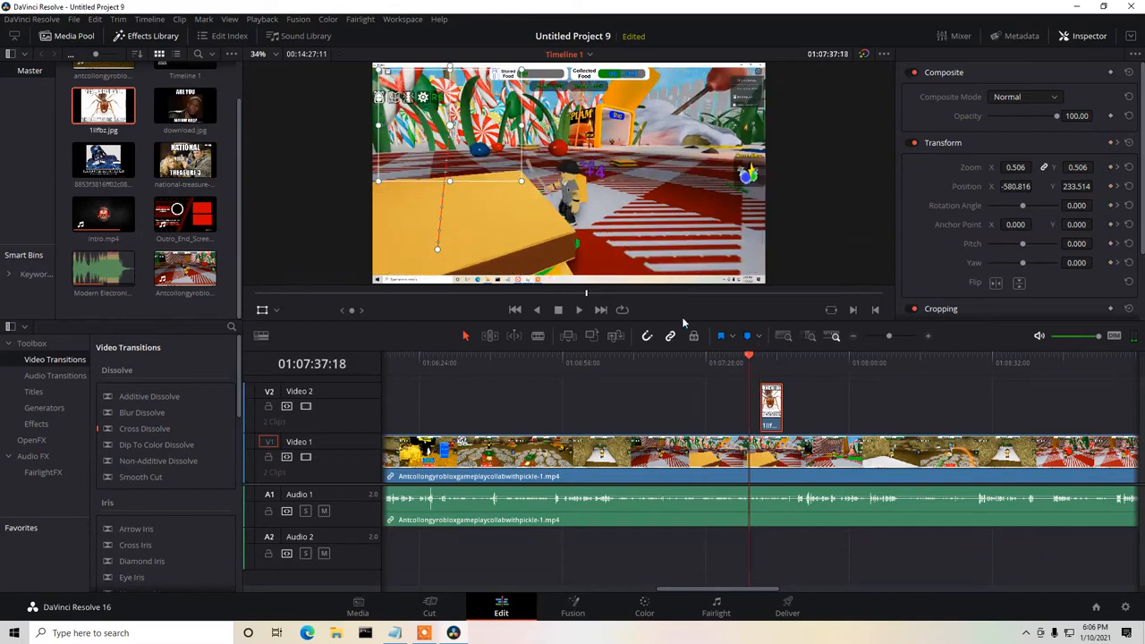
click(578, 310)
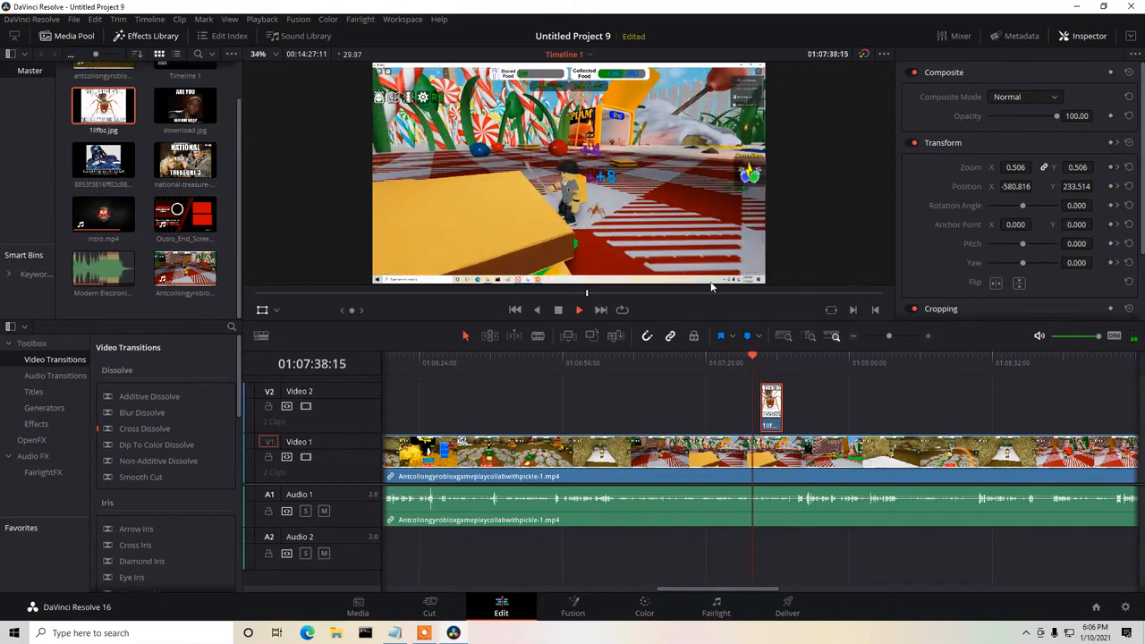
click(557, 310)
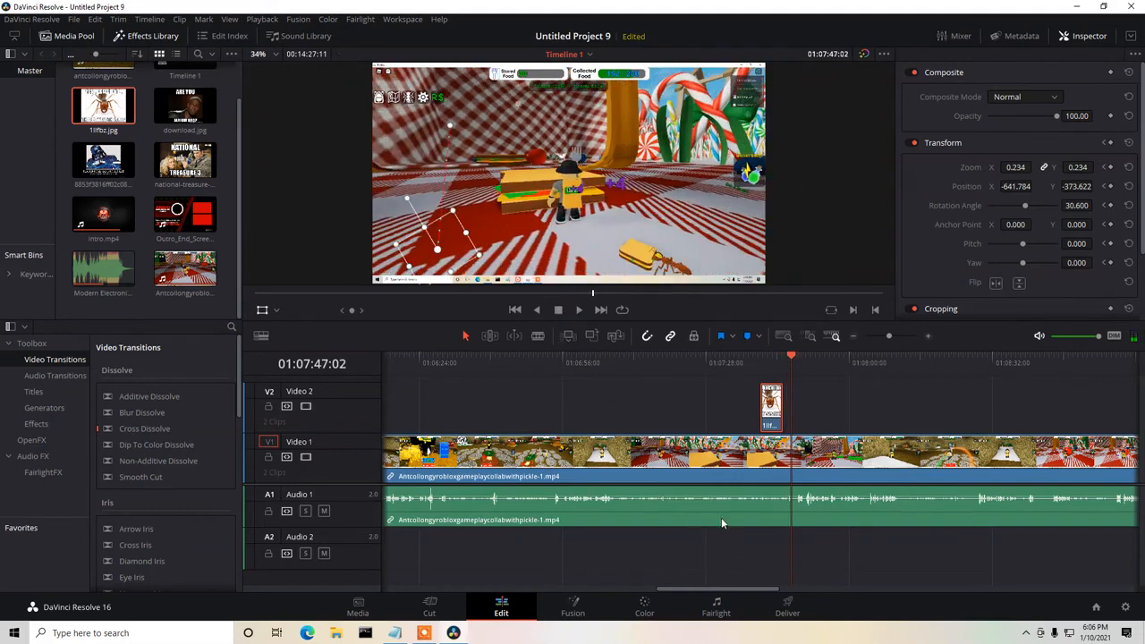
Delete the completed "half way insert ant meme.." line from the Notepad notes and return to DaVinci Resolve.
click(365, 632)
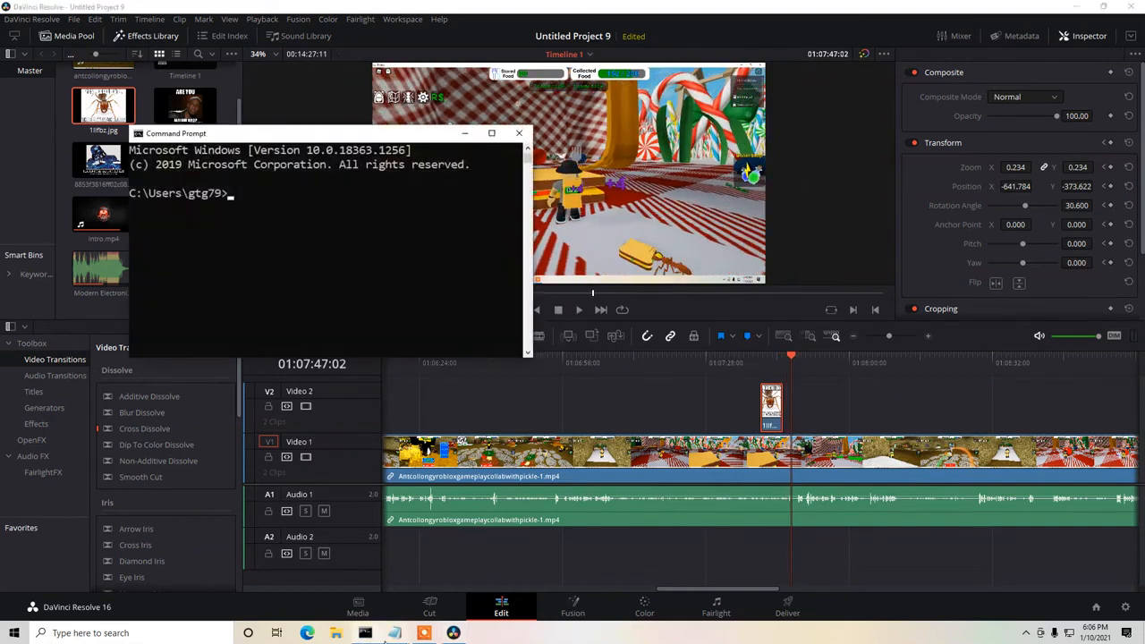
click(519, 134)
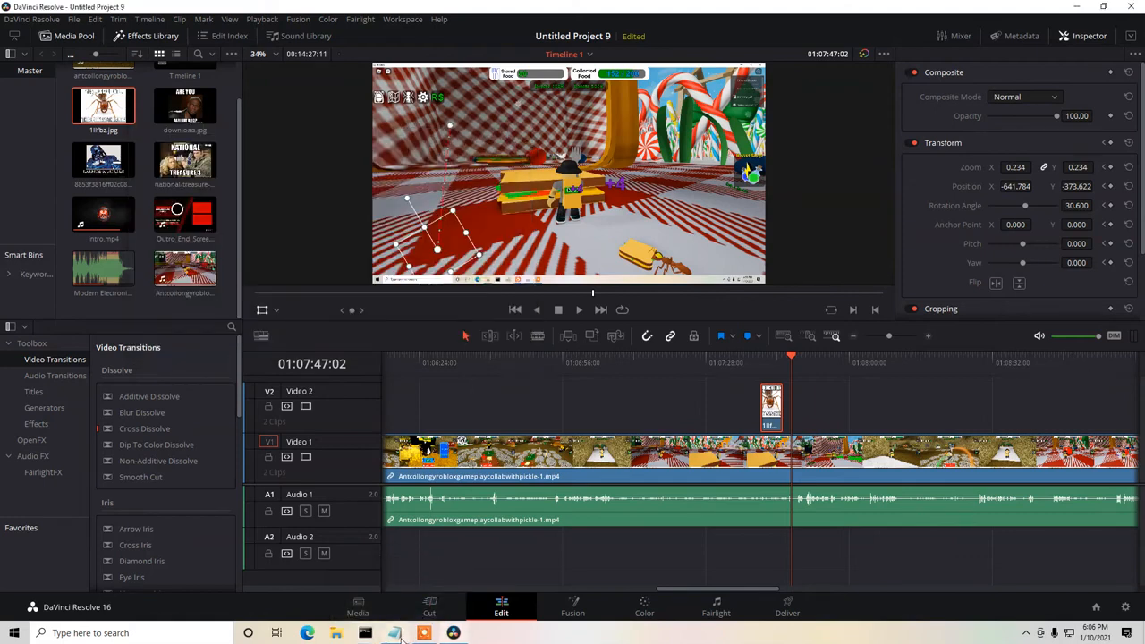
click(394, 632)
drag(562, 315, 147, 313)
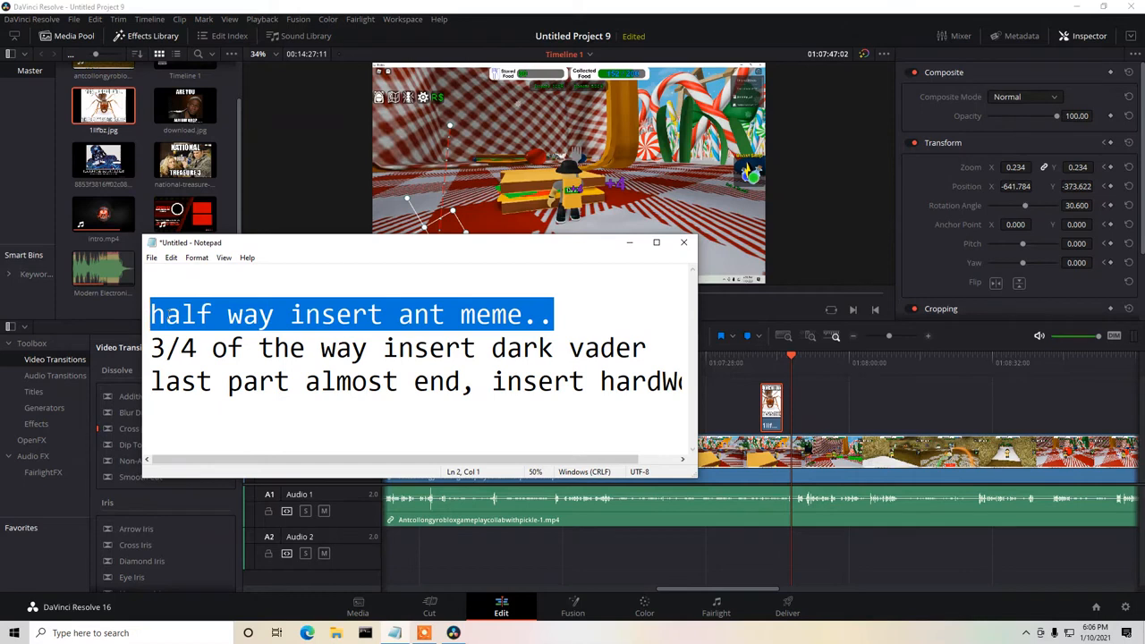
key(BackSpace)
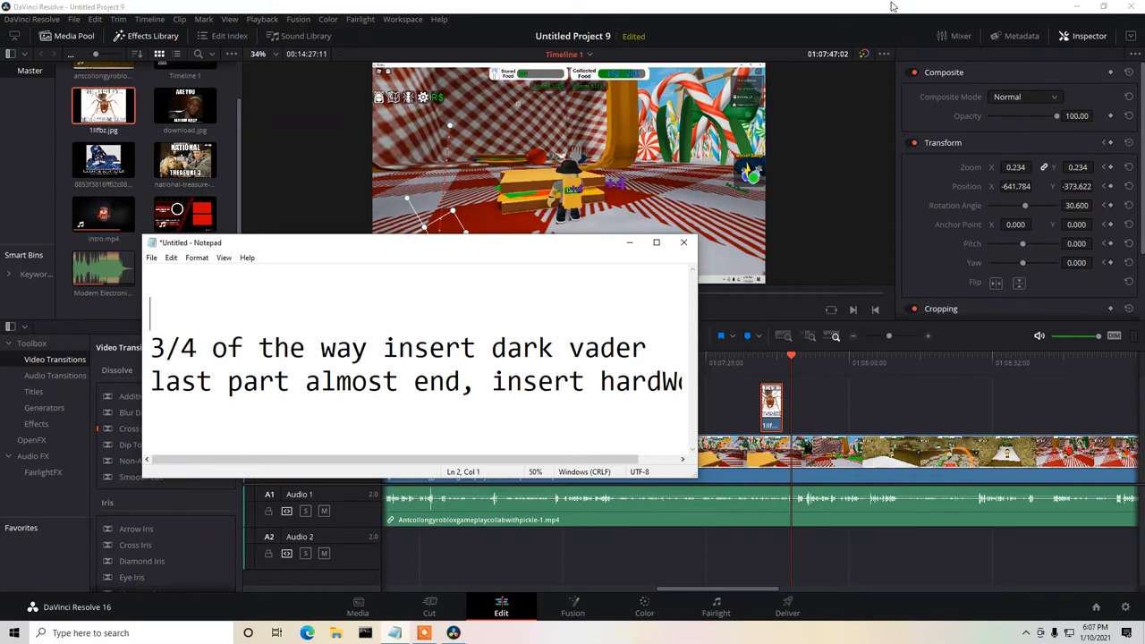
click(878, 252)
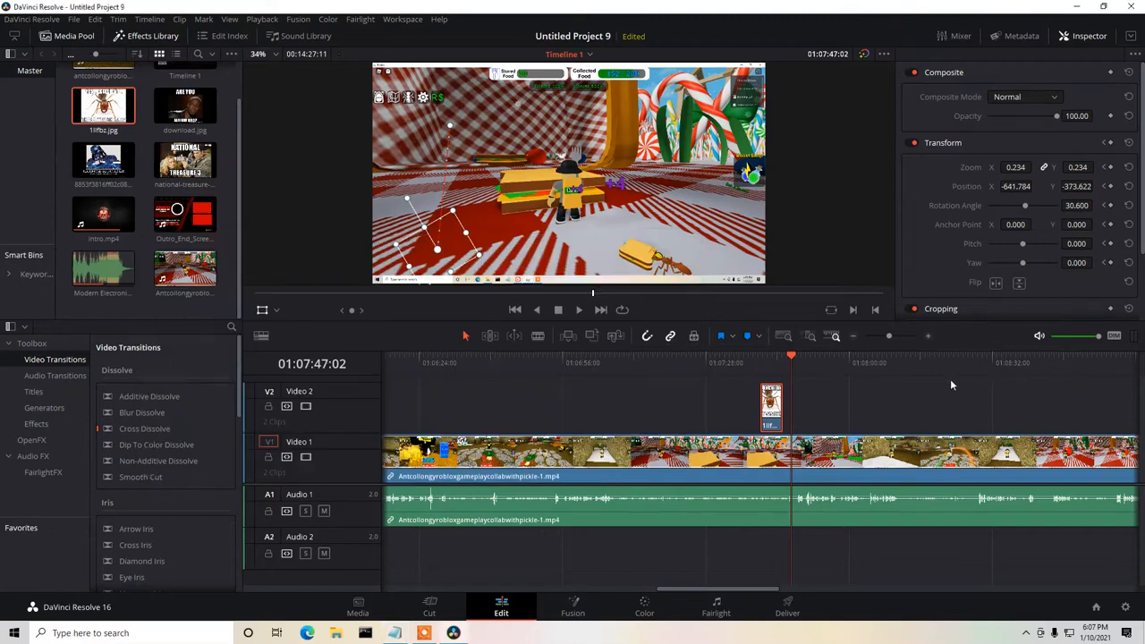
Go to about three quarters of the gameplay clip at 01:10:48:16 and play on to about 01:11:10:28.
click(855, 337)
click(855, 337)
click(855, 337)
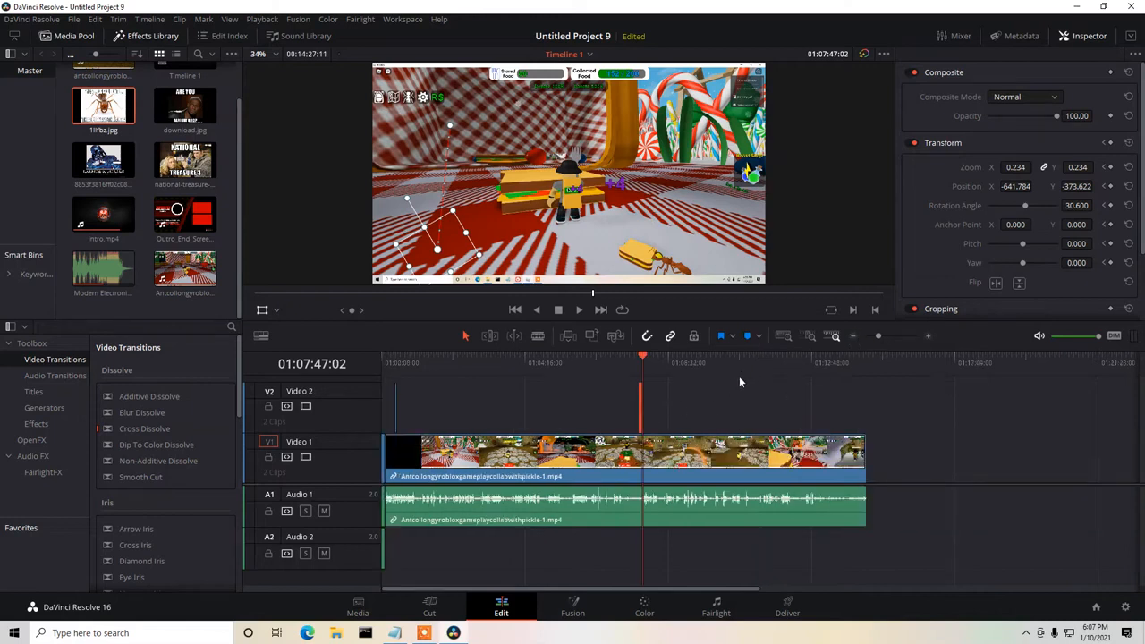
drag(644, 358, 744, 358)
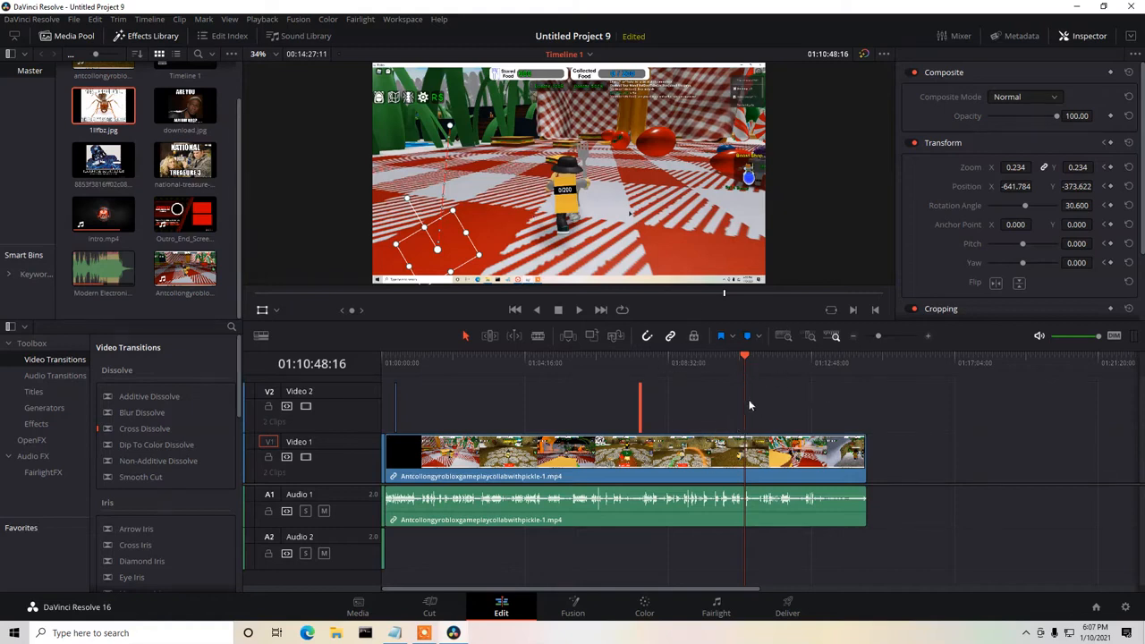
click(579, 309)
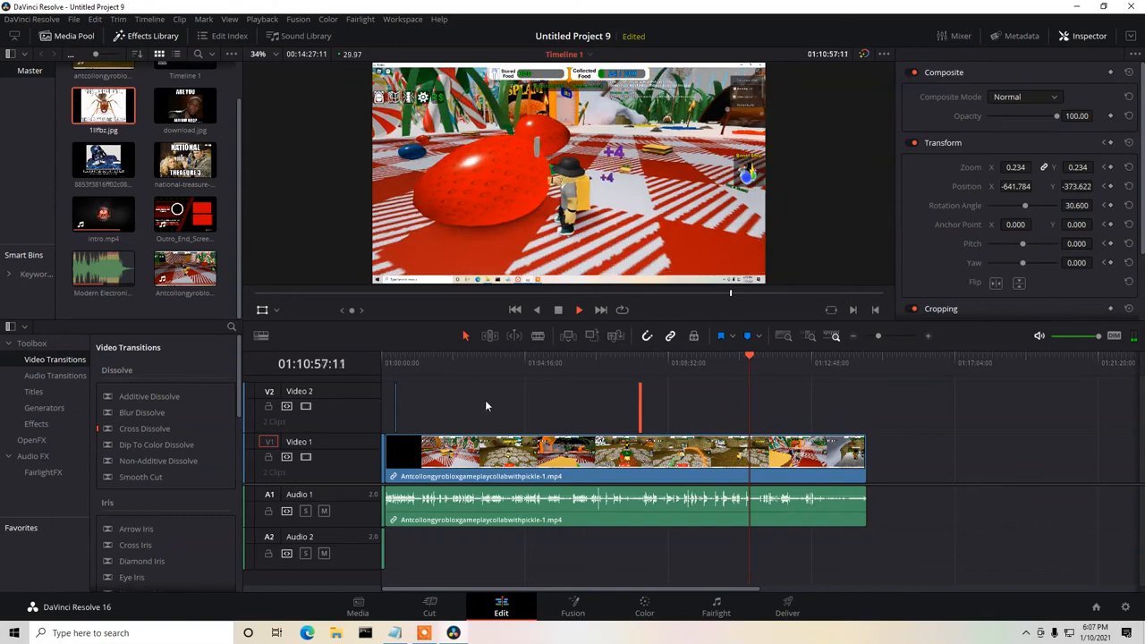
key(space)
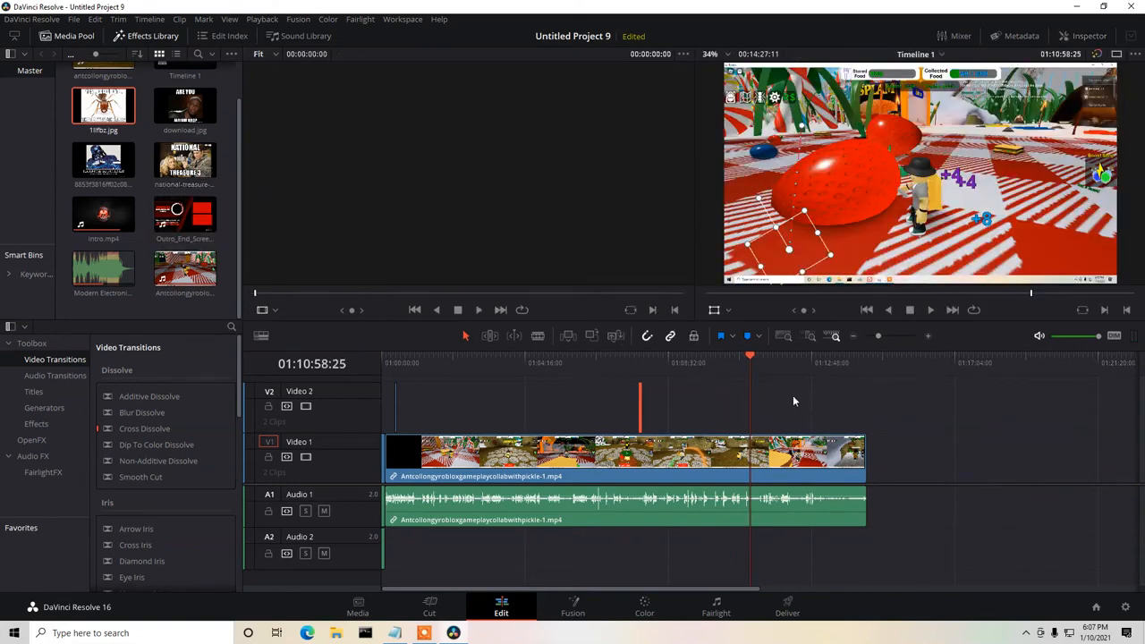
click(931, 311)
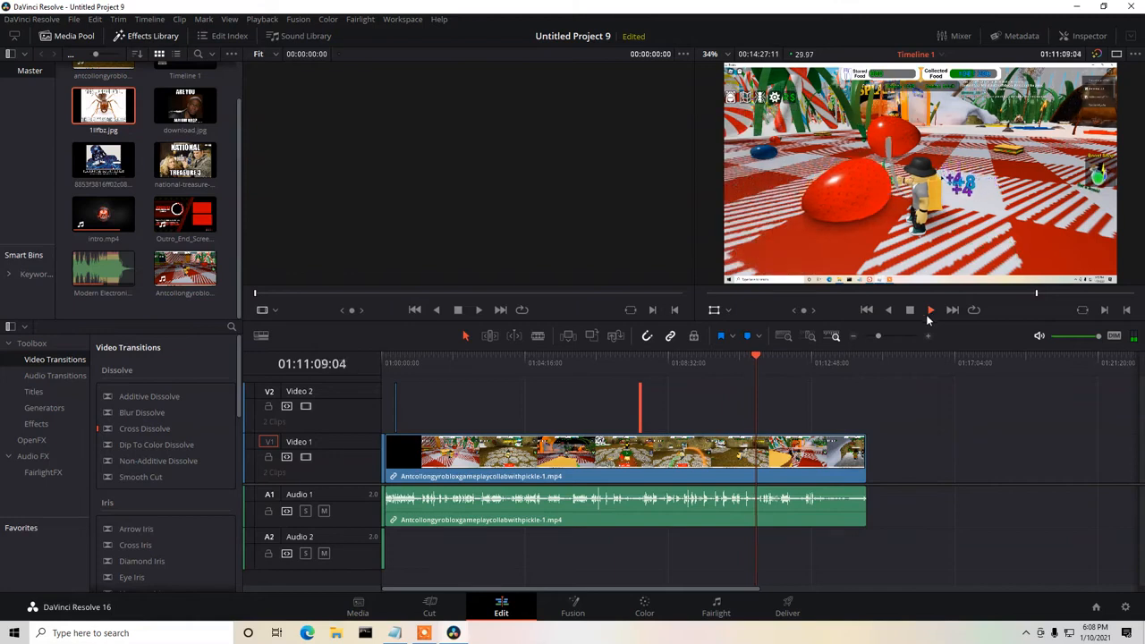
click(908, 311)
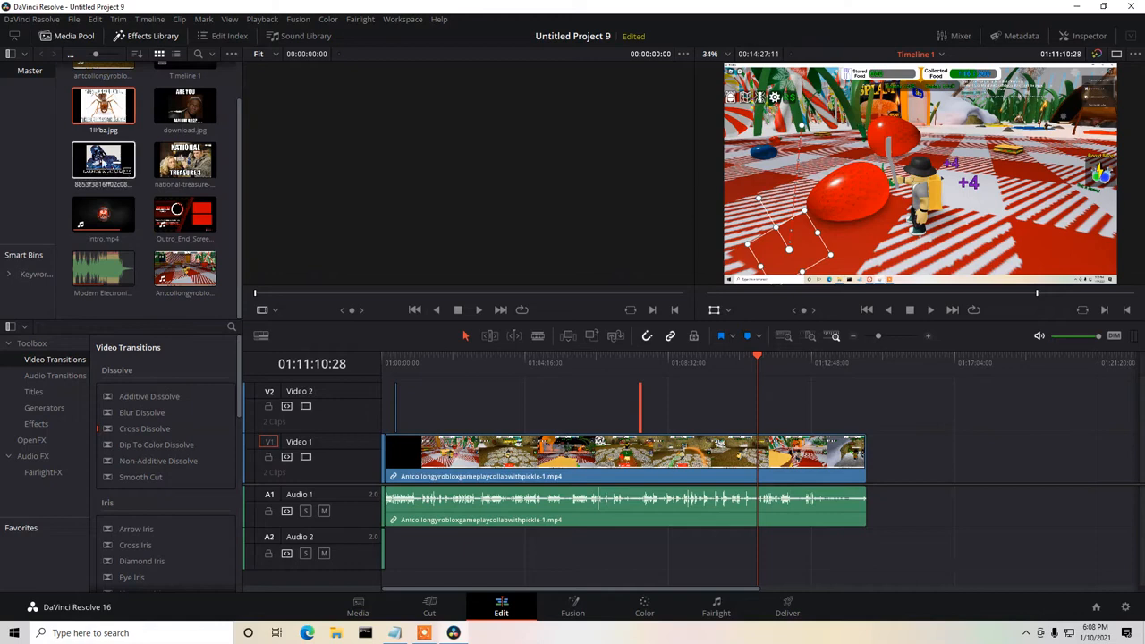
Check the Notepad notes for the dark vader line and play the gameplay on to about 01:11:29:17.
click(395, 632)
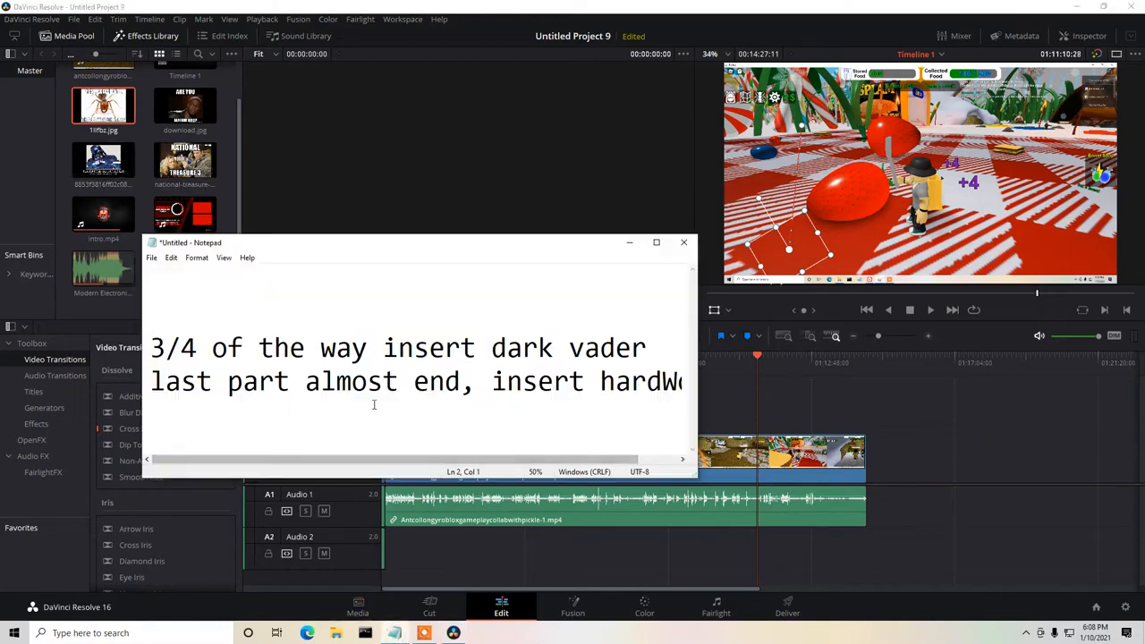
click(655, 7)
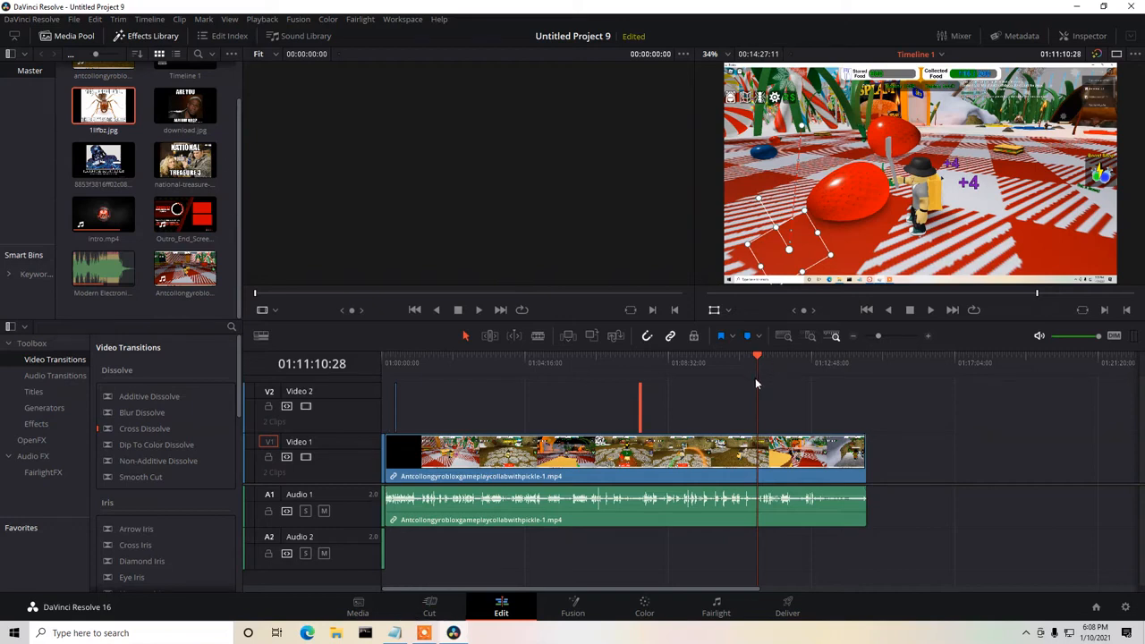
click(931, 309)
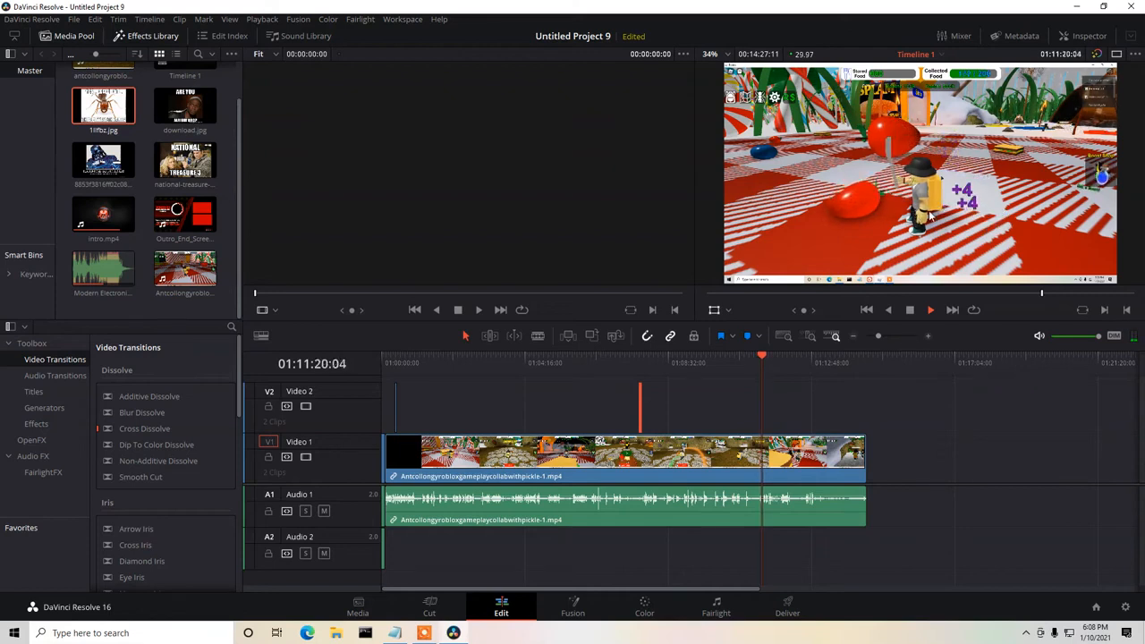
click(911, 310)
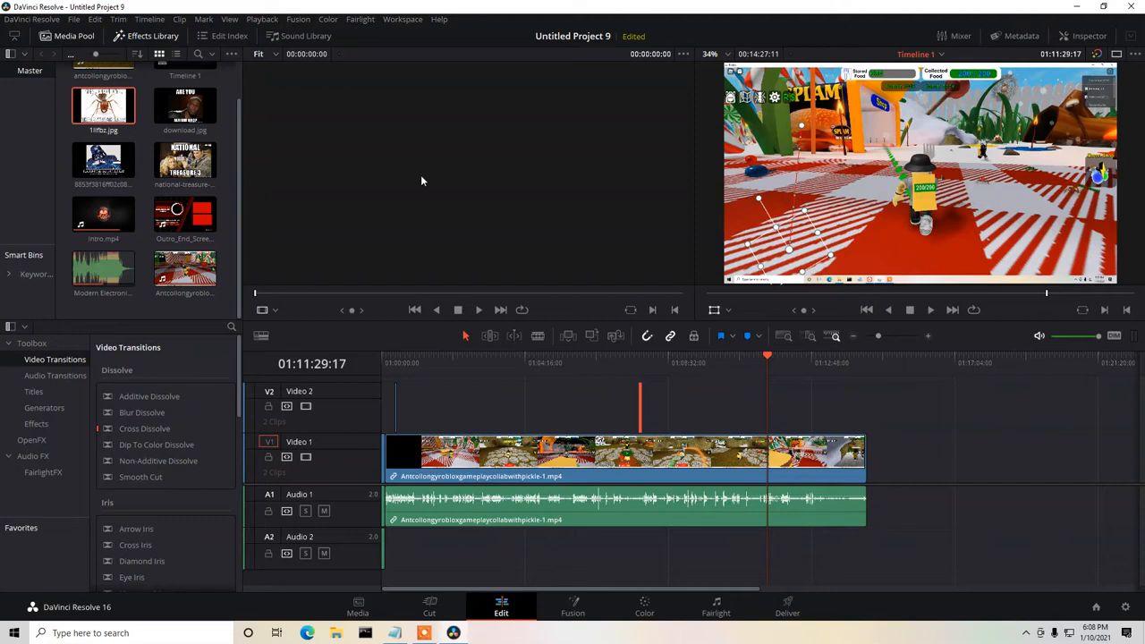
Place the Darth Vader image on Video 2 at 01:11:29:17, scaled down in the frame's centre and trimmed slightly shorter.
click(105, 166)
click(930, 335)
click(930, 336)
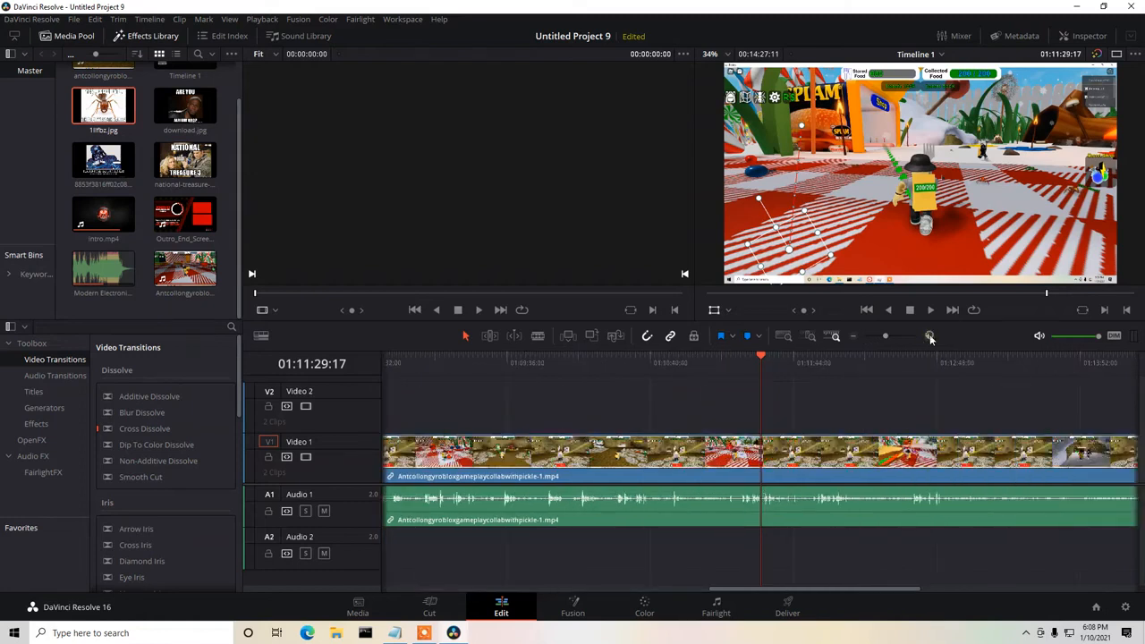
click(930, 335)
drag(103, 161, 790, 409)
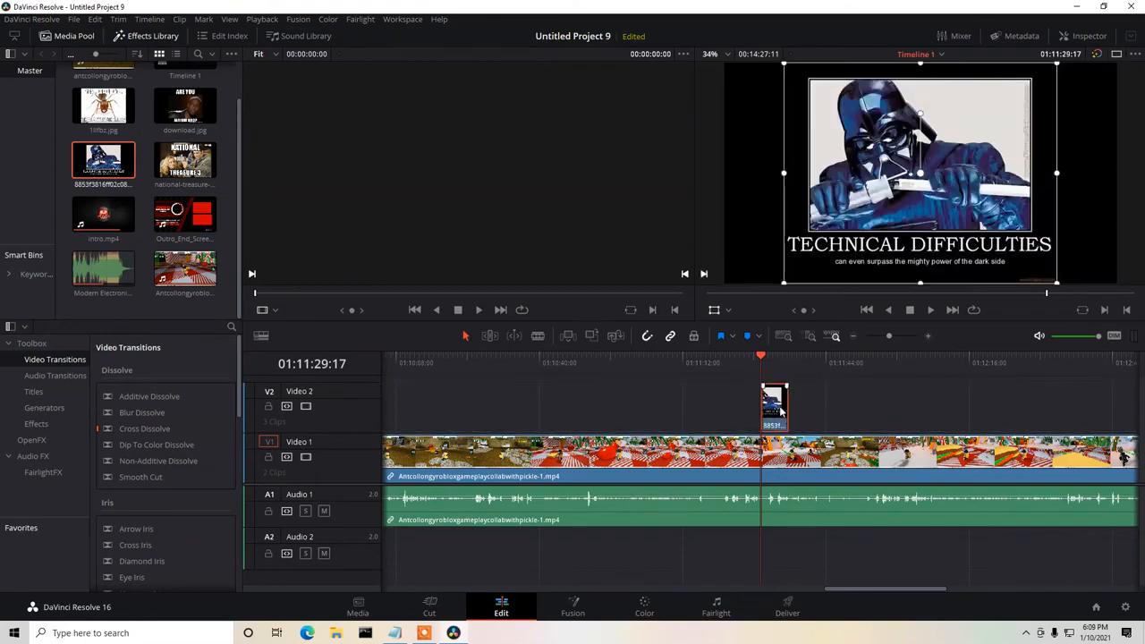
drag(785, 286, 802, 259)
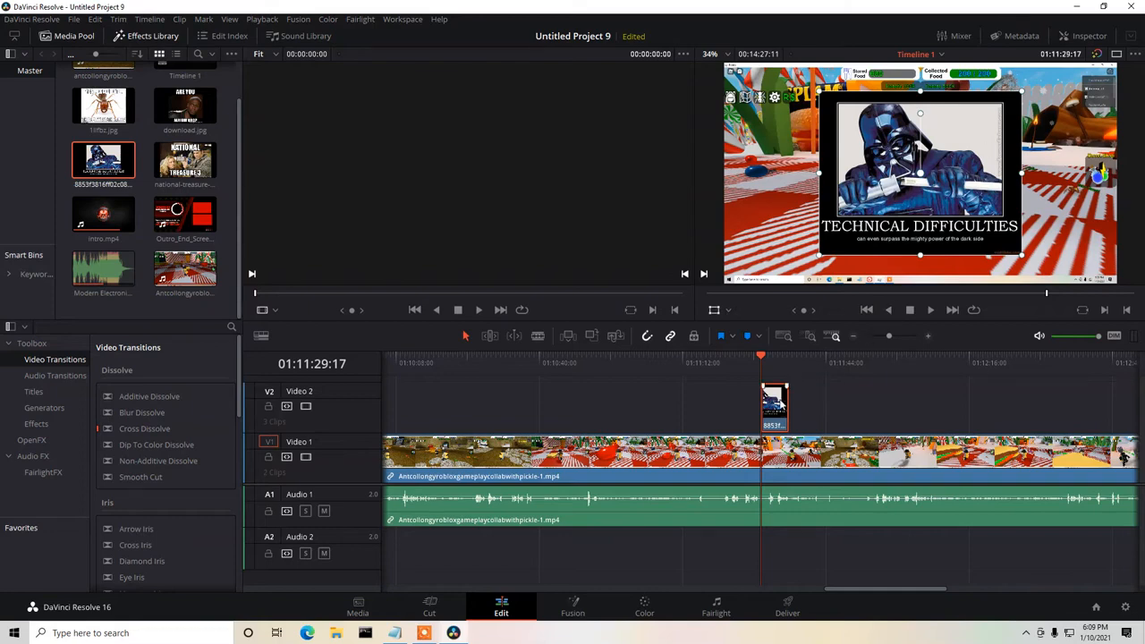
drag(791, 402, 777, 402)
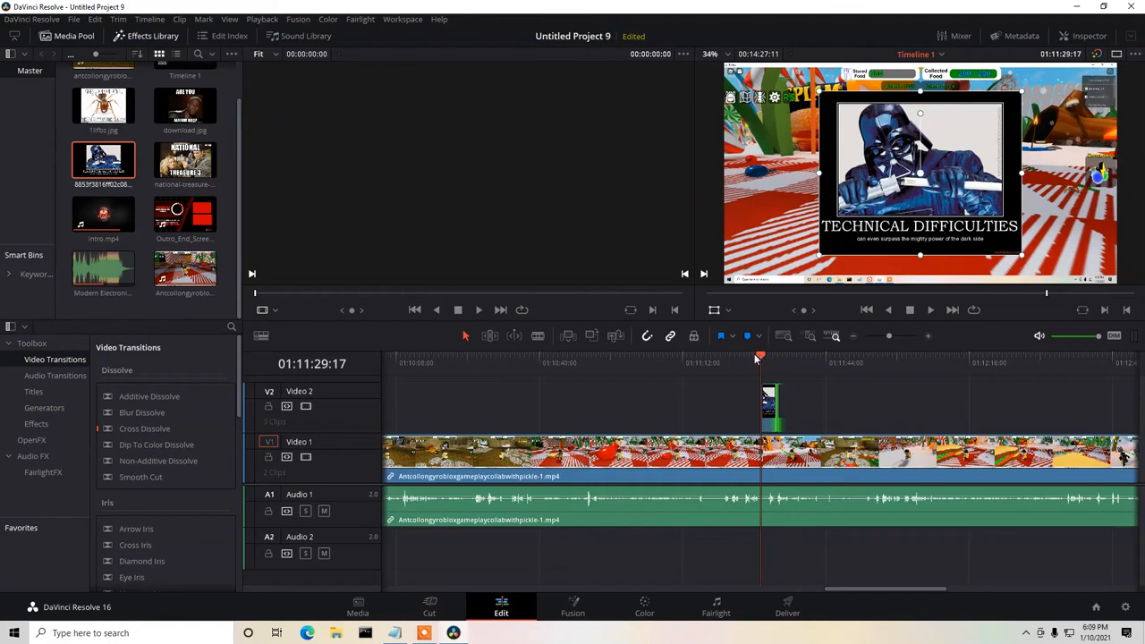
Play the Darth Vader meme from just before its clip to about 01:11:35:19.
click(750, 358)
click(931, 310)
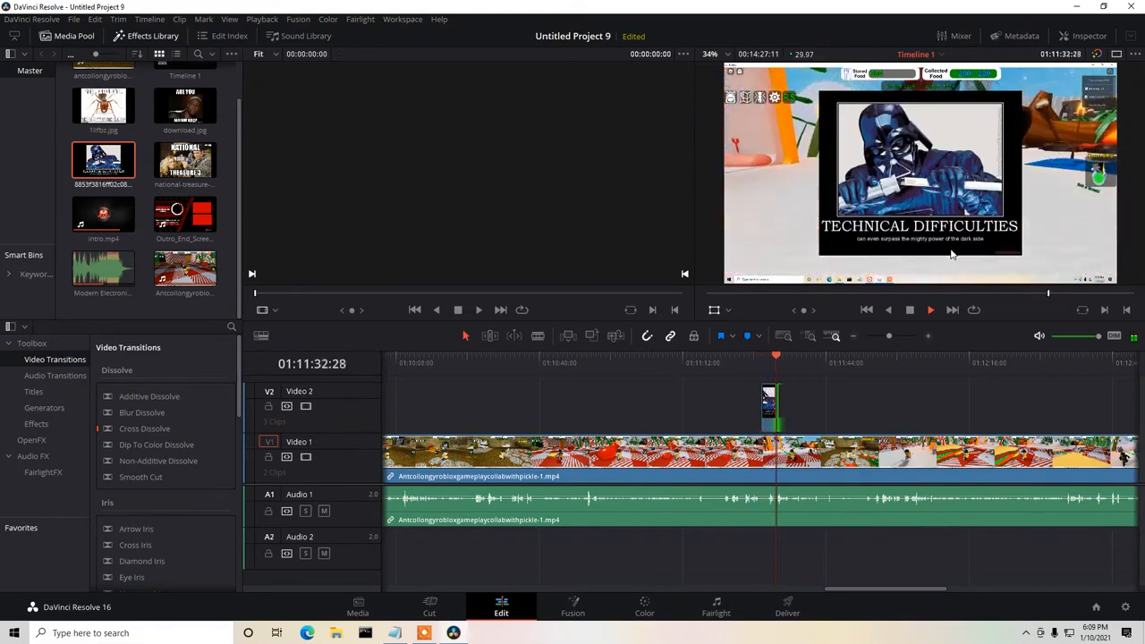
click(912, 310)
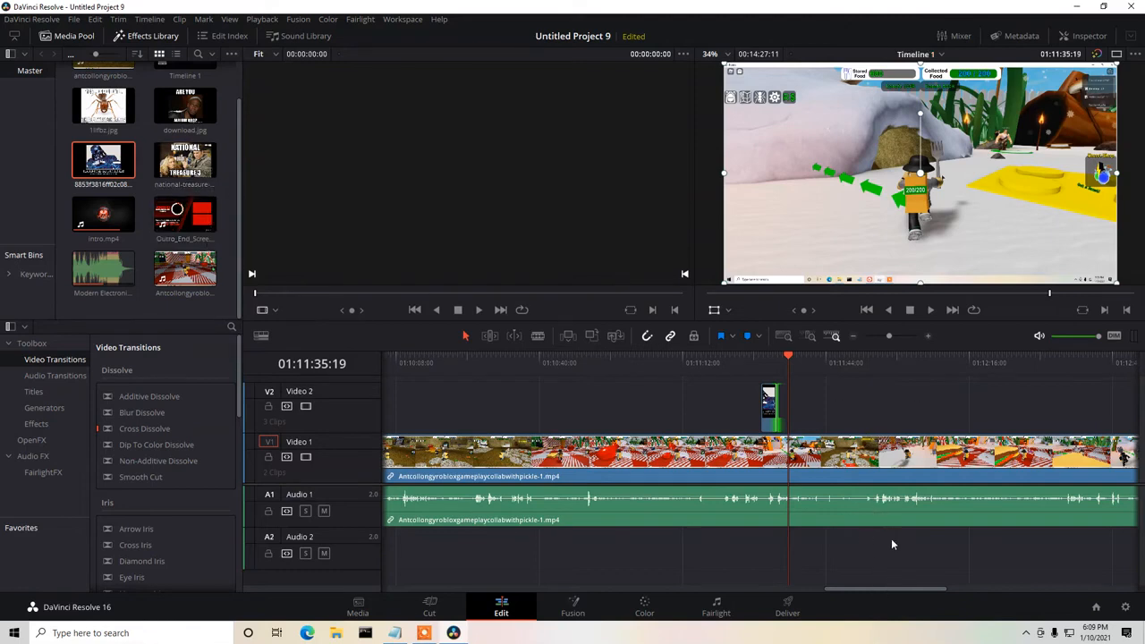
Go to near the end of the gameplay clip at 01:14:10:04 and play on to about 01:14:13:12.
drag(903, 591, 993, 590)
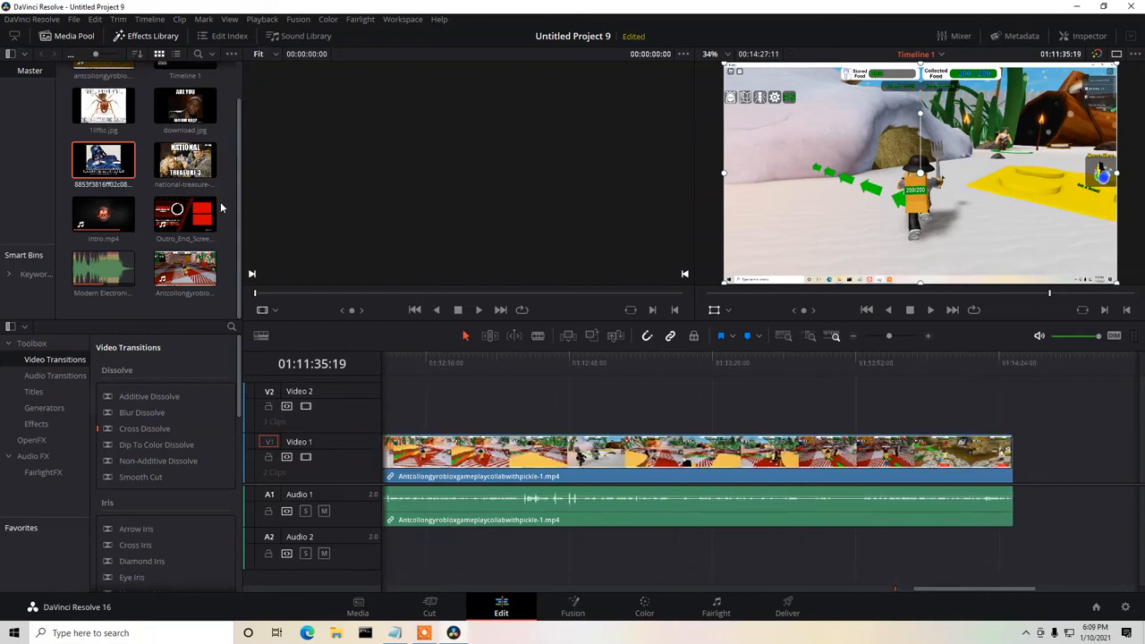
click(937, 355)
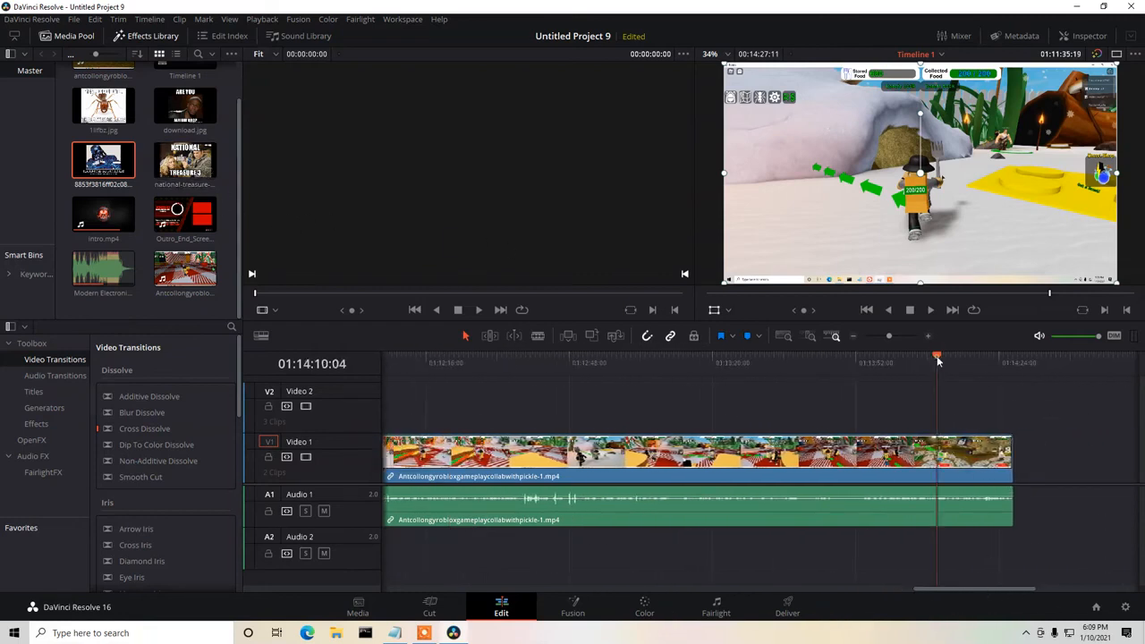
click(929, 311)
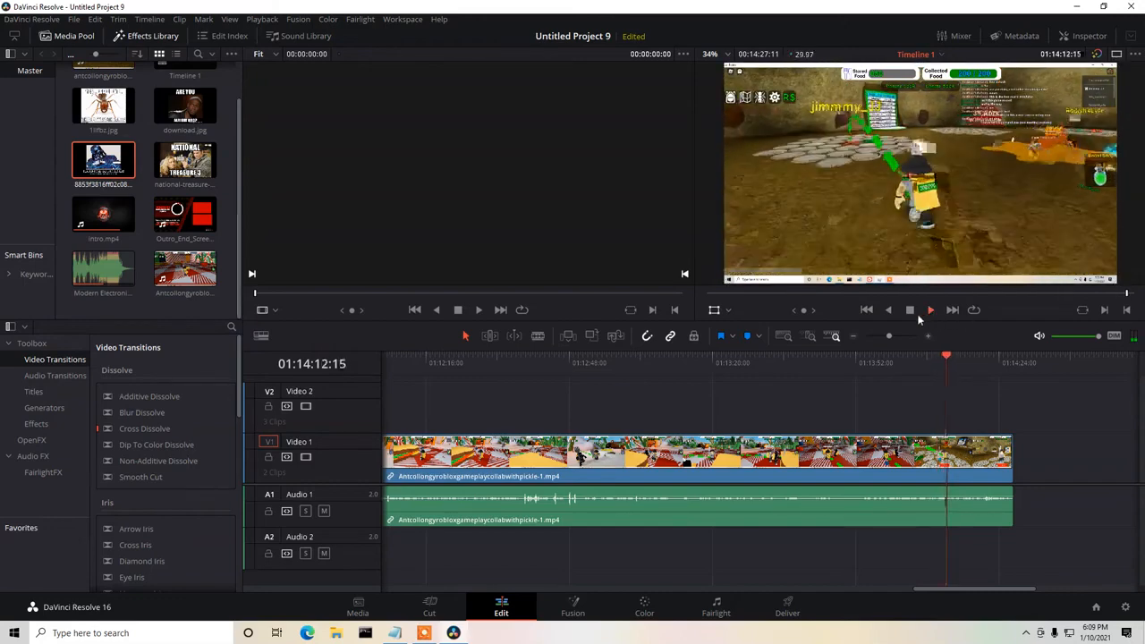
click(911, 310)
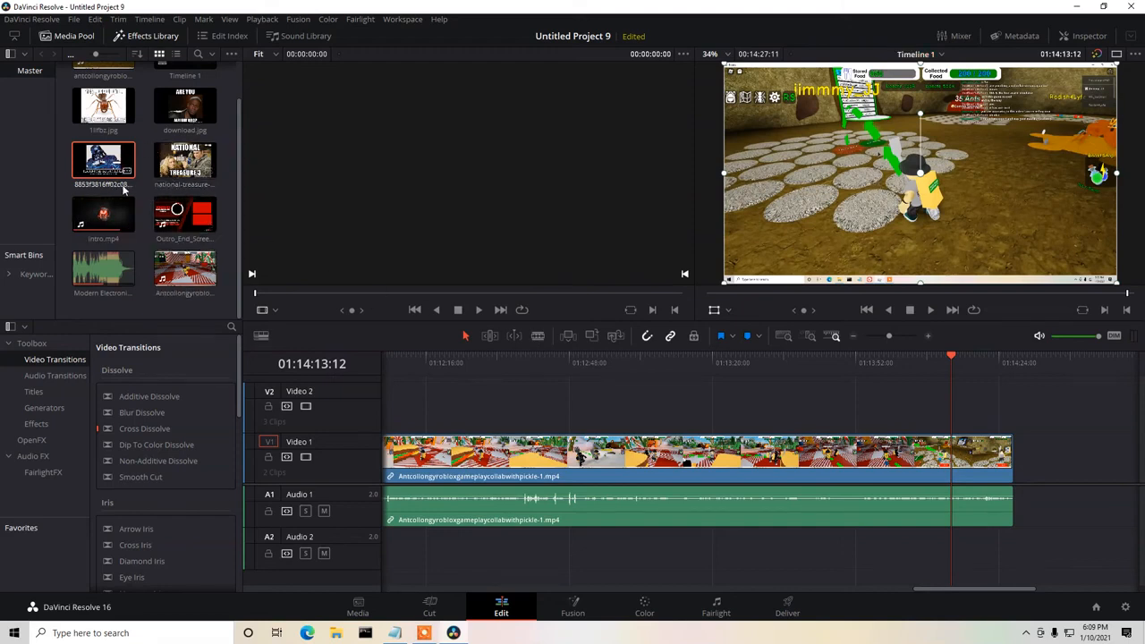
Check the media pool for the hard-work image, switch to the Edge browser and search Google Images for "hard work meme".
scroll(103, 268, up, 2)
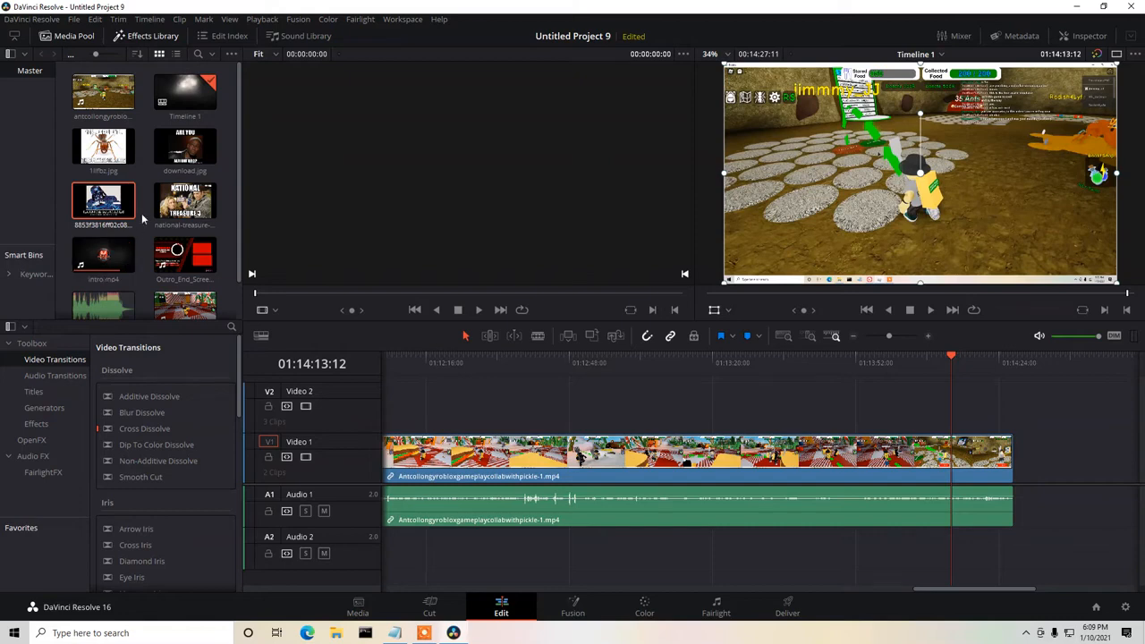
scroll(141, 213, down, 1)
click(306, 633)
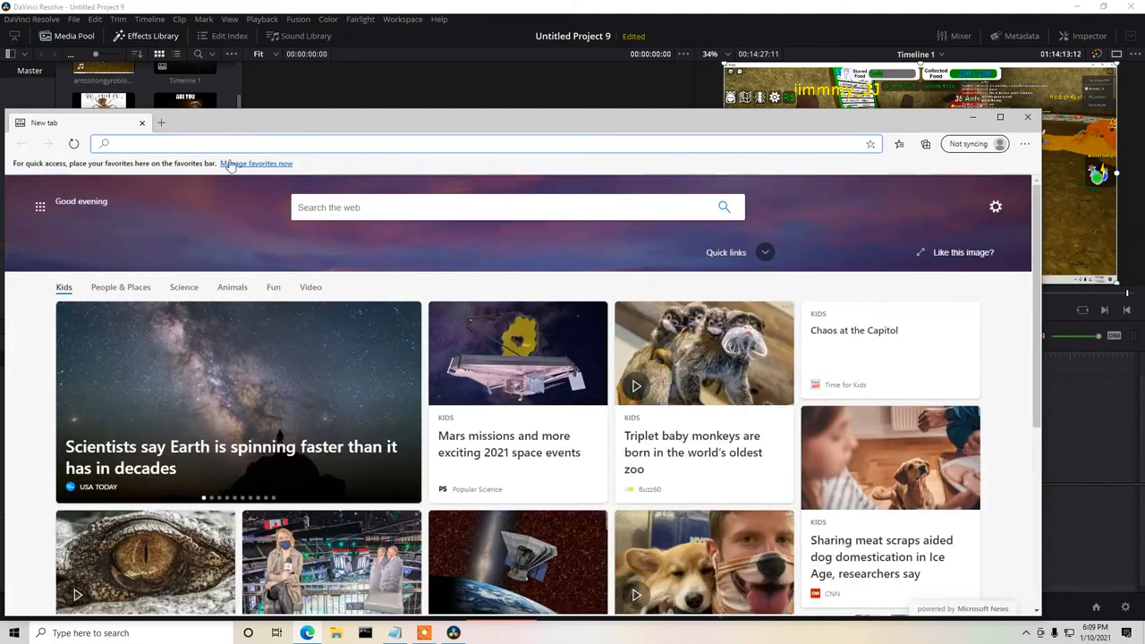
text(images.google.com)
key(Return)
text(hard work meme)
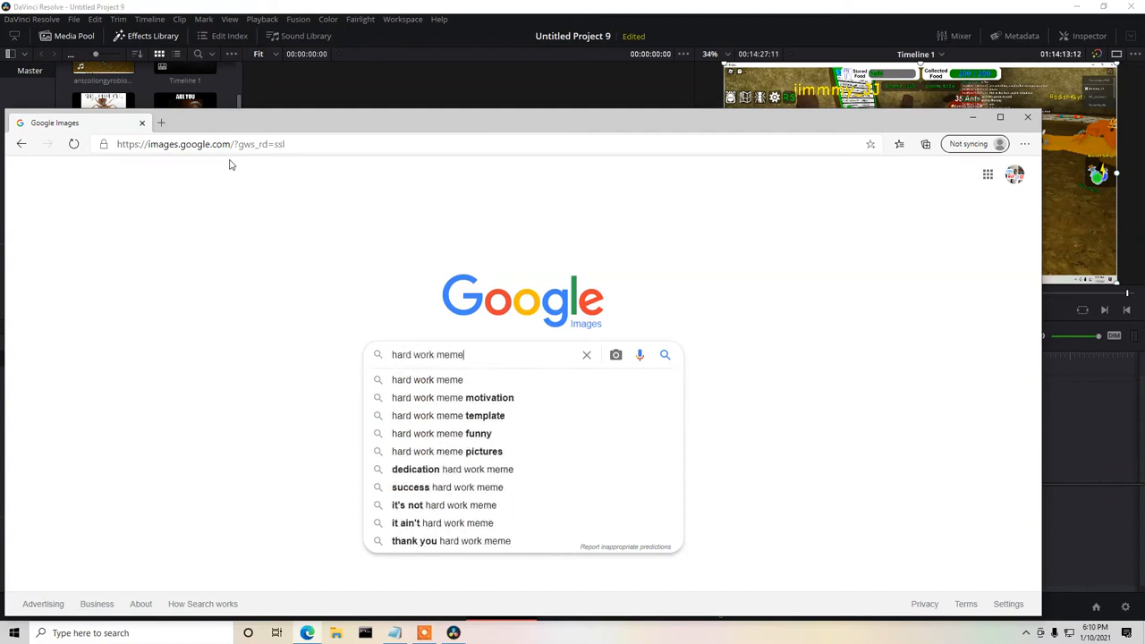
key(Return)
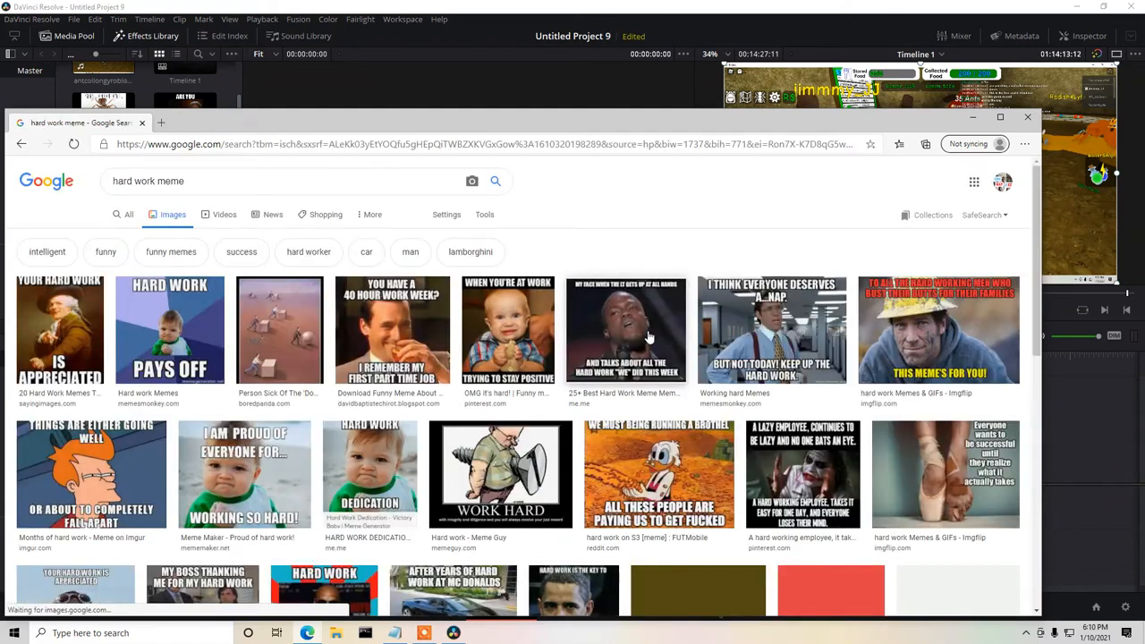
Save the "Hard Work Pays Off" image to the Desktop as 3ccd800fb87a8034b3b7a3faea15fe05 (1).jpeg and return to DaVinci Resolve.
click(43, 320)
click(168, 250)
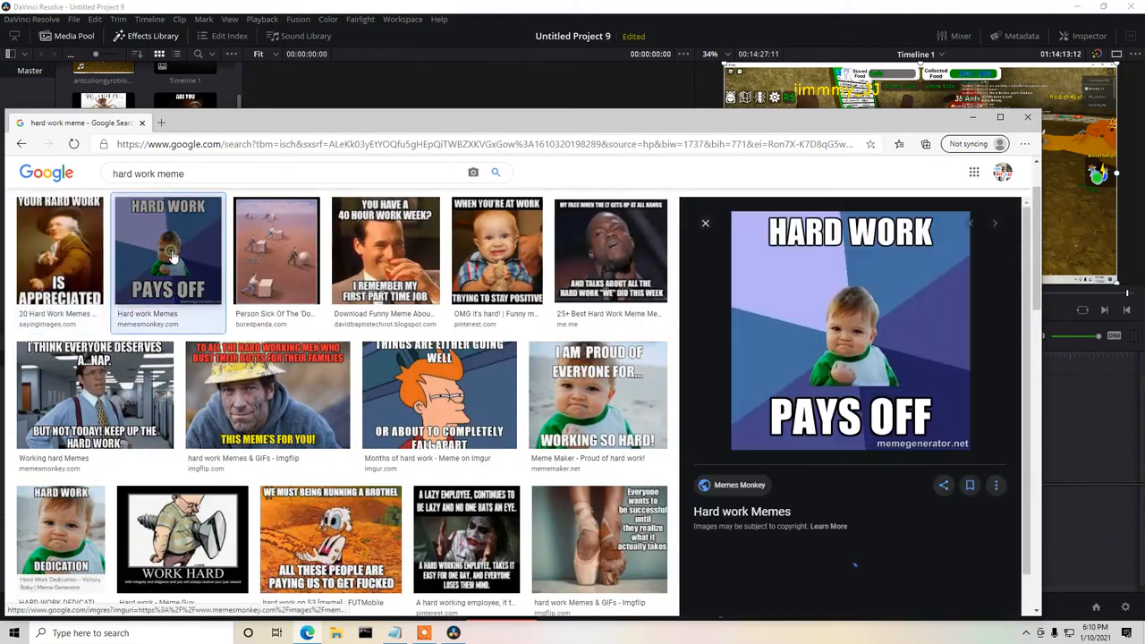
right_click(834, 324)
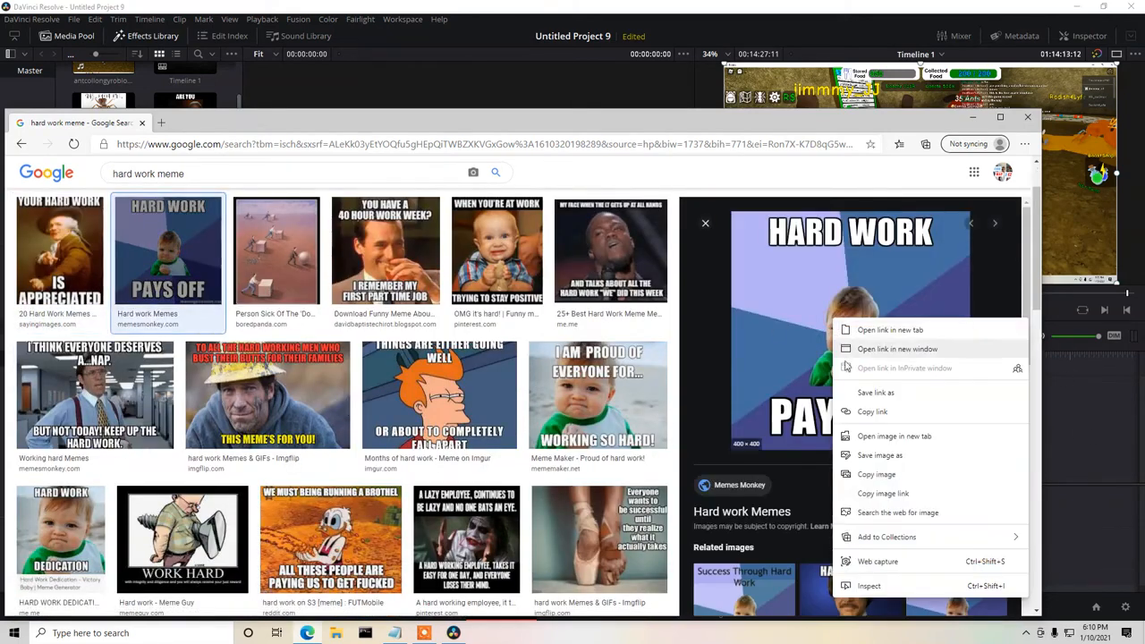
click(867, 459)
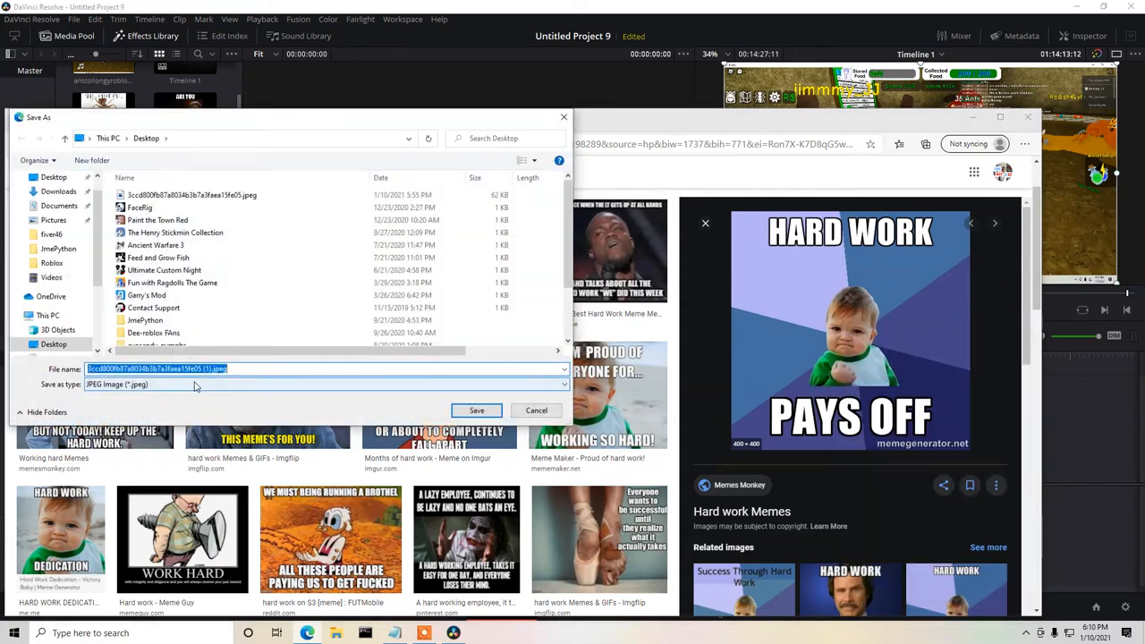
click(487, 417)
click(973, 117)
Import 3ccd800fb87a8034b3b7a3faea15fe05 (1).jpeg from the Desktop into the media pool.
scroll(202, 278, down, 1)
scroll(202, 268, up, 1)
scroll(199, 274, down, 1)
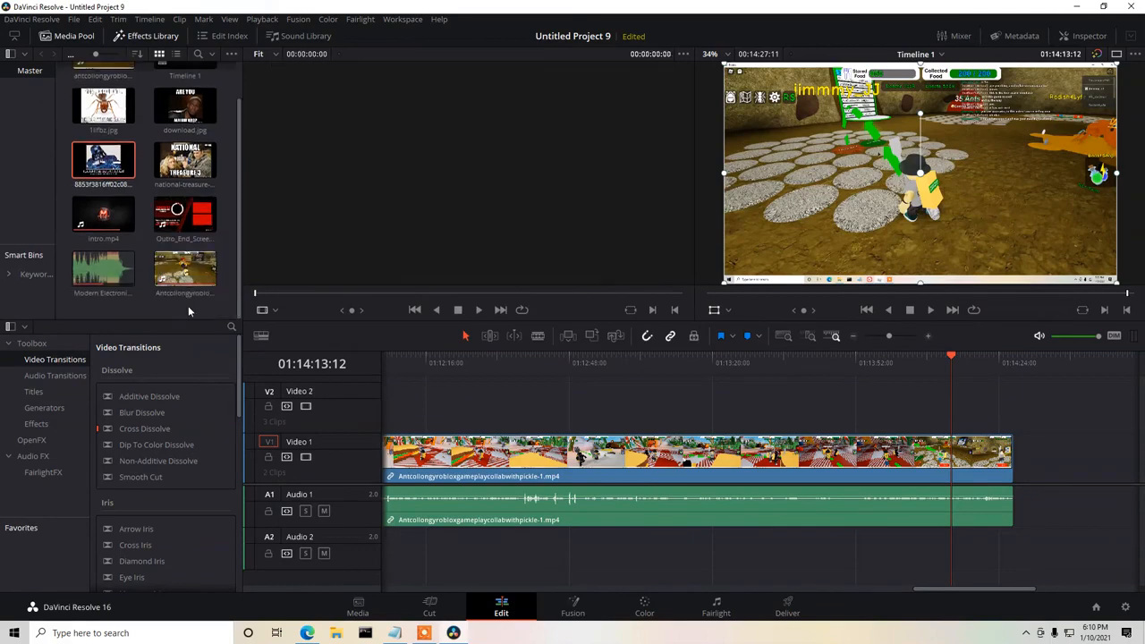
right_click(188, 305)
click(215, 397)
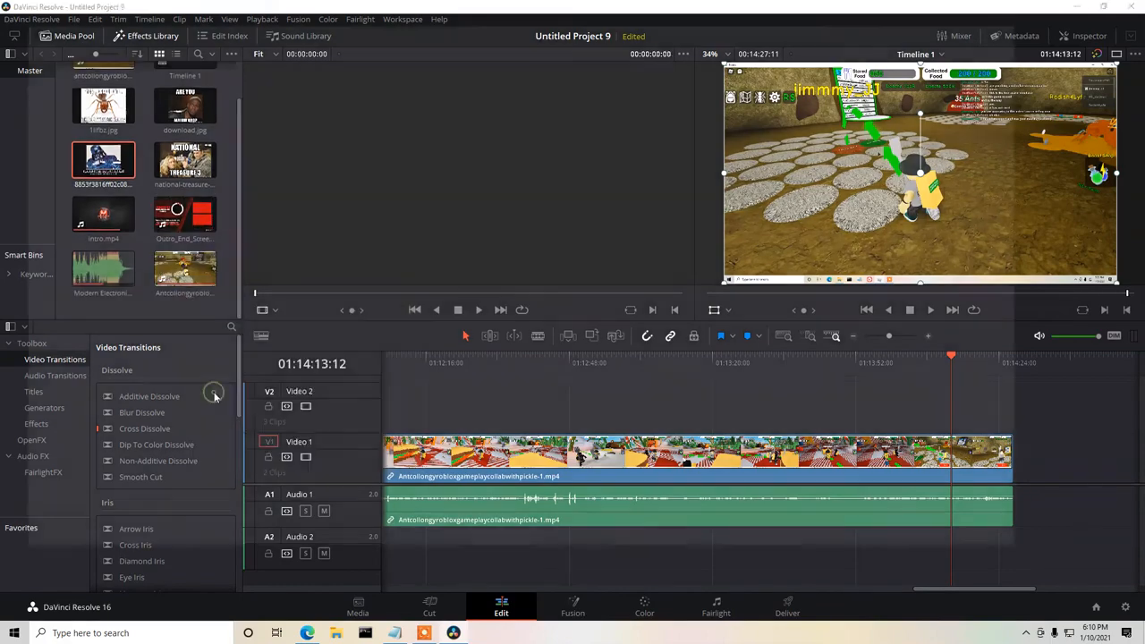
click(235, 113)
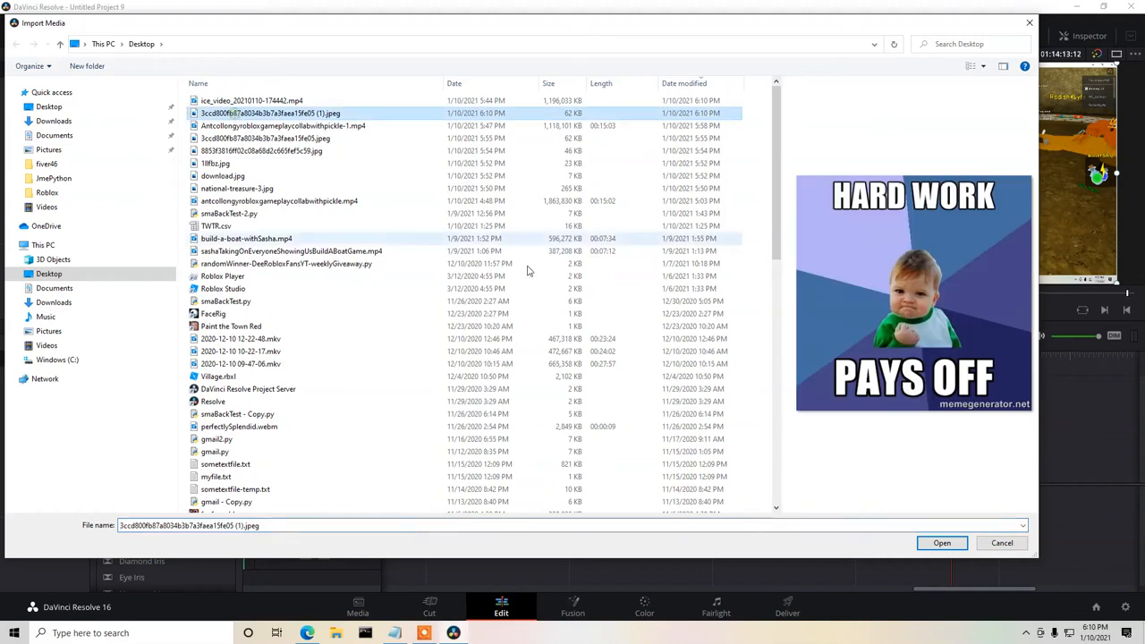
click(941, 543)
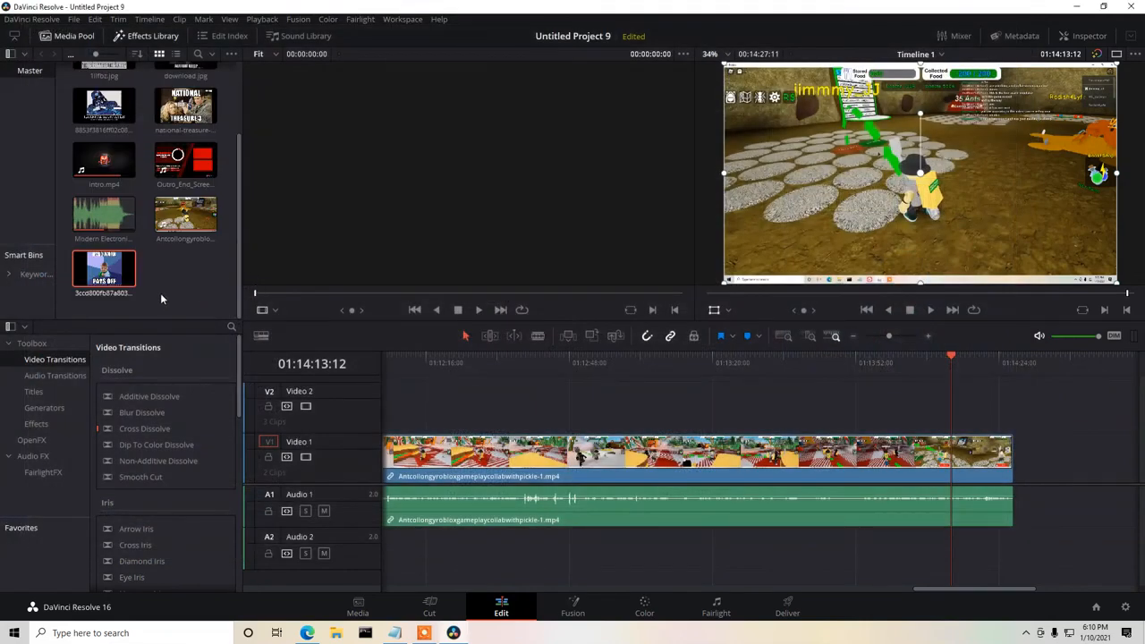
Place the hard-work image on Video 2 at 01:14:13:12 and keyframe its upper-left start with zoom about 0.573 and position about -628, 198.
drag(113, 279, 962, 414)
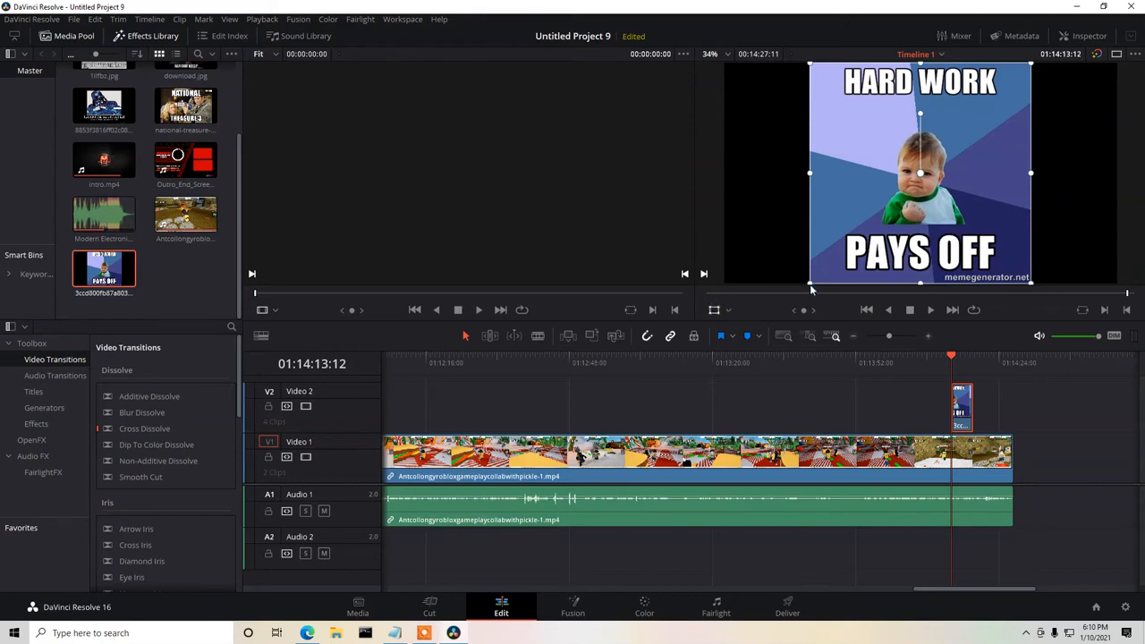
drag(811, 288, 872, 235)
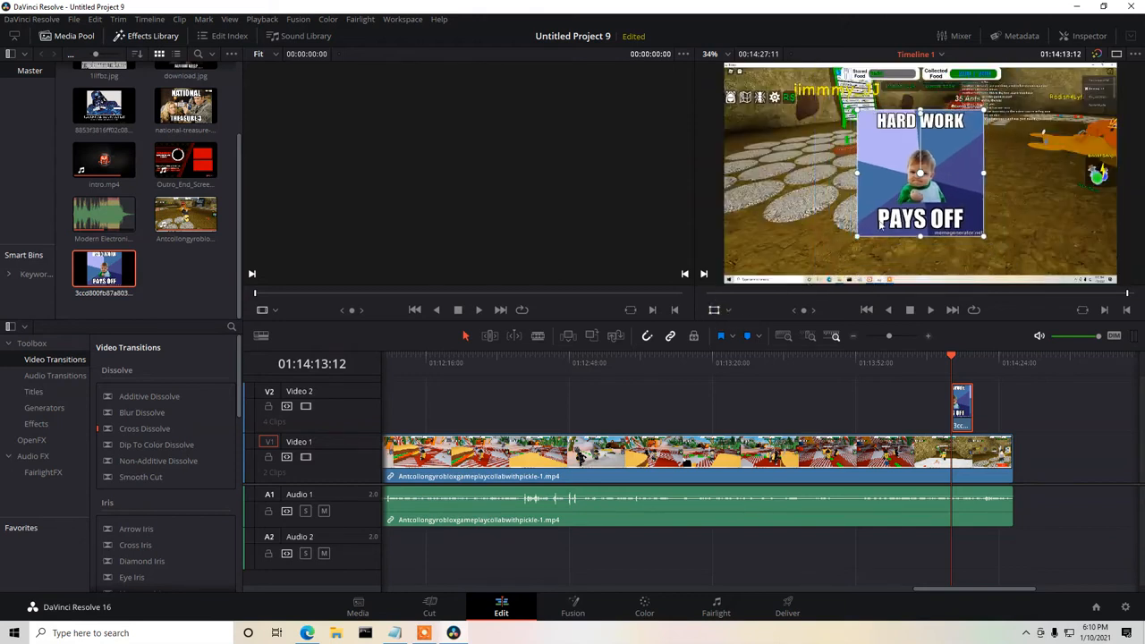
drag(950, 181, 817, 139)
click(1084, 36)
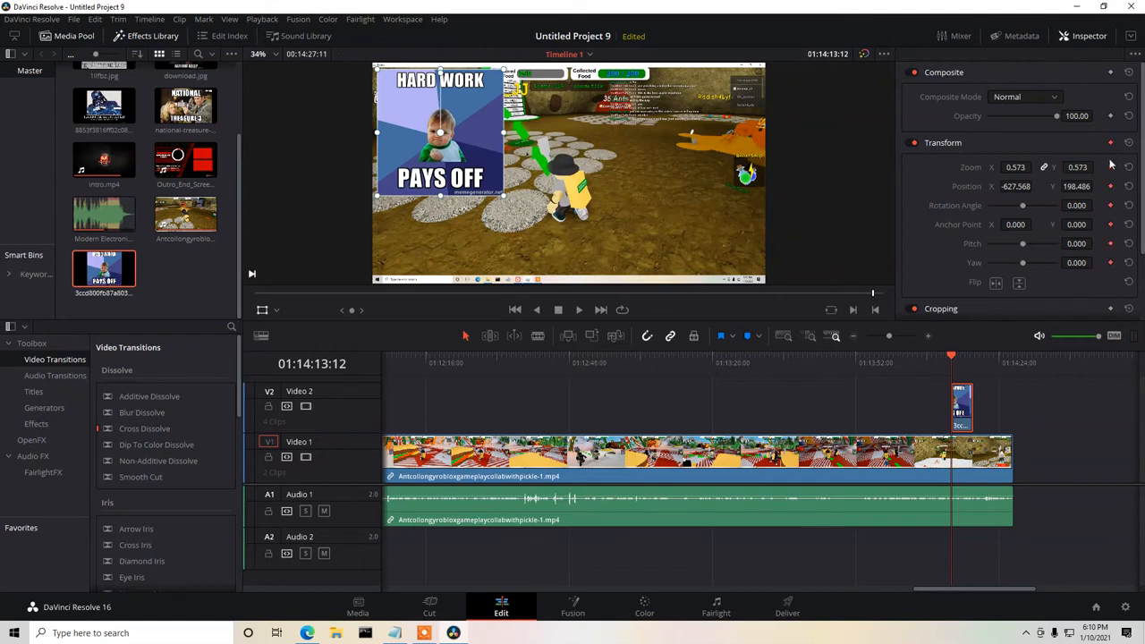
At 01:14:18:11, animate the hard-work image to the lower-right corner with zoom about 0.442 and position about 698, -234.
click(973, 361)
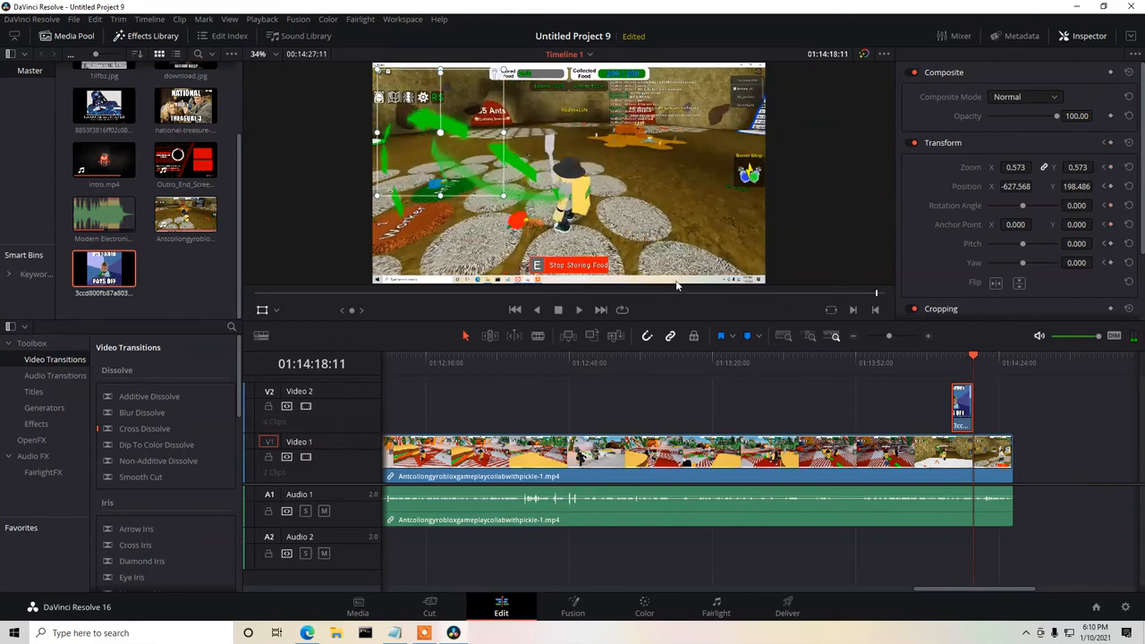
drag(467, 152, 718, 223)
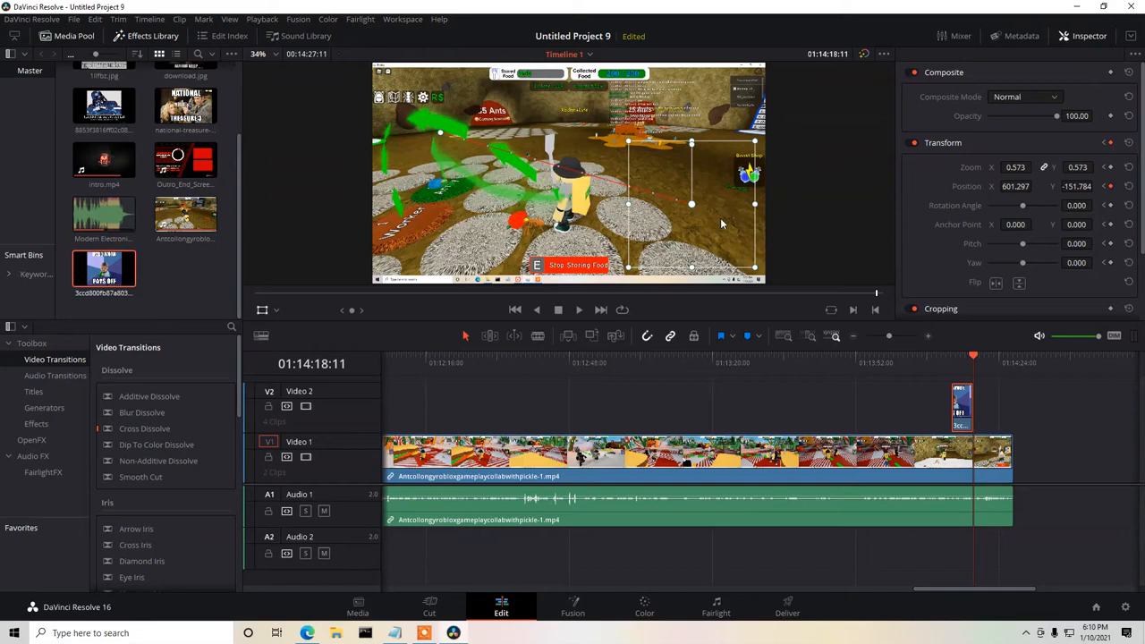
drag(756, 145, 740, 156)
drag(716, 213, 735, 231)
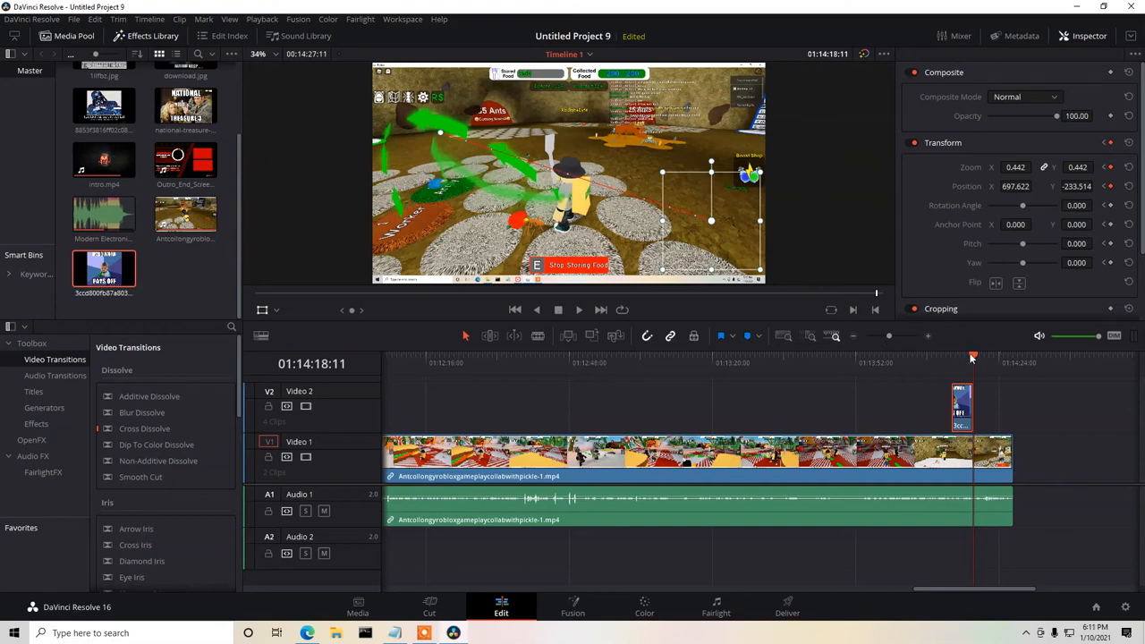
Play the hard-work image's animation from about 01:14:10:16 until just after the clip ends.
drag(973, 359, 938, 356)
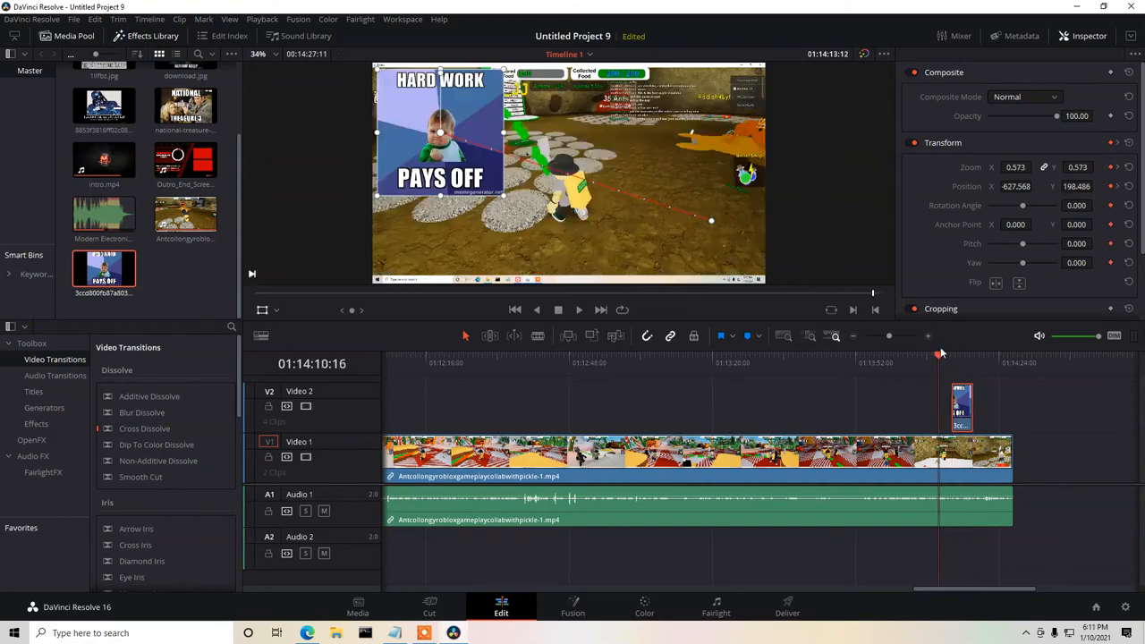
click(579, 310)
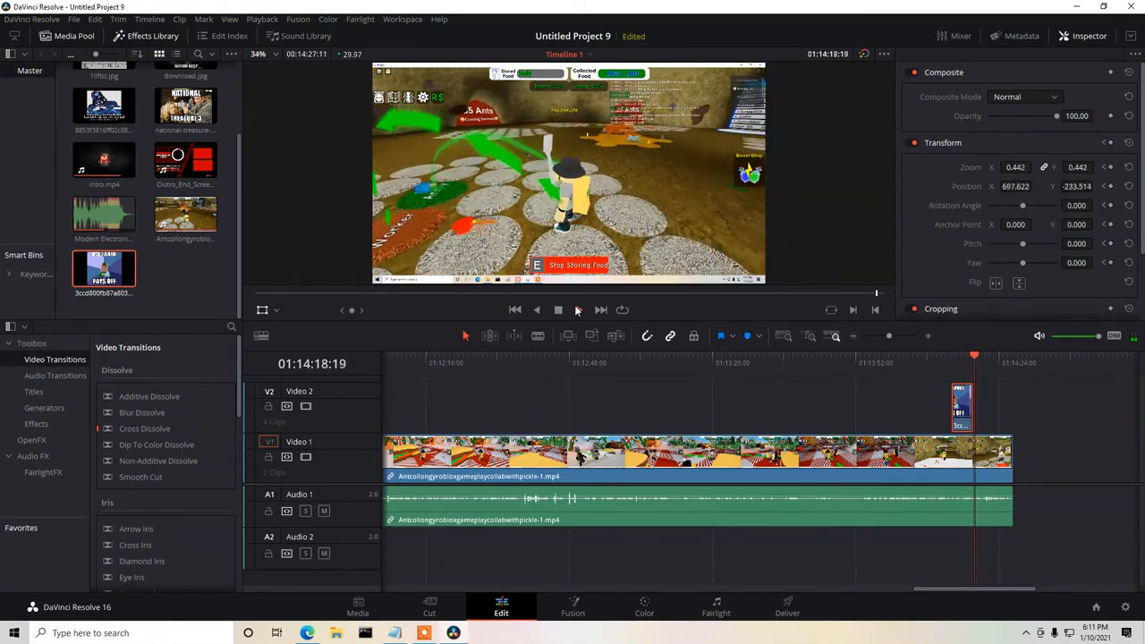
click(559, 310)
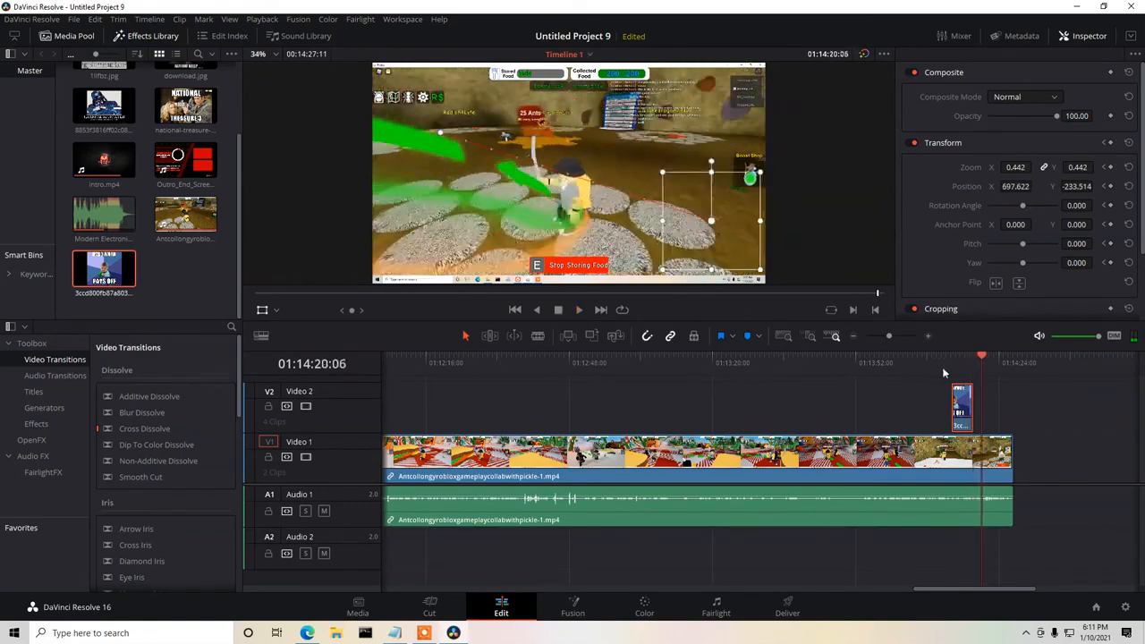
drag(983, 587, 458, 586)
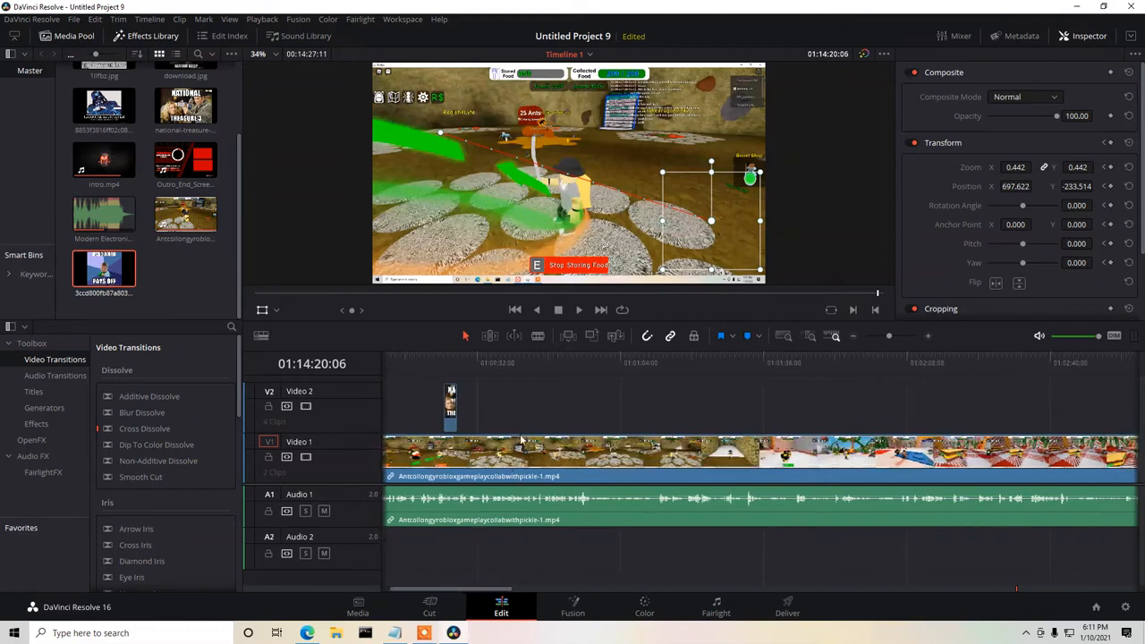
Play the timeline from 01:00:52:28 to find the spot, then place download.jpg on Video 2 at 01:00:59:02.
click(571, 355)
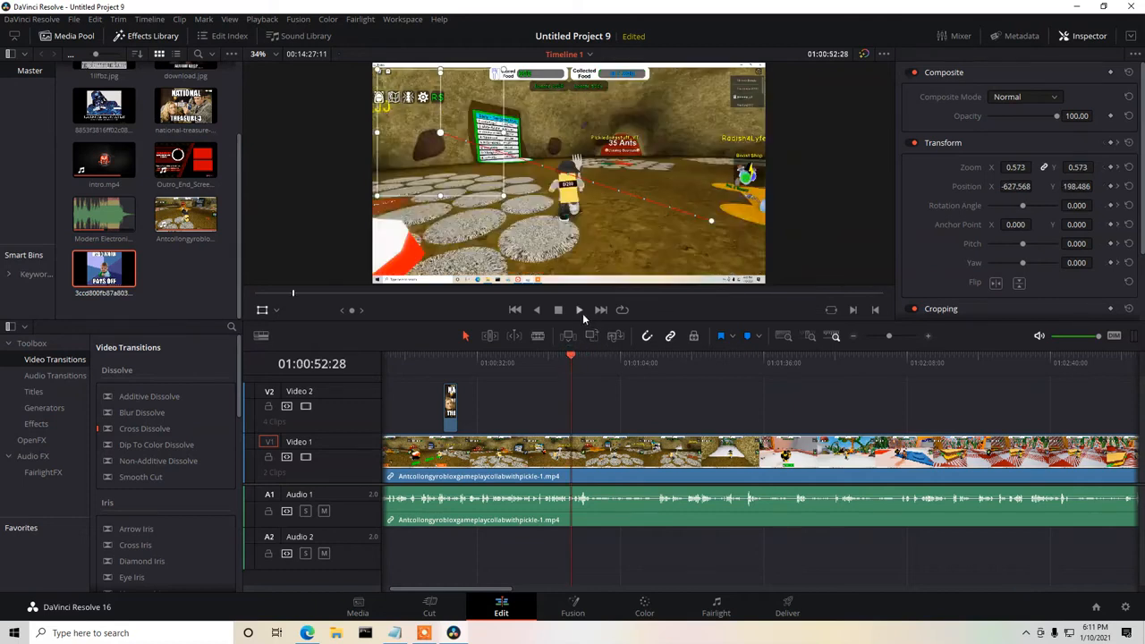
click(578, 310)
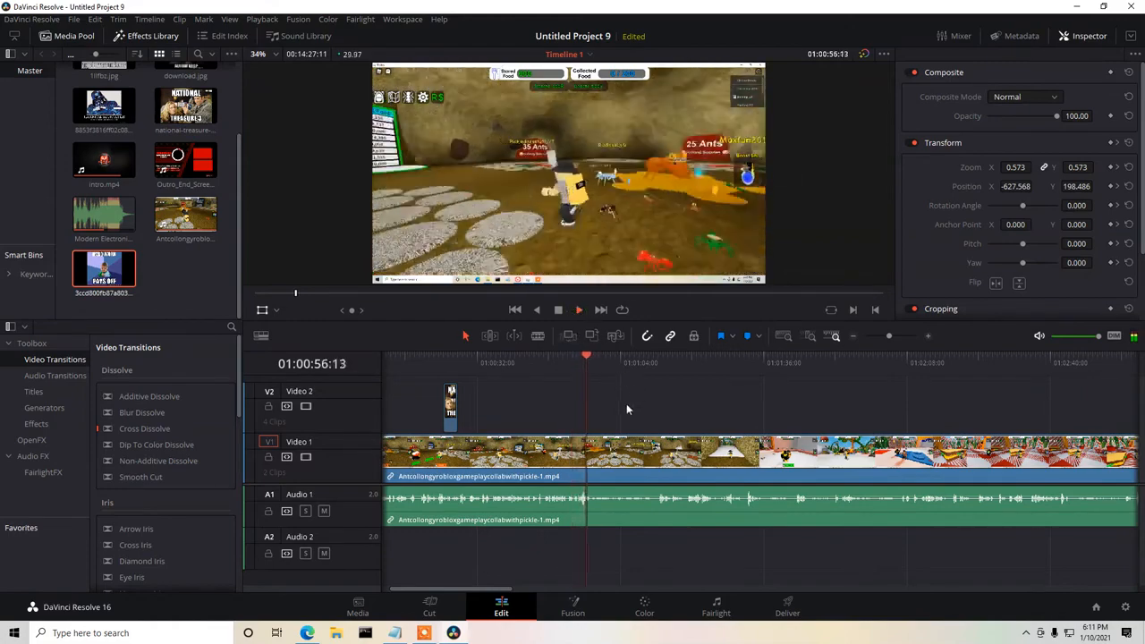
click(558, 311)
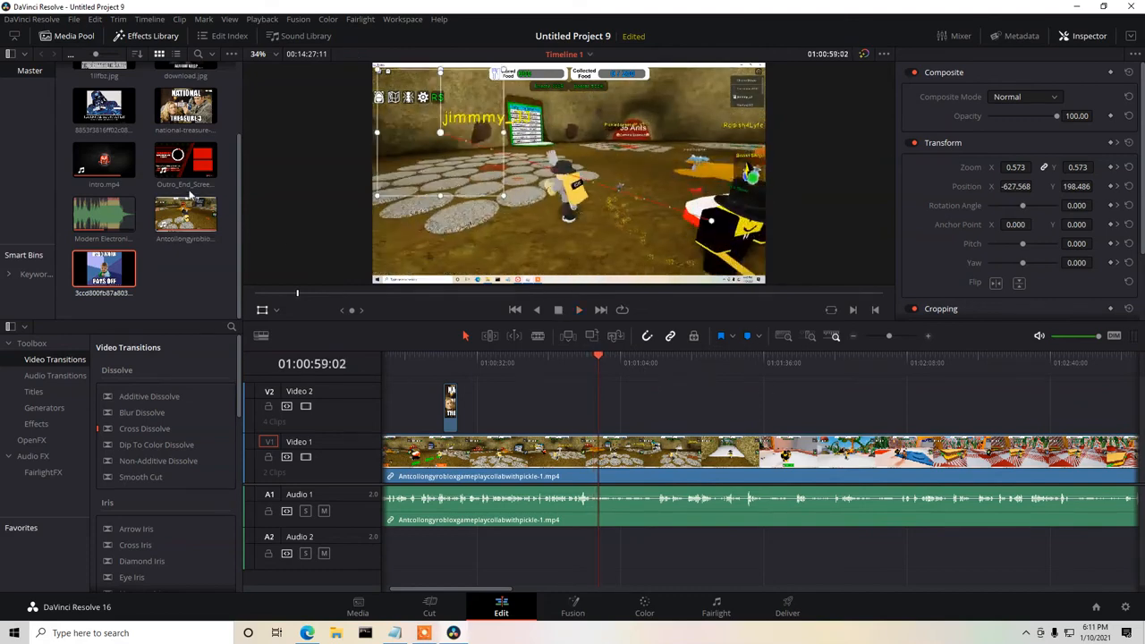
scroll(190, 195, up, 2)
drag(195, 155, 626, 417)
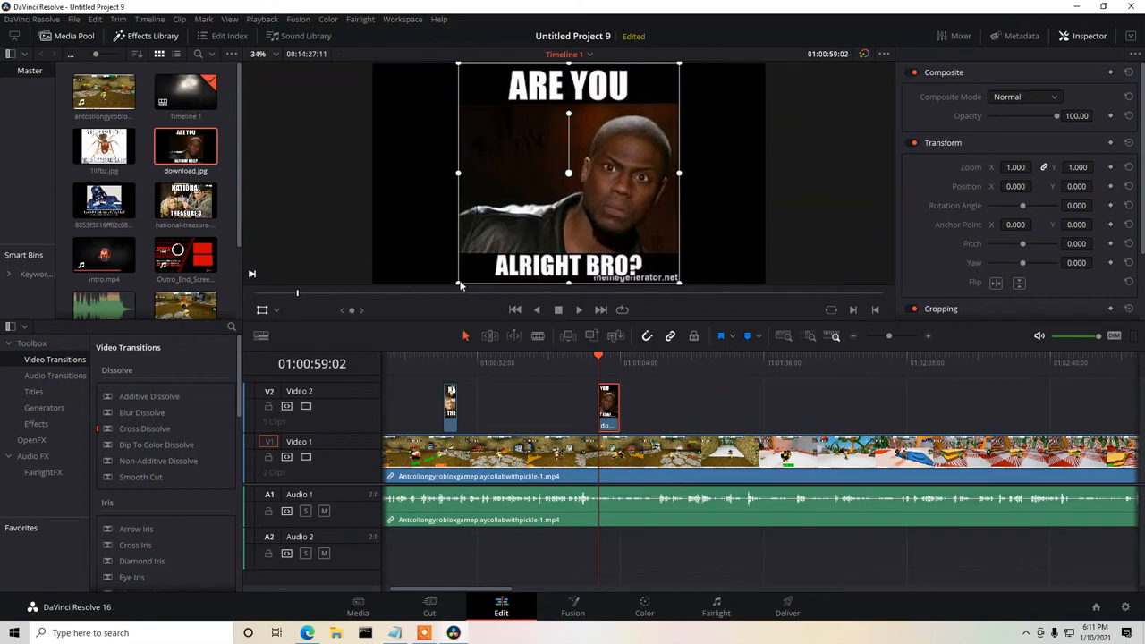
Scale the download.jpg meme to zoom about 0.606, move it to position about 587, -26, and trim its clip end slightly shorter.
drag(460, 284, 488, 242)
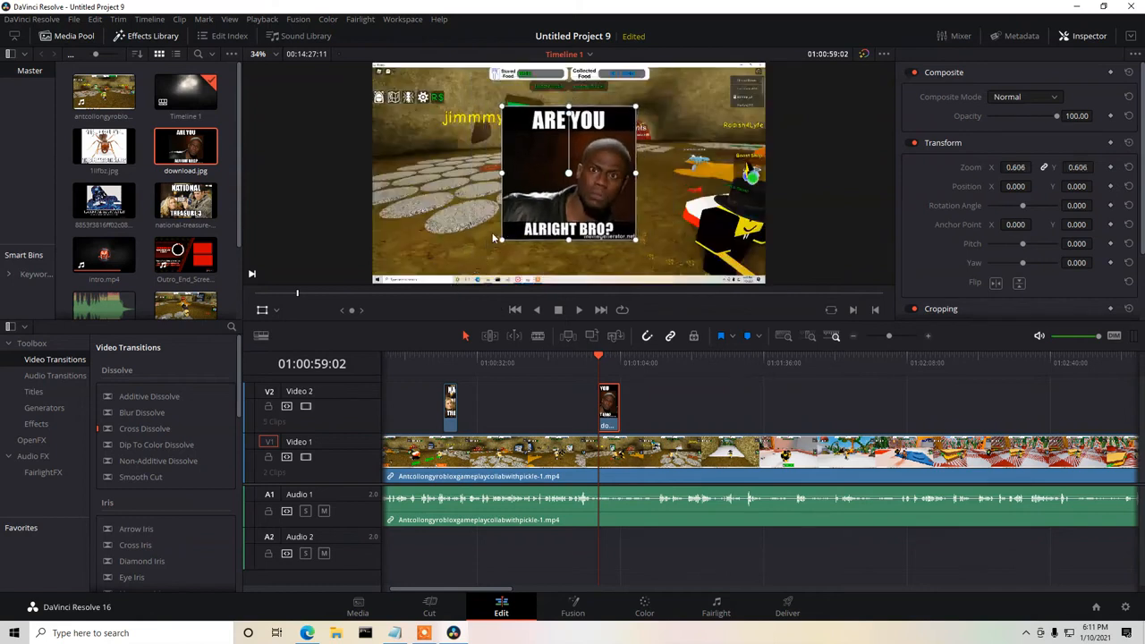
drag(605, 179, 718, 175)
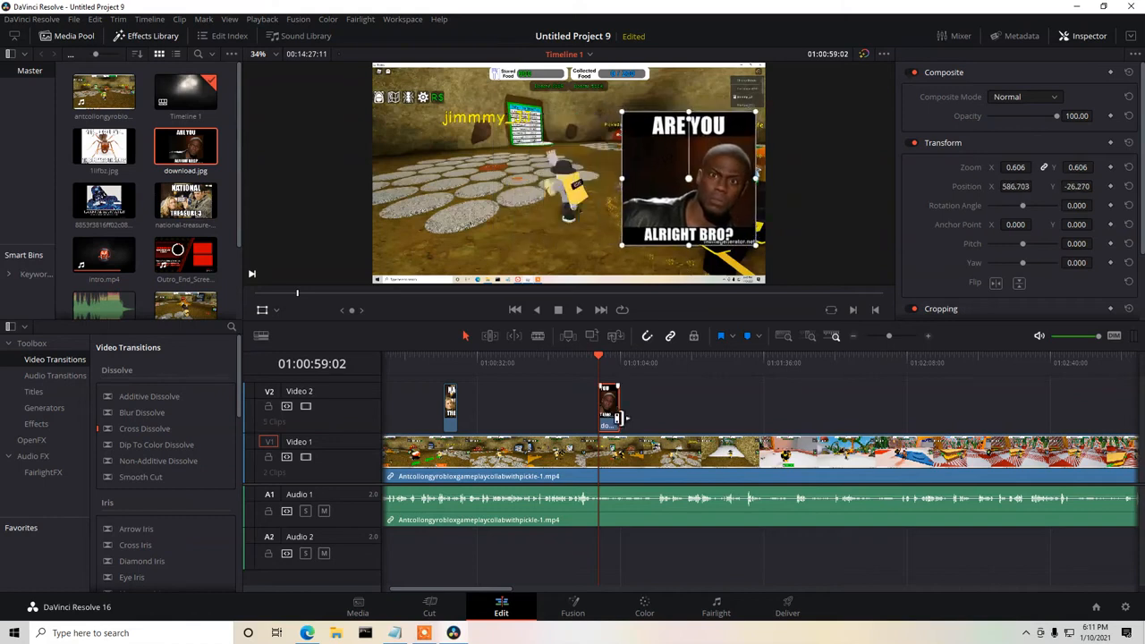
drag(620, 412, 614, 411)
Play back the download.jpg meme from 01:00:56:04 until shortly after its clip ends.
drag(598, 355, 585, 355)
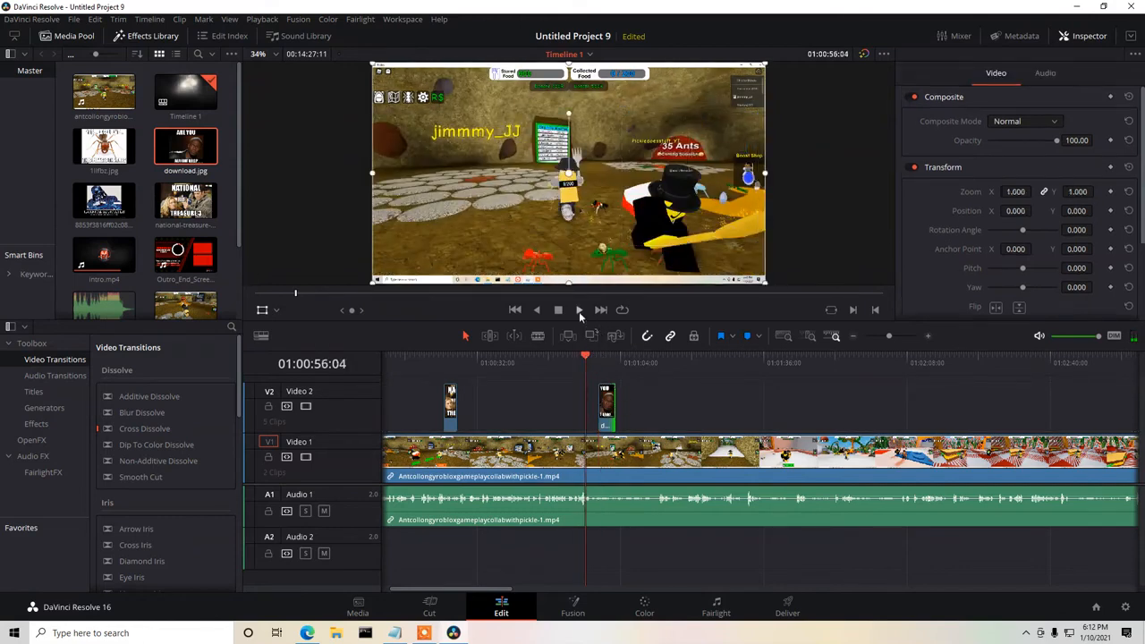
click(579, 311)
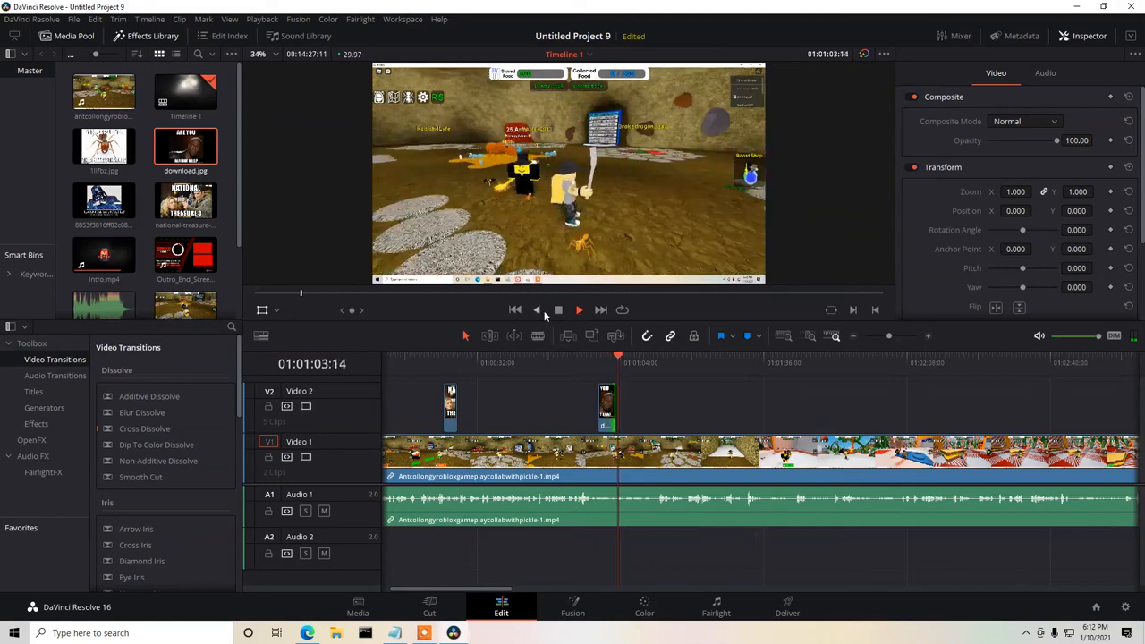
click(556, 310)
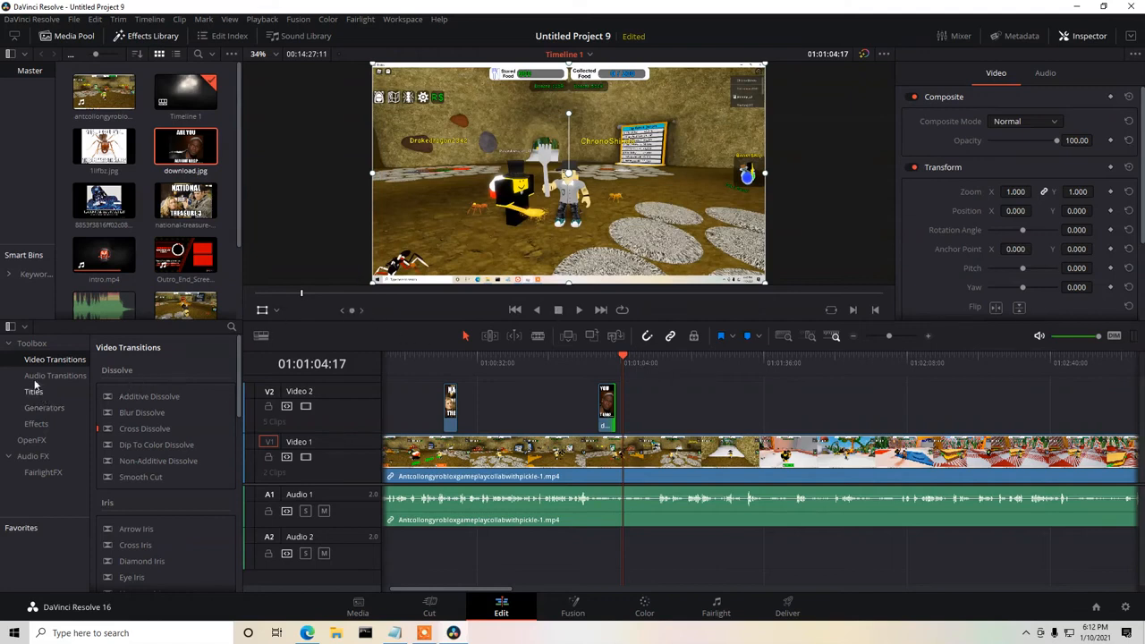
Add a basic Text title on Video 2 at 01:01:04:17, after the download.jpg clip.
click(151, 36)
click(153, 40)
click(38, 392)
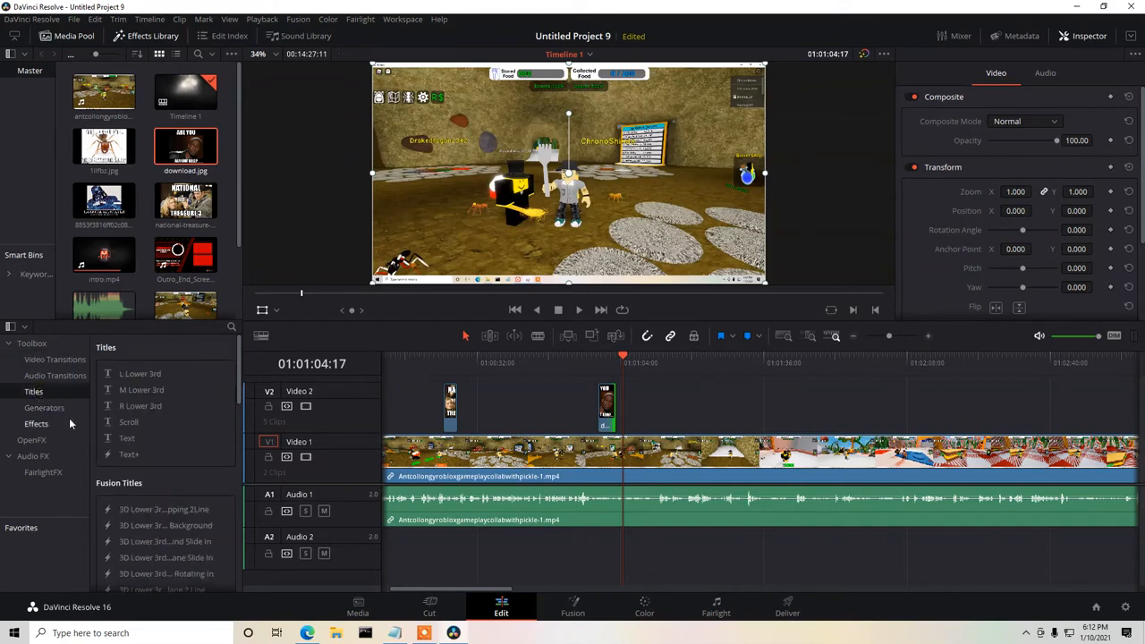
click(122, 438)
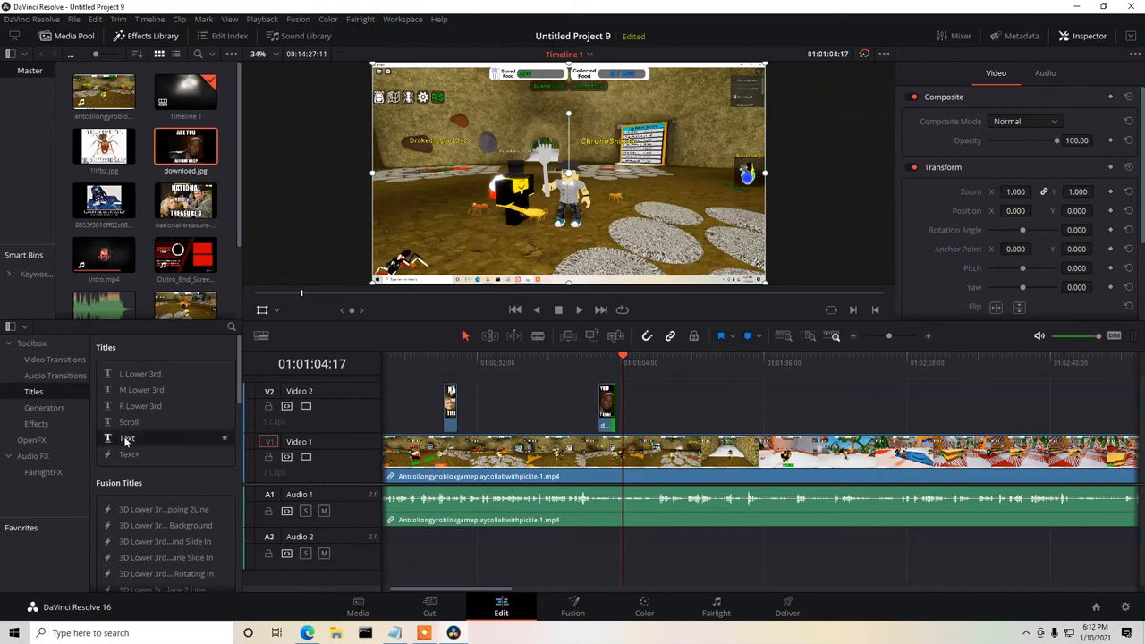
drag(121, 439, 633, 407)
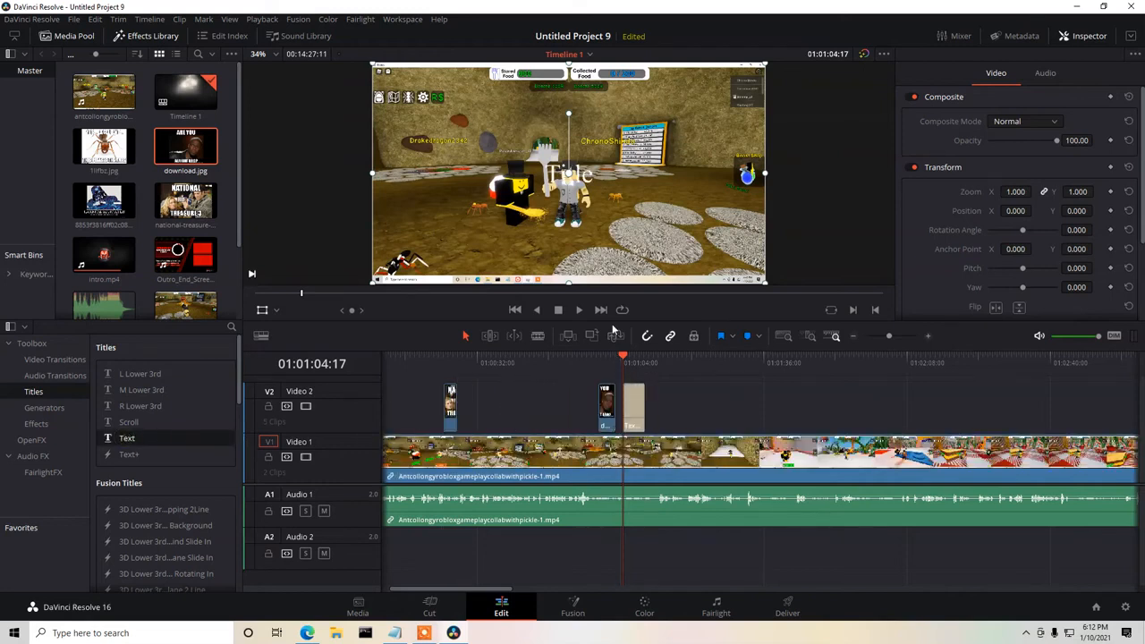
Shrink the title to about half size and move it to the lower-left area of the frame.
drag(575, 175, 555, 201)
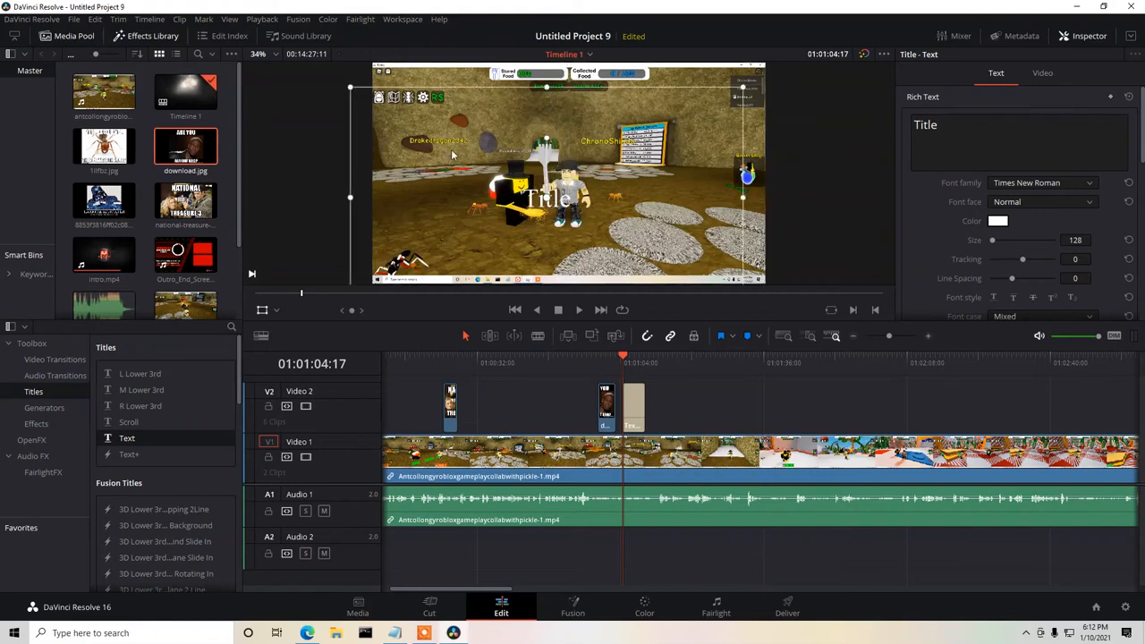
drag(350, 88, 446, 141)
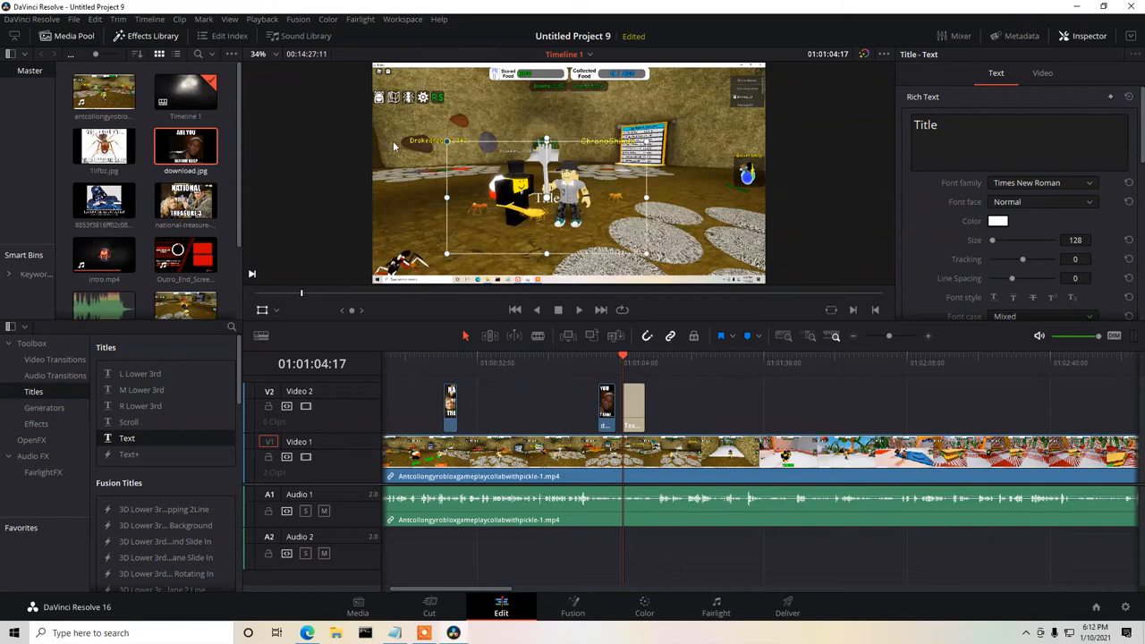
drag(584, 196, 484, 250)
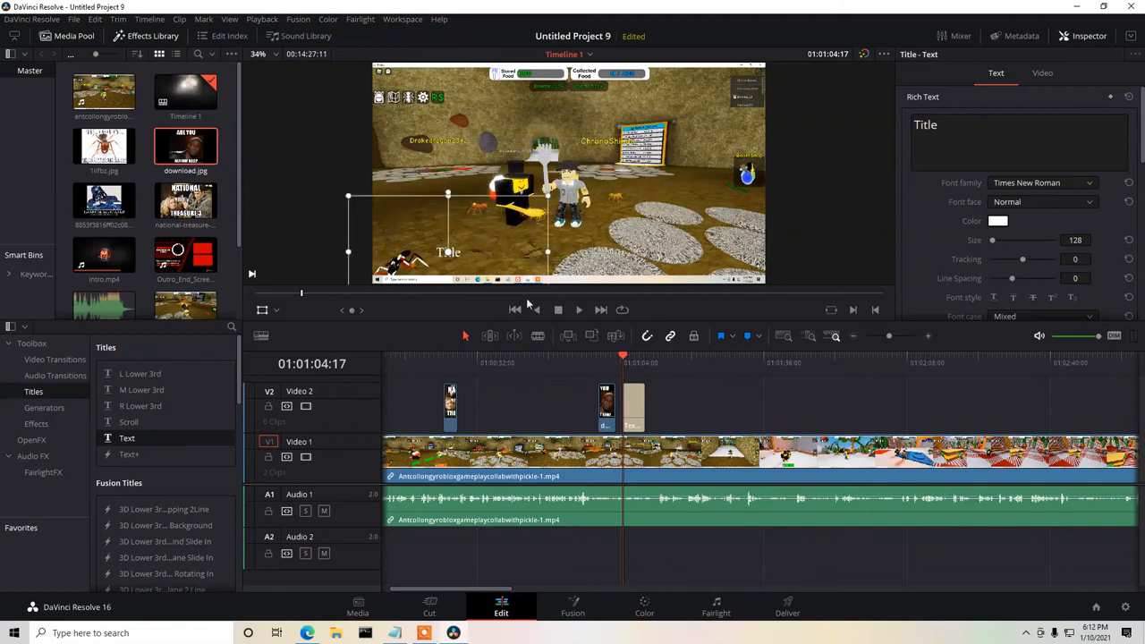
Replace the title text with "surely I didn't sound so sure... did I", then shift it up and right and enlarge it slightly.
drag(946, 126, 917, 130)
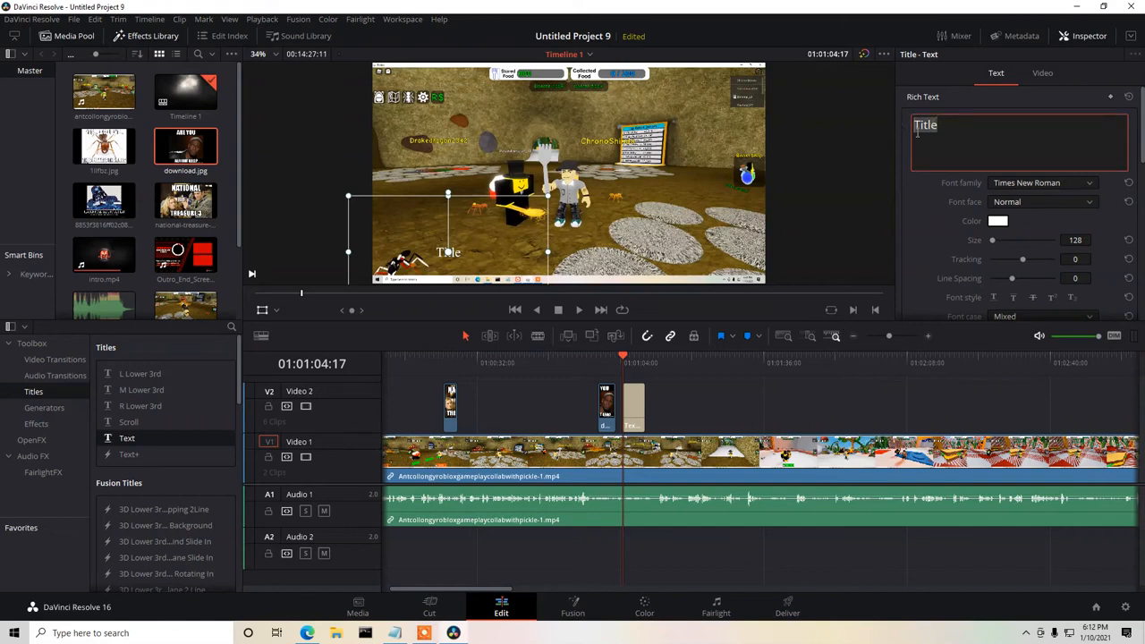
text(surely )
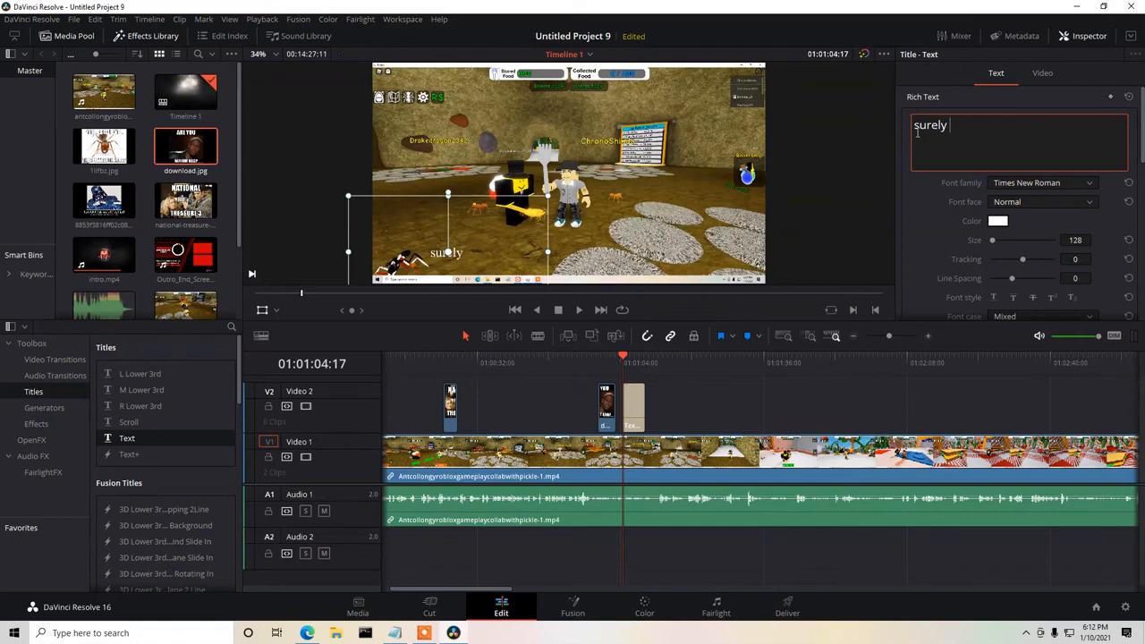
text(I didn)
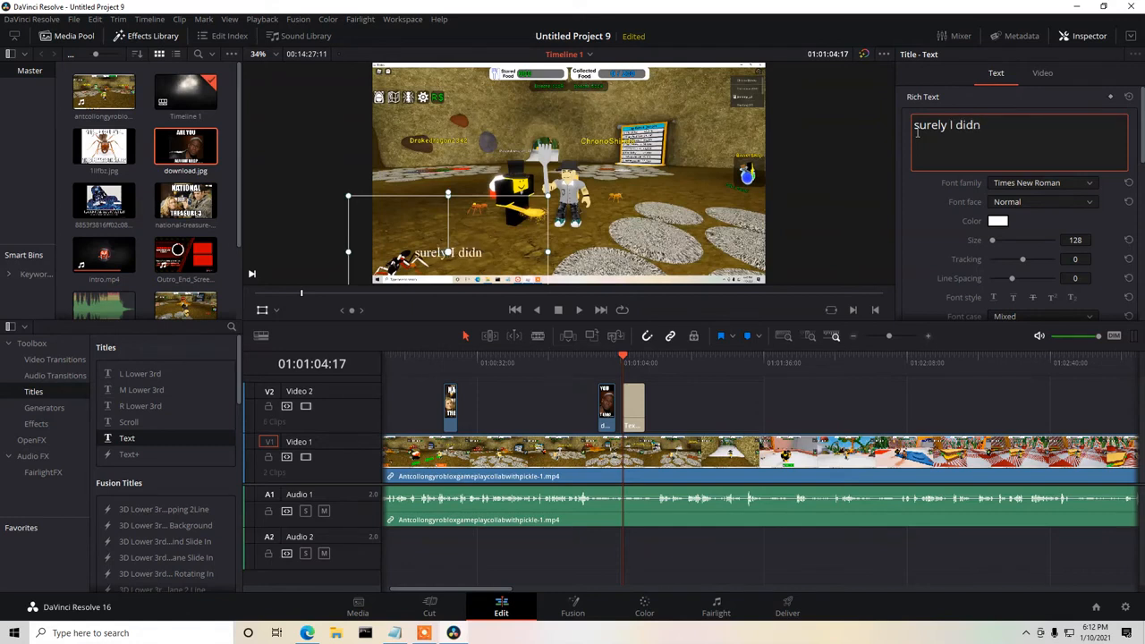
text('t sound )
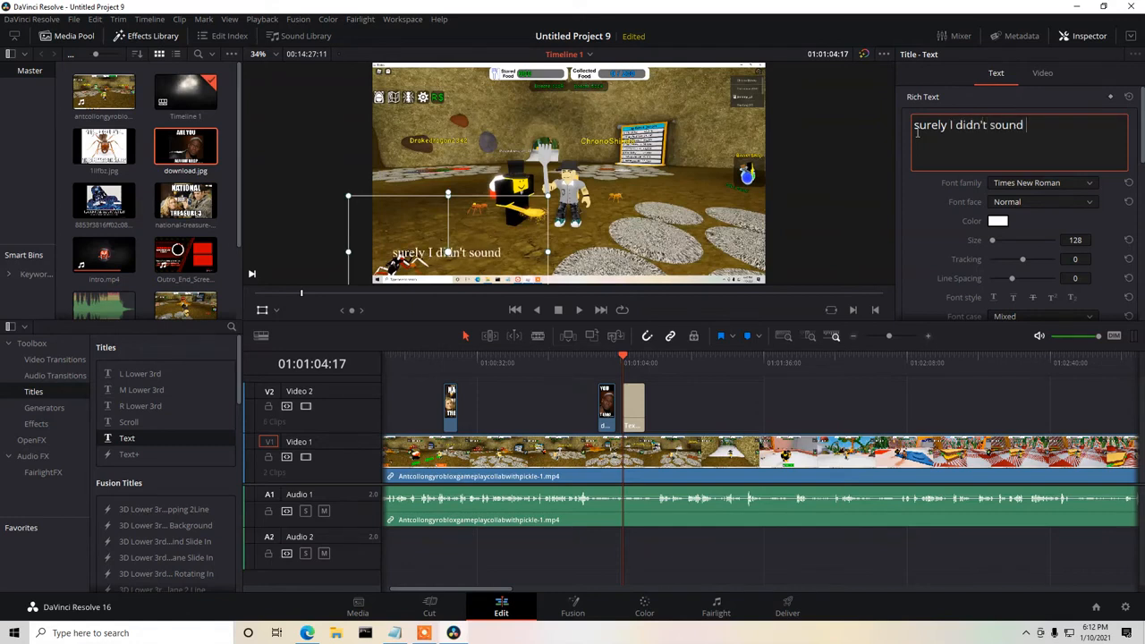
text(so sure)
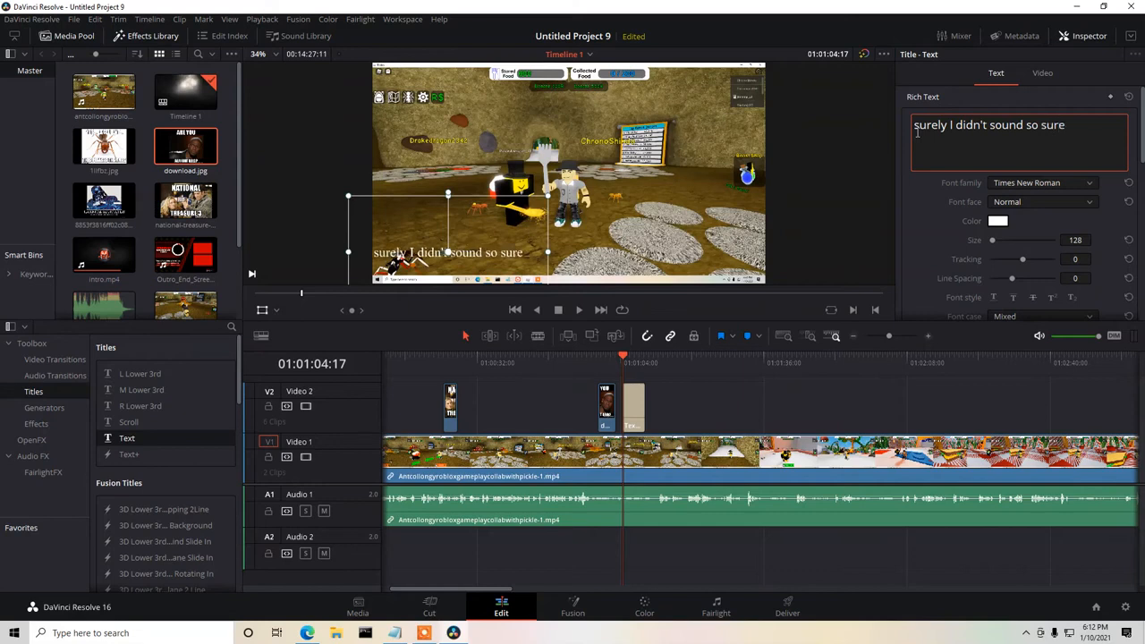
text(... did I)
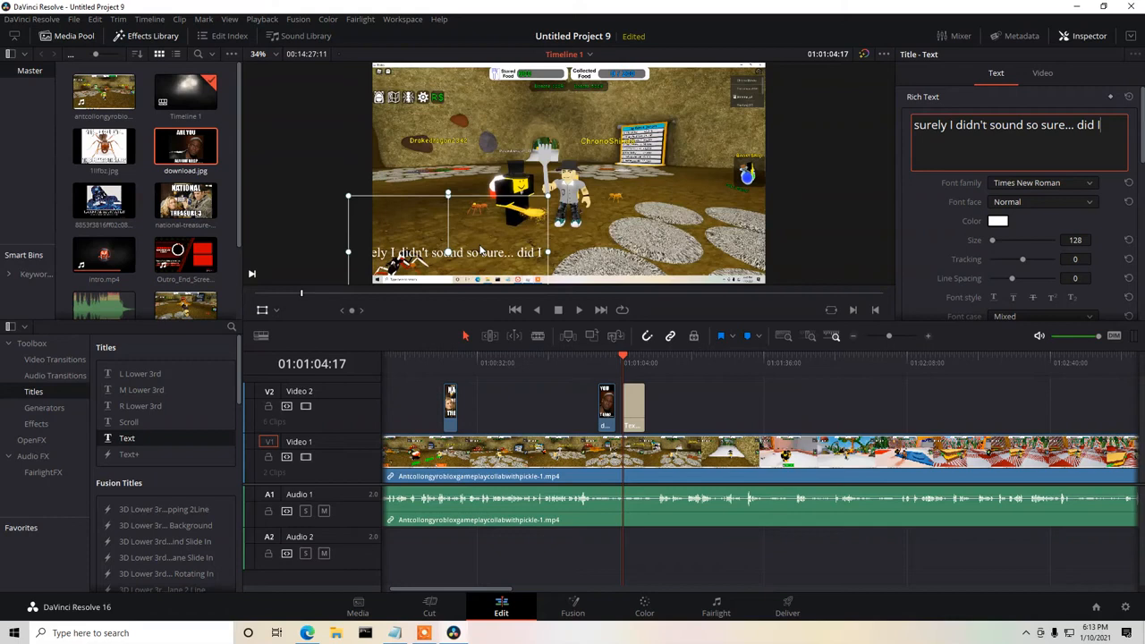
drag(472, 238, 518, 224)
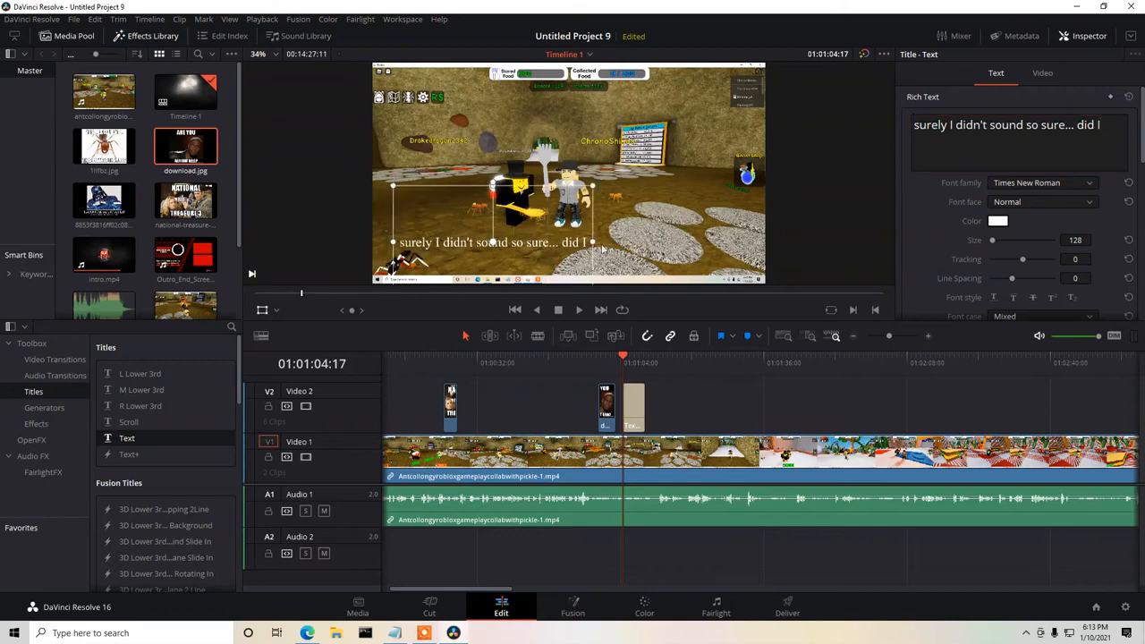
drag(592, 241, 607, 245)
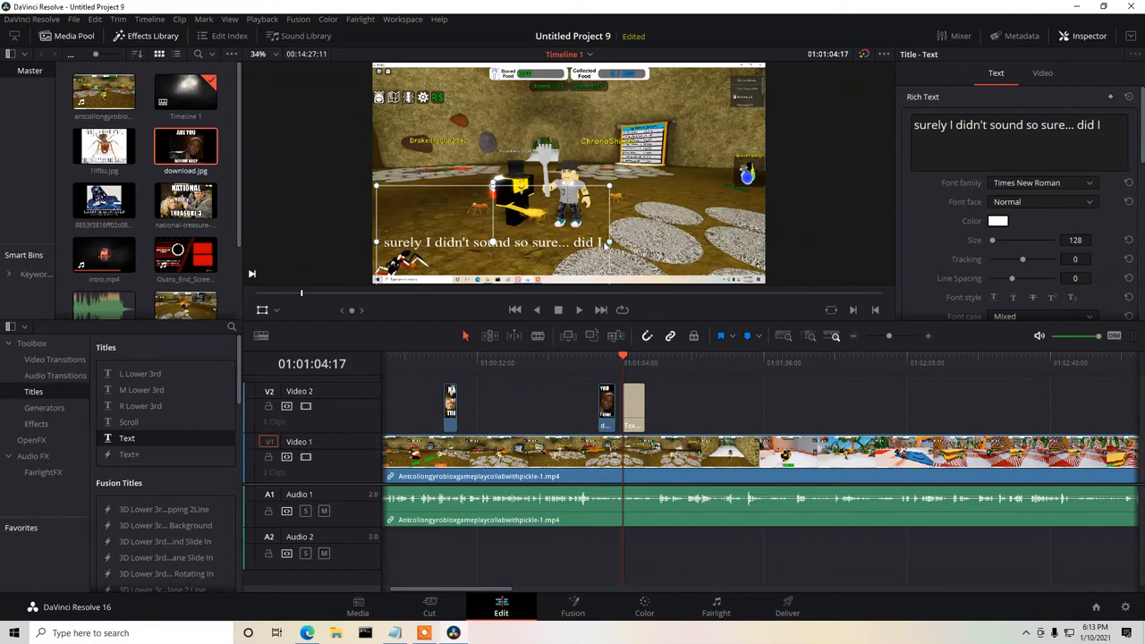
Break the title text before "did I" and make the second line ". . . . . . did I, perhaps I should get so more help".
click(1110, 128)
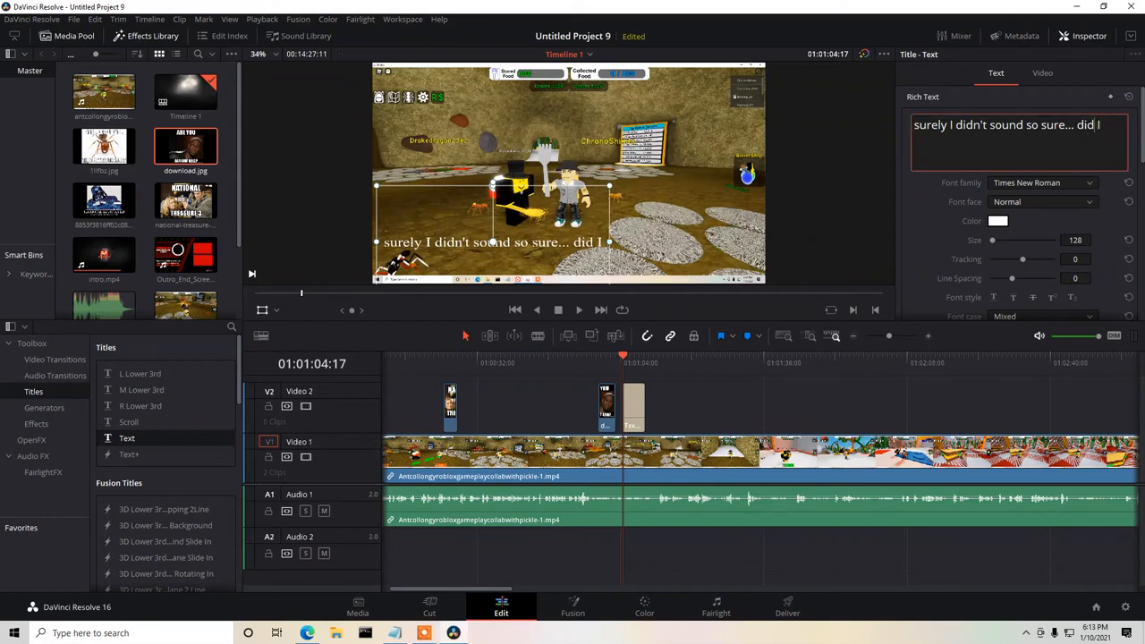
key(Return)
text(... . . . . . .)
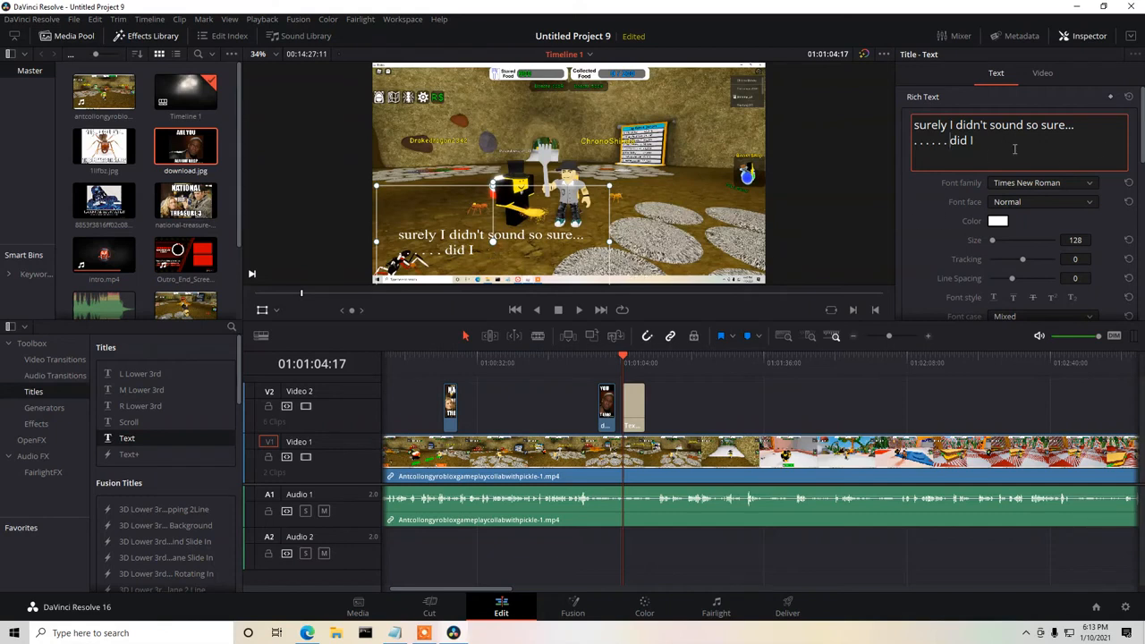
text(perhaps I should get)
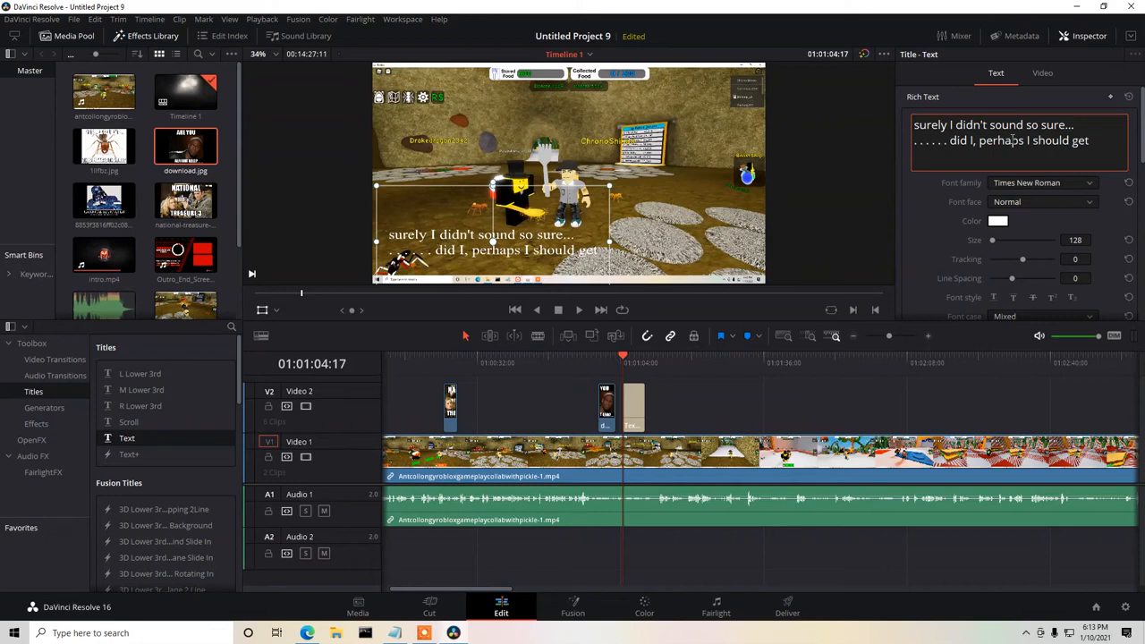
text( so more help)
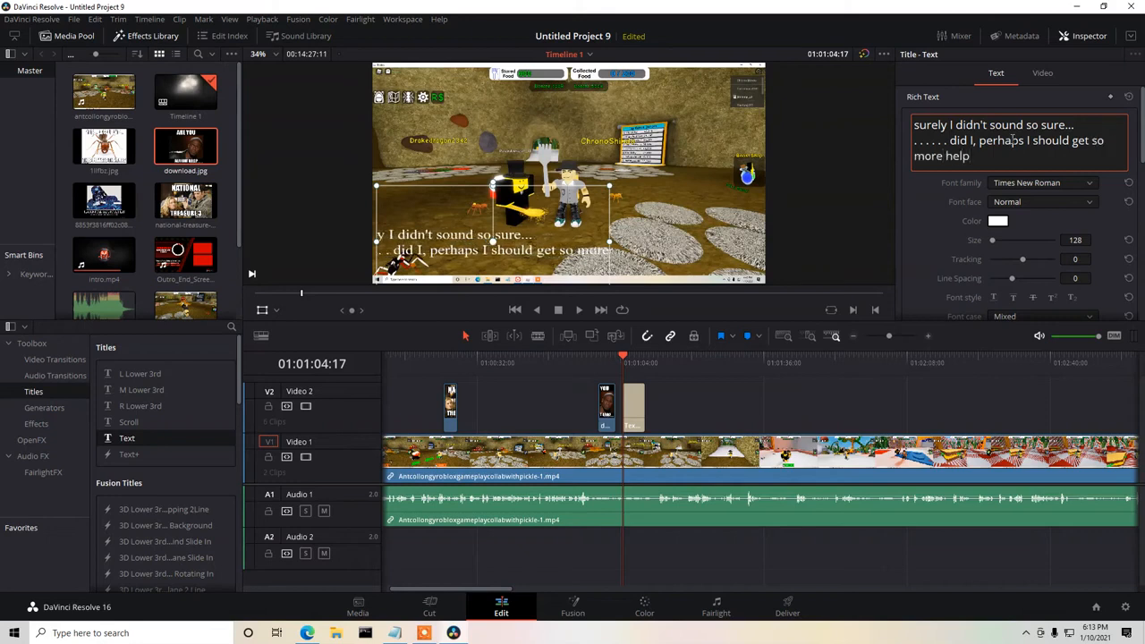
Enlarge the title to nearly the full frame width and move it to the upper middle of the picture.
drag(610, 187, 672, 156)
drag(561, 238, 651, 240)
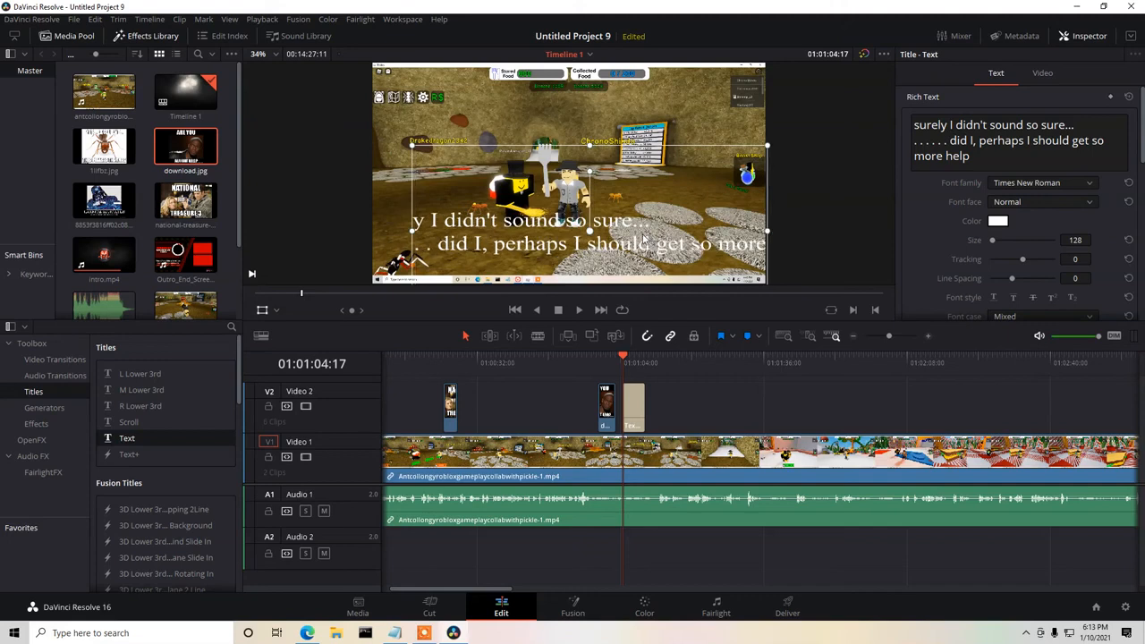
drag(414, 232, 401, 231)
drag(641, 223, 624, 112)
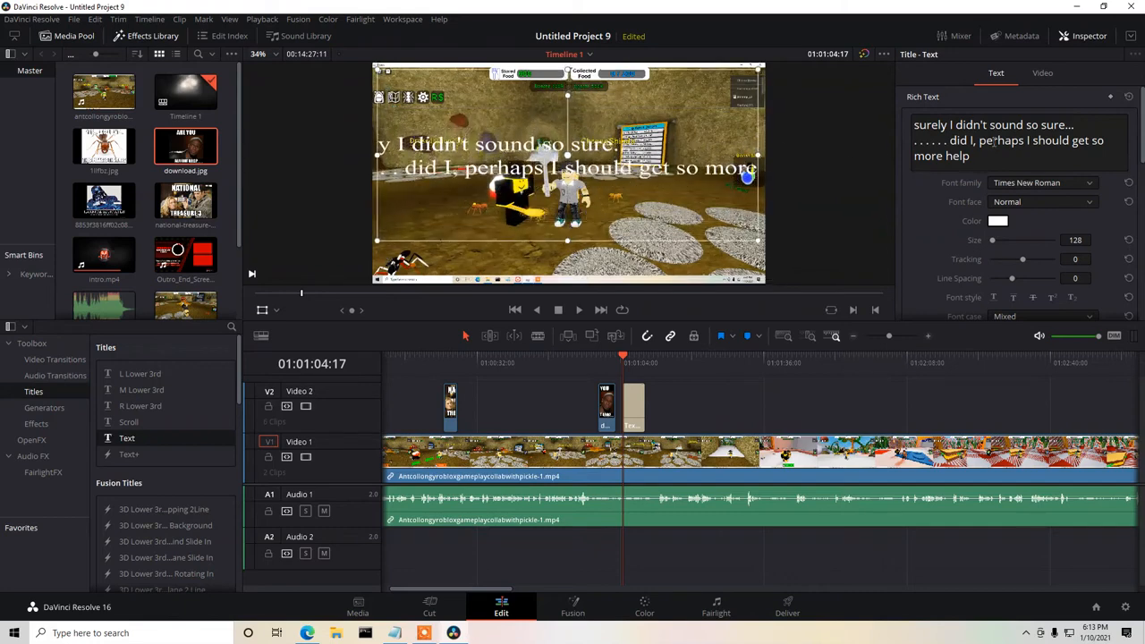
Insert a line break before "so sure..." and scale the title down within the frame.
click(1029, 126)
key(Return)
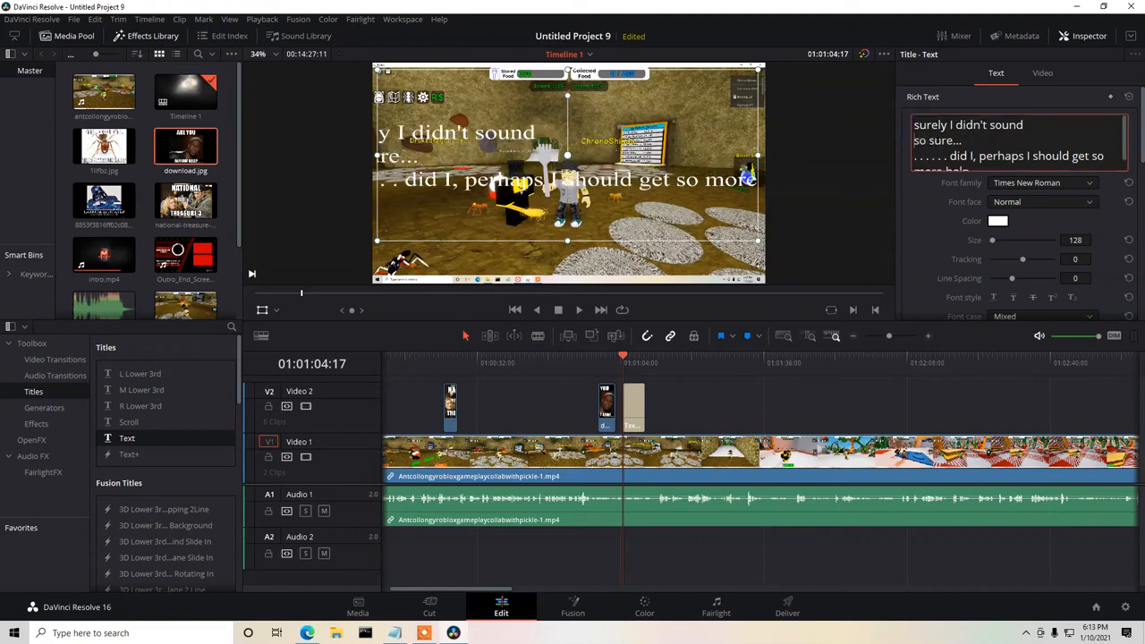
drag(378, 157, 407, 157)
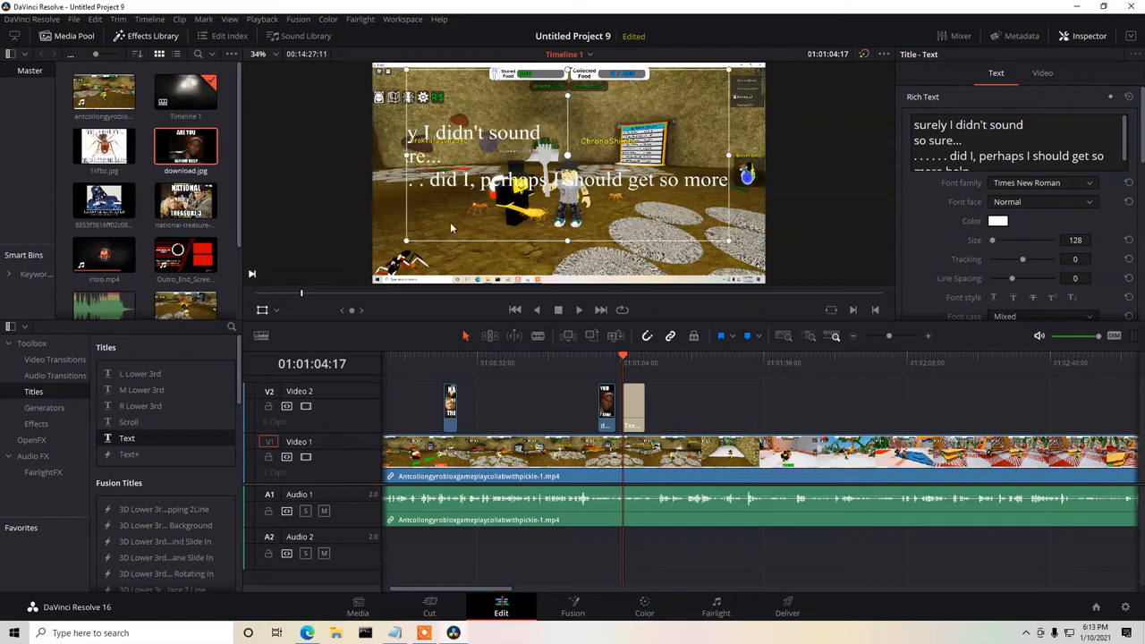
drag(407, 243, 455, 230)
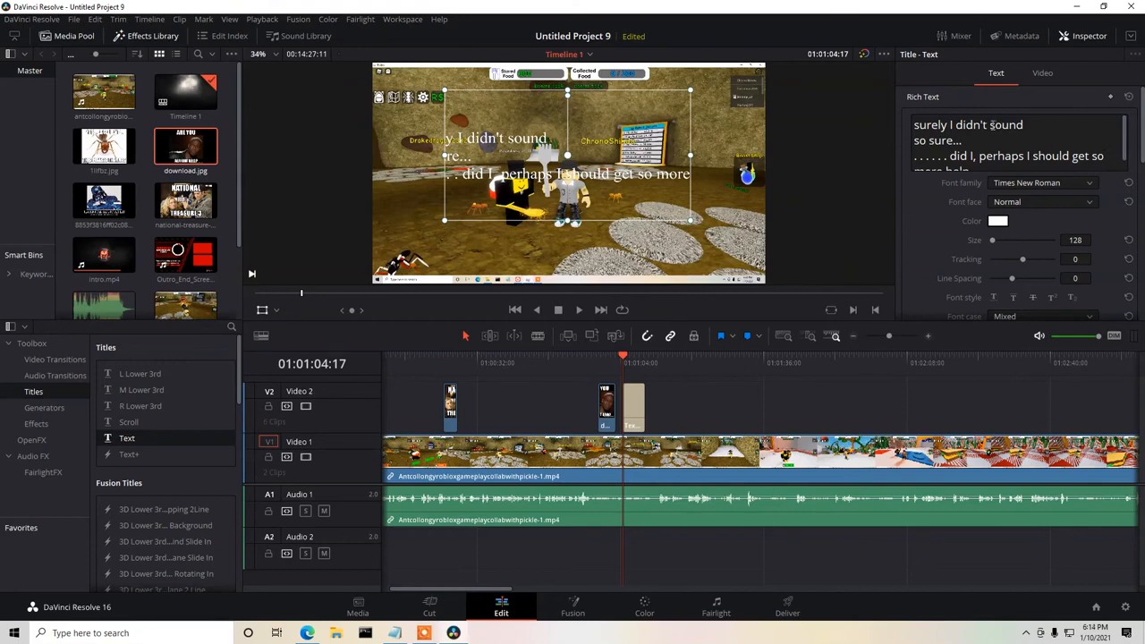
Remove the line break before "so sure..." in the title and set its font size to 95.
click(988, 125)
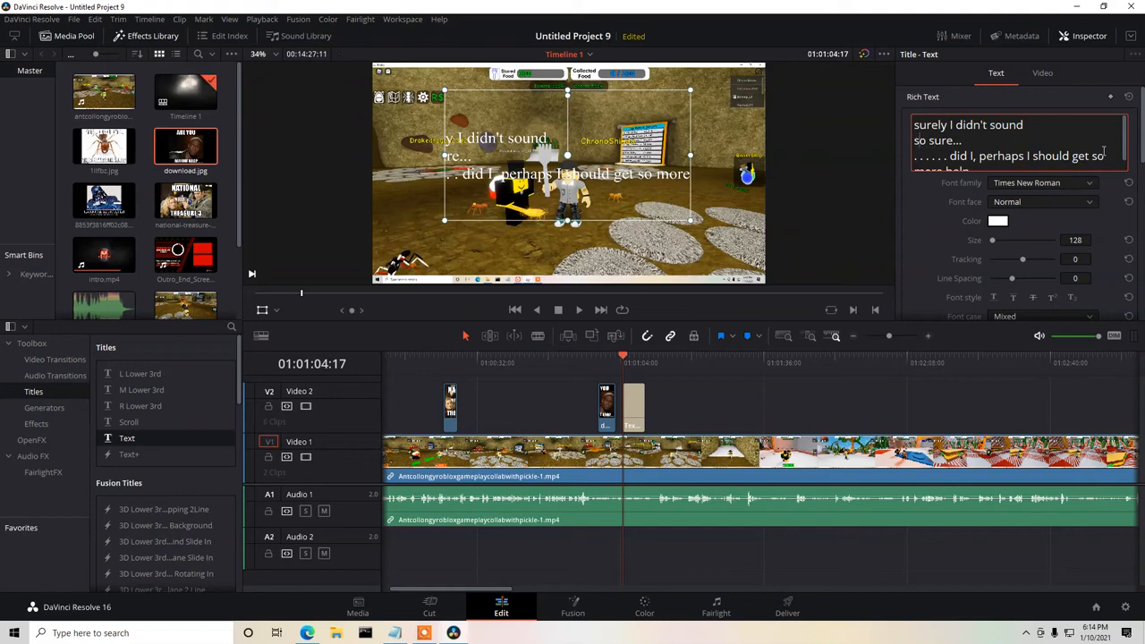
key(BackSpace)
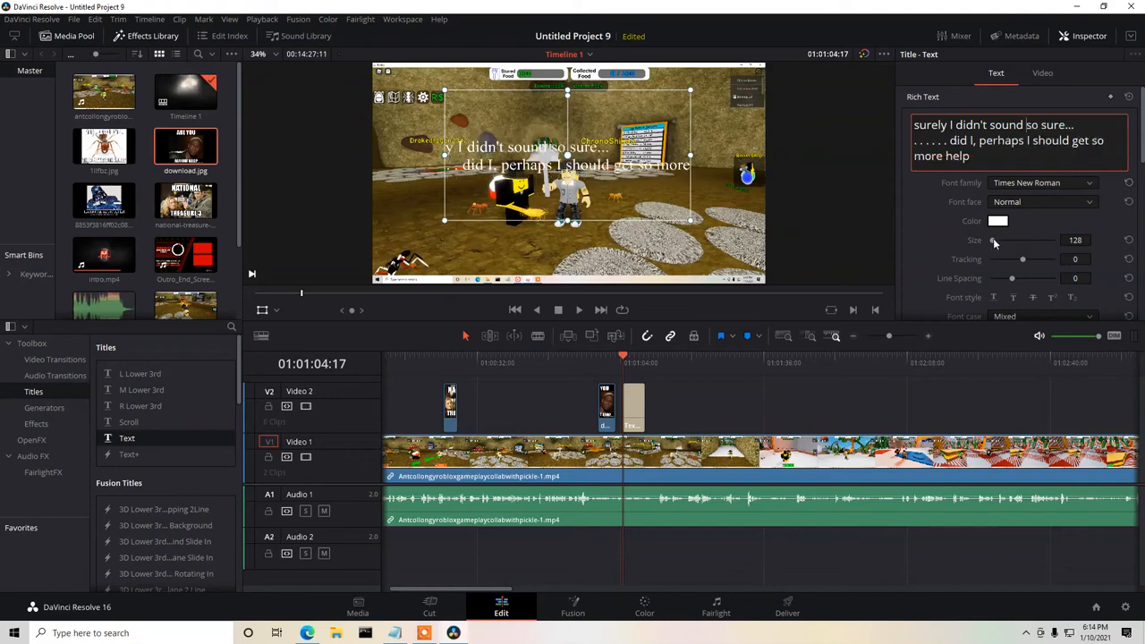
drag(1084, 243, 1081, 242)
click(1025, 240)
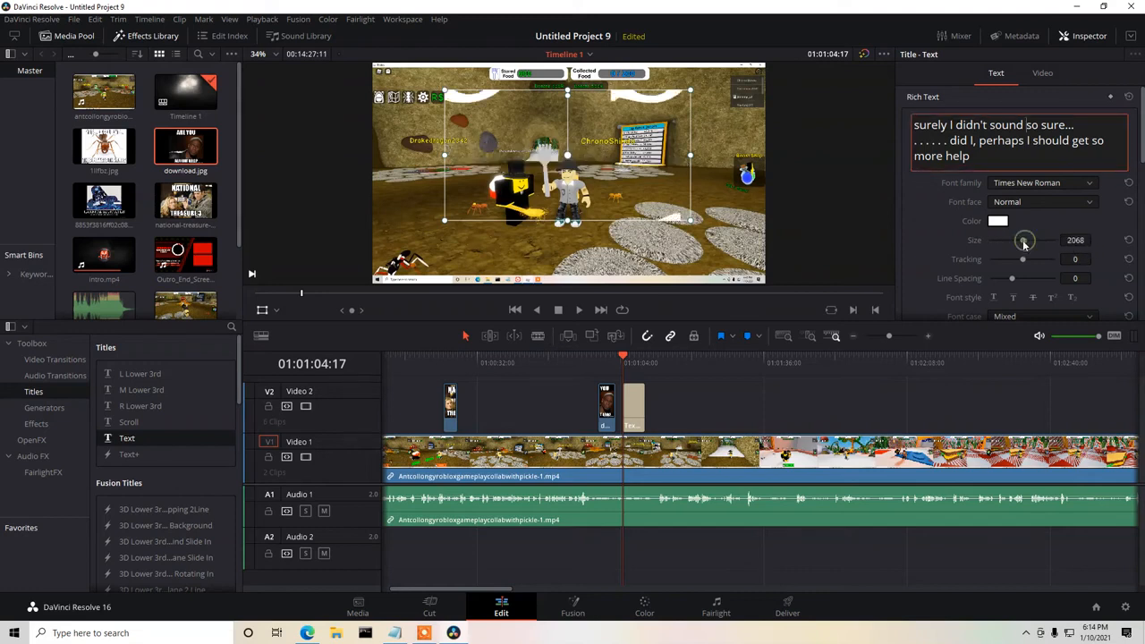
click(1077, 242)
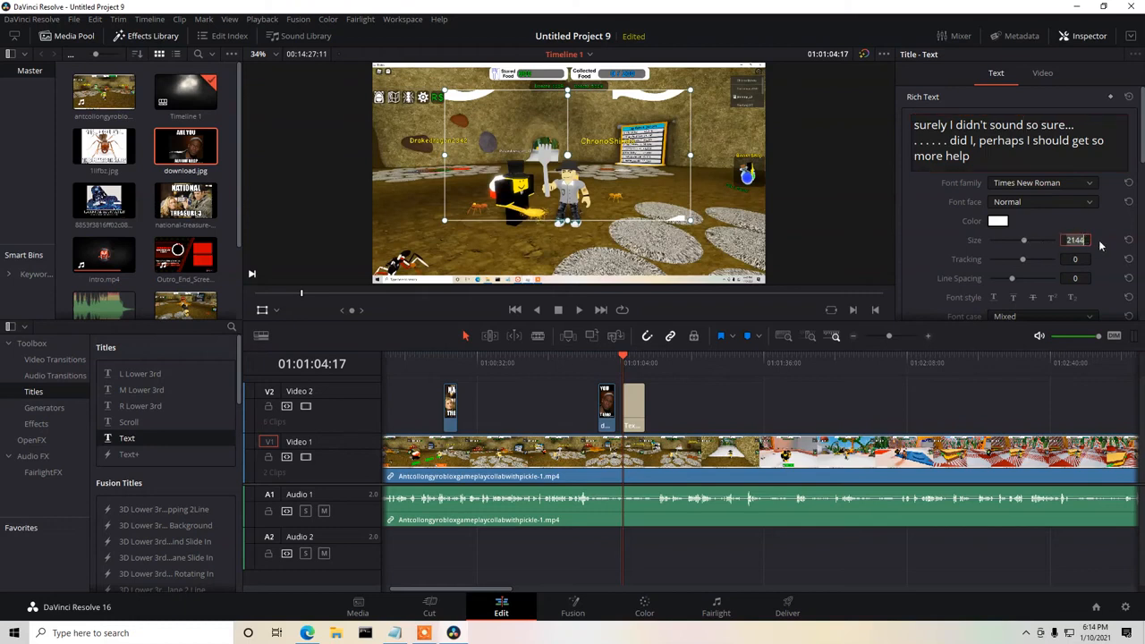
text(56)
key(Return)
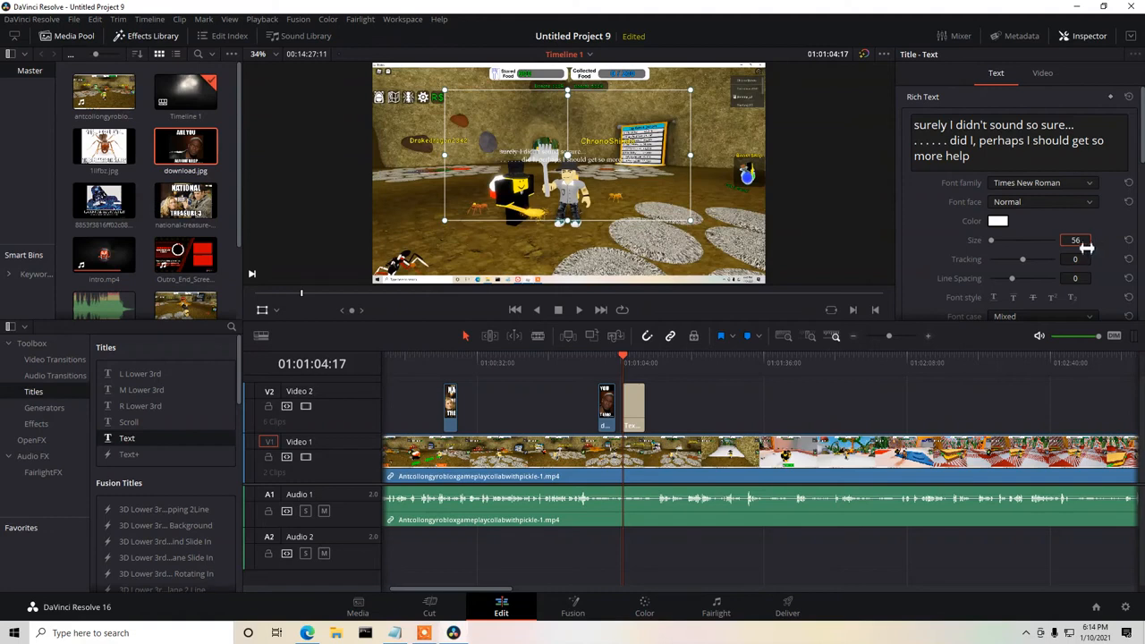
drag(1084, 241, 1040, 242)
text(9)
key(Return)
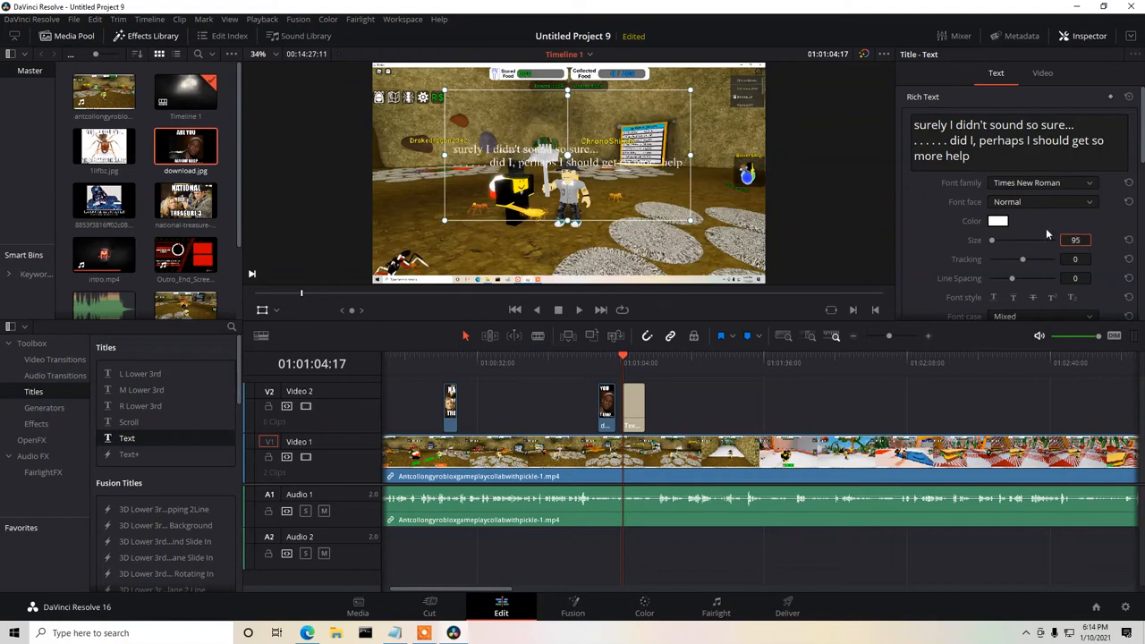
Move the title to the lower left part of the picture and set its background color to red (#ff0000).
drag(628, 139, 569, 224)
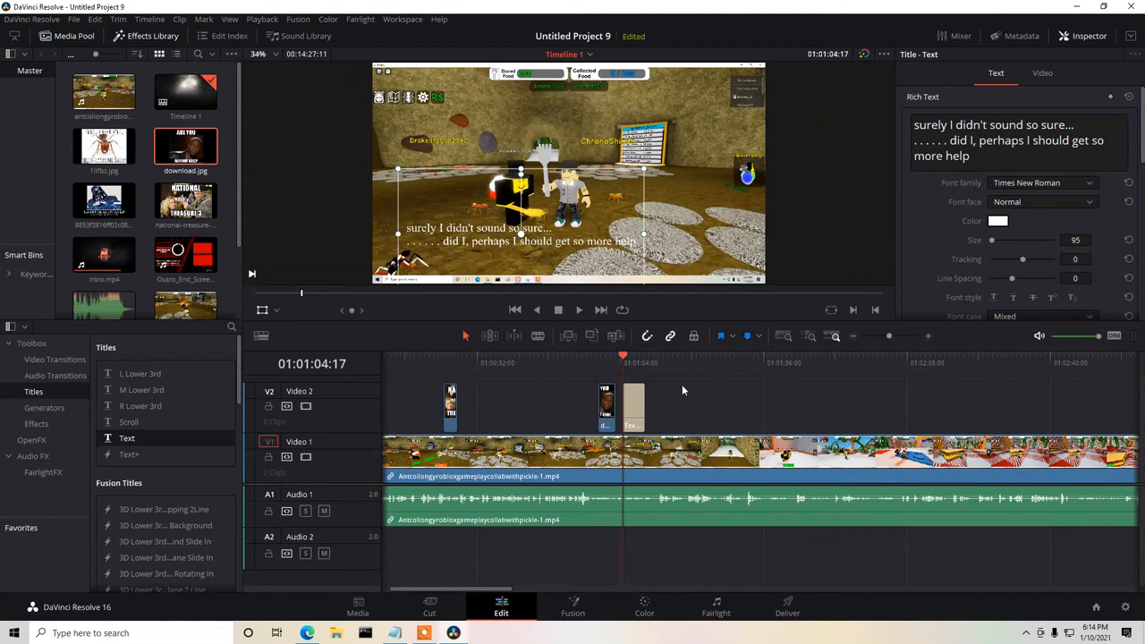
scroll(1143, 139, down, 8)
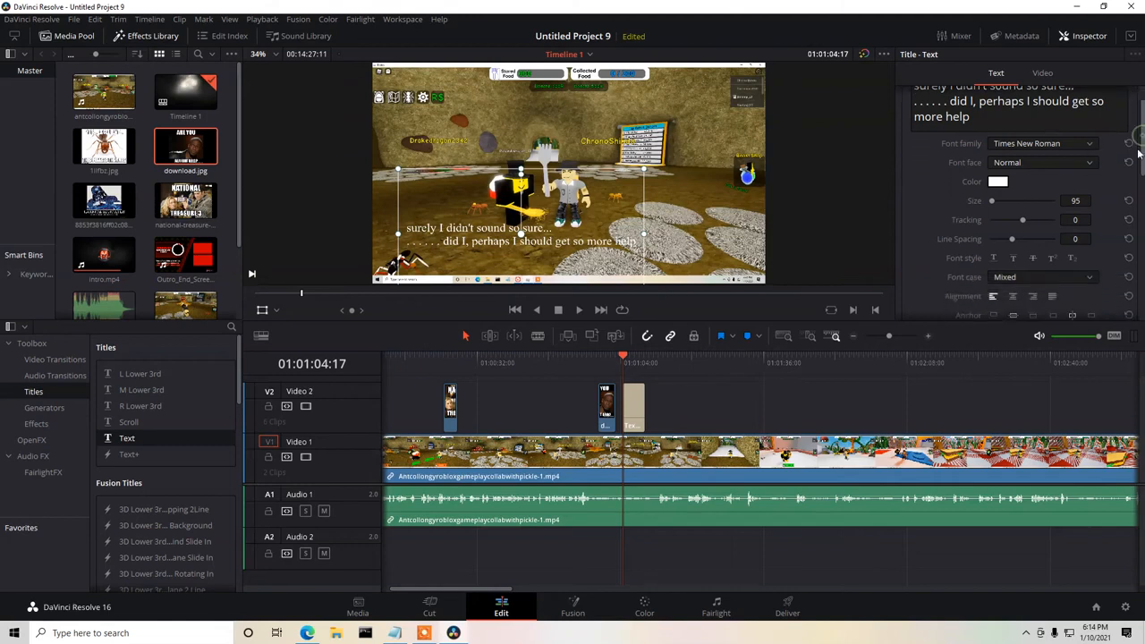
scroll(1056, 215, down, 4)
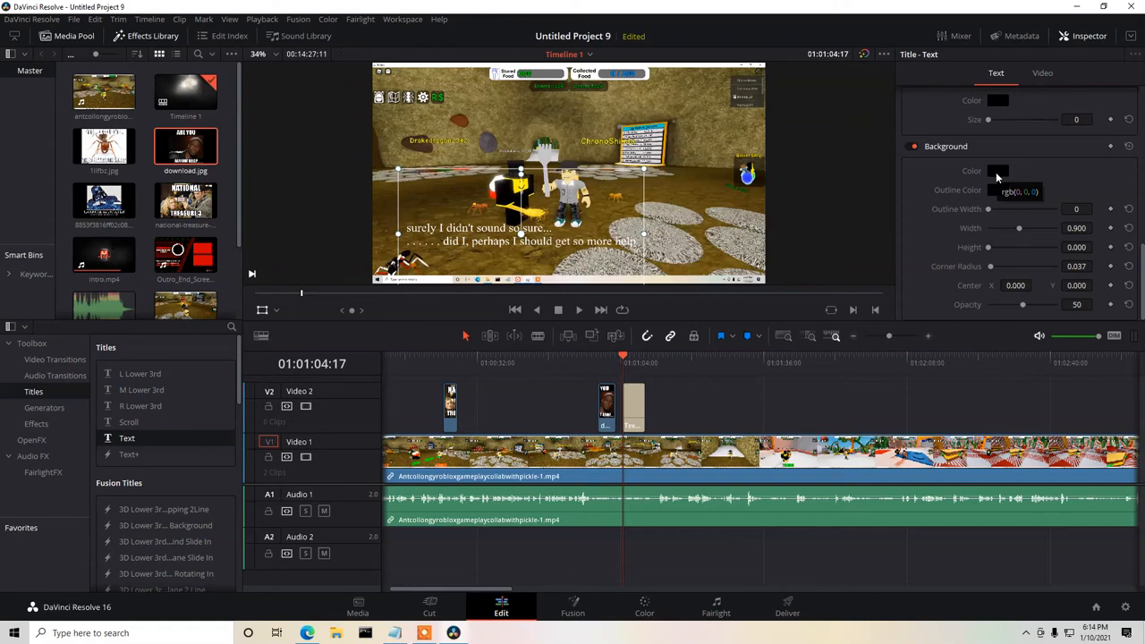
click(997, 173)
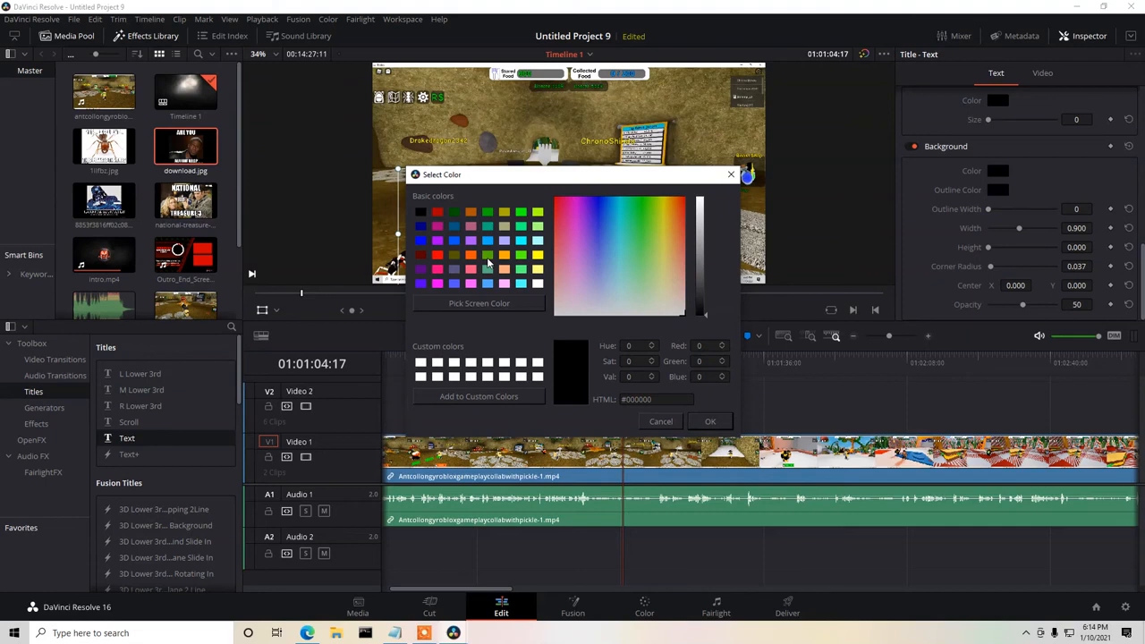
click(437, 256)
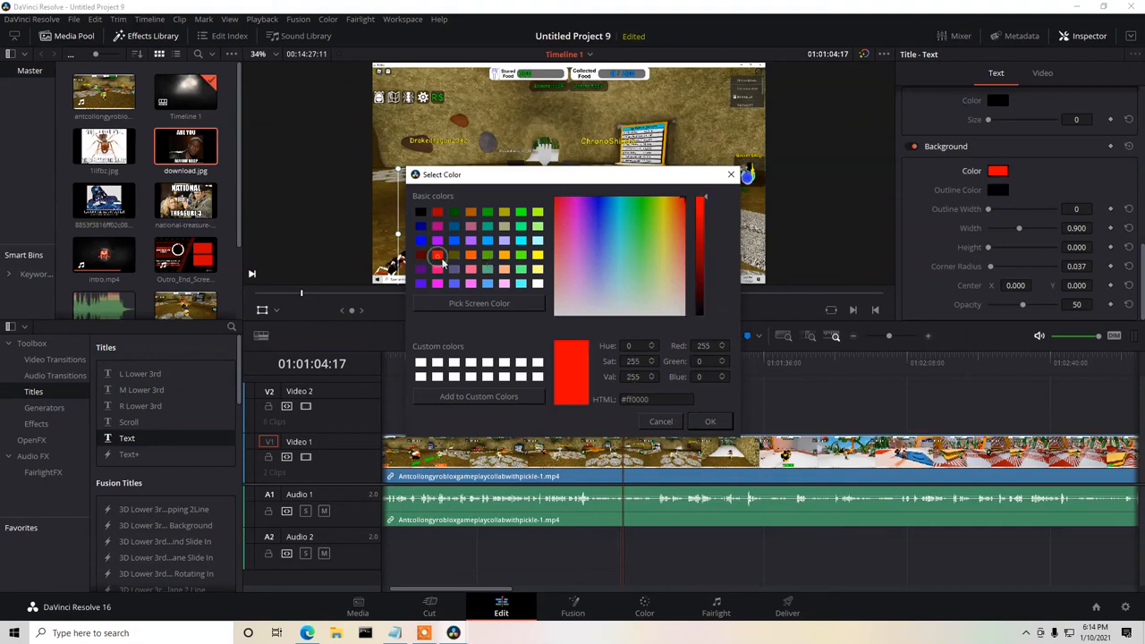
click(712, 423)
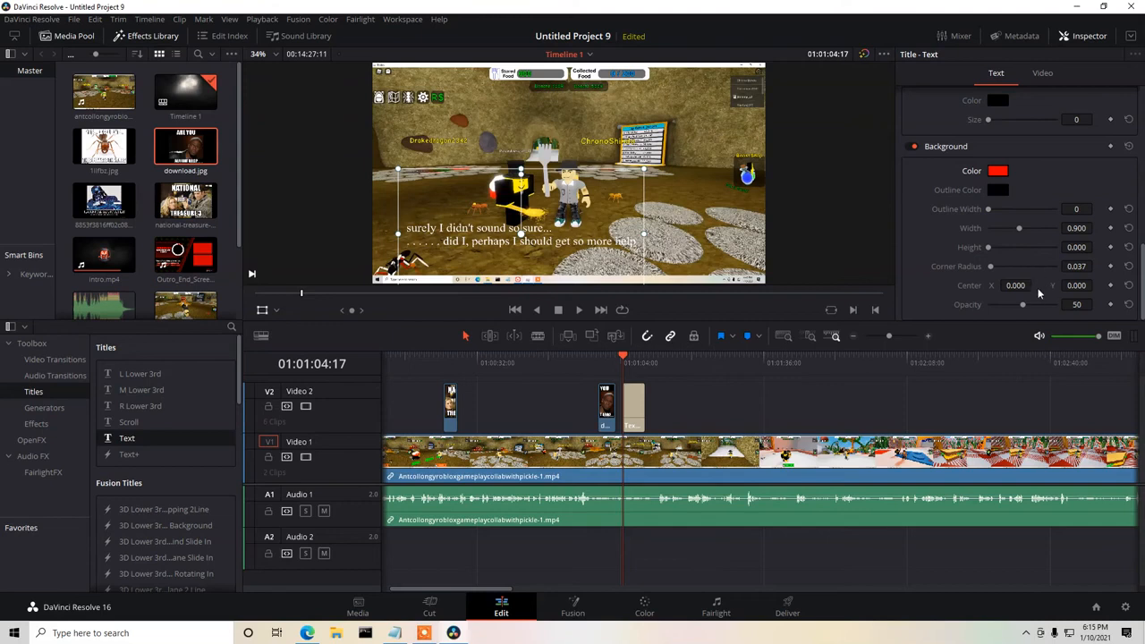
Set the title background's height to about 0.522 and its width to about 1.357.
drag(1024, 309, 987, 309)
click(1078, 304)
text(45)
text(0)
drag(990, 251, 1036, 231)
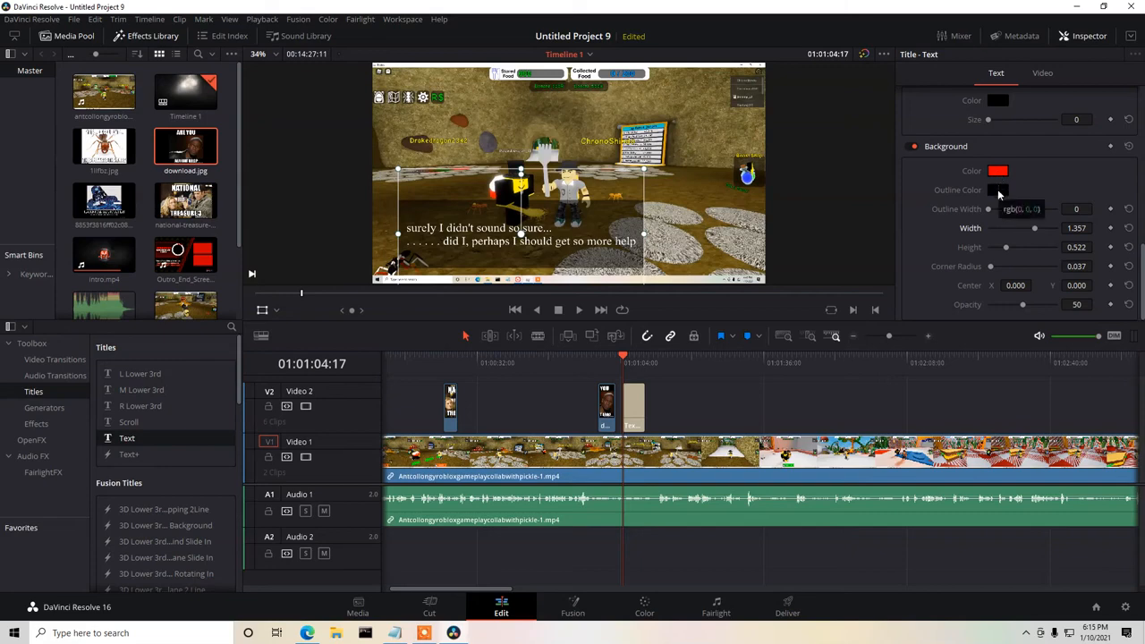
Set the title background's outline color to red (#ff0000) and its outline width to 12.
click(998, 189)
click(437, 255)
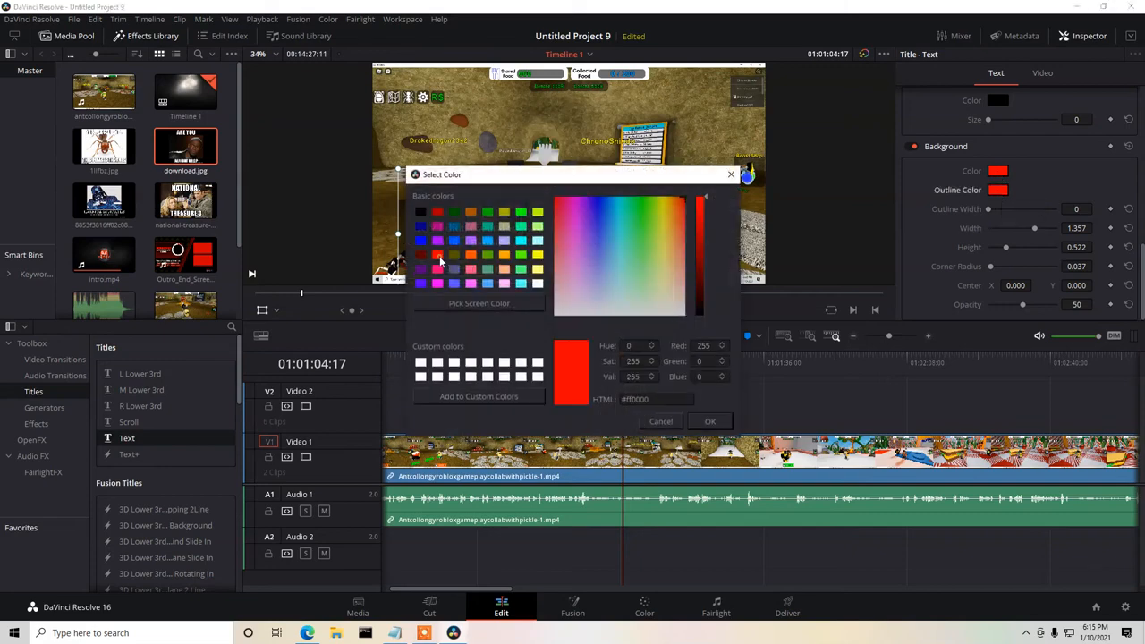
click(710, 421)
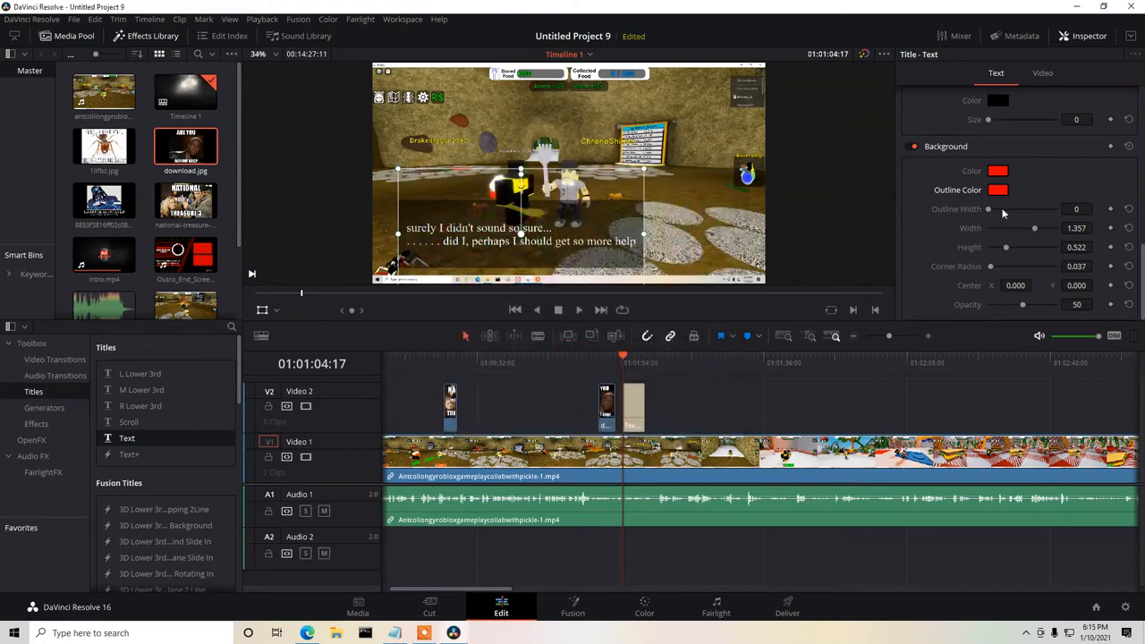
drag(989, 209, 1016, 212)
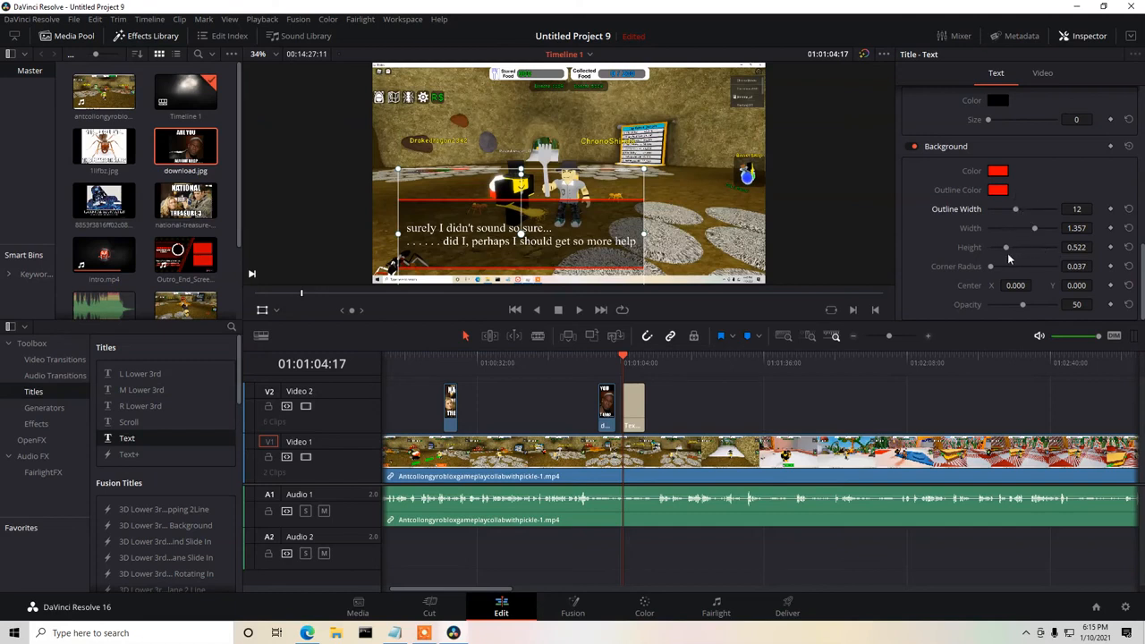
Play the timeline from just before the title to past its end to check the caption.
drag(625, 358, 616, 357)
click(578, 310)
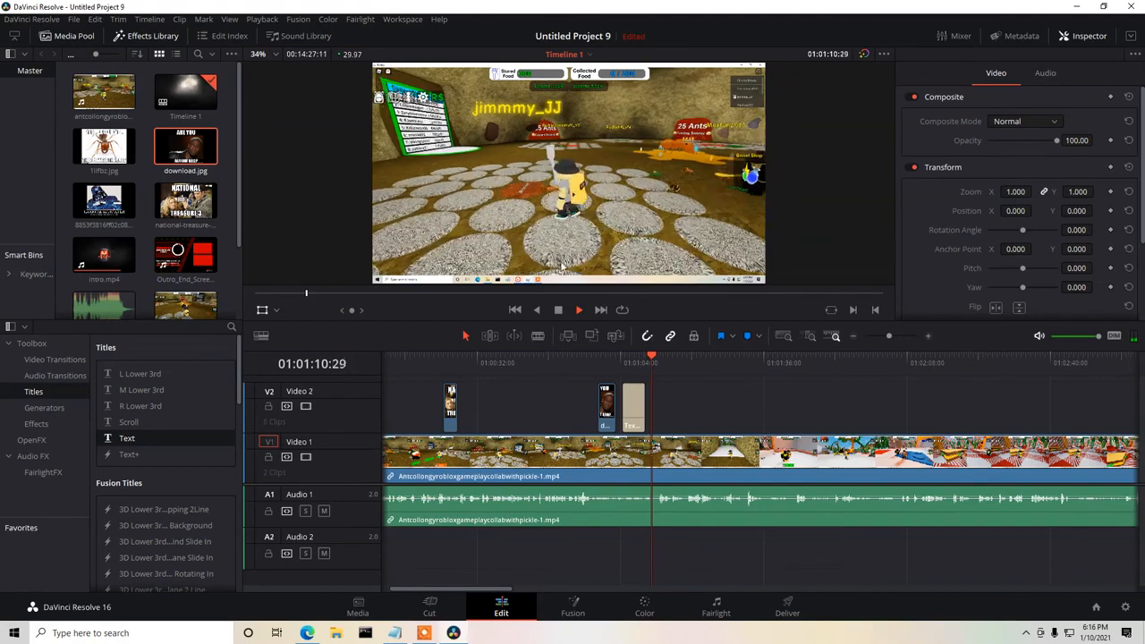
click(560, 309)
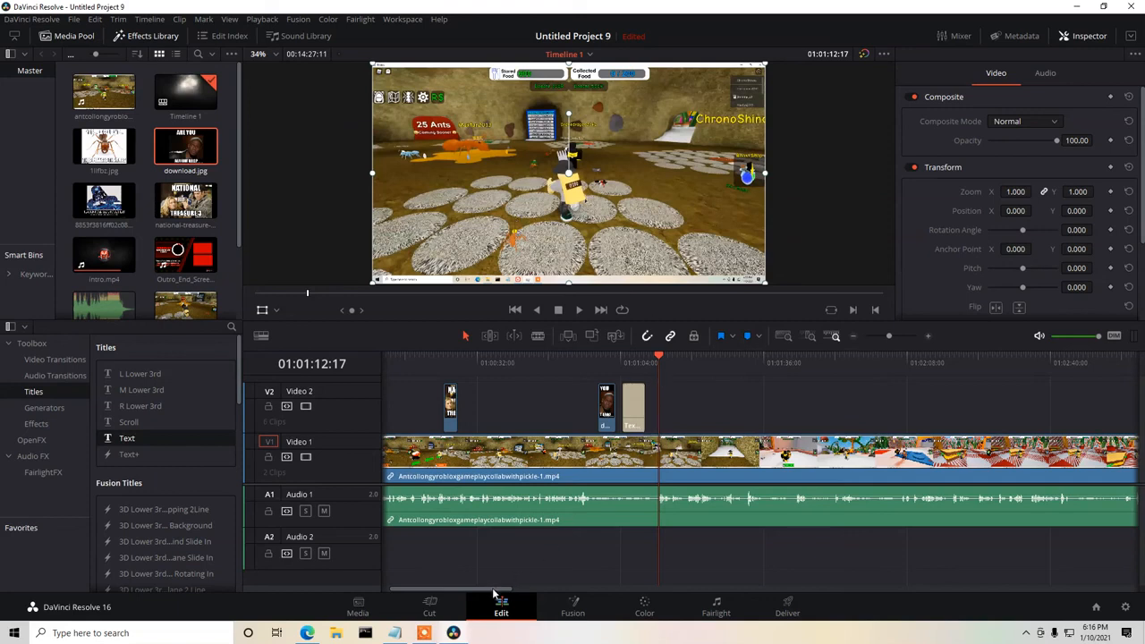
Append the Outro_End_Screen clip directly after the gameplay clip at the end of Video 1.
drag(493, 593, 481, 590)
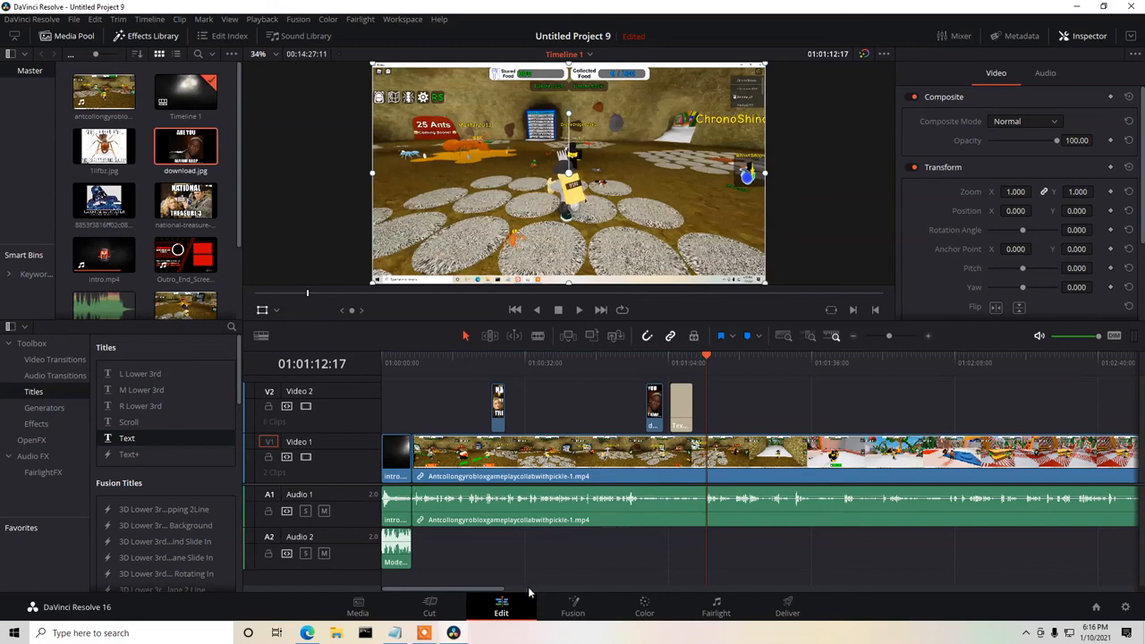
drag(491, 593, 1093, 616)
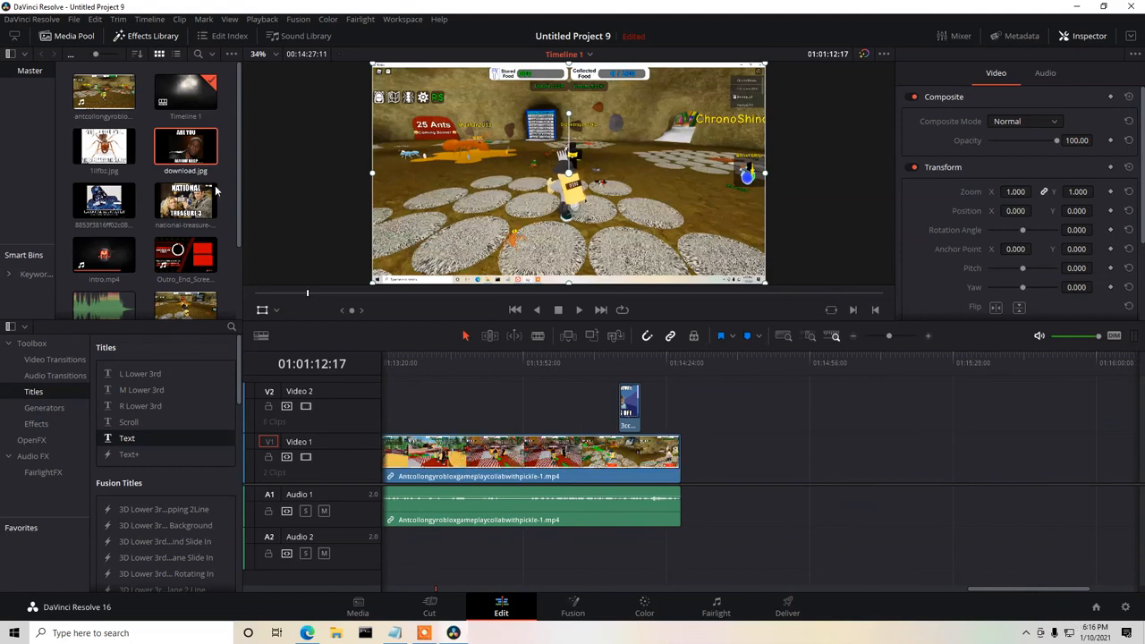
drag(182, 260, 716, 466)
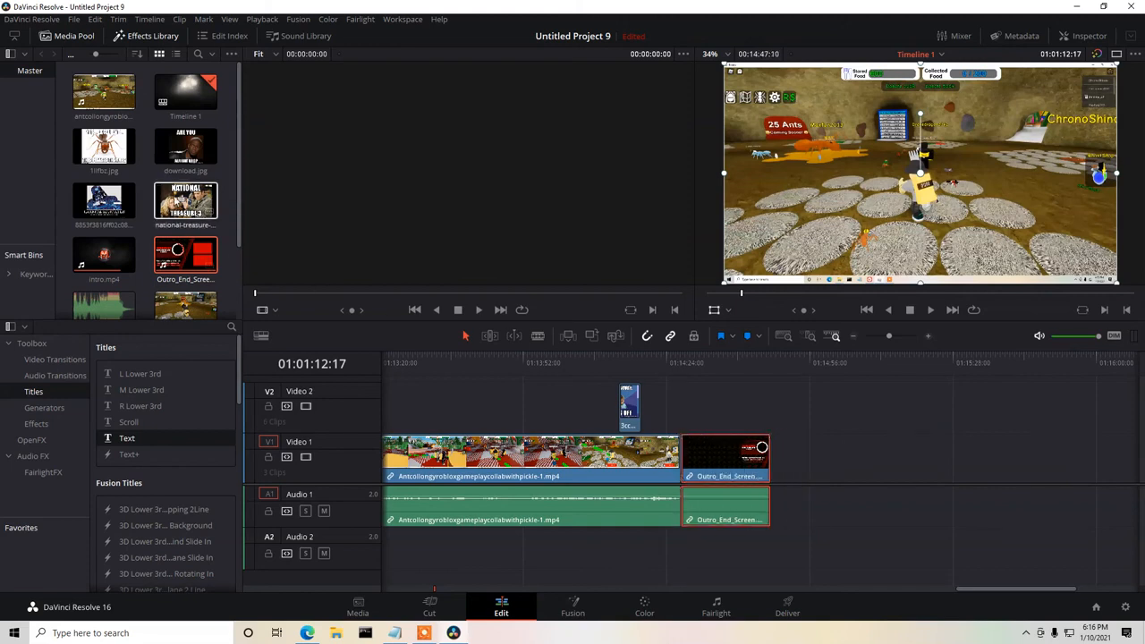
Place the Modern Electro music under the outro on Audio 2 and trim the outro to the music's end.
drag(105, 304, 707, 555)
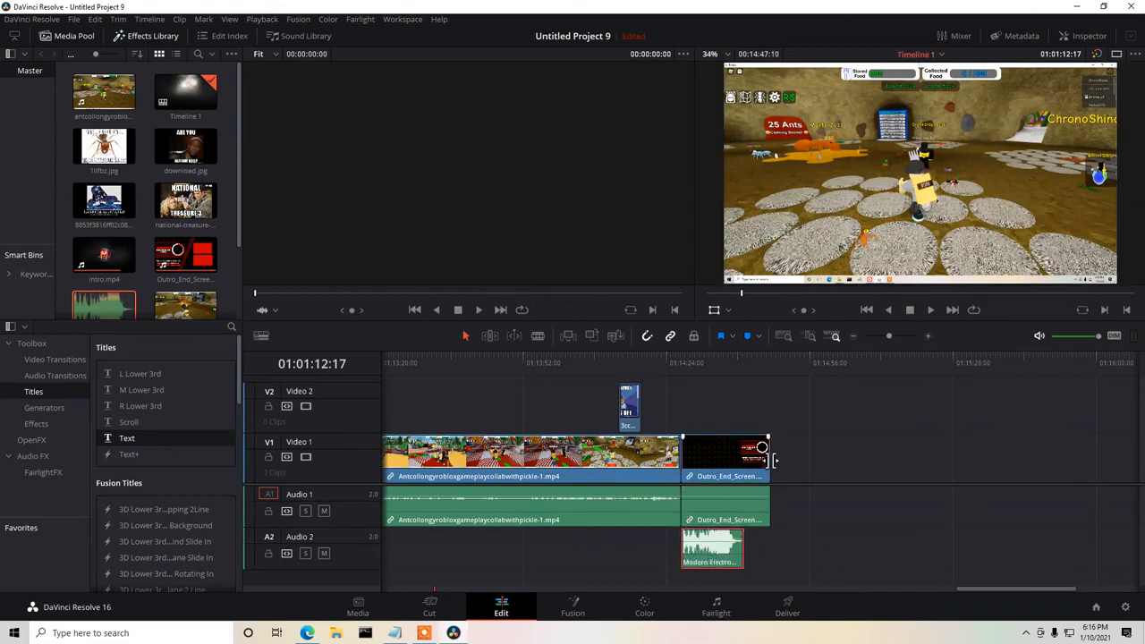
drag(769, 460, 743, 467)
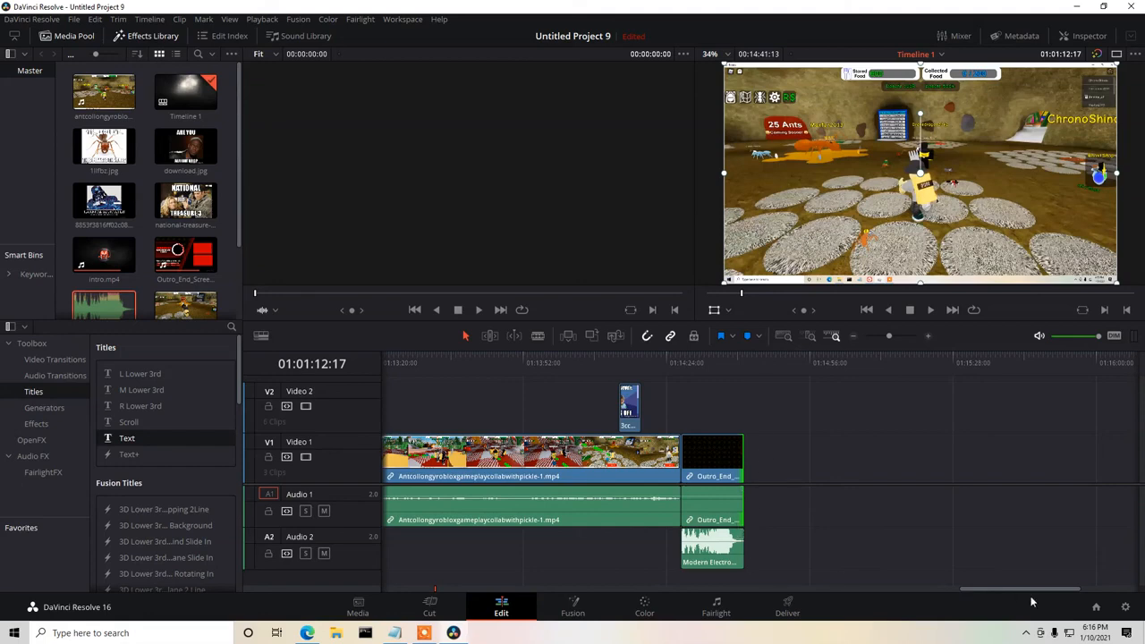
Save the project.
drag(1014, 588, 402, 568)
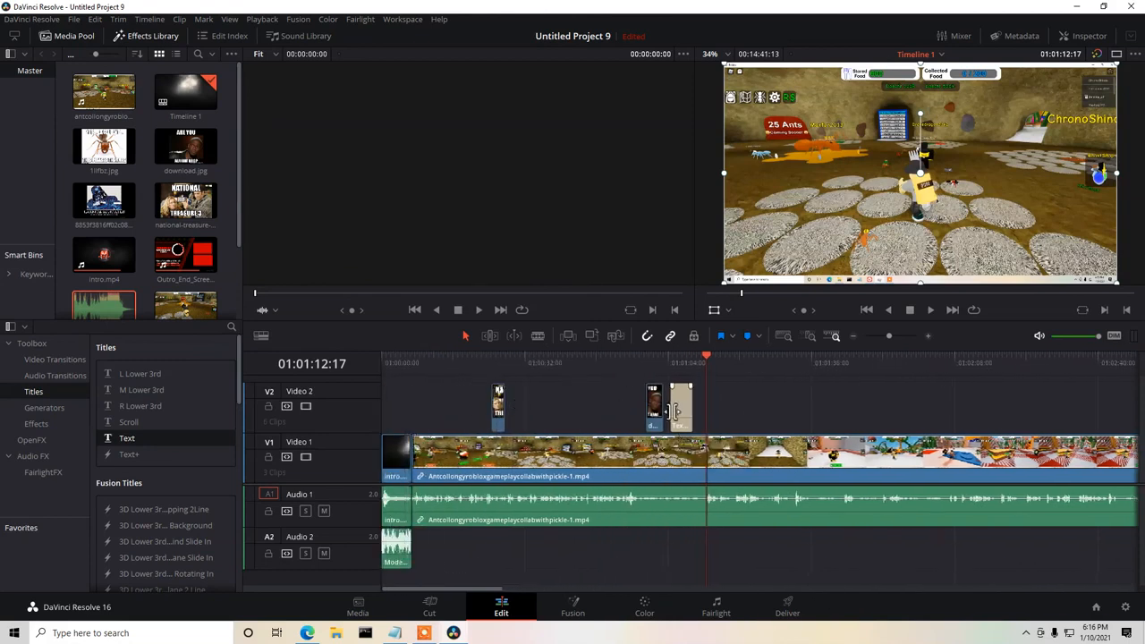
mouse_move(490, 593)
mouse_down()
mouse_move(534, 589)
mouse_move(509, 590)
mouse_up()
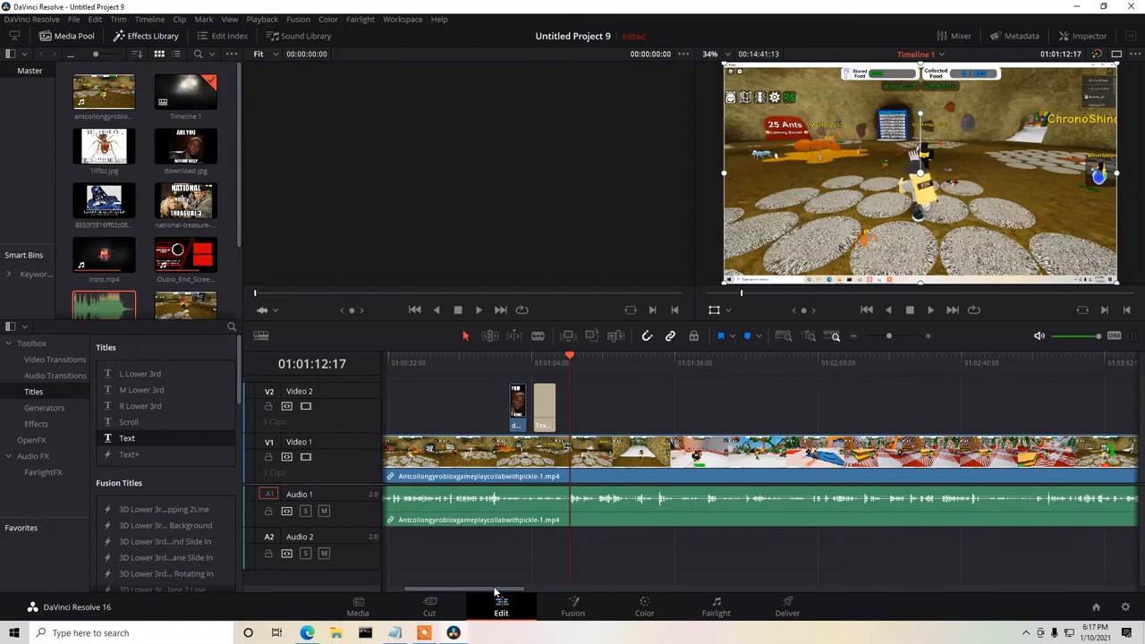
click(75, 20)
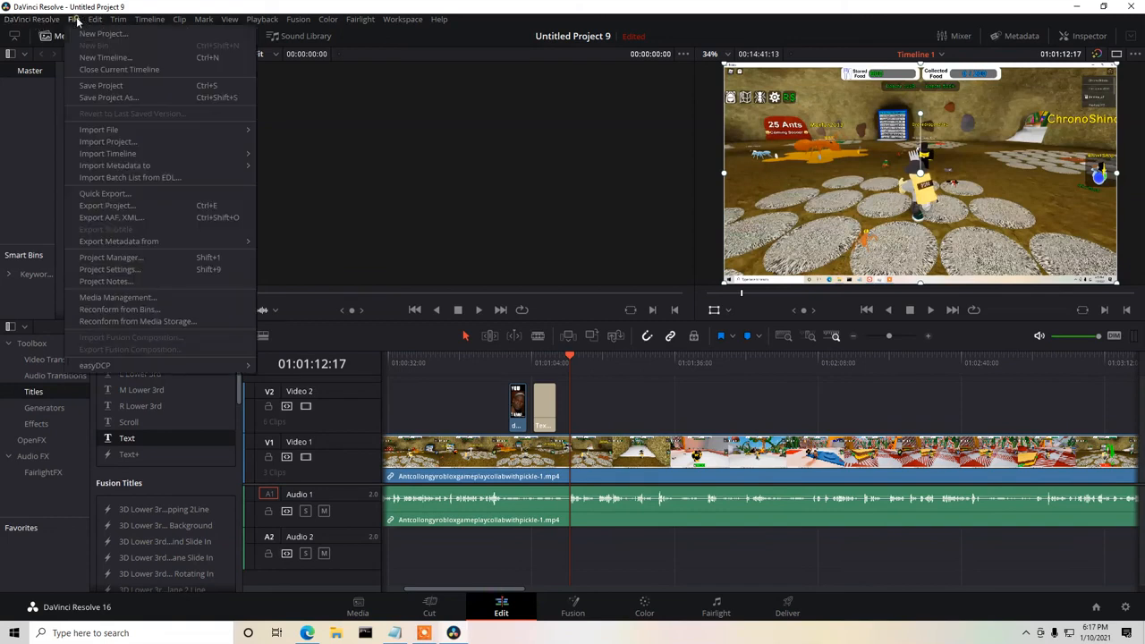
click(96, 86)
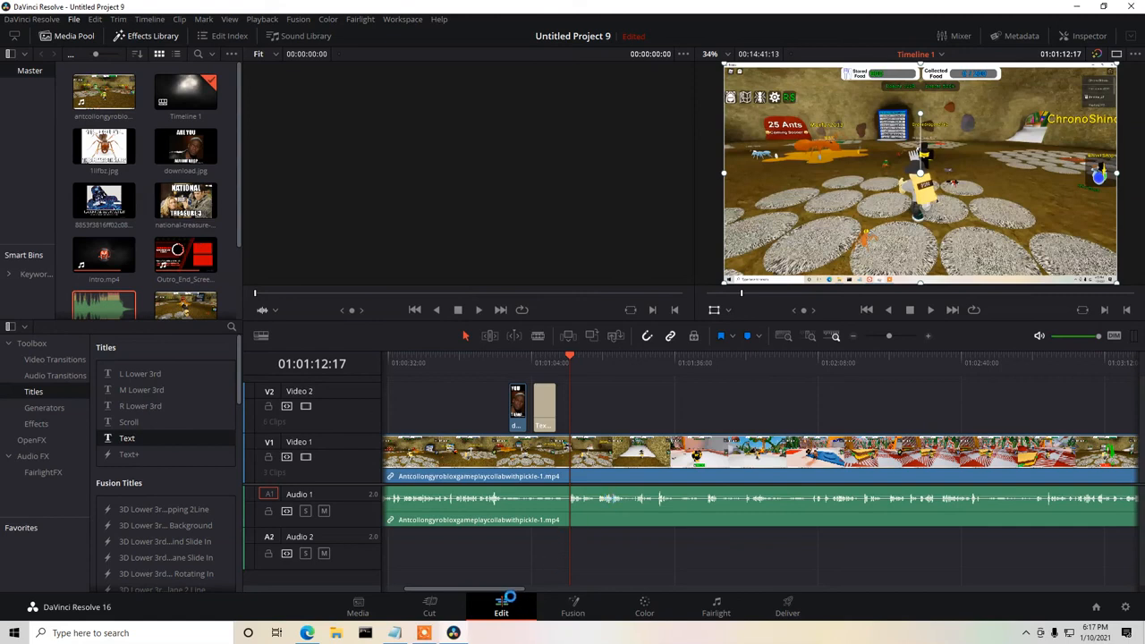
Set up the timeline's delivery with the YouTube 1080p preset and MP4 format.
click(791, 607)
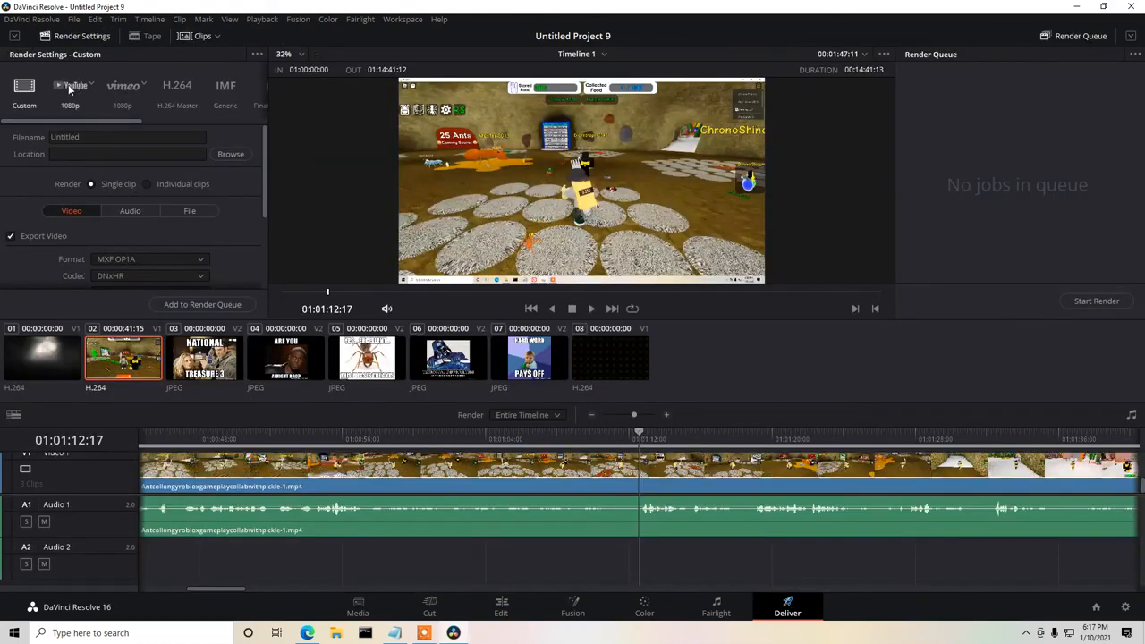
click(70, 87)
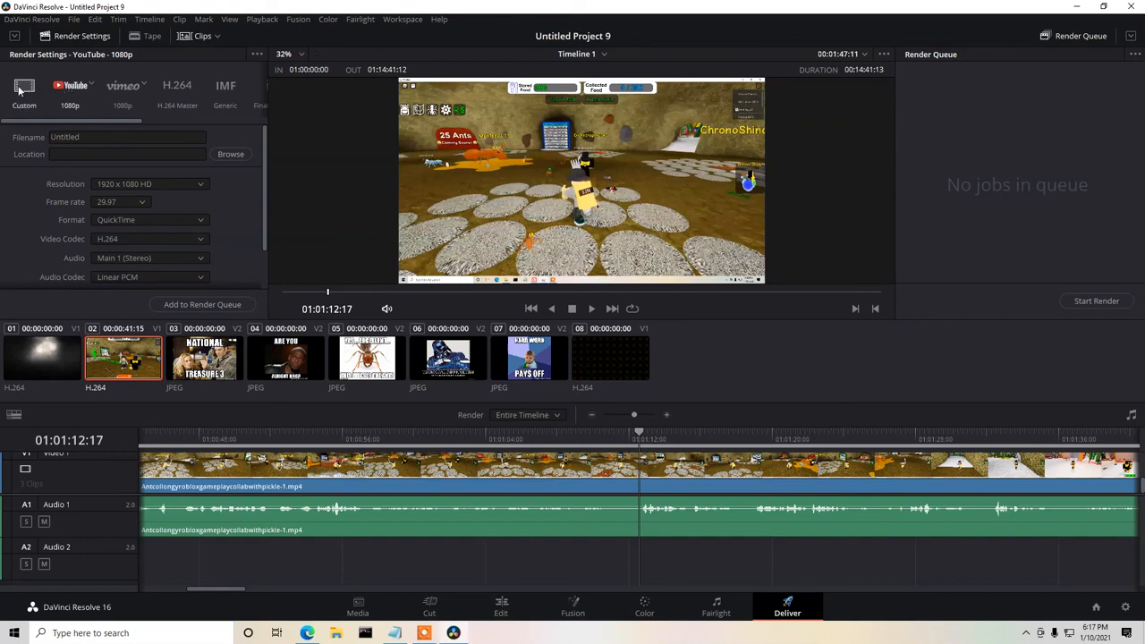
click(191, 221)
click(154, 235)
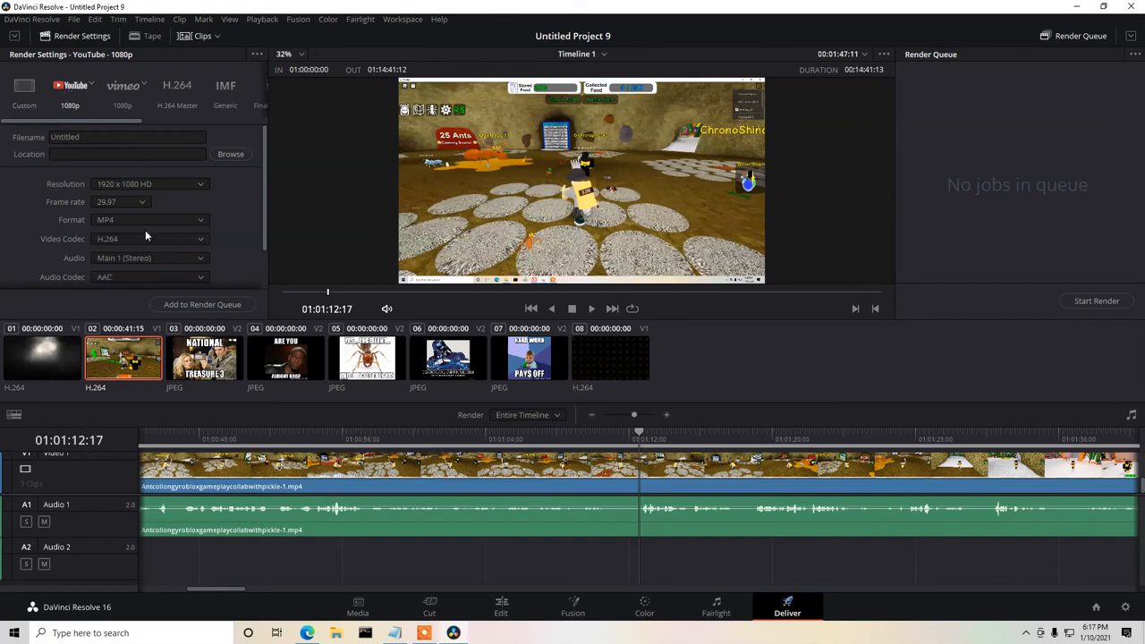
Name the render howToEditVideosWithMoreComplexStuff and choose the Desktop as its location.
click(86, 138)
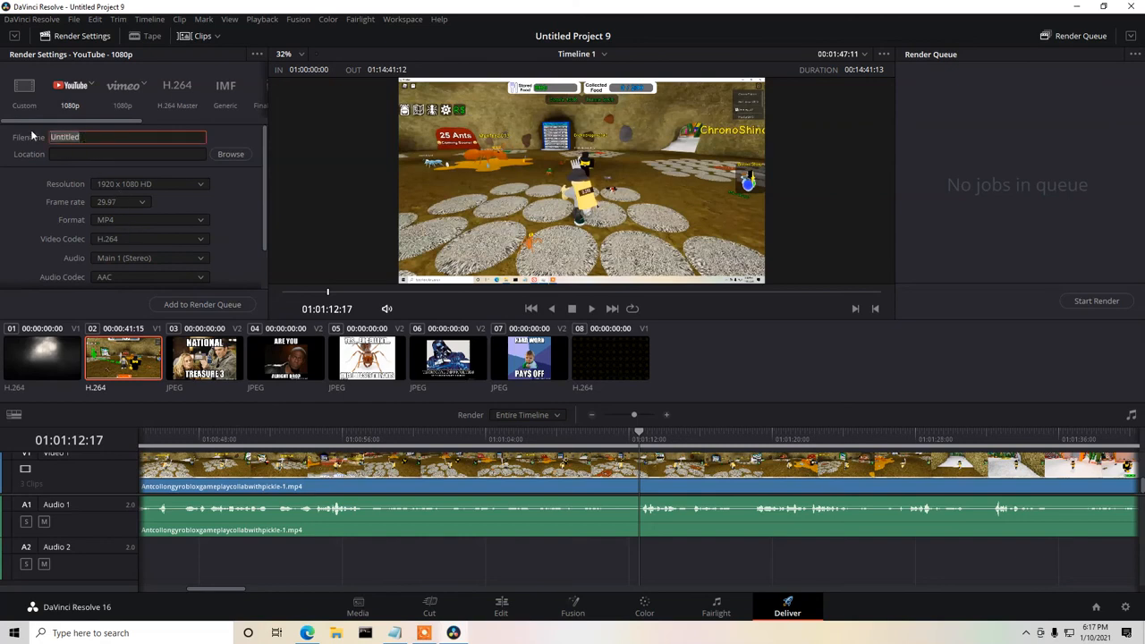
text(howToEditVideosWithMoreComplexStuff)
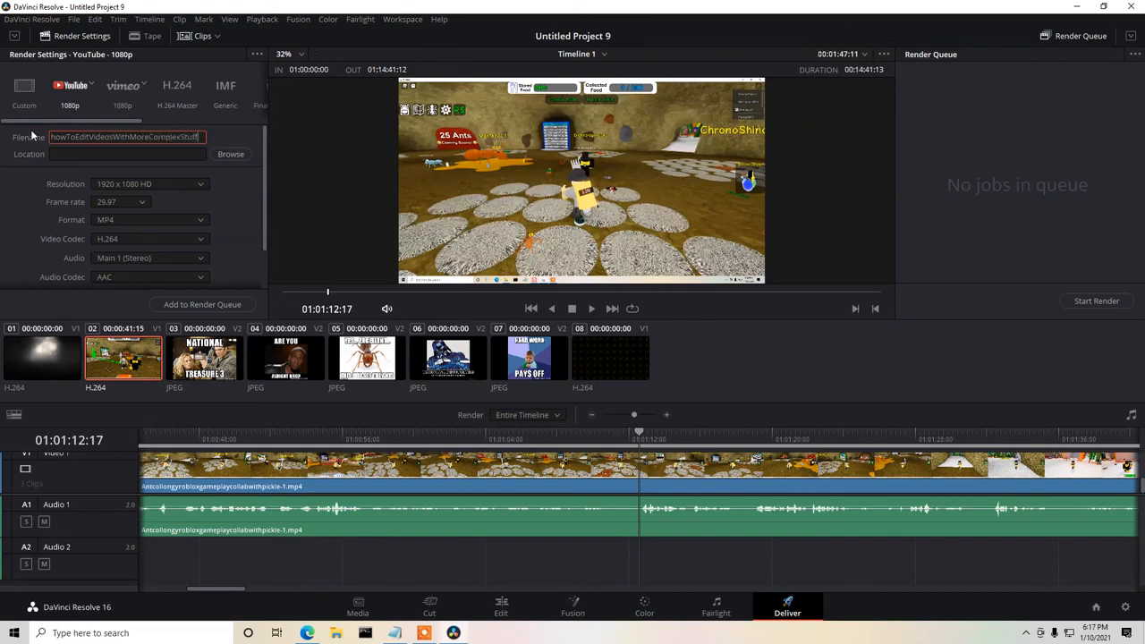
click(228, 154)
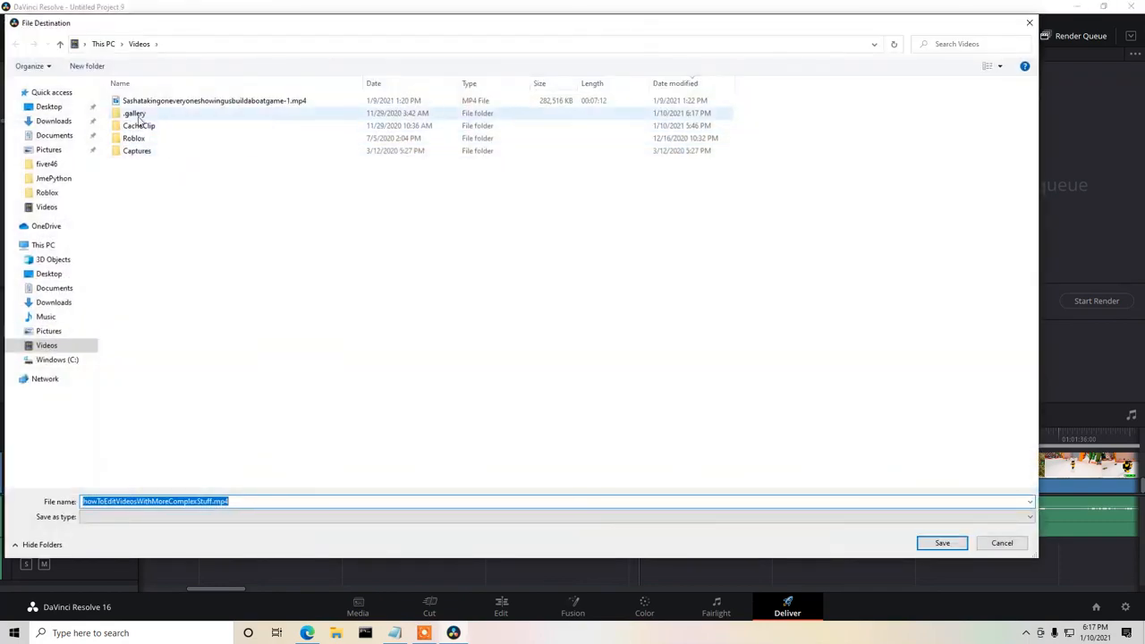
click(49, 107)
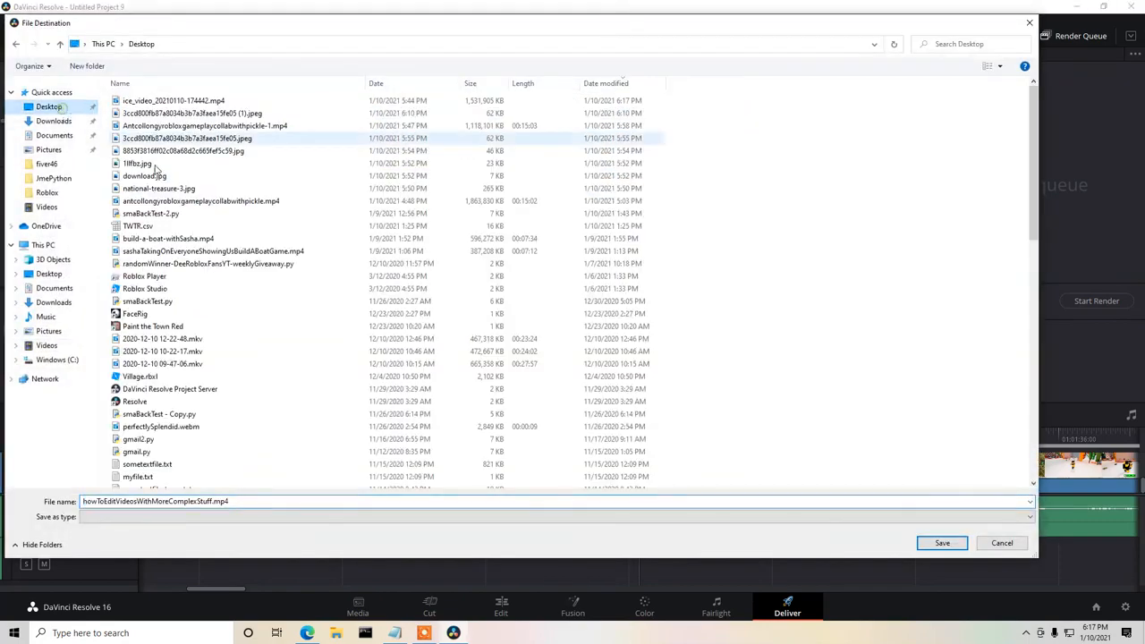
click(942, 543)
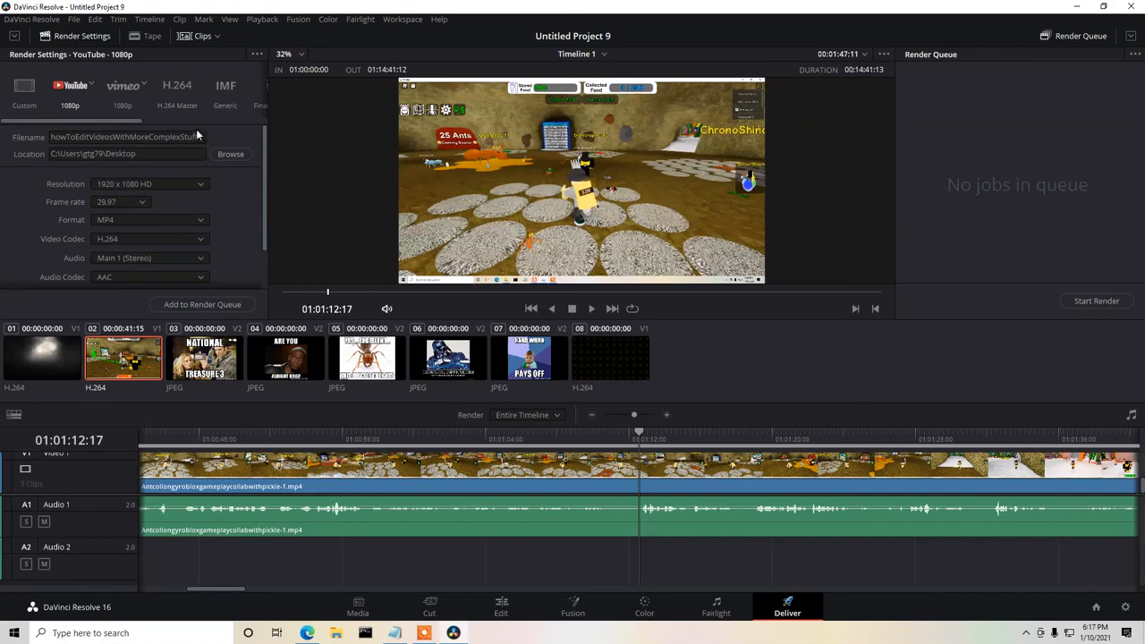
Replace the render's file name with collabNumber2WithPickleOnAntColonySimulator.
drag(201, 136, 33, 141)
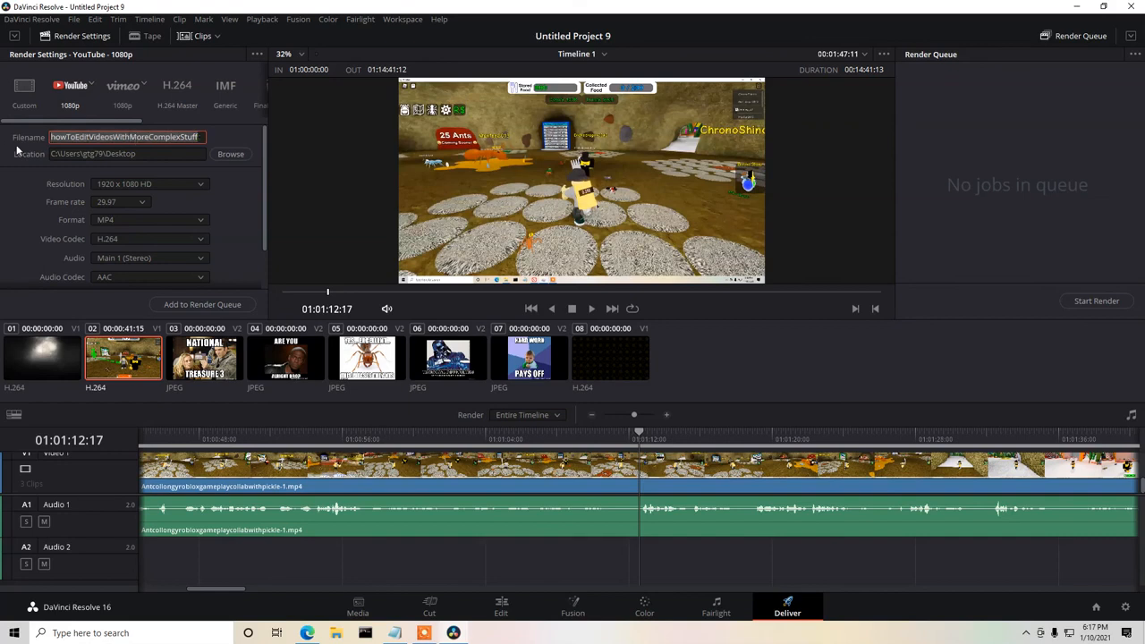
key(BackSpace)
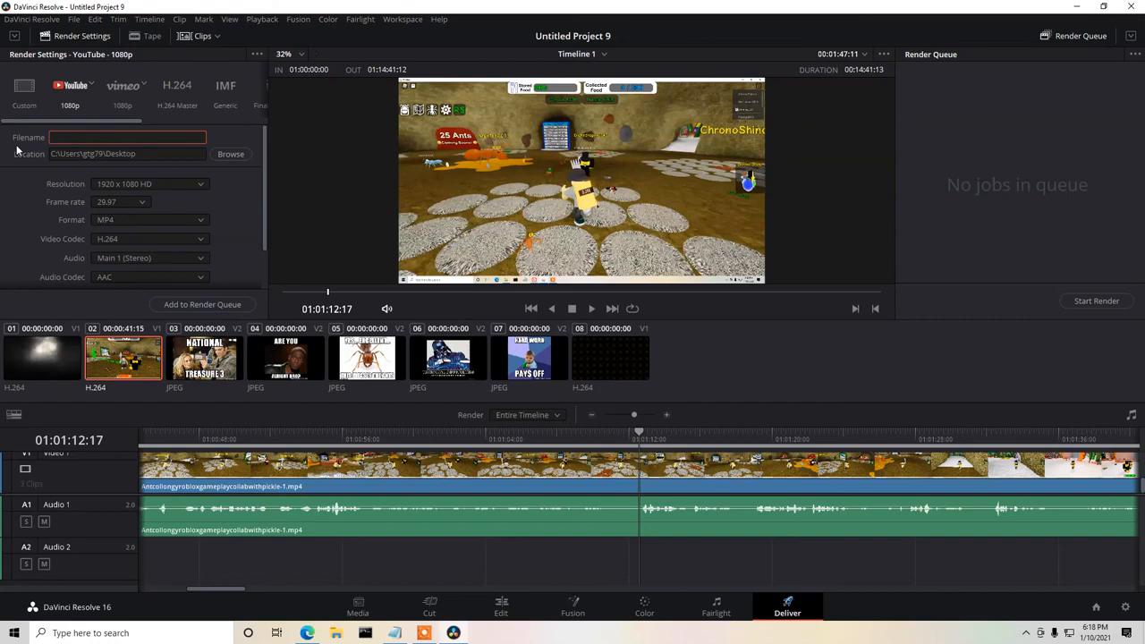
text(collabNumber2WithPickleOnAntColonySimu)
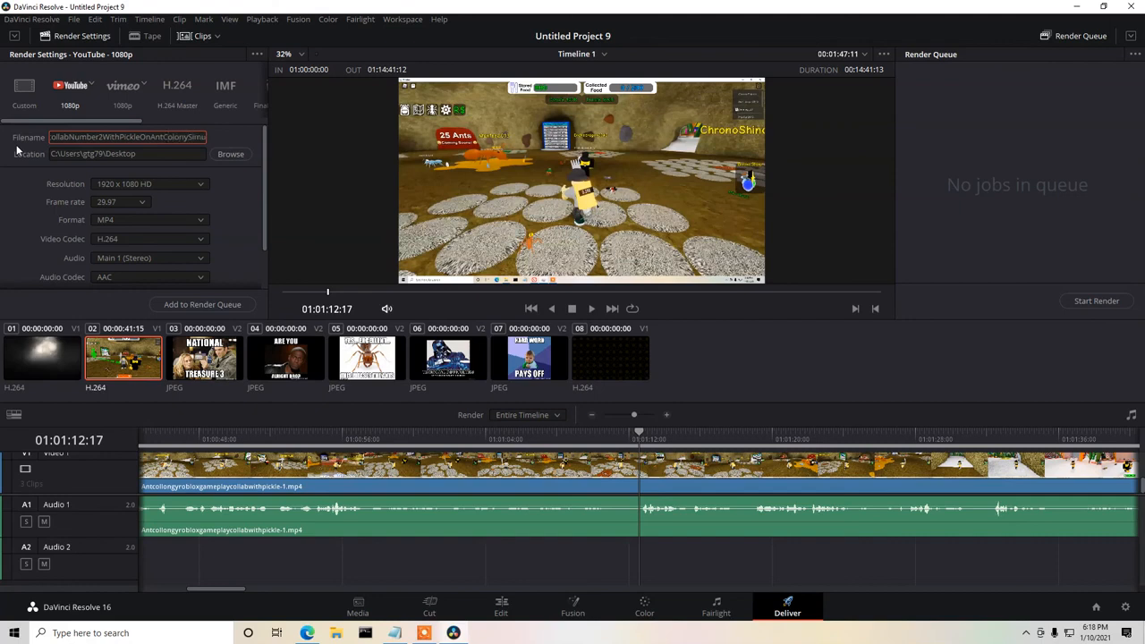
text(lator)
Add the timeline to the render queue with the current settings and start rendering the job.
scroll(264, 162, down, 2)
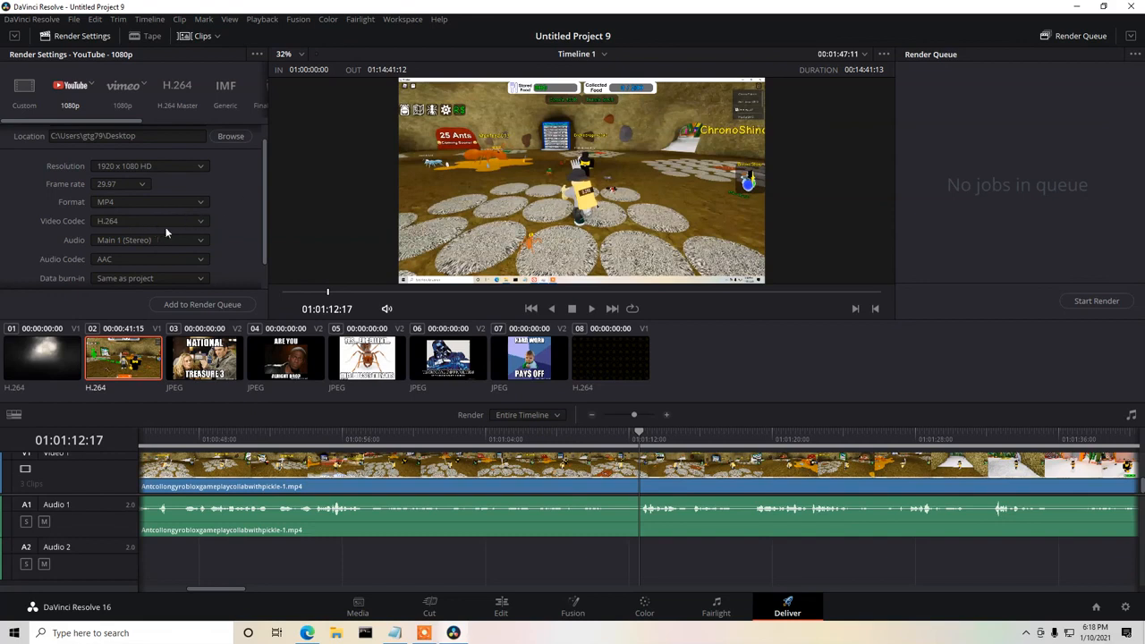
drag(265, 199, 261, 224)
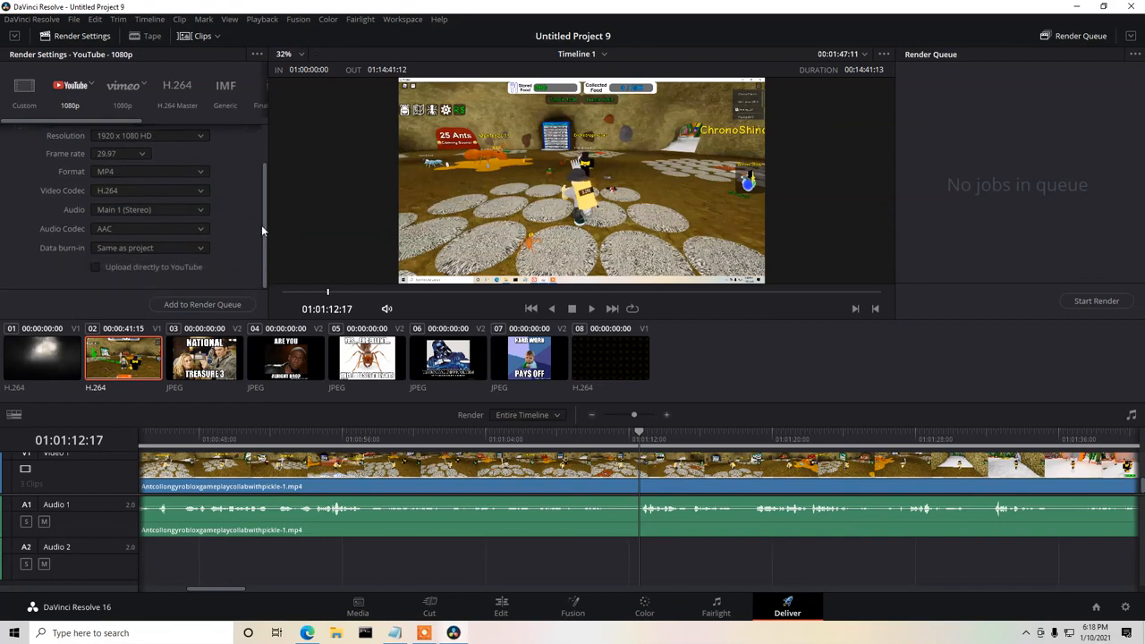
click(194, 304)
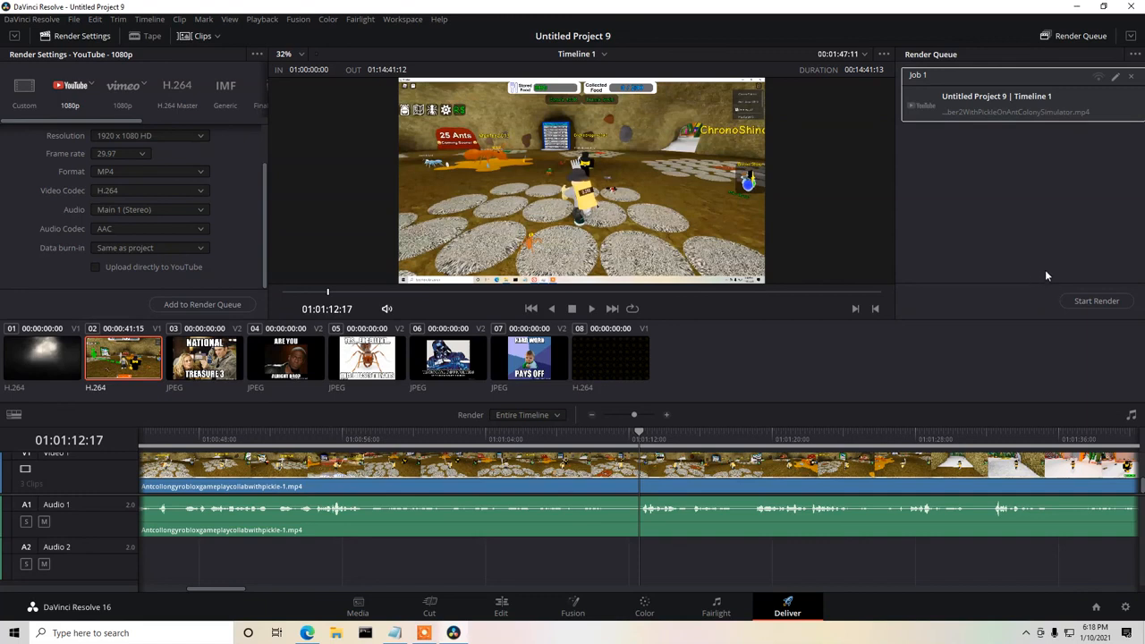
click(1081, 301)
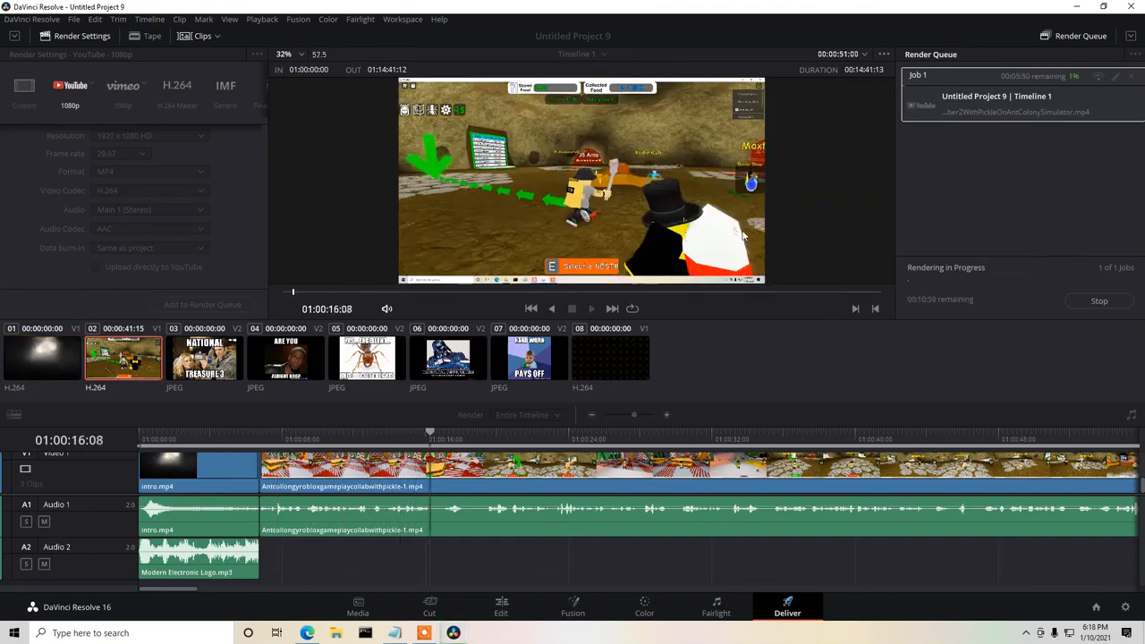
Minimize the editor to reach the desktop and close the untitled Notepad notes without saving them.
click(1078, 9)
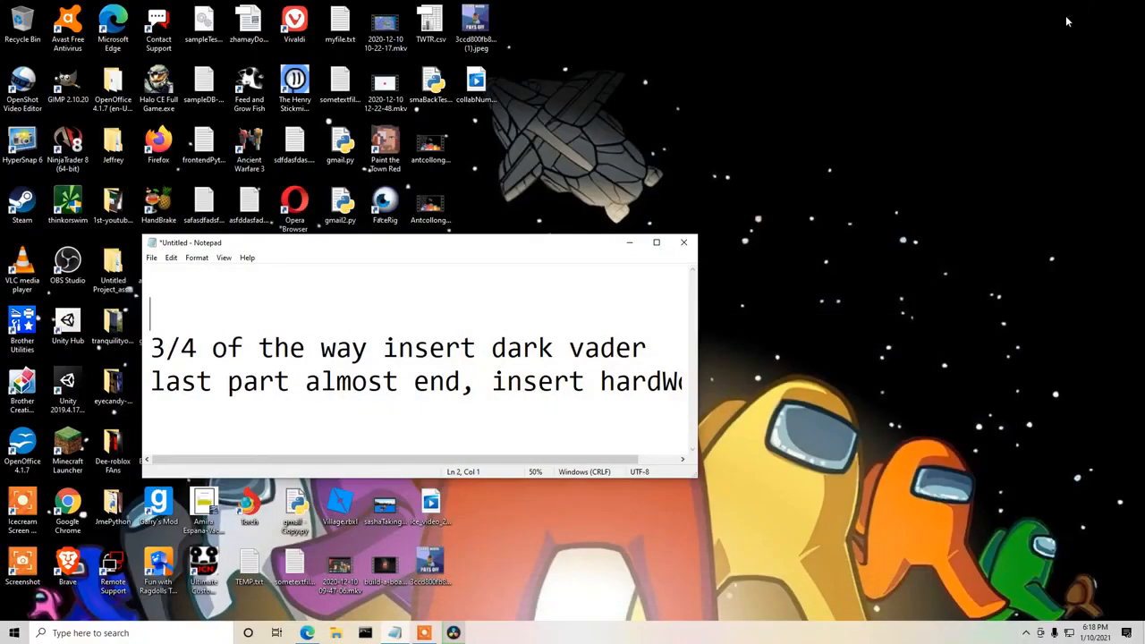
drag(463, 383, 167, 349)
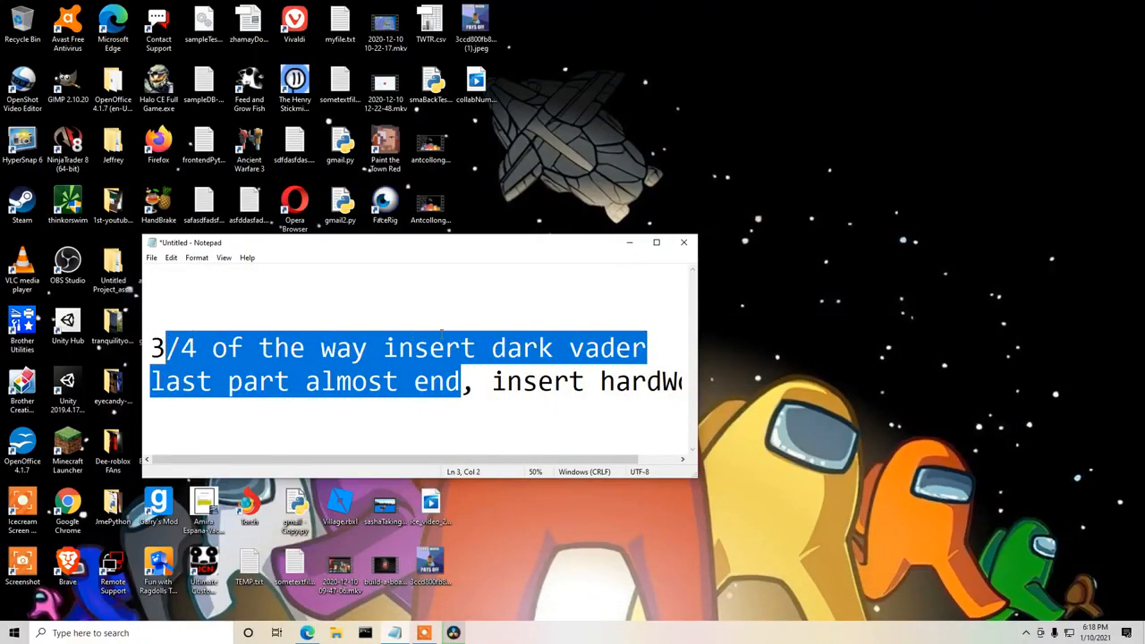
click(683, 241)
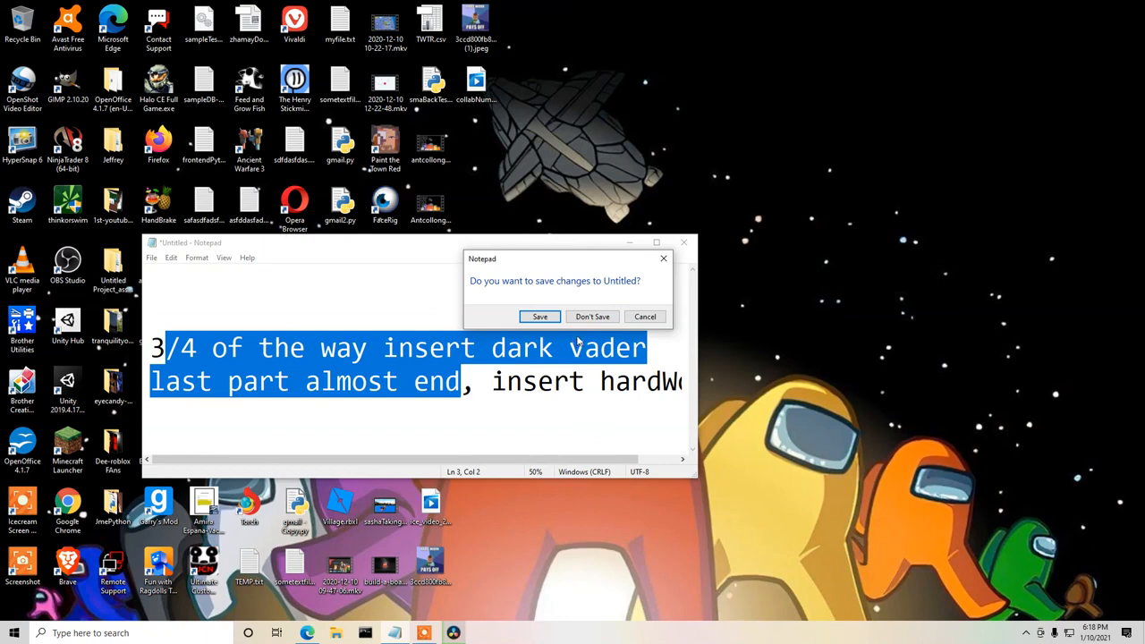
click(592, 315)
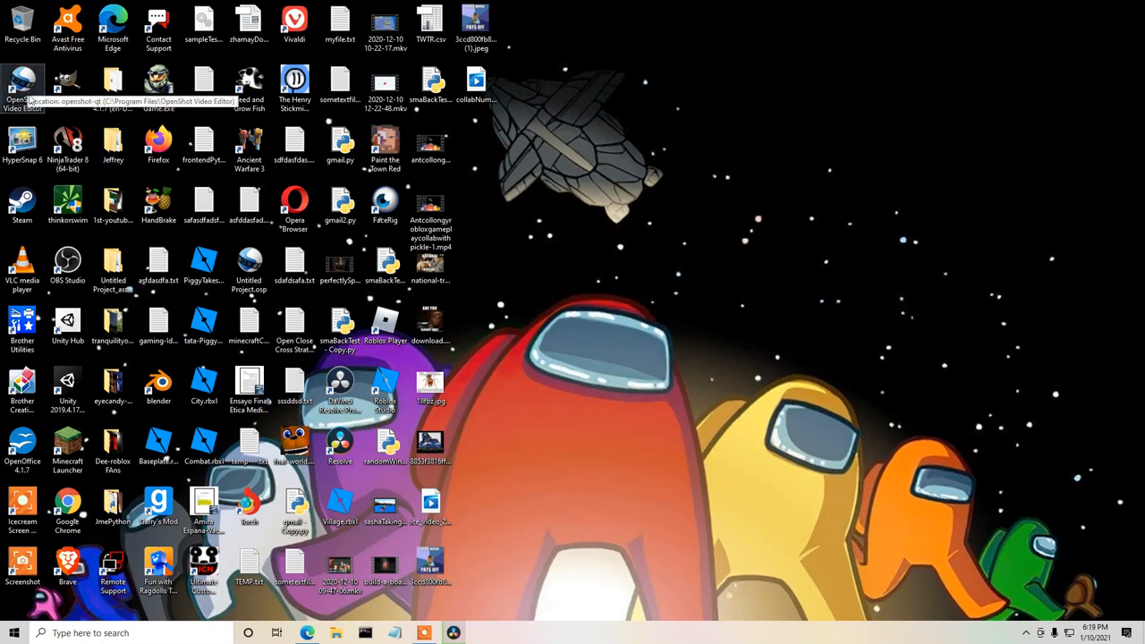
click(337, 454)
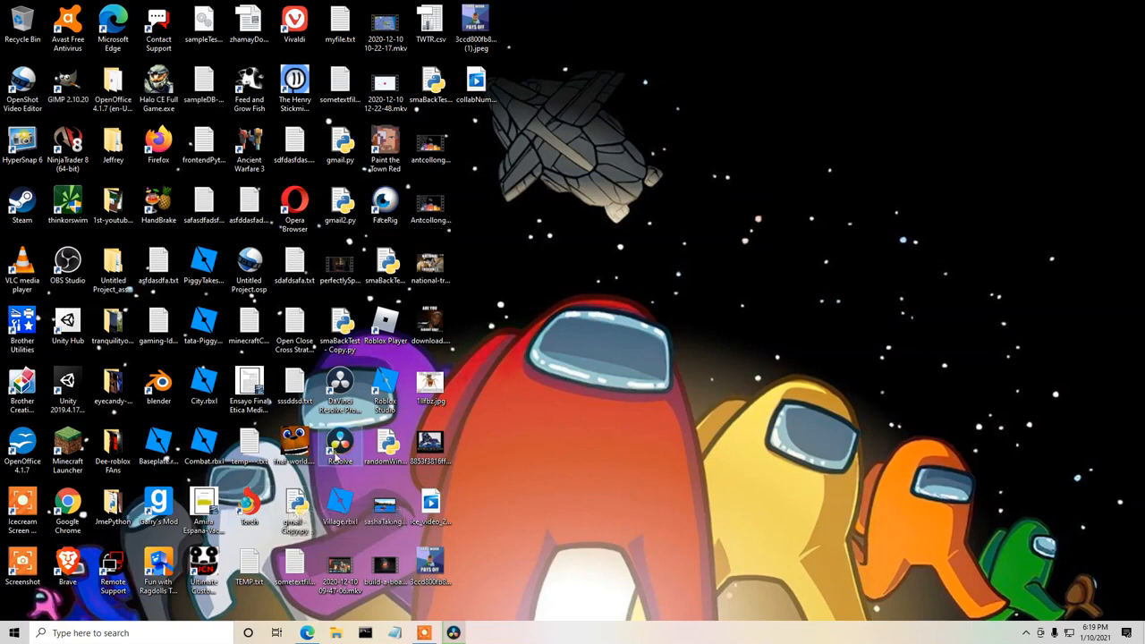
drag(677, 190, 957, 510)
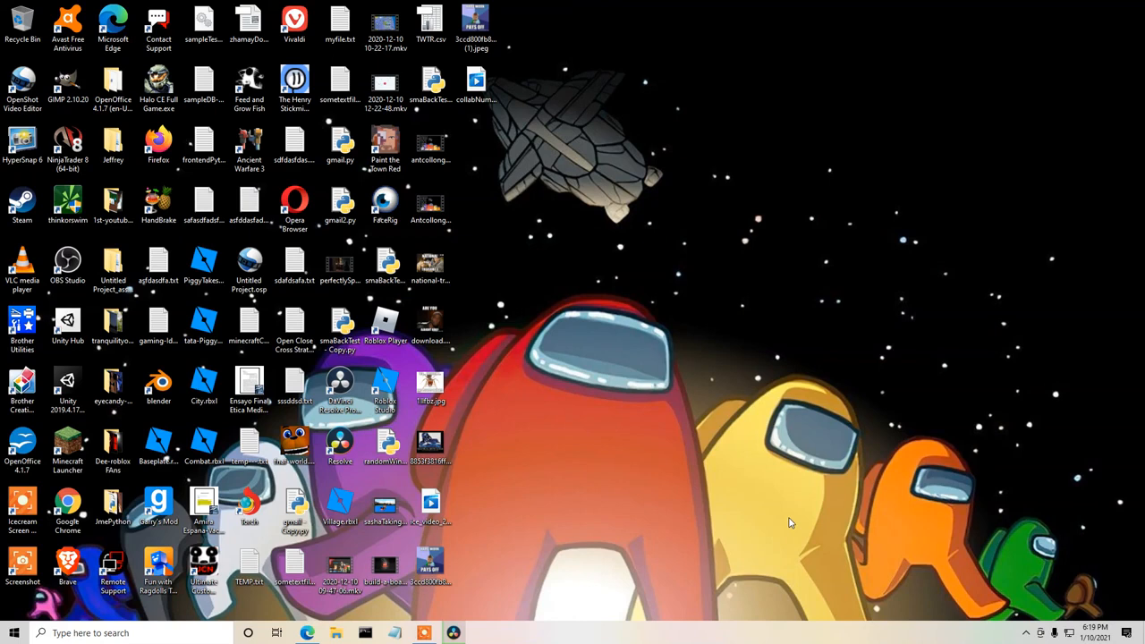
click(427, 635)
drag(823, 594, 653, 205)
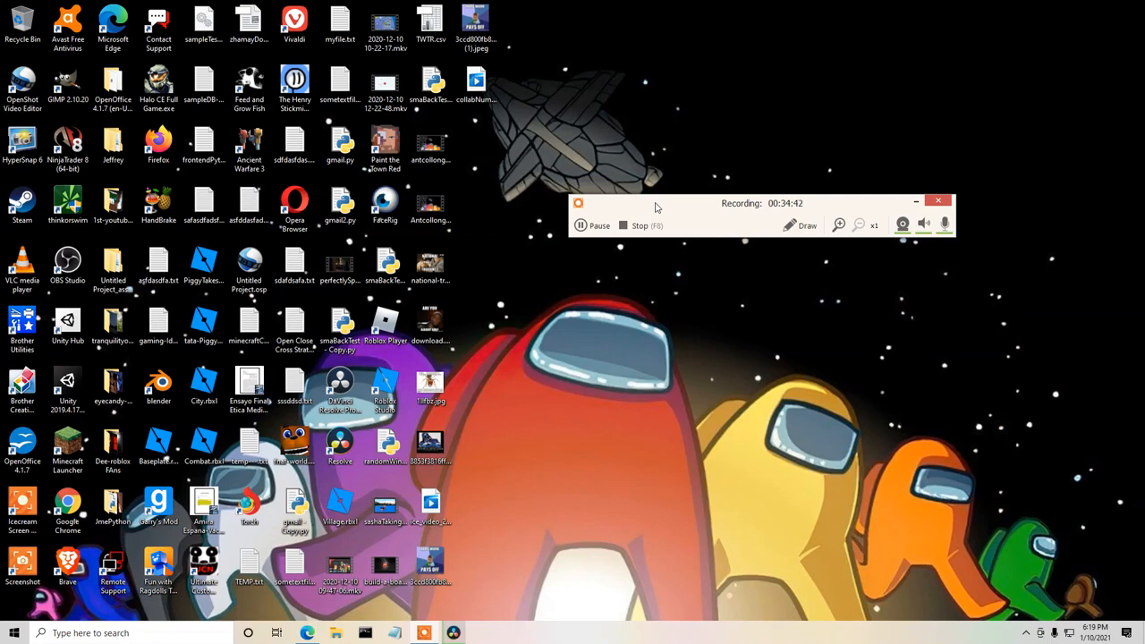